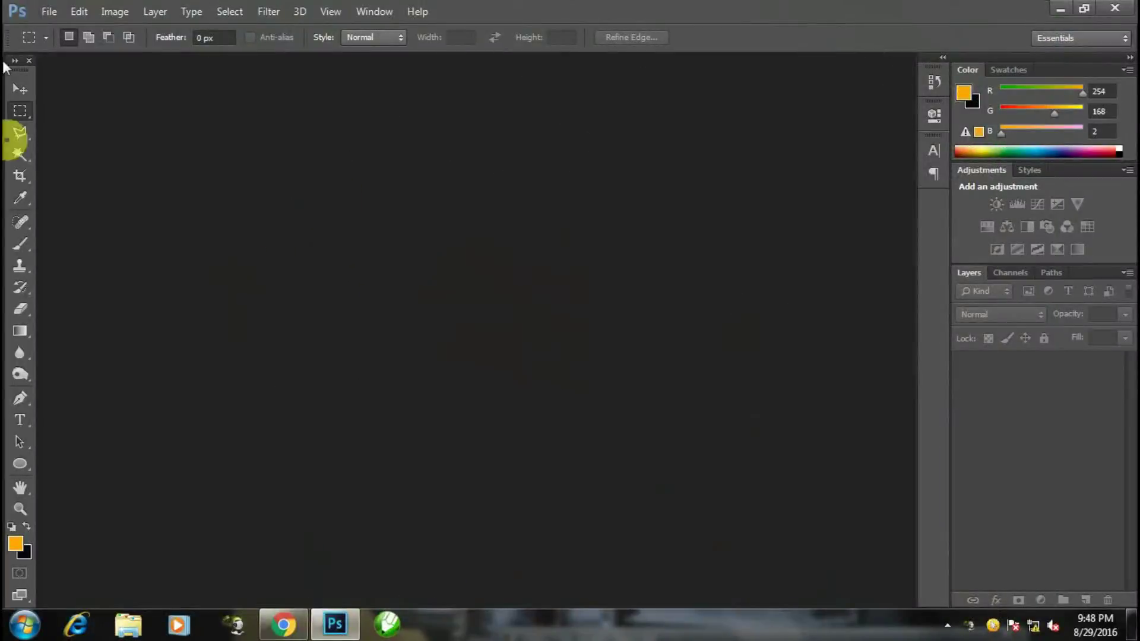
# Step: Open the photo DSCN3292 from the Pics new folder on drive D:
pyautogui.click(48, 13)
pyautogui.click(63, 46)
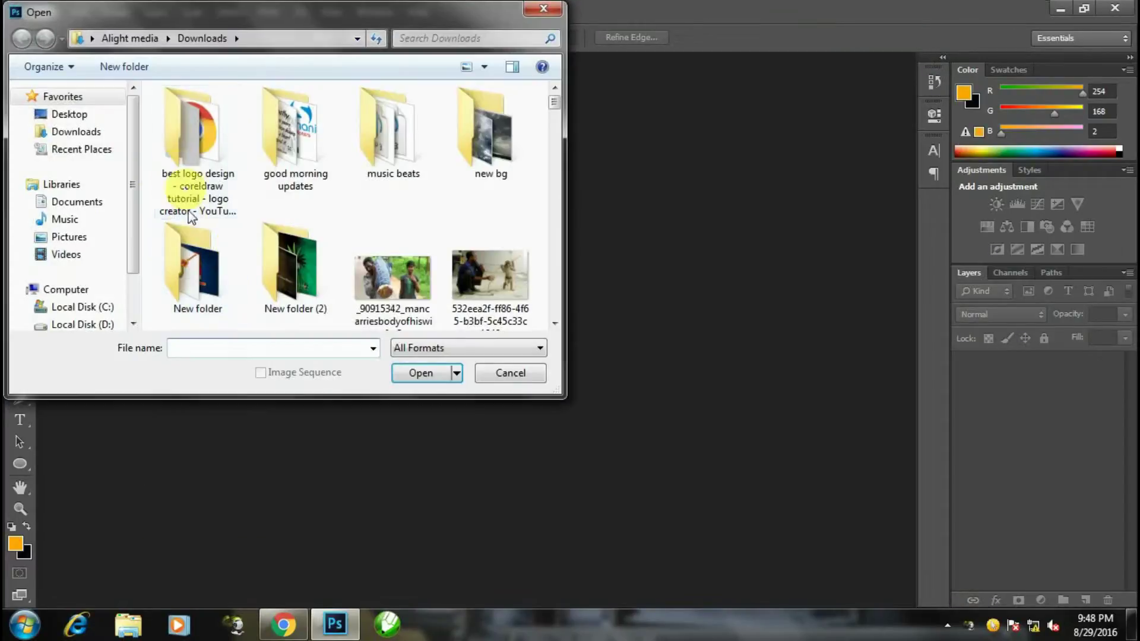
pyautogui.click(77, 324)
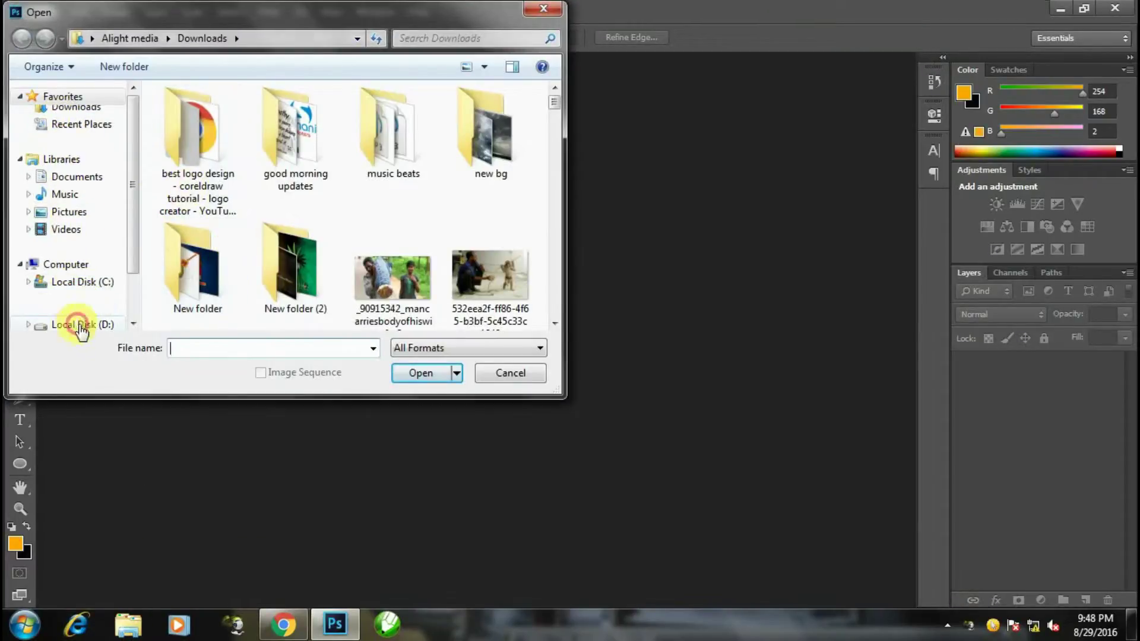
pyautogui.doubleClick(195, 117)
pyautogui.scroll(-5, 212, 155)
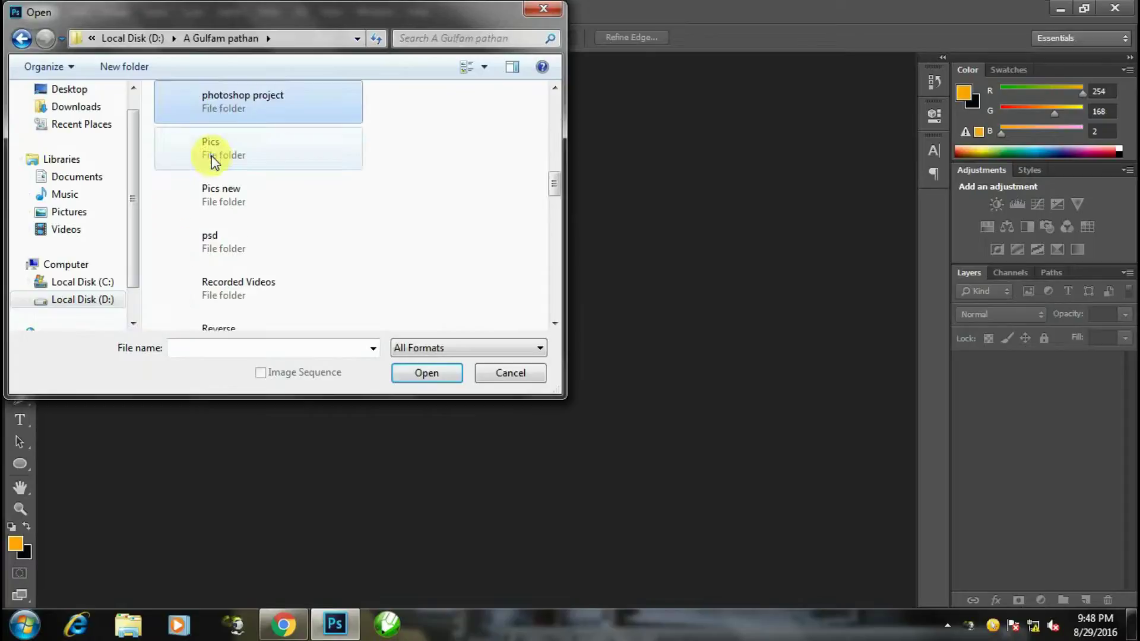
pyautogui.click(212, 155)
pyautogui.doubleClick(212, 184)
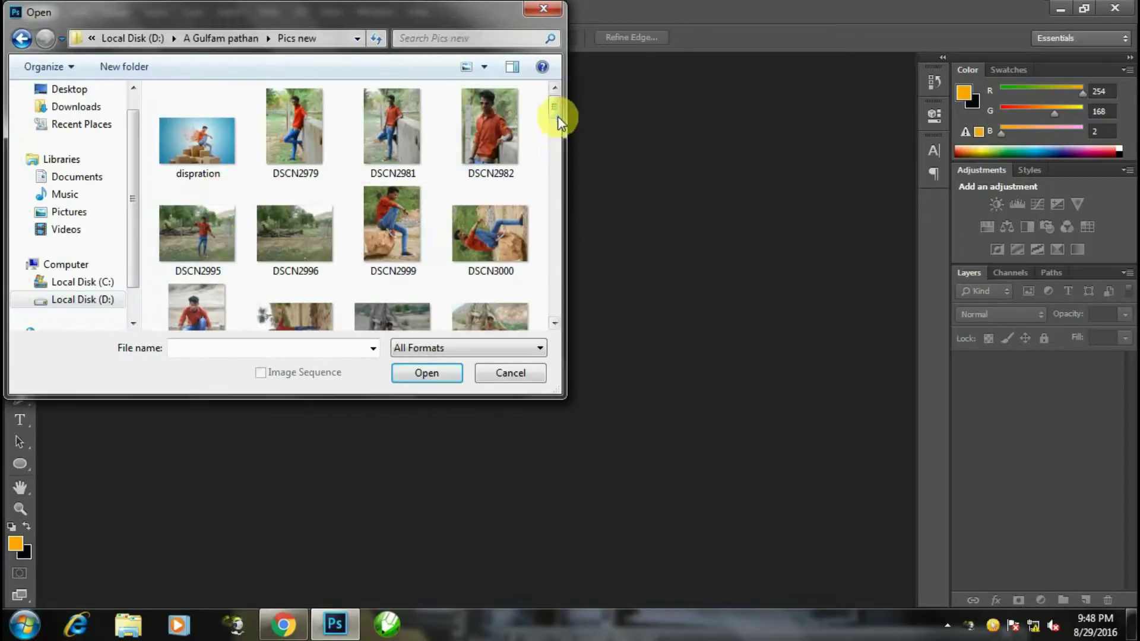
pyautogui.moveTo(557, 116); pyautogui.dragTo(567, 236)
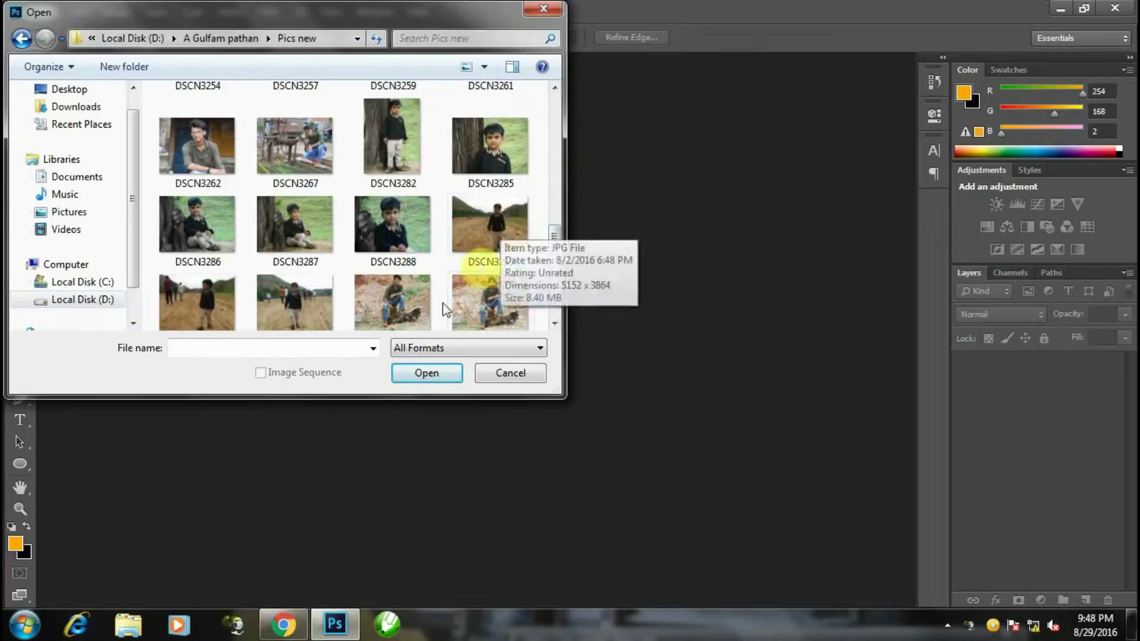
pyautogui.click(302, 322)
pyautogui.click(423, 374)
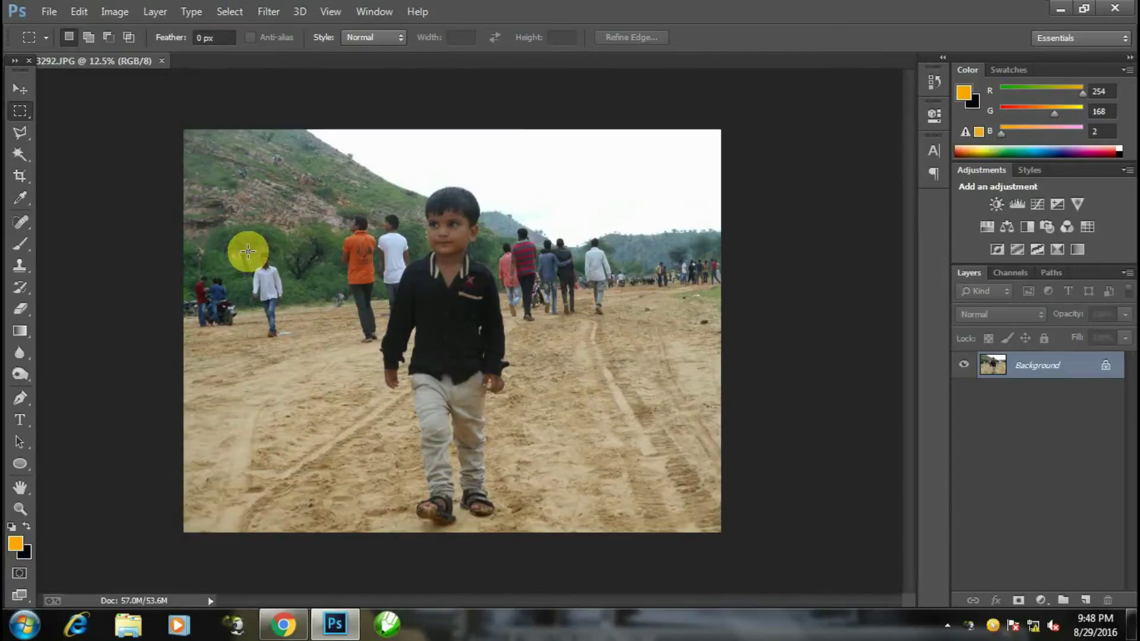
# Step: With the Pen tool, zoom onto the sandals and start the path along their soles
pyautogui.press('v')
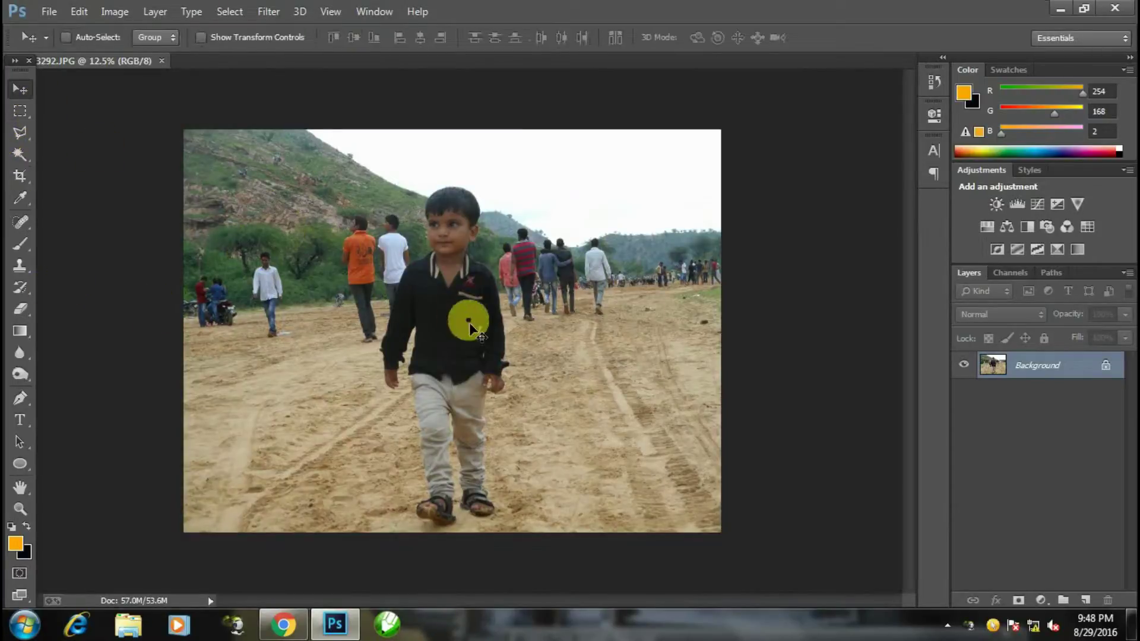
pyautogui.click(19, 399)
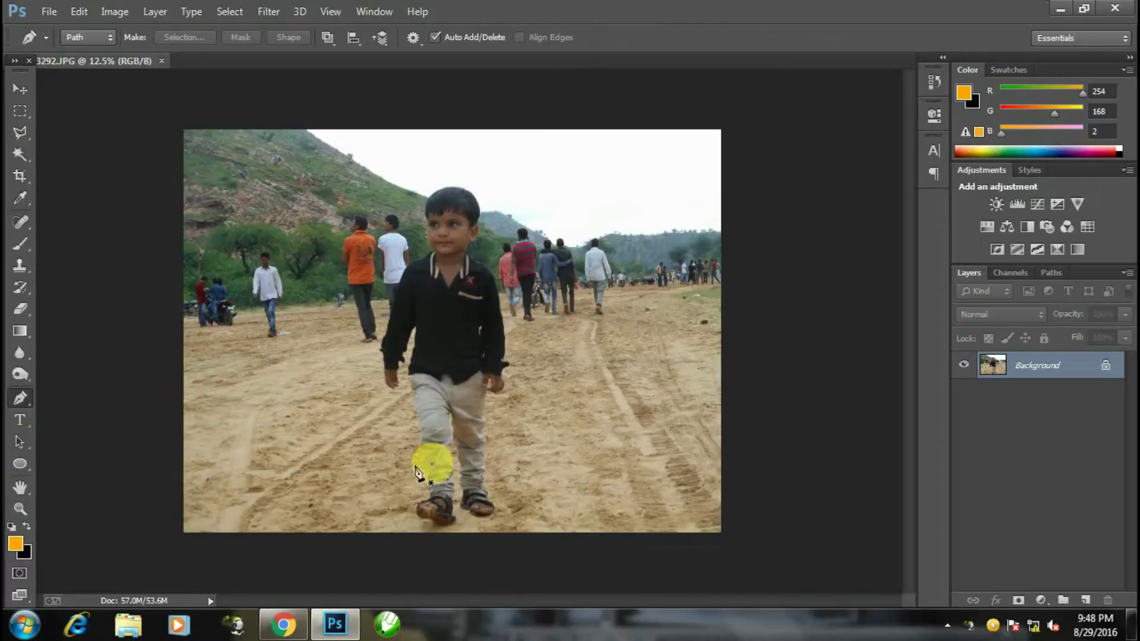
pyautogui.hotkey('ctrl', '+')
pyautogui.hotkey('ctrl', '+')
pyautogui.hotkey('ctrl', '+')
pyautogui.moveTo(436, 457); pyautogui.dragTo(428, 255)
pyautogui.hotkey('ctrl', '+')
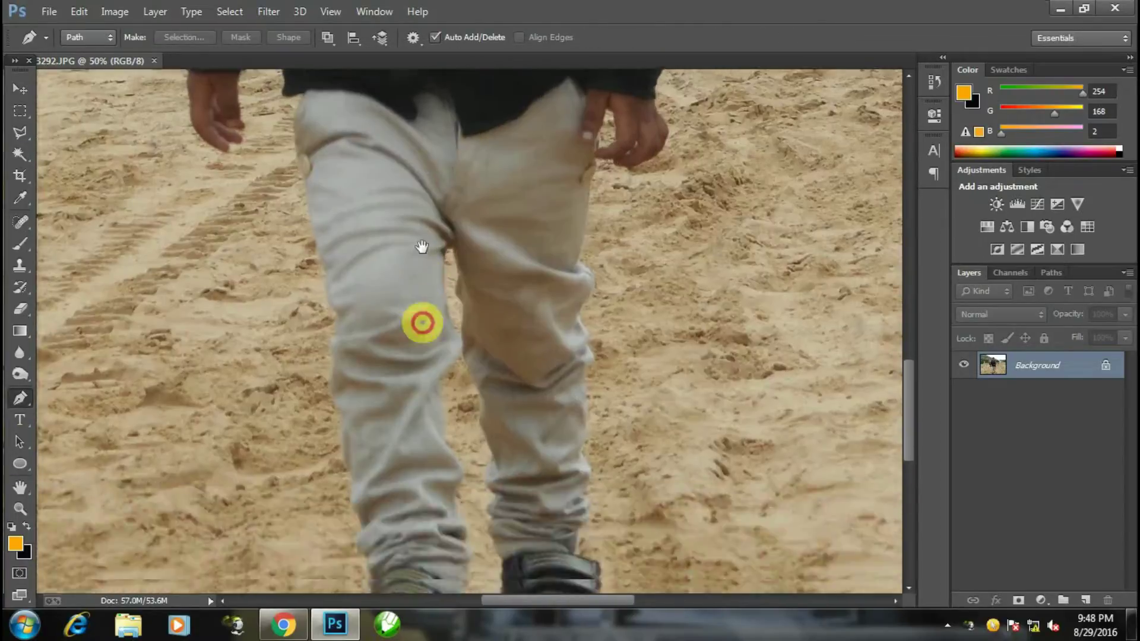
pyautogui.moveTo(423, 320); pyautogui.dragTo(421, 145)
pyautogui.hotkey('ctrl', '+')
pyautogui.hotkey('ctrl', '+')
pyautogui.scroll(-3, 399, 364)
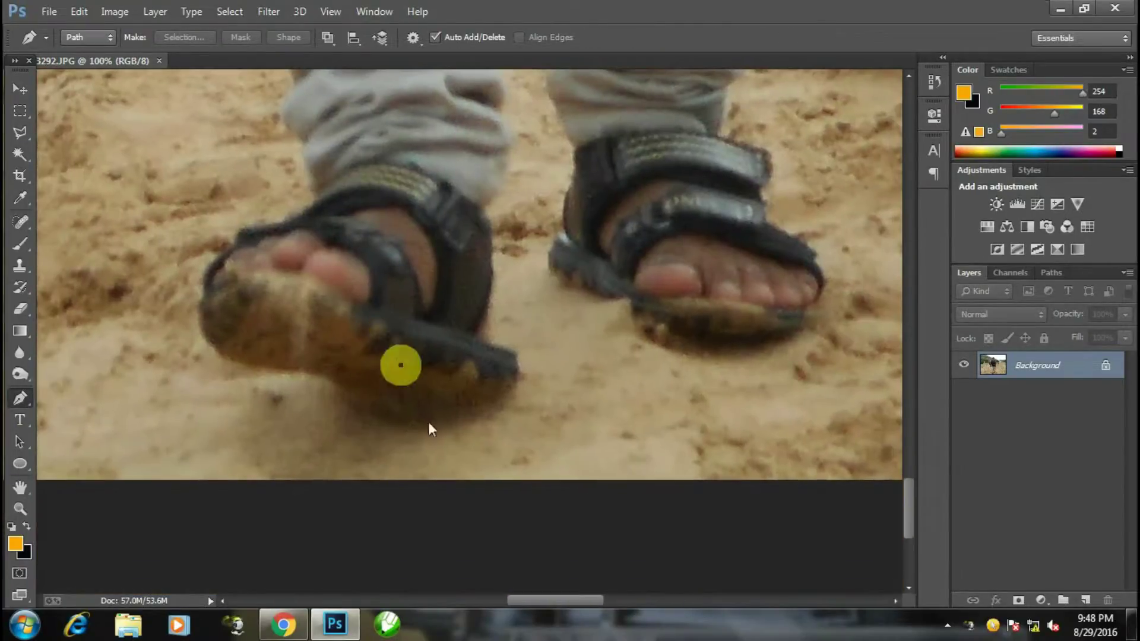
pyautogui.click(432, 424)
pyautogui.moveTo(321, 375); pyautogui.dragTo(302, 355)
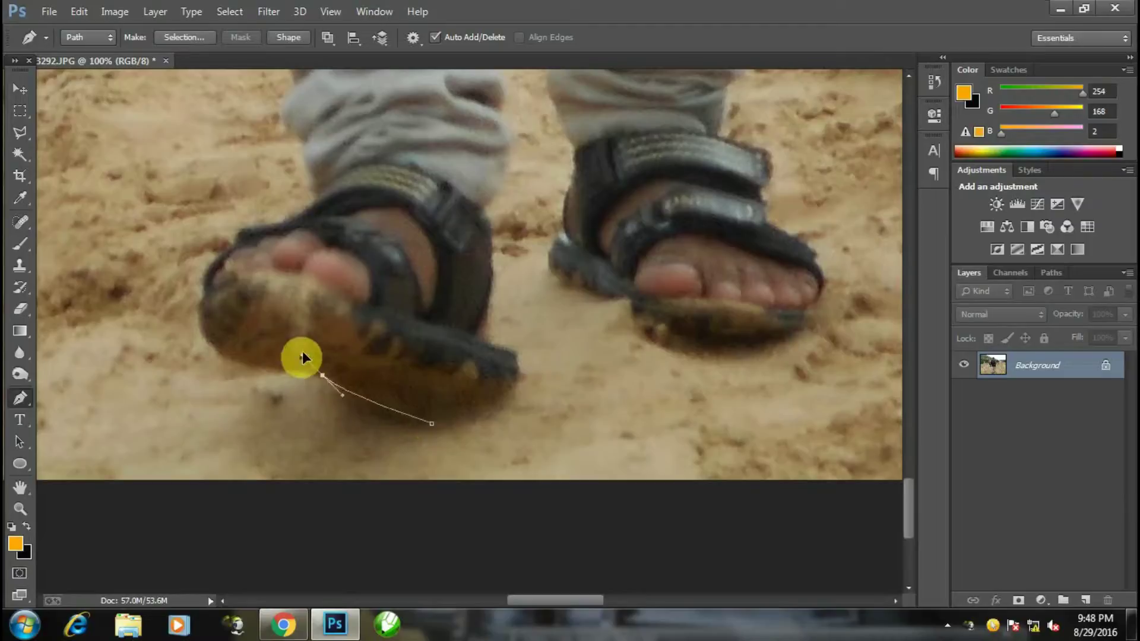
pyautogui.click(323, 377)
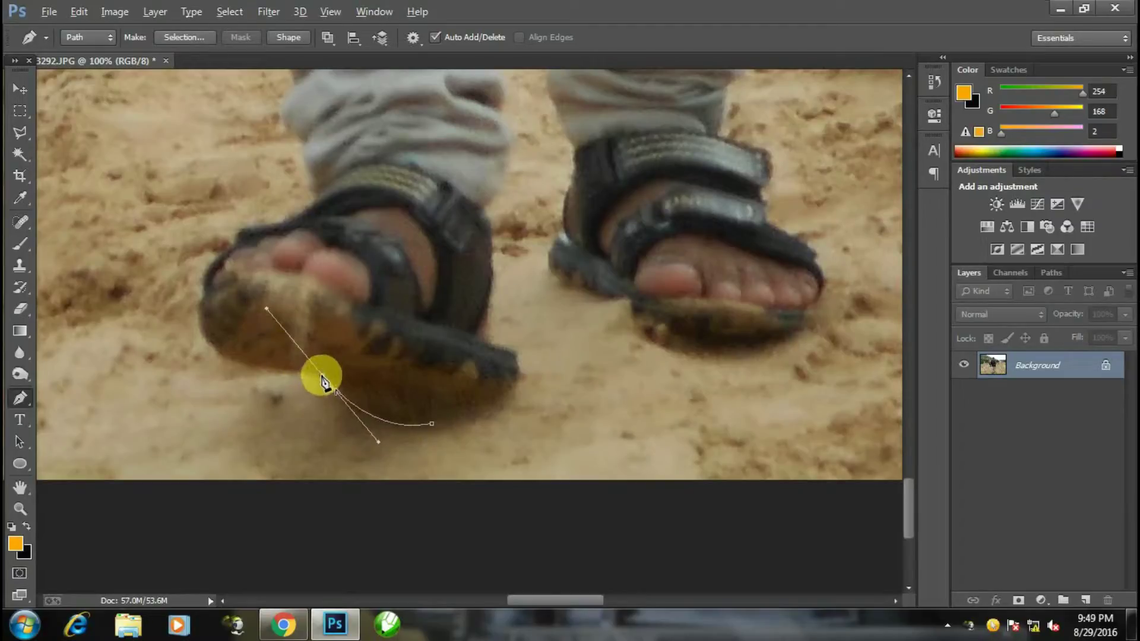
pyautogui.moveTo(221, 355); pyautogui.dragTo(204, 337)
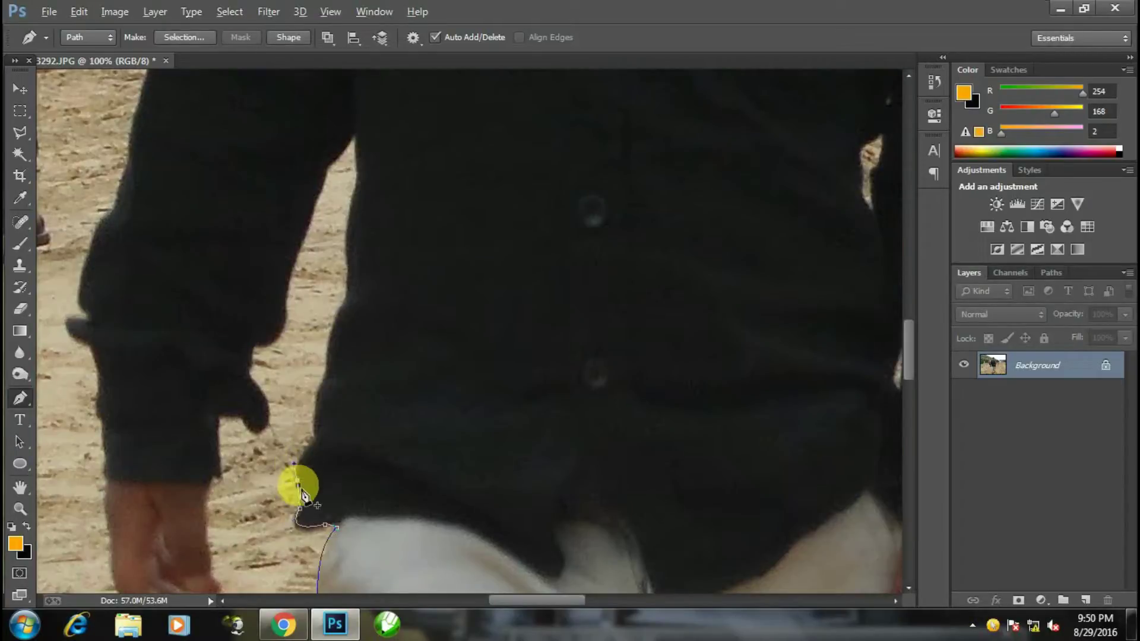
# Step: Trace up the shirt and hair, then back down to close the path at the sandal
pyautogui.moveTo(313, 440)
pyautogui.mouseDown()
pyautogui.moveTo(335, 415)
pyautogui.moveTo(348, 356)
pyautogui.mouseUp()
pyautogui.keyDown('alt'); pyautogui.click(313, 440); pyautogui.keyUp('alt')
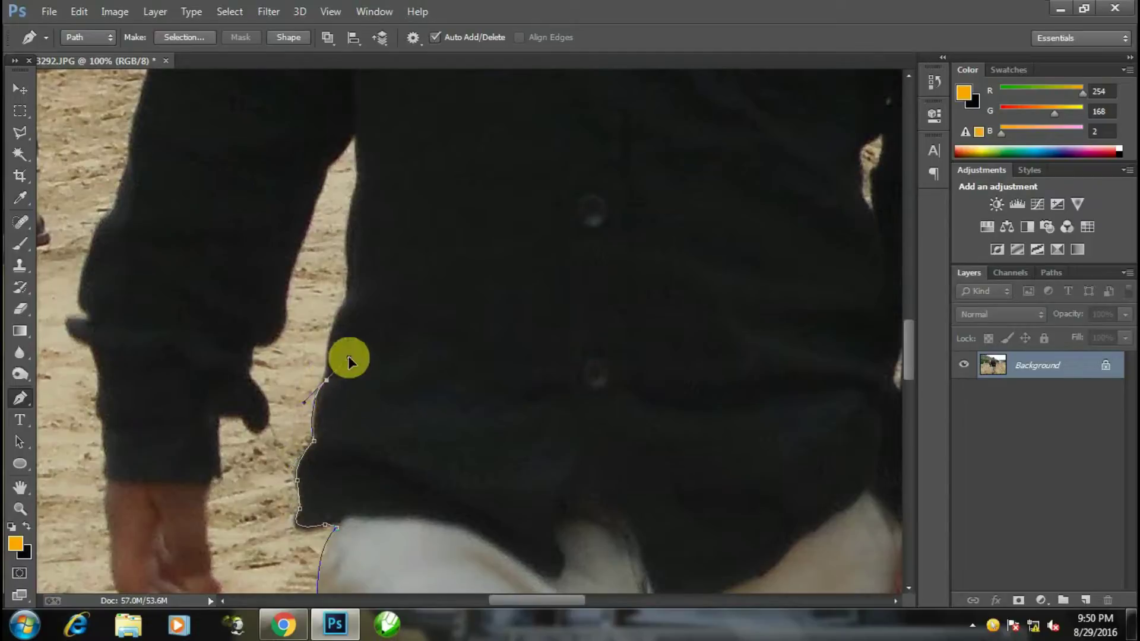
pyautogui.keyDown('alt'); pyautogui.click(325, 380); pyautogui.keyUp('alt')
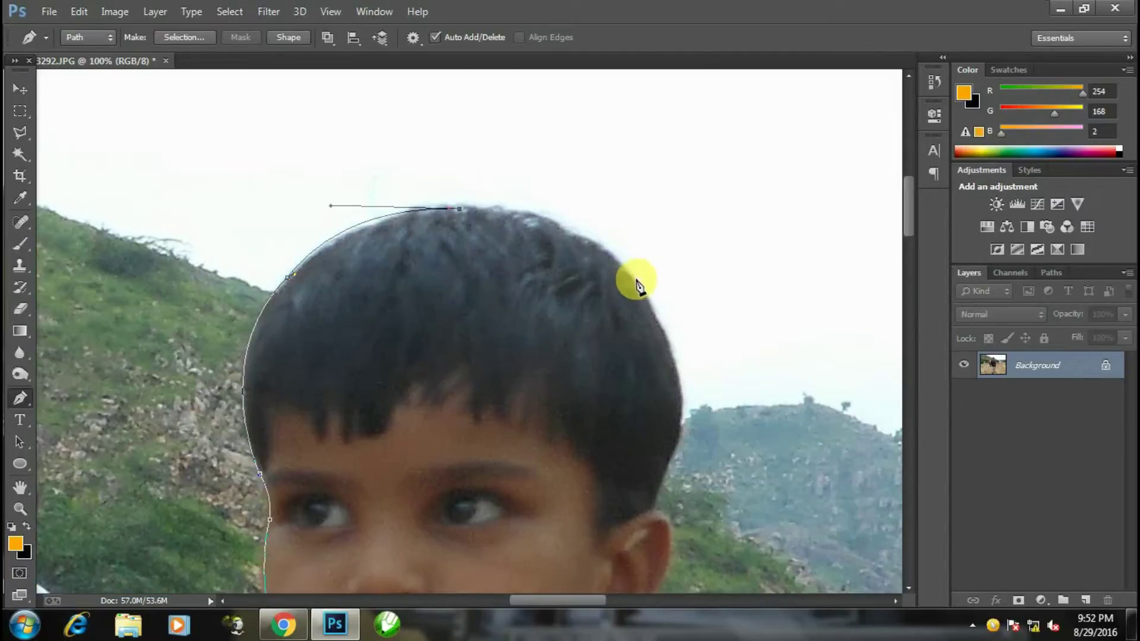
pyautogui.moveTo(637, 282); pyautogui.dragTo(690, 372)
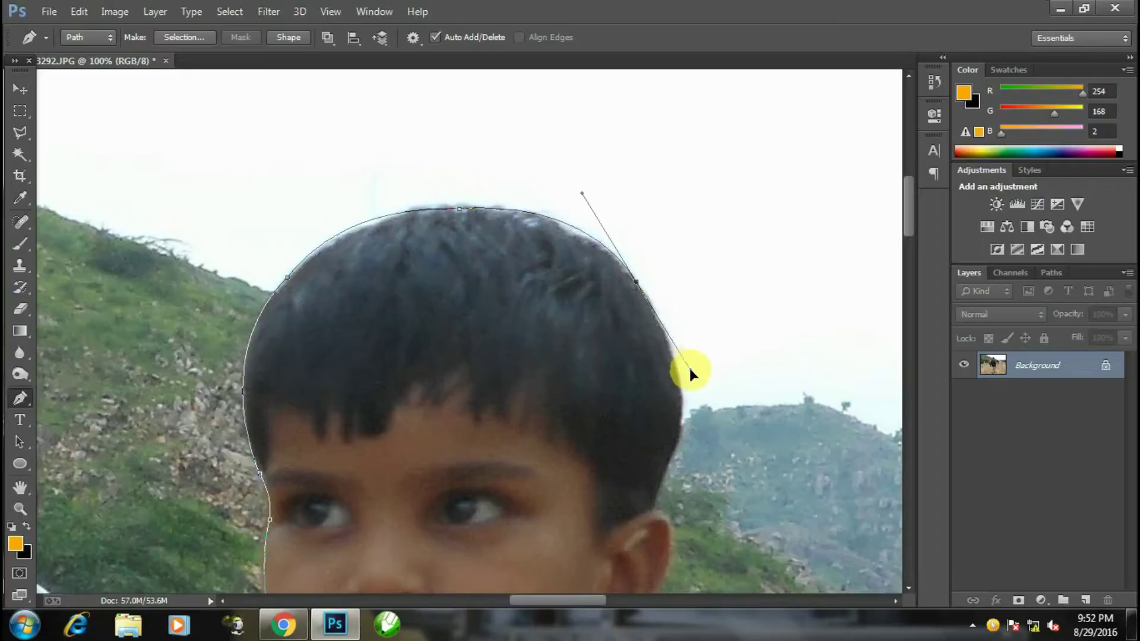
pyautogui.keyDown('alt'); pyautogui.click(637, 282); pyautogui.keyUp('alt')
pyautogui.scroll(-5, 564, 315)
pyautogui.hscroll(5, 564, 314)
pyautogui.moveTo(494, 295); pyautogui.dragTo(473, 359)
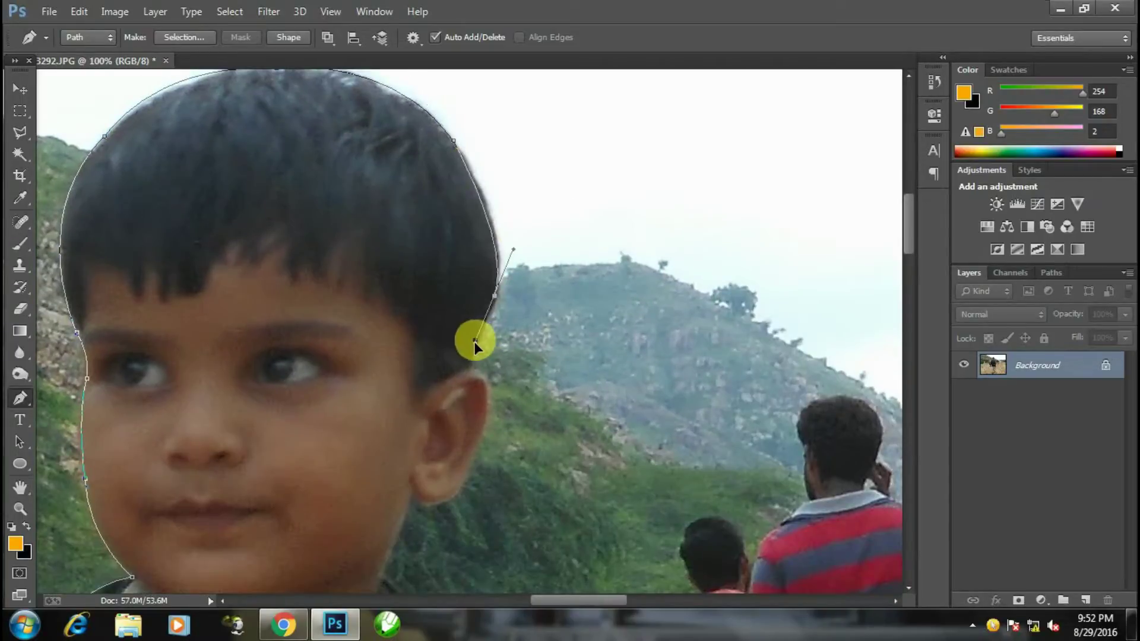
pyautogui.keyDown('alt'); pyautogui.click(494, 295); pyautogui.keyUp('alt')
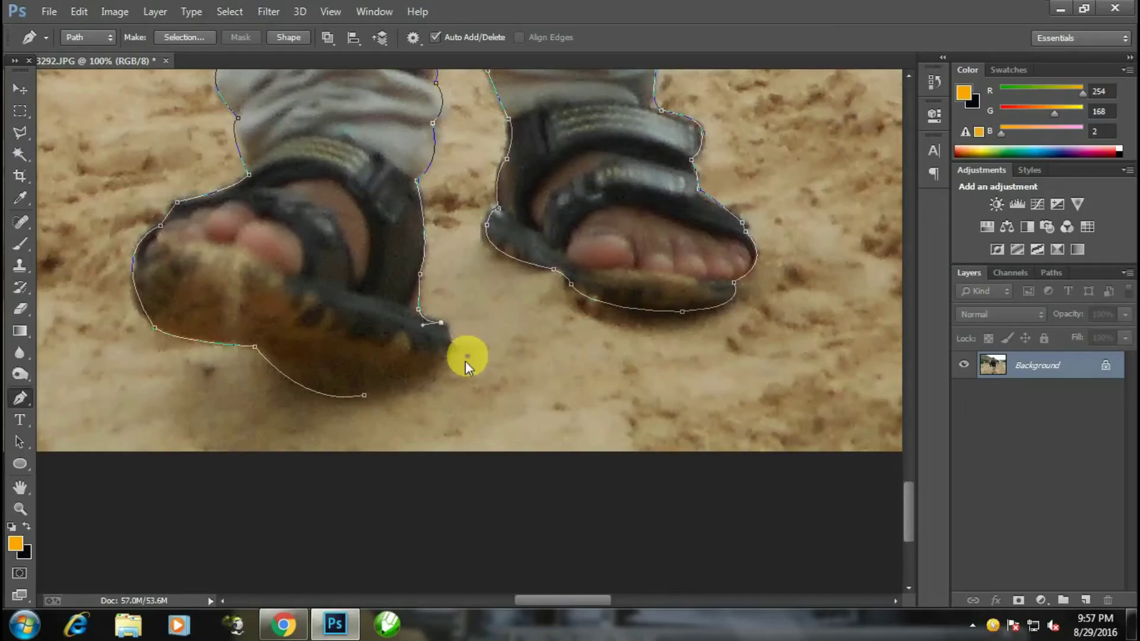
pyautogui.moveTo(427, 380); pyautogui.dragTo(380, 401)
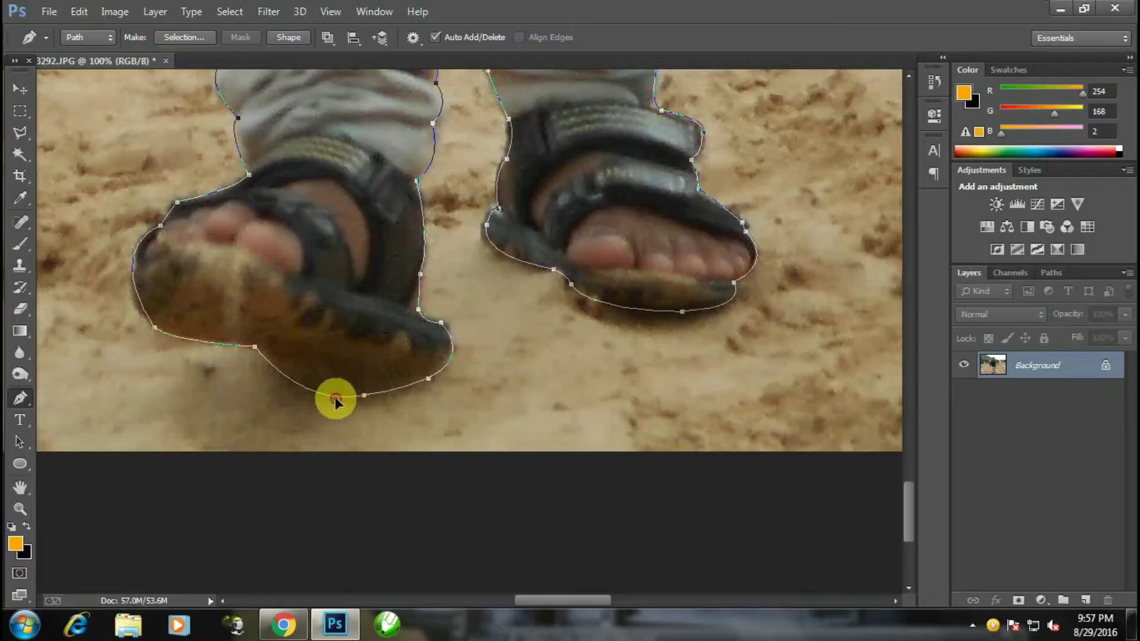
pyautogui.moveTo(308, 394); pyautogui.dragTo(312, 397)
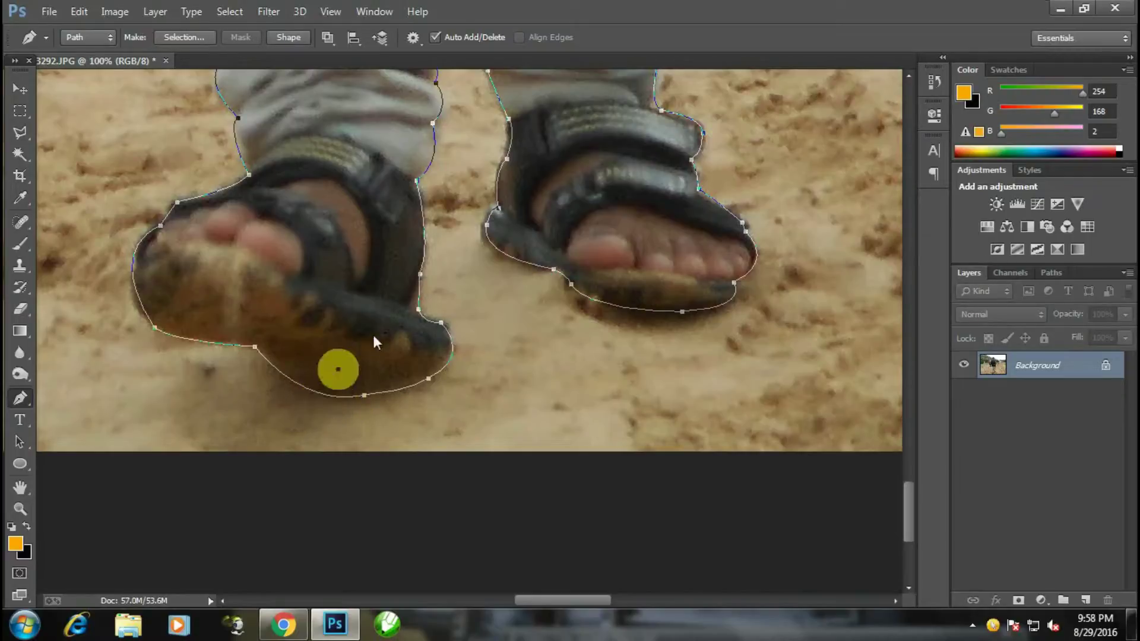
pyautogui.hotkey('ctrl', '-')
pyautogui.hotkey('ctrl', '-')
pyautogui.hotkey('ctrl', '-')
# Step: Turn the boy's path into a selection and convert the Background into Layer 0
pyautogui.rightClick(440, 261)
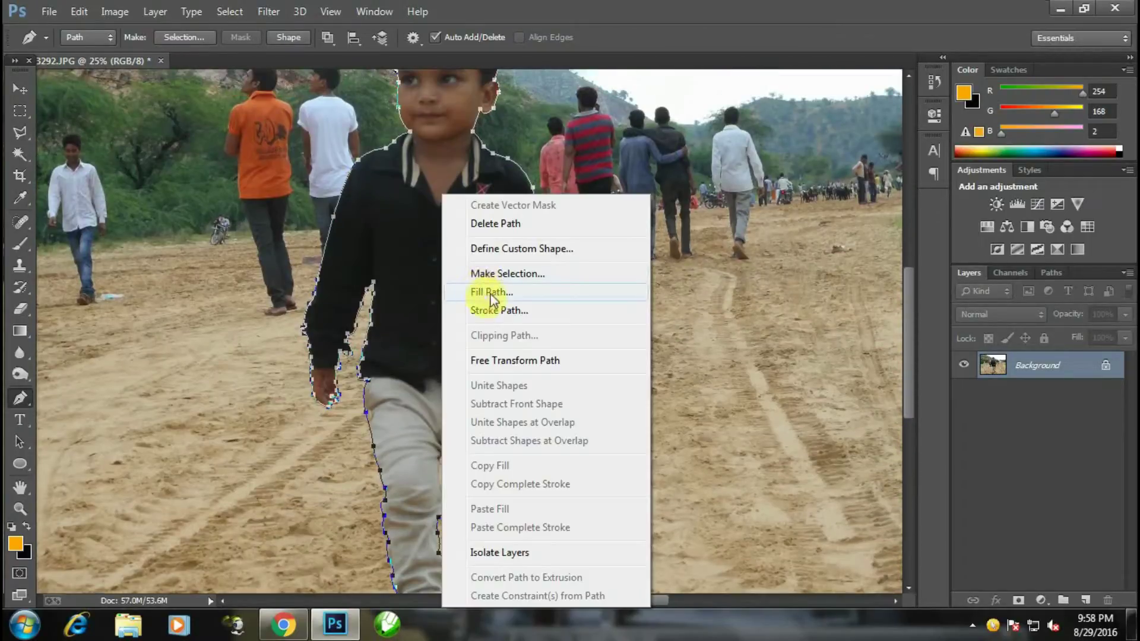
pyautogui.click(520, 274)
pyautogui.click(657, 178)
pyautogui.doubleClick(1103, 363)
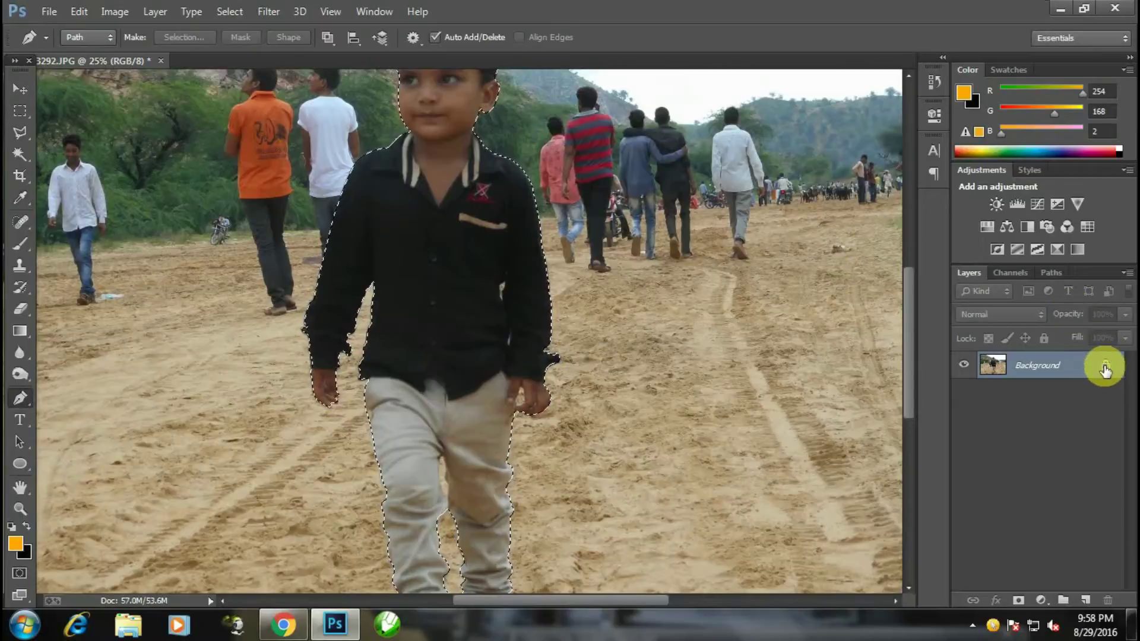
pyautogui.click(709, 196)
# Step: Add a layer mask to Layer 0 hiding everything outside the boy
pyautogui.scroll(-3, 778, 326)
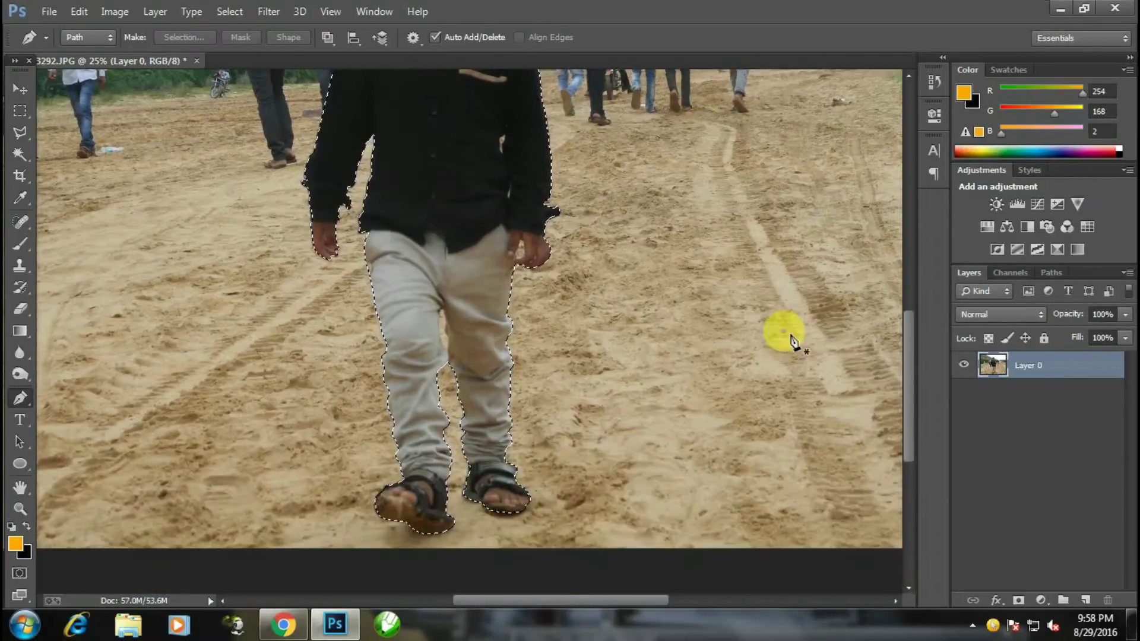
pyautogui.click(1018, 600)
pyautogui.scroll(5, 404, 264)
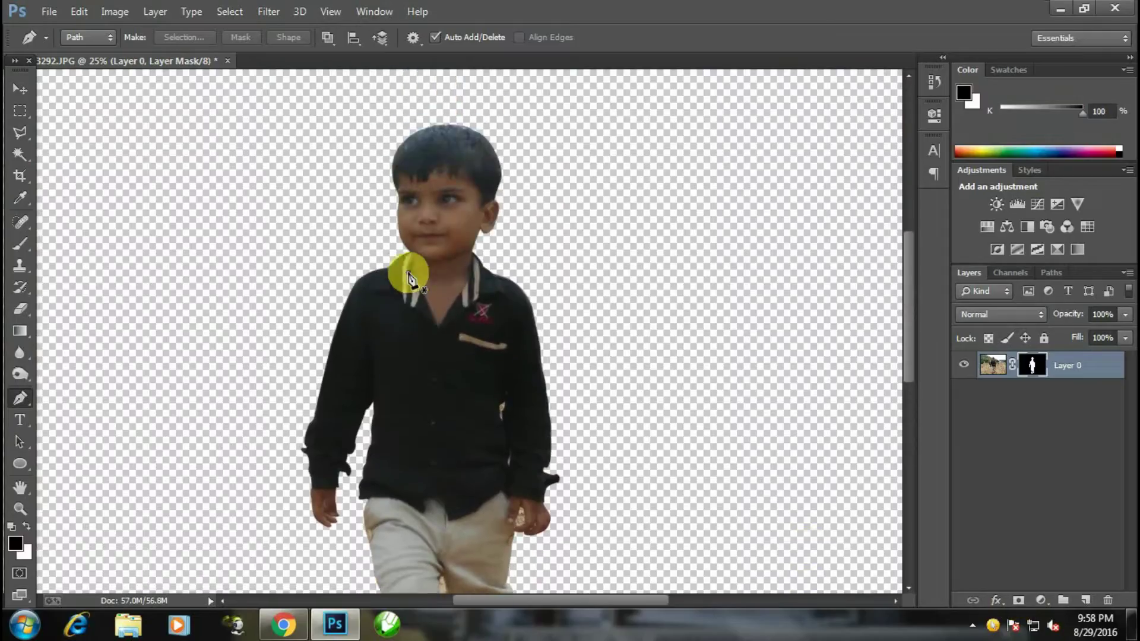
pyautogui.scroll(-5, 409, 273)
pyautogui.scroll(3, 466, 326)
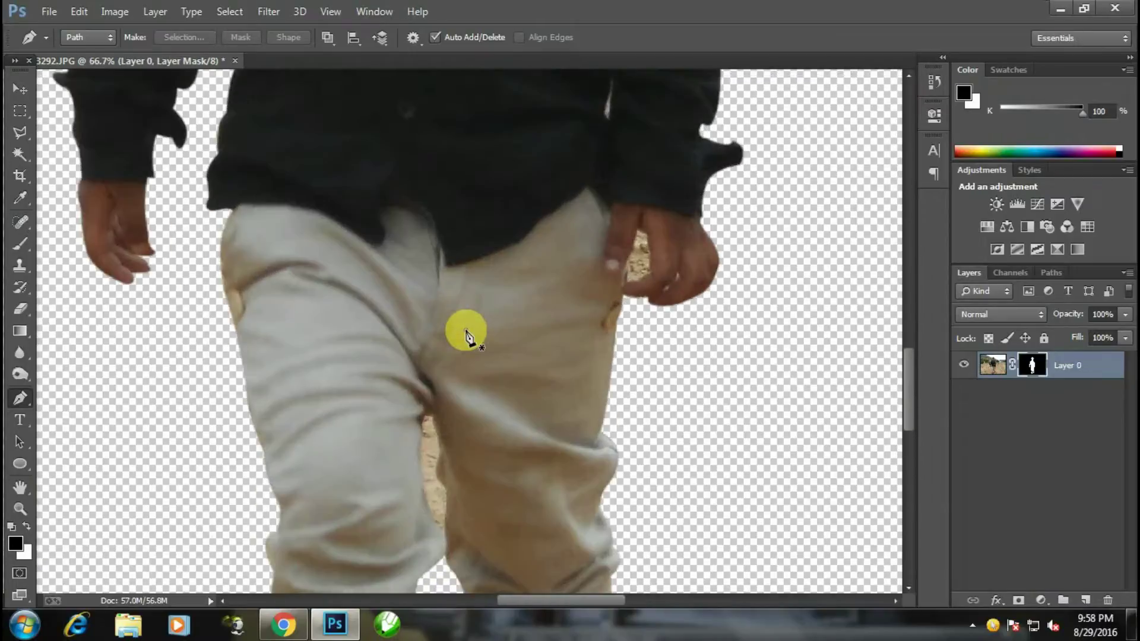
pyautogui.scroll(1, 442, 330)
pyautogui.scroll(-2, 414, 325)
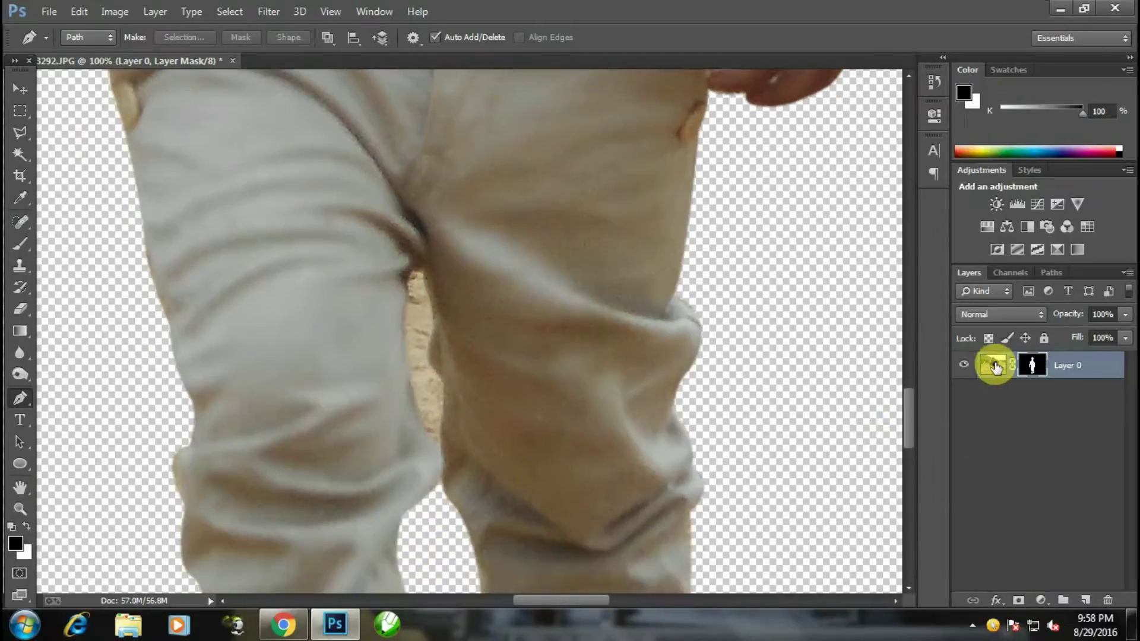
# Step: Target Layer 0's image and zoom around to inspect the cut-out boy
pyautogui.click(992, 365)
pyautogui.hotkey('ctrl', '+')
pyautogui.scroll(-1, 368, 339)
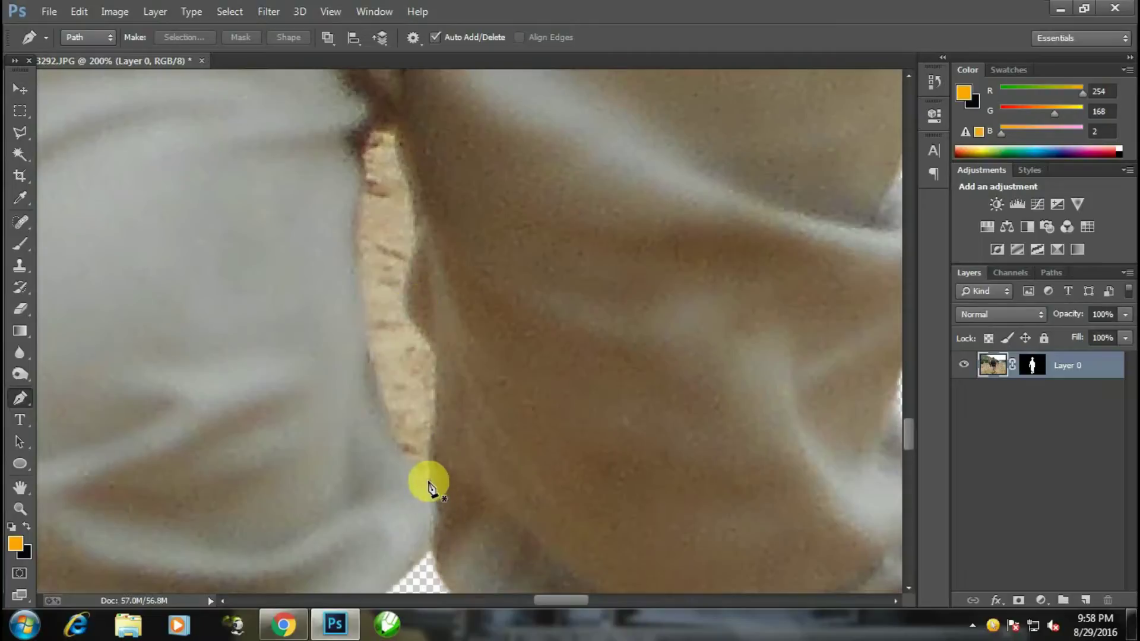
pyautogui.click(428, 482)
pyautogui.hotkey('ctrl', '-')
pyautogui.hotkey('ctrl', '-')
pyautogui.hotkey('ctrl', '-')
pyautogui.hotkey('ctrl', '-')
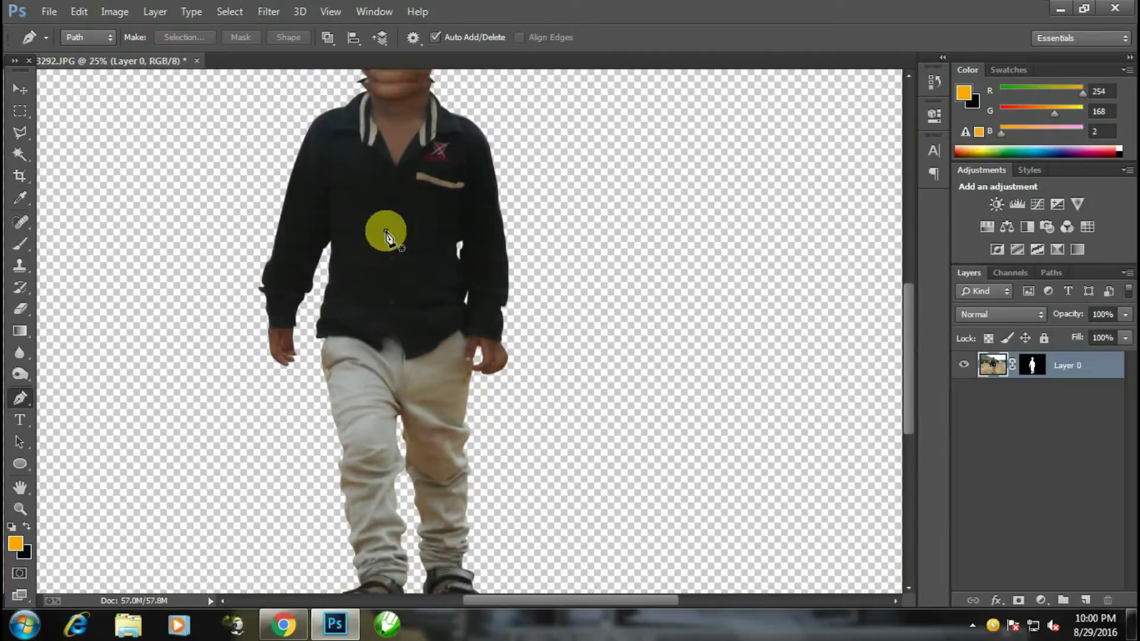
pyautogui.hotkey('ctrl', '-')
pyautogui.hotkey('ctrl', '+')
pyautogui.hotkey('ctrl', '+')
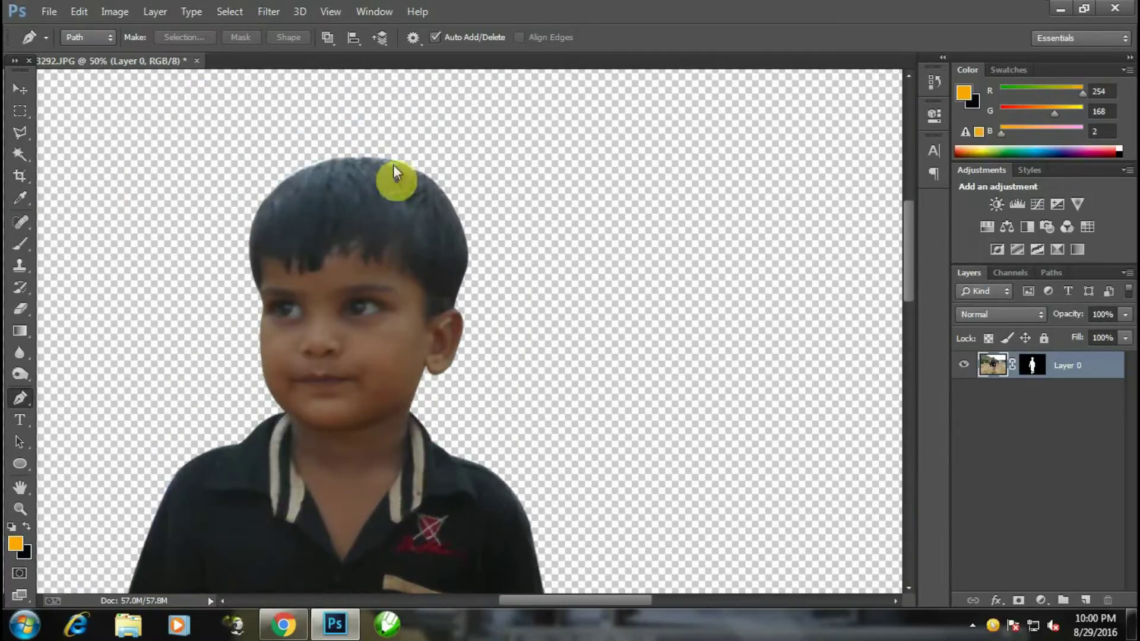
pyautogui.click(17, 92)
# Step: In Refine Mask, paint the Refine Radius tool along the boy's left hair edge
pyautogui.click(1032, 365)
pyautogui.rightClick(1032, 365)
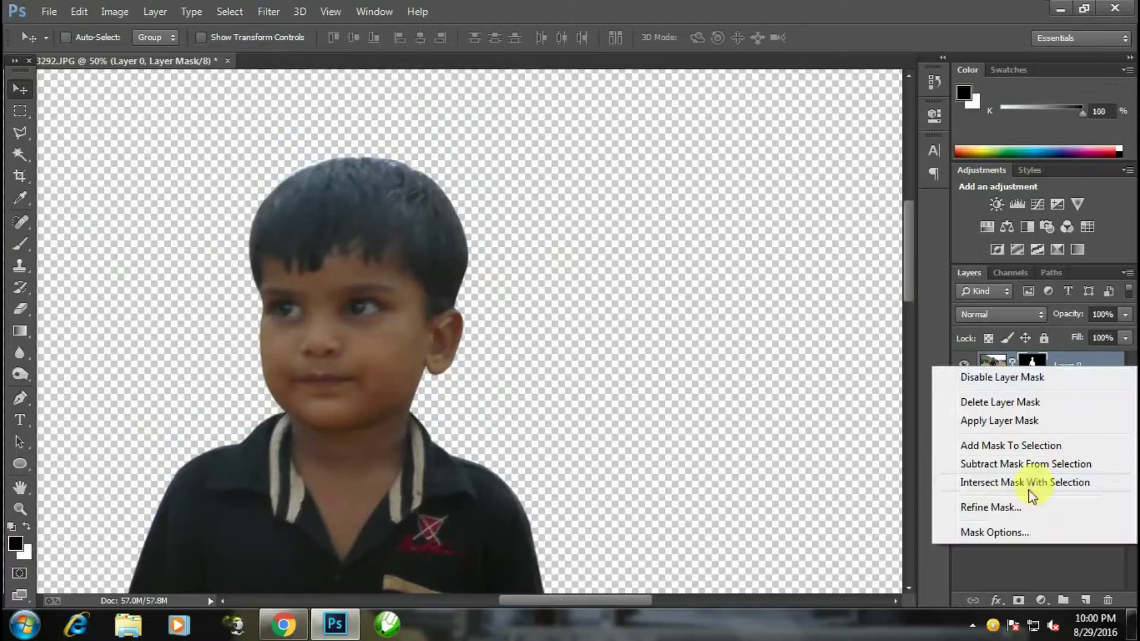
pyautogui.click(1006, 508)
pyautogui.hotkey('ctrl', '+')
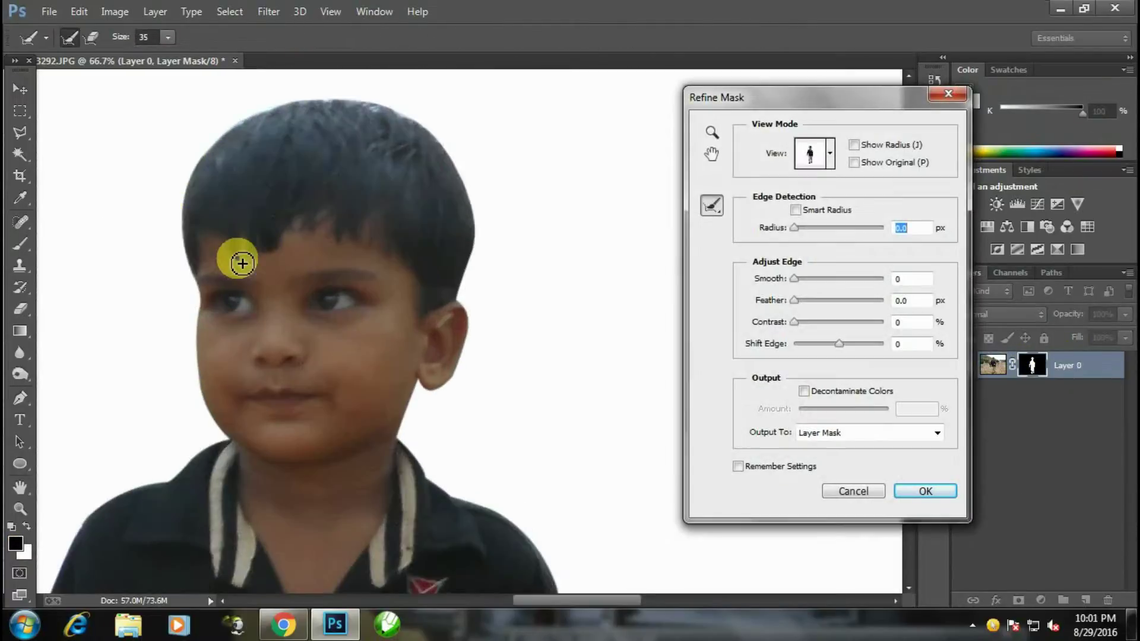
pyautogui.moveTo(235, 256); pyautogui.dragTo(260, 311)
pyautogui.moveTo(223, 351)
pyautogui.mouseDown()
pyautogui.moveTo(217, 273)
pyautogui.moveTo(255, 198)
pyautogui.moveTo(382, 173)
pyautogui.moveTo(455, 198)
pyautogui.moveTo(483, 242)
pyautogui.moveTo(509, 293)
pyautogui.moveTo(496, 375)
pyautogui.mouseUp()
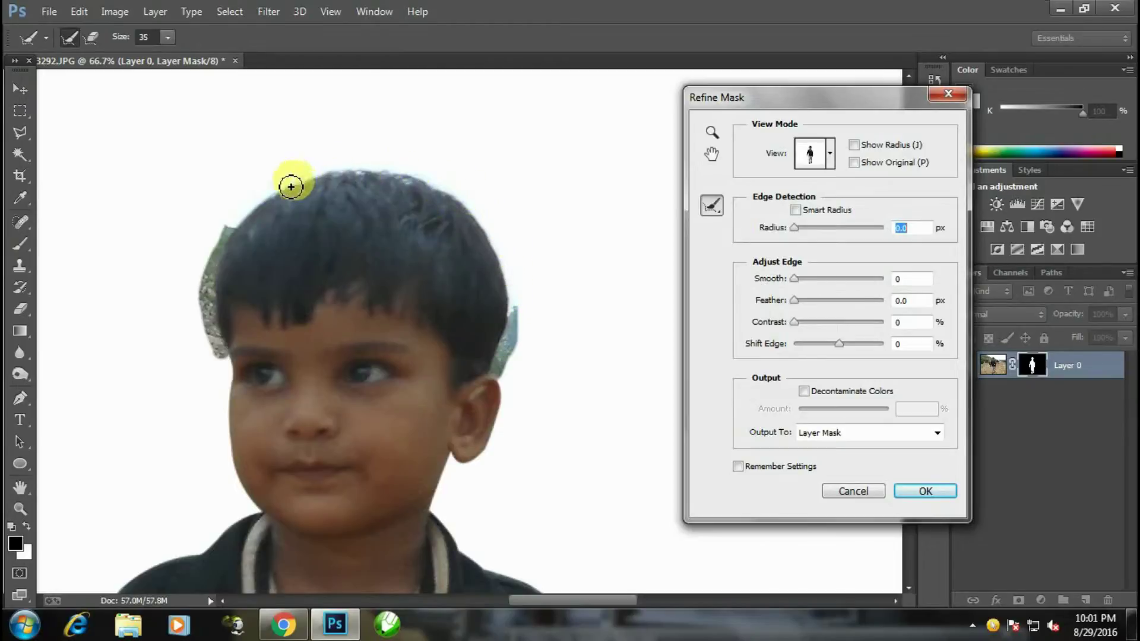
pyautogui.click(231, 242)
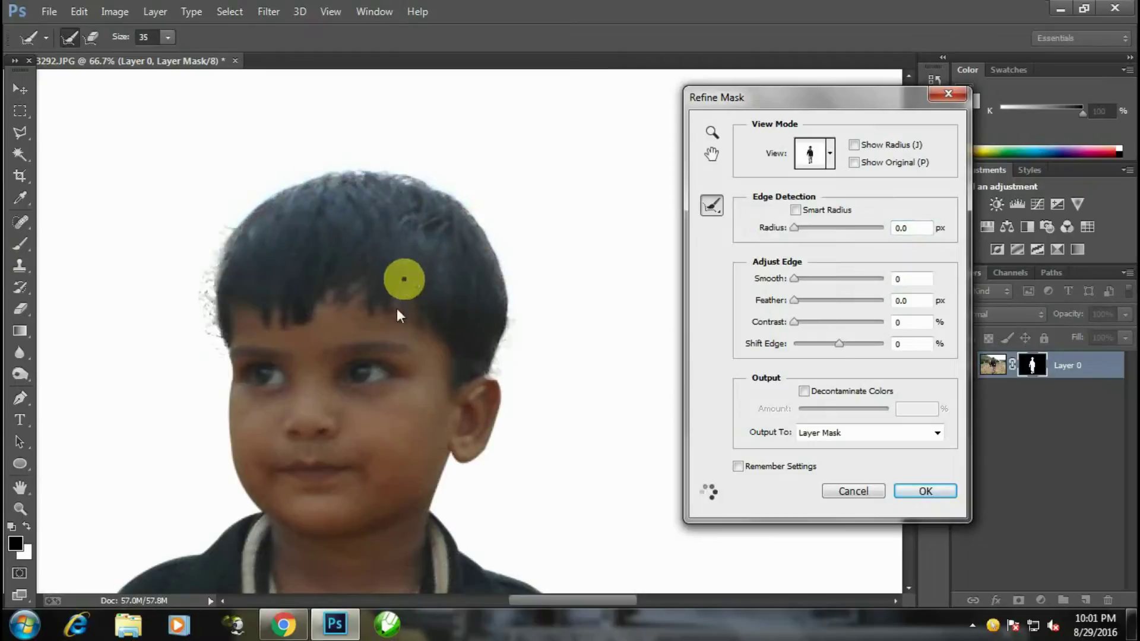
pyautogui.moveTo(233, 225); pyautogui.dragTo(216, 340)
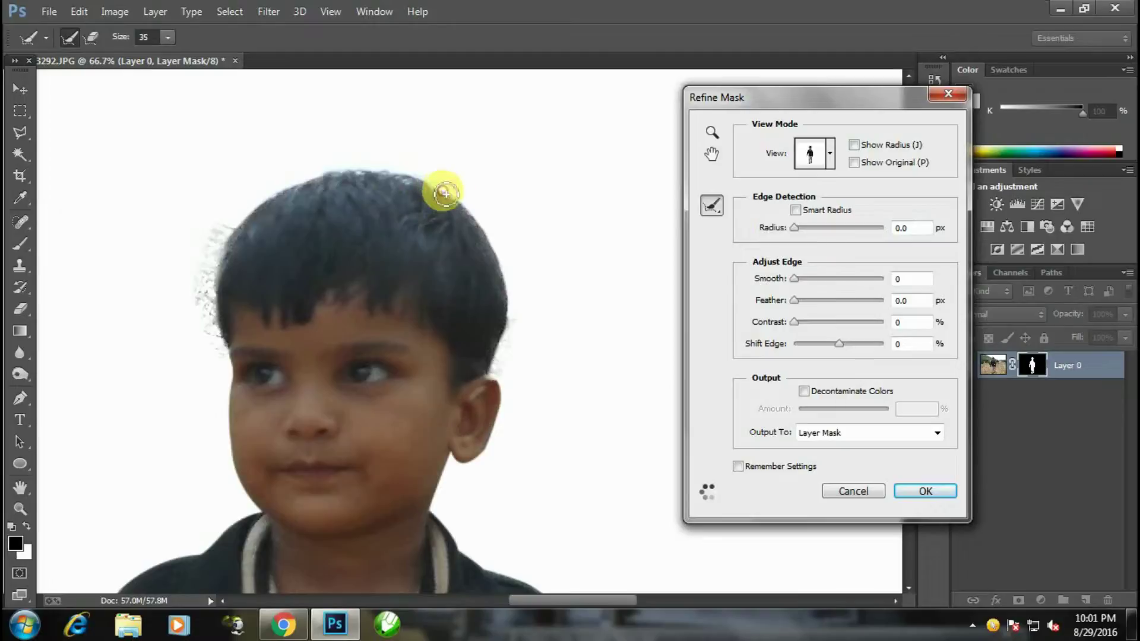
# Step: Set Radius 0.7 px, Smooth 6, Feather 2.4 px, Shift Edge -12% and apply the mask
pyautogui.click(801, 229)
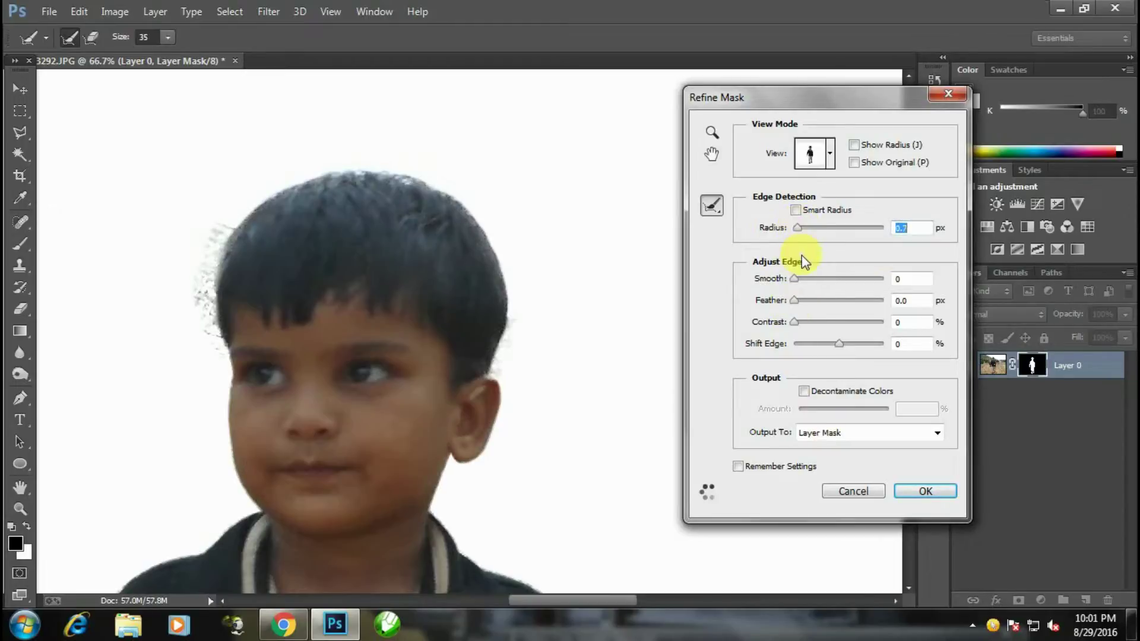
pyautogui.click(797, 299)
pyautogui.click(832, 343)
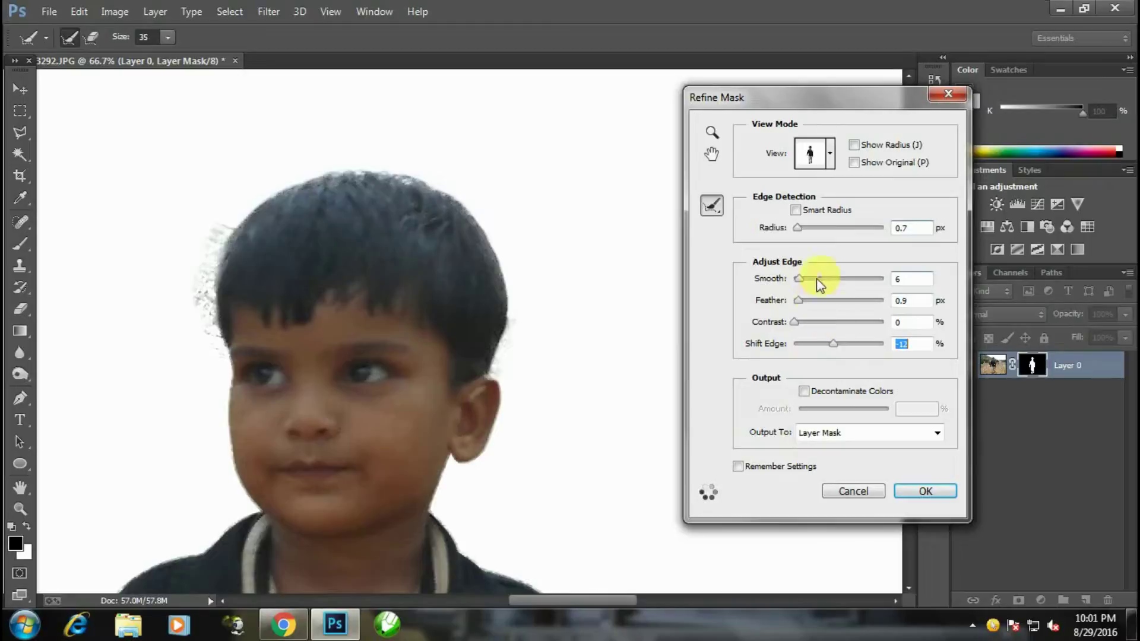
pyautogui.click(806, 300)
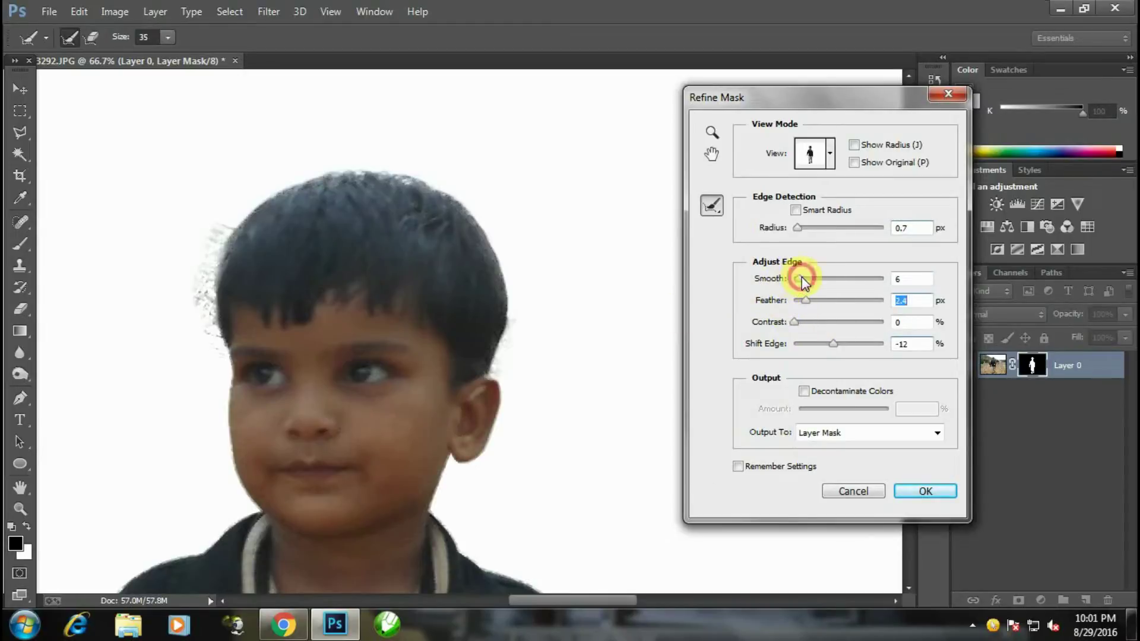
pyautogui.click(924, 491)
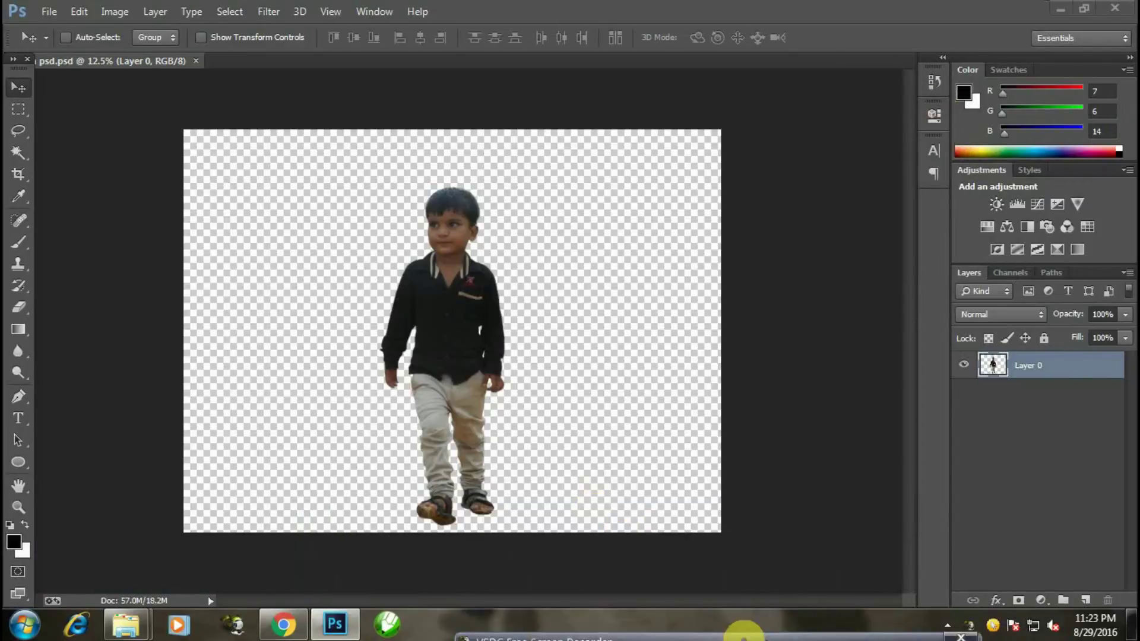
# Step: Bring up a new 1080 × 720 document at resolution 3 with a white background
pyautogui.hotkey('ctrl', '-')
pyautogui.hotkey('ctrl', '+')
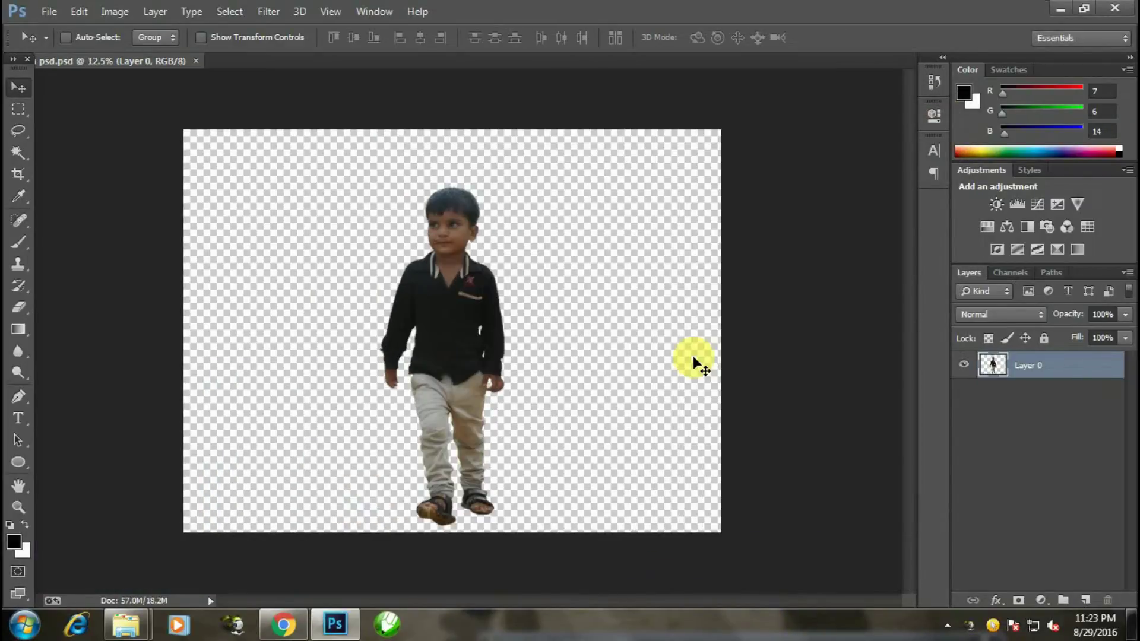
pyautogui.click(50, 12)
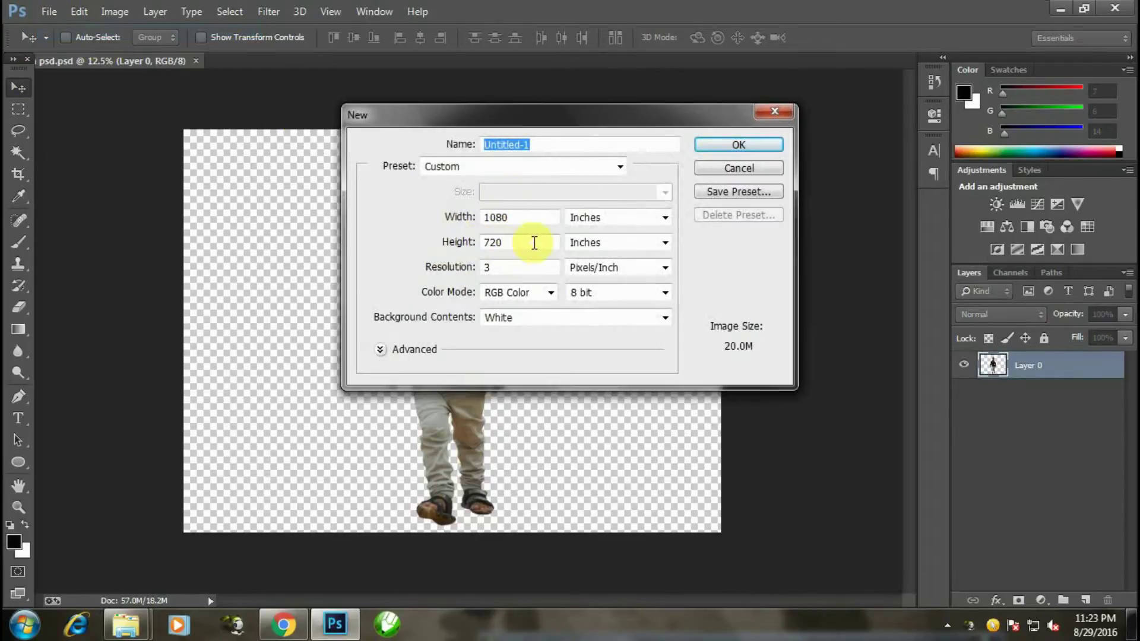
# Step: Create the blank Untitled-1 document, glancing back at the cut-out boy document
pyautogui.press('Escape')
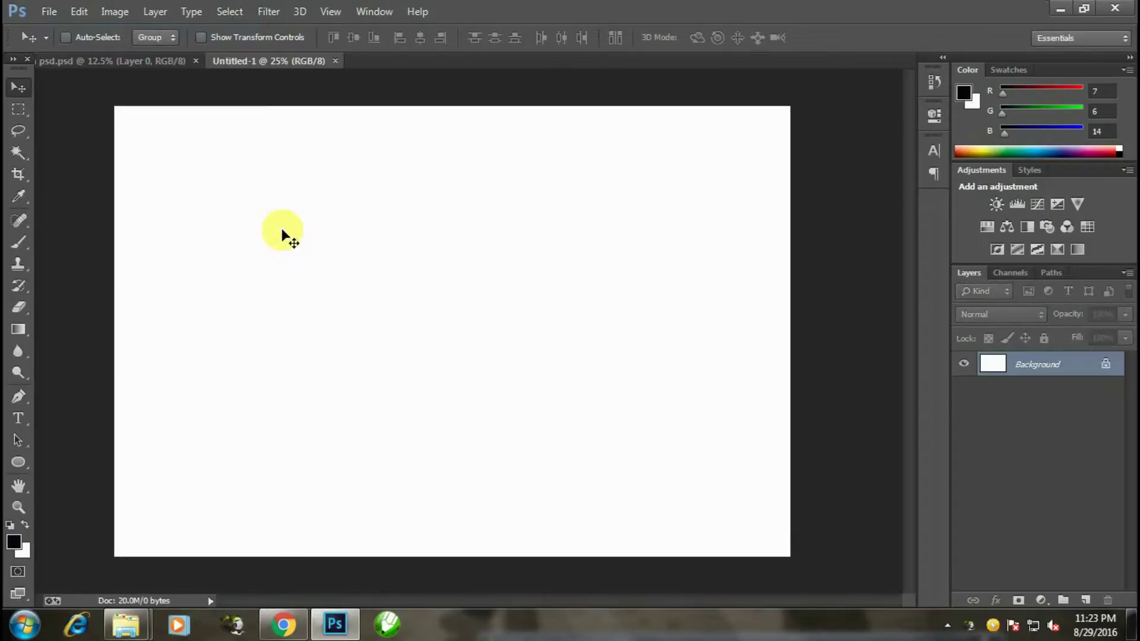
pyautogui.click(124, 63)
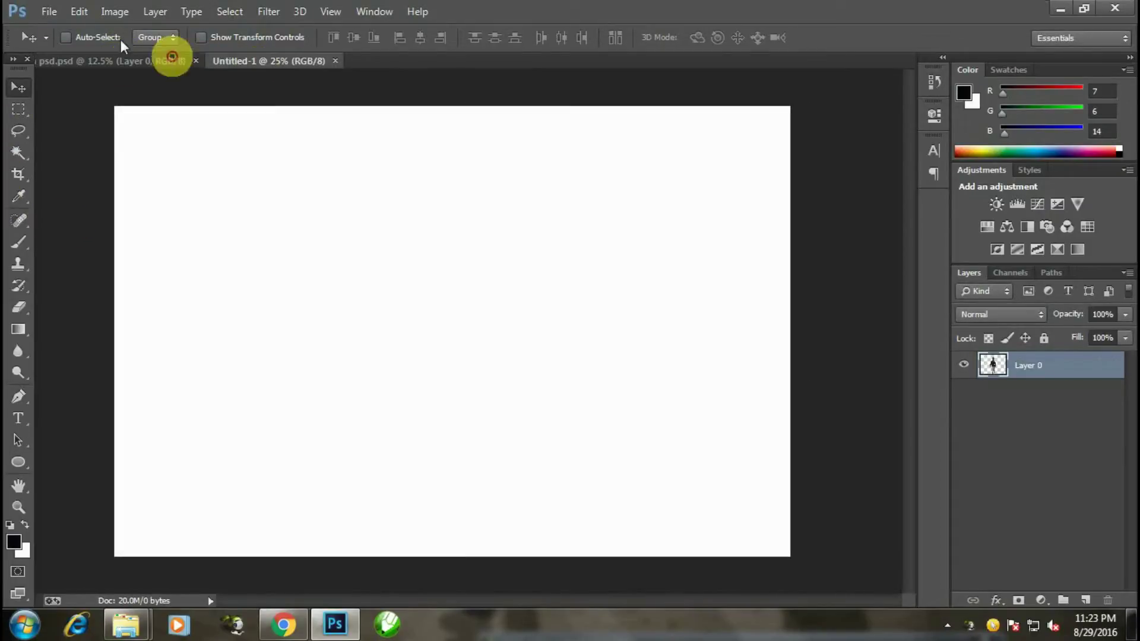
pyautogui.click(50, 12)
# Step: Open desert-landscape-1081829_1920 from the Downloads folder
pyautogui.click(147, 67)
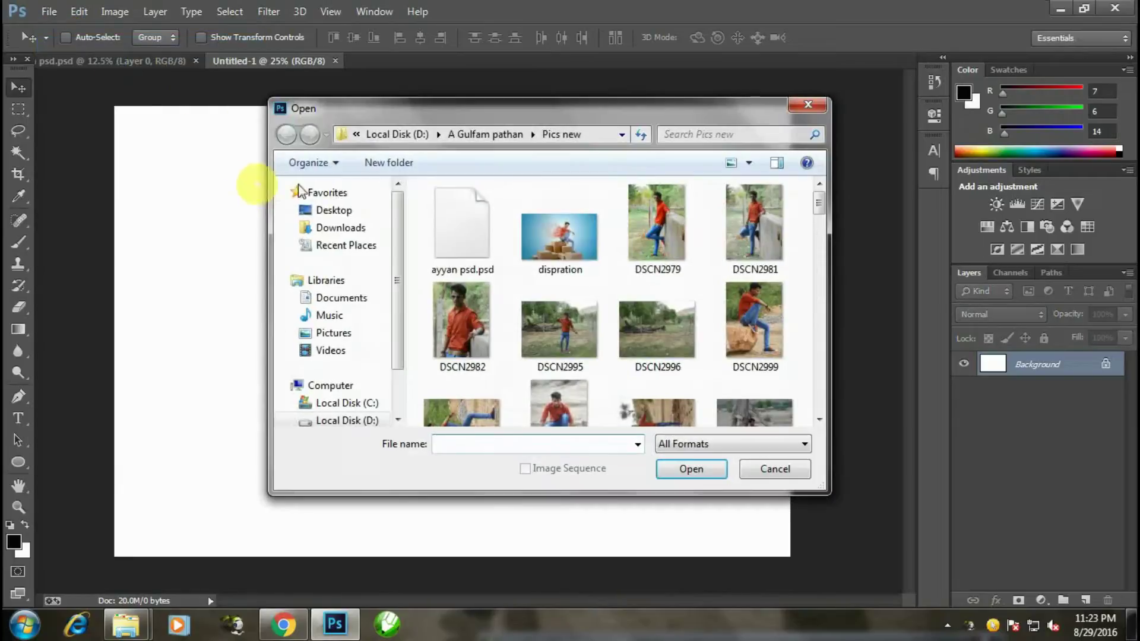
pyautogui.click(343, 231)
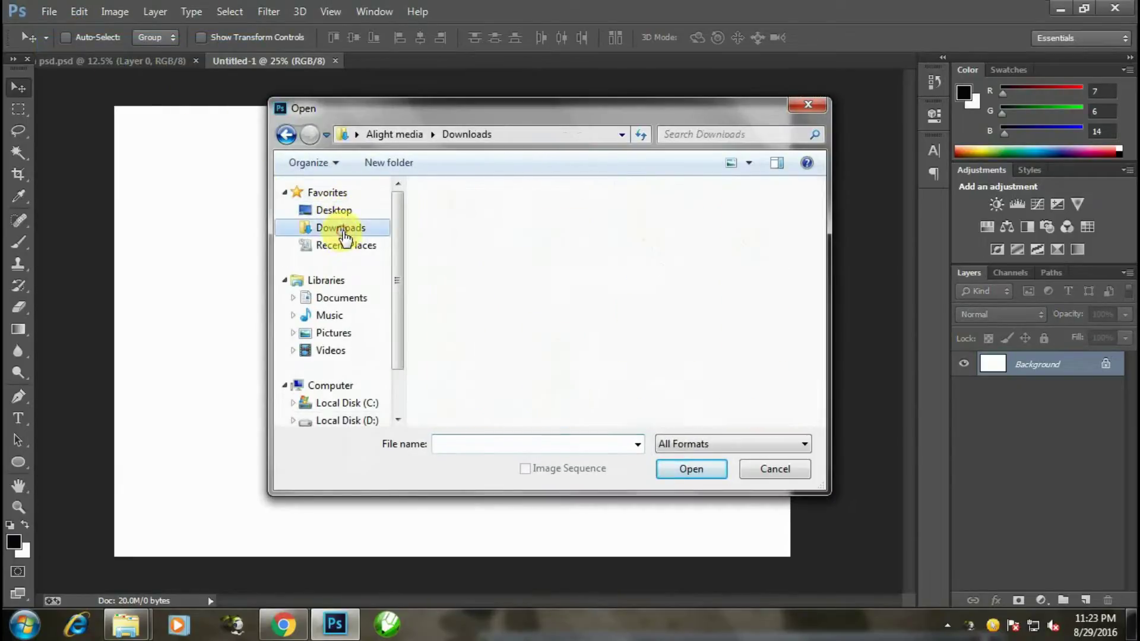
pyautogui.moveTo(818, 202); pyautogui.dragTo(832, 286)
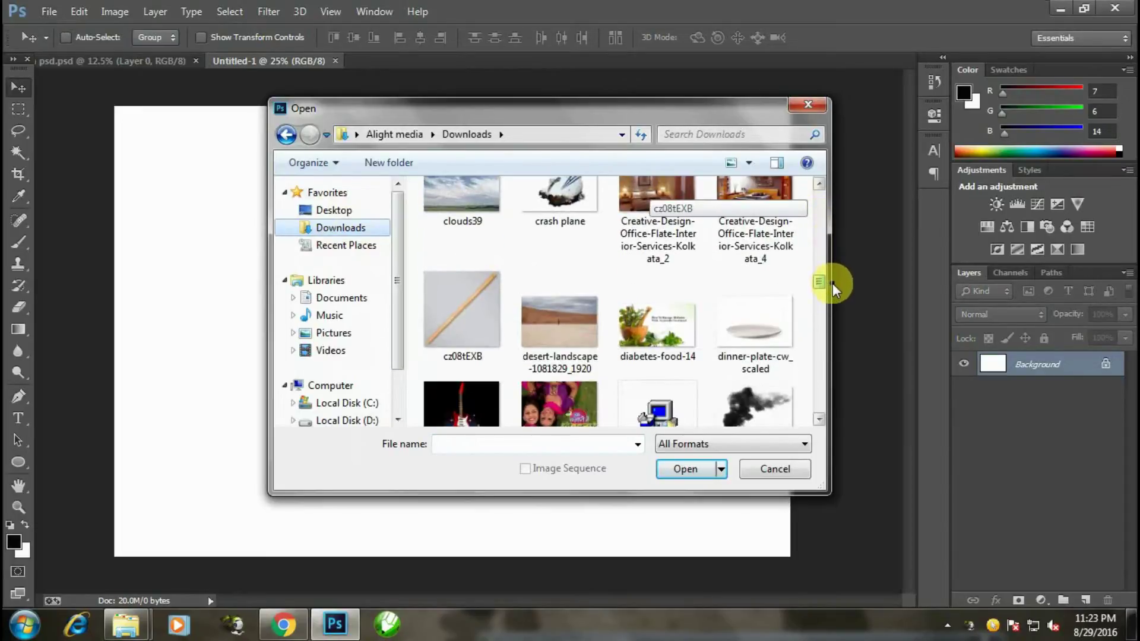
pyautogui.click(559, 300)
pyautogui.click(696, 469)
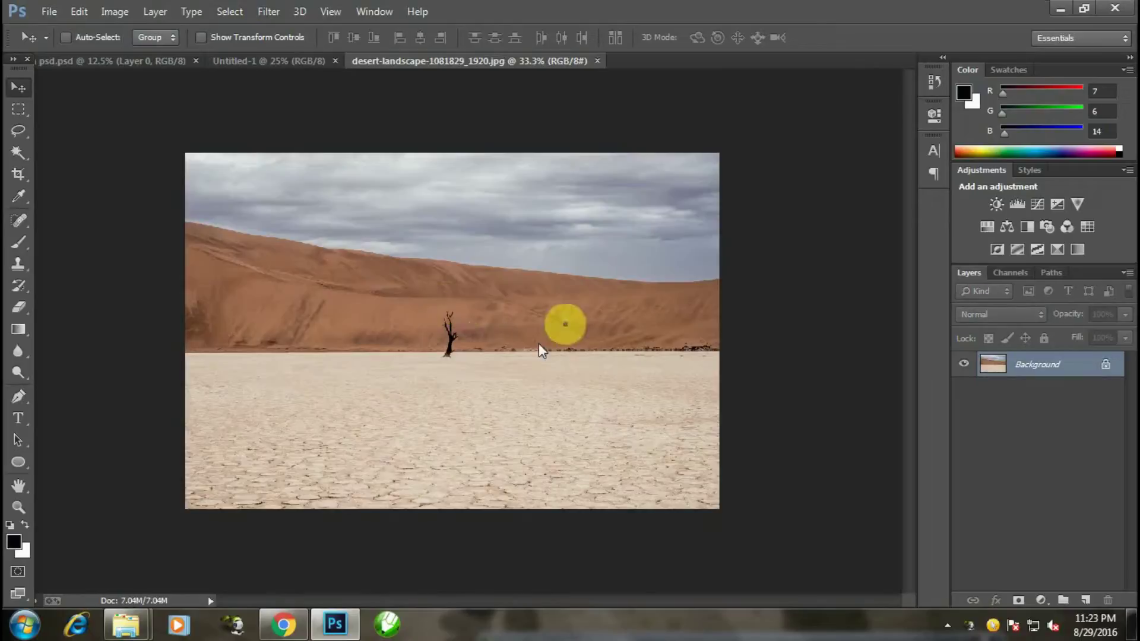
# Step: Drag the desert photo into Untitled-1 as Layer 1 and scale it to about 180% to fill the canvas
pyautogui.moveTo(540, 344)
pyautogui.mouseDown()
pyautogui.moveTo(274, 57)
pyautogui.moveTo(444, 367)
pyautogui.moveTo(479, 305)
pyautogui.mouseUp()
pyautogui.hotkey('ctrl', 't')
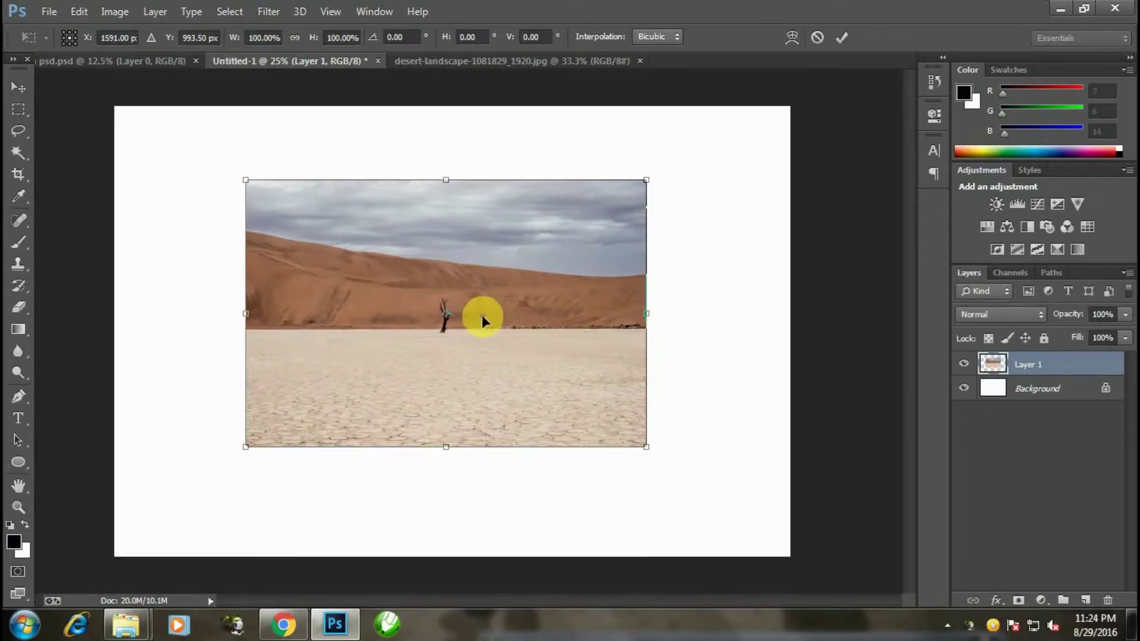
pyautogui.hotkey('ctrl', '-')
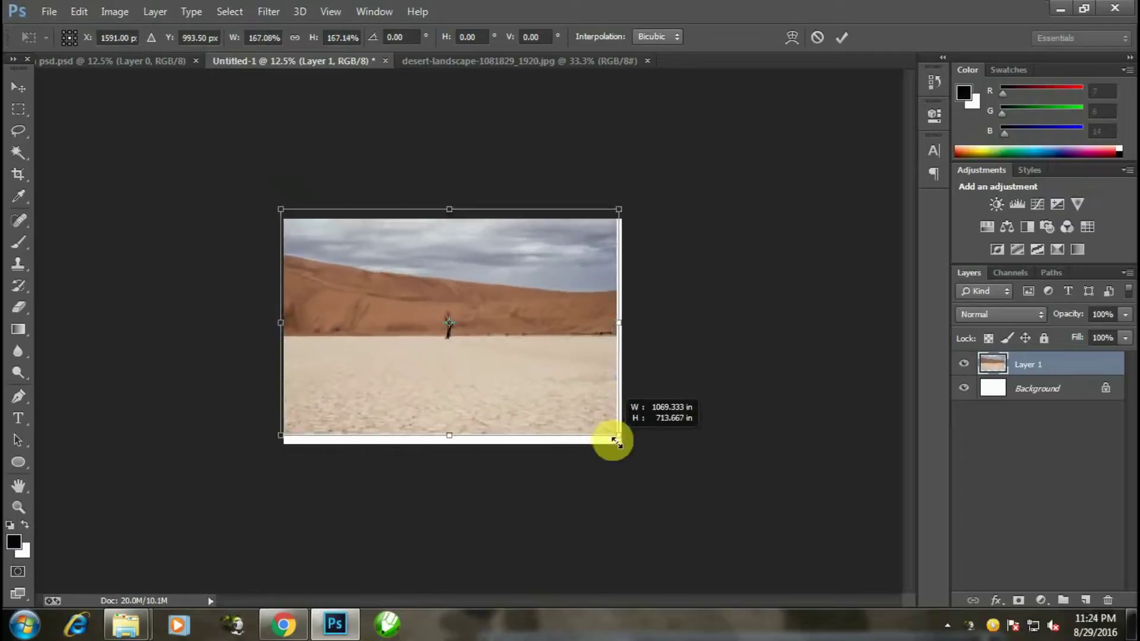
pyautogui.moveTo(550, 387)
pyautogui.mouseDown()
pyautogui.moveTo(630, 443)
pyautogui.moveTo(536, 393)
pyautogui.mouseUp()
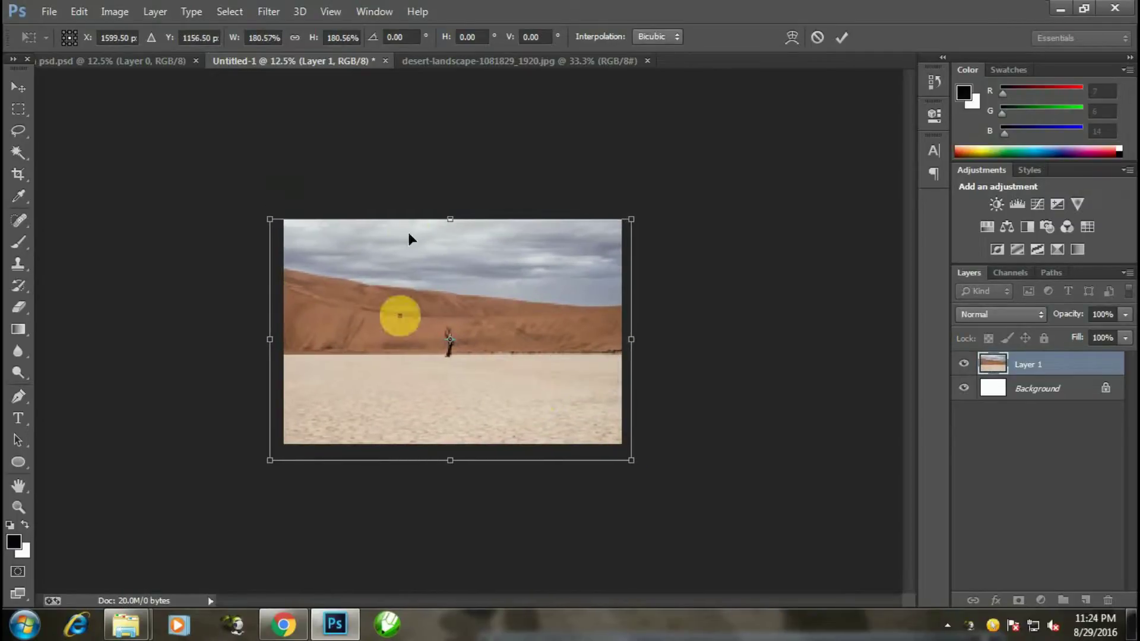
pyautogui.click(841, 37)
pyautogui.hotkey('ctrl', '+')
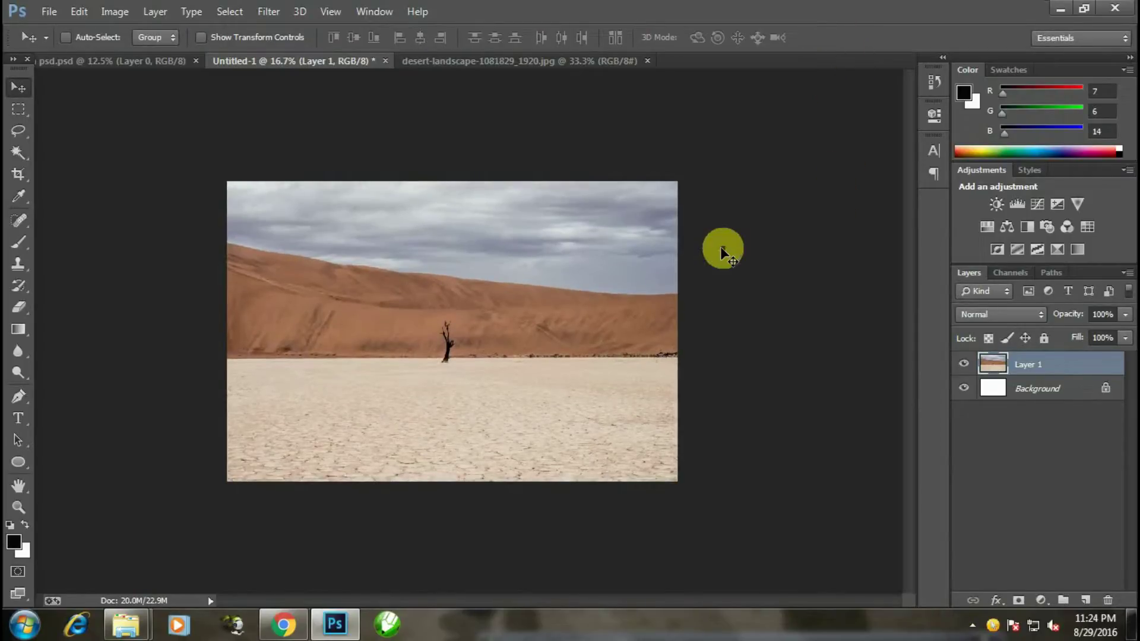
# Step: Hide the white Background, mask Layer 1 and fade its sky with vertical black-to-white gradients
pyautogui.click(964, 390)
pyautogui.click(1019, 599)
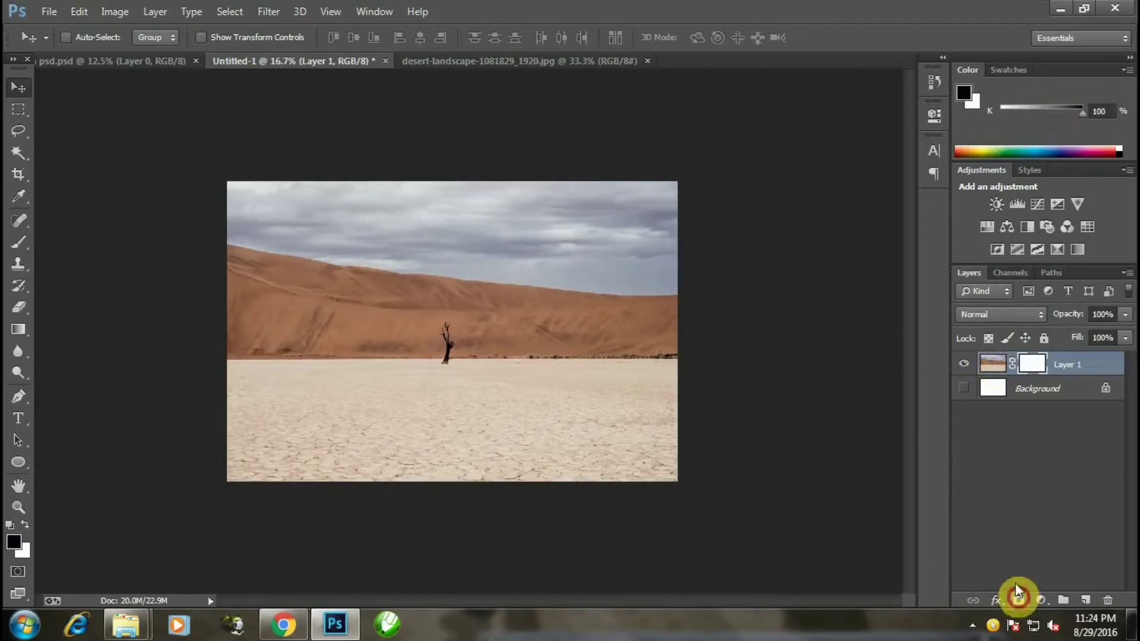
pyautogui.click(20, 330)
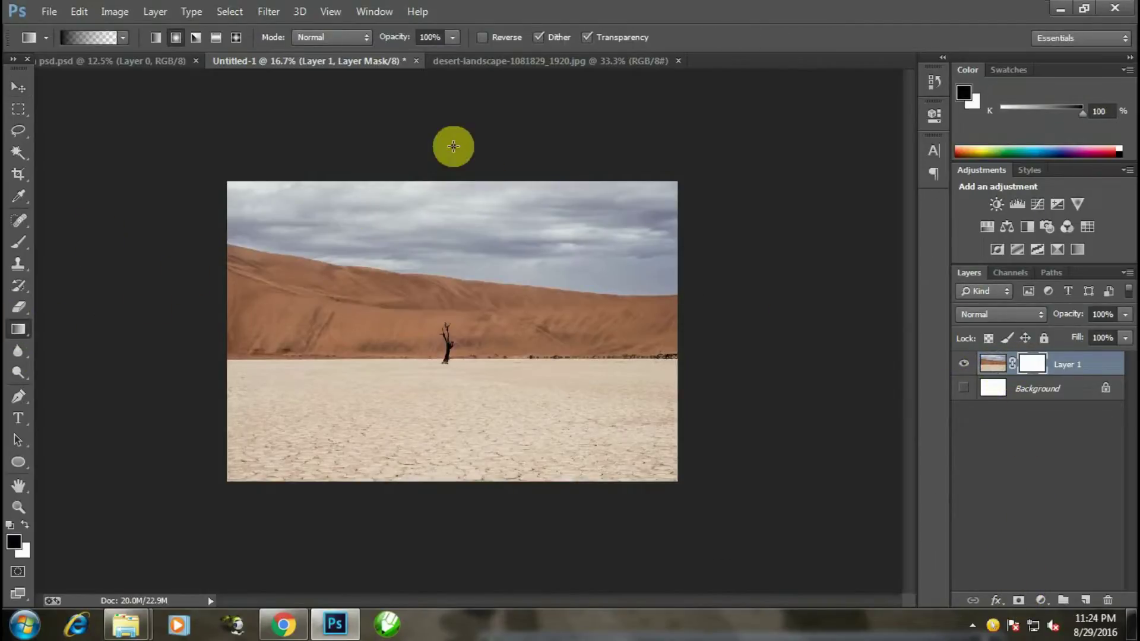
pyautogui.moveTo(453, 174); pyautogui.dragTo(451, 270)
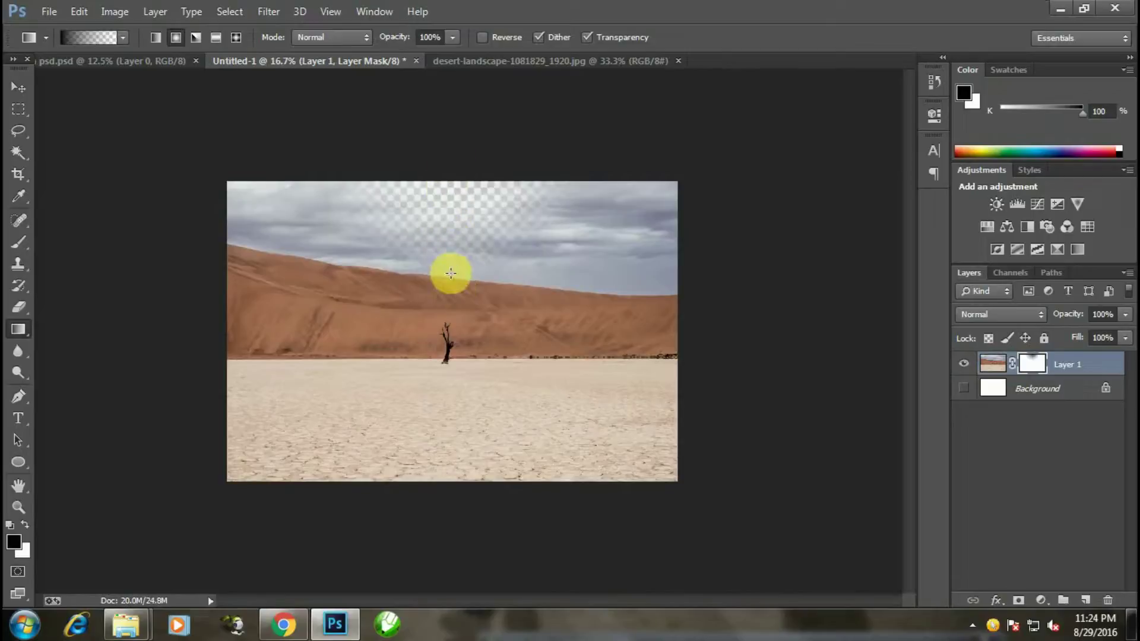
pyautogui.moveTo(472, 163); pyautogui.dragTo(477, 306)
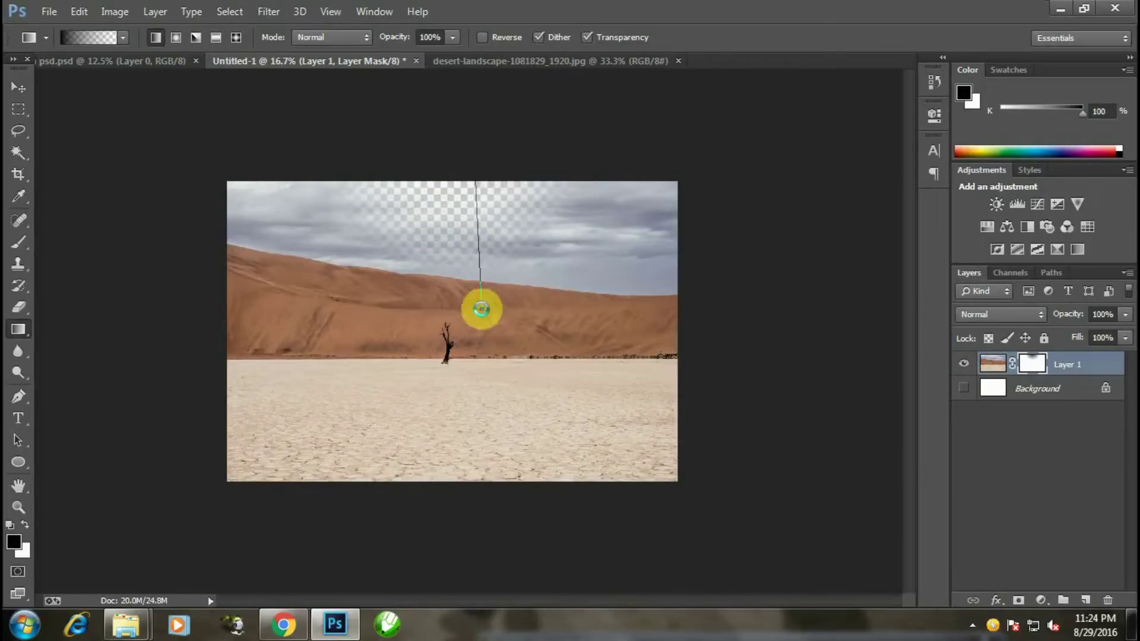
pyautogui.moveTo(458, 168)
pyautogui.mouseDown()
pyautogui.moveTo(453, 337)
pyautogui.moveTo(475, 350)
pyautogui.mouseUp()
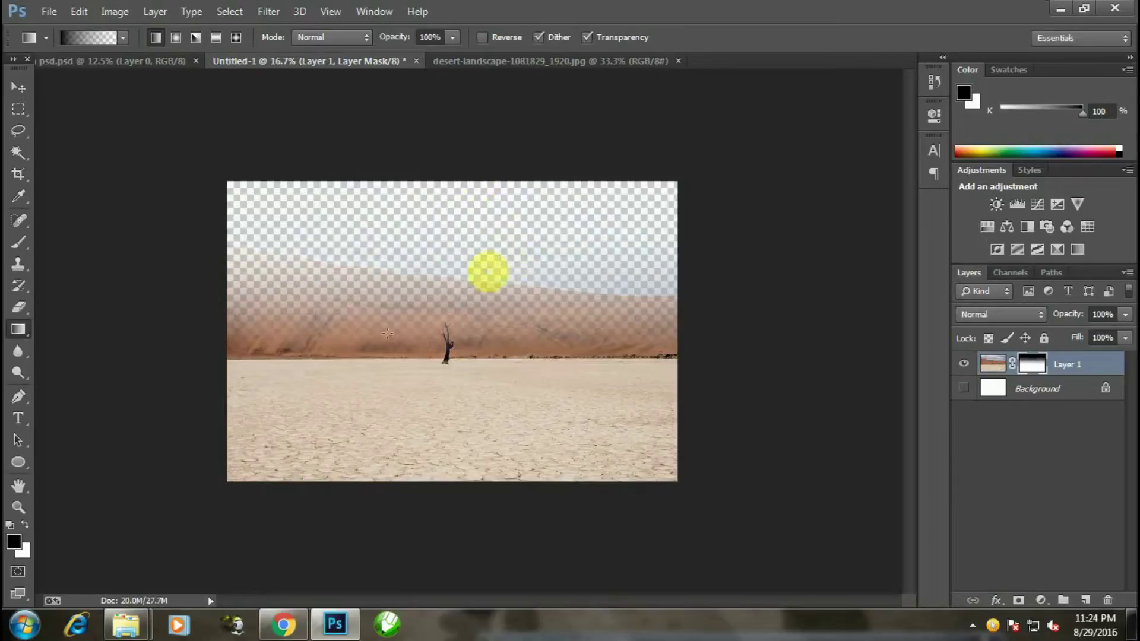
pyautogui.click(19, 243)
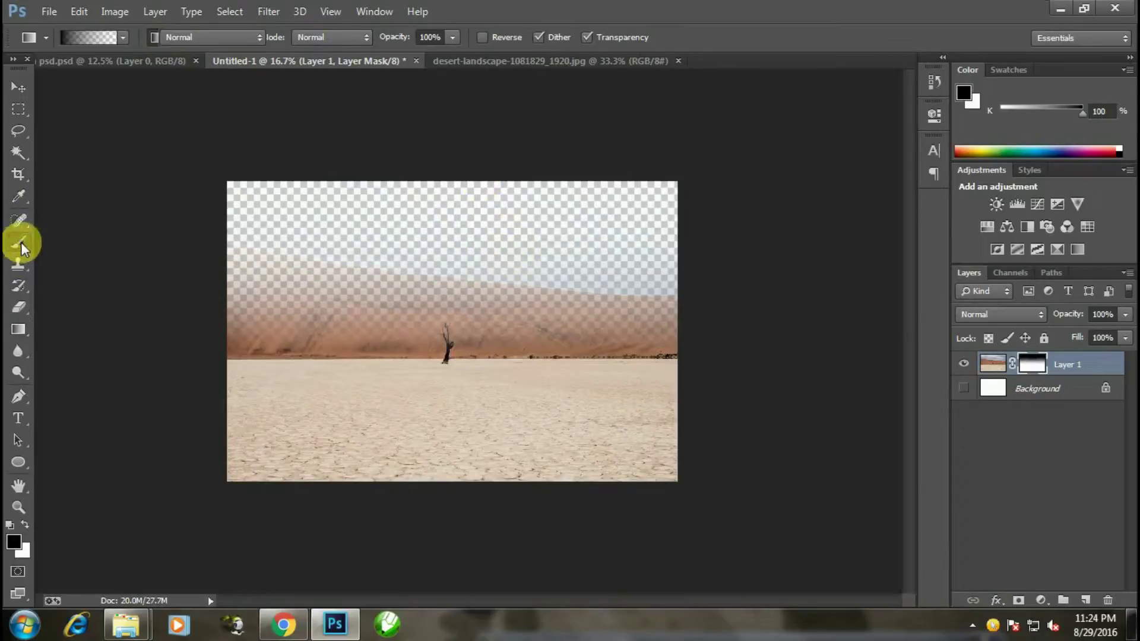
# Step: With a large brush at 46% flow, paint away the haze band on Layer 1's mask
pyautogui.click(1016, 599)
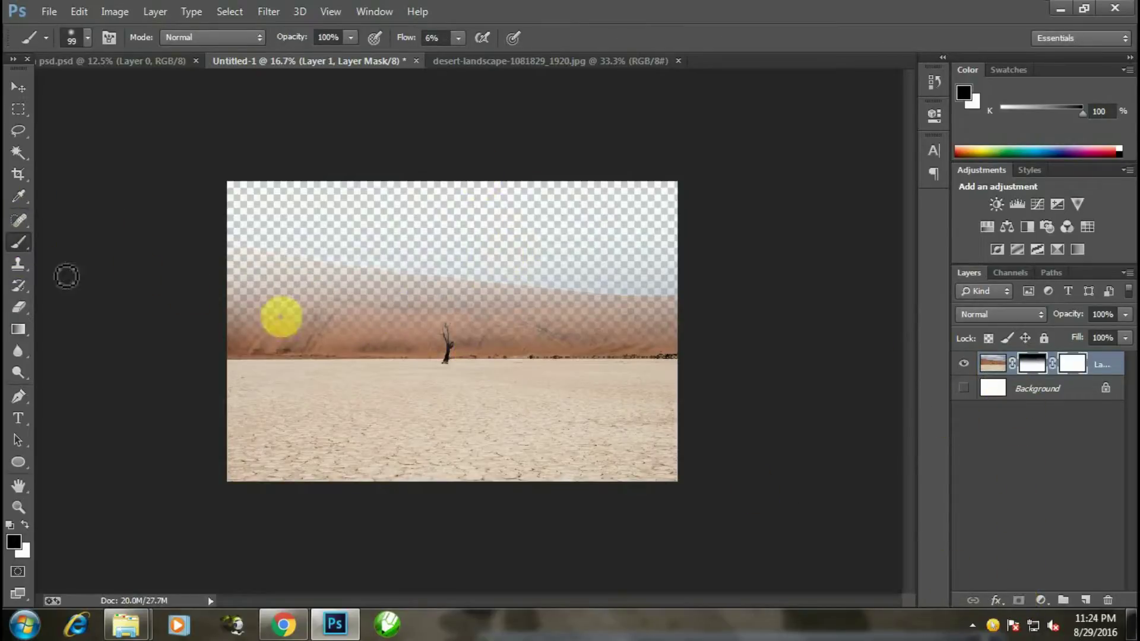
pyautogui.rightClick(371, 253)
pyautogui.click(531, 293)
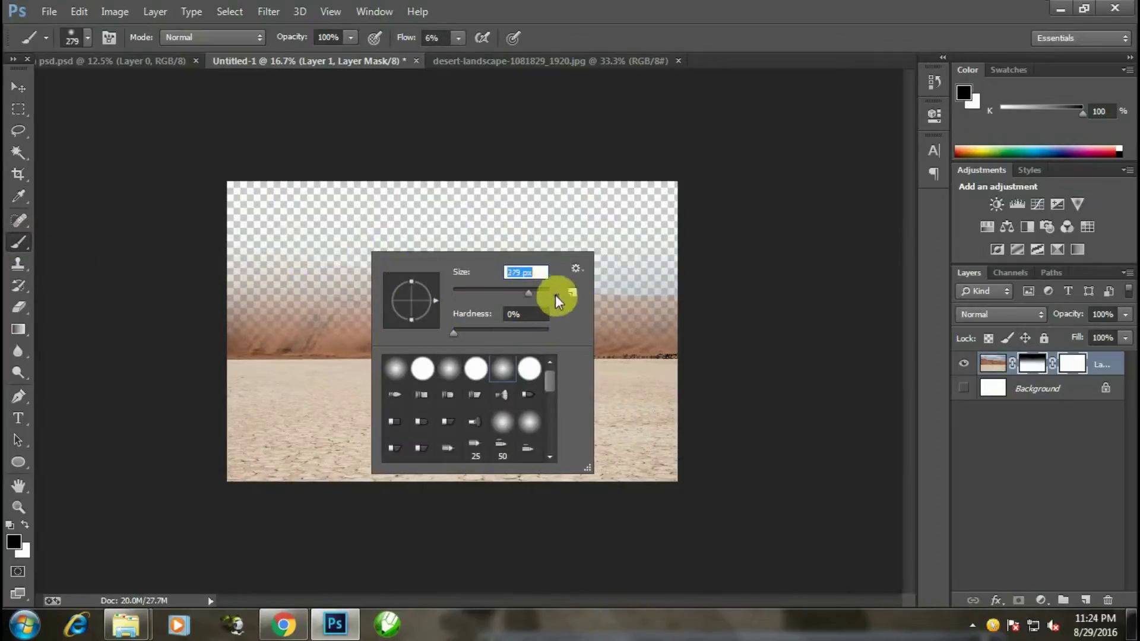
pyautogui.click(205, 246)
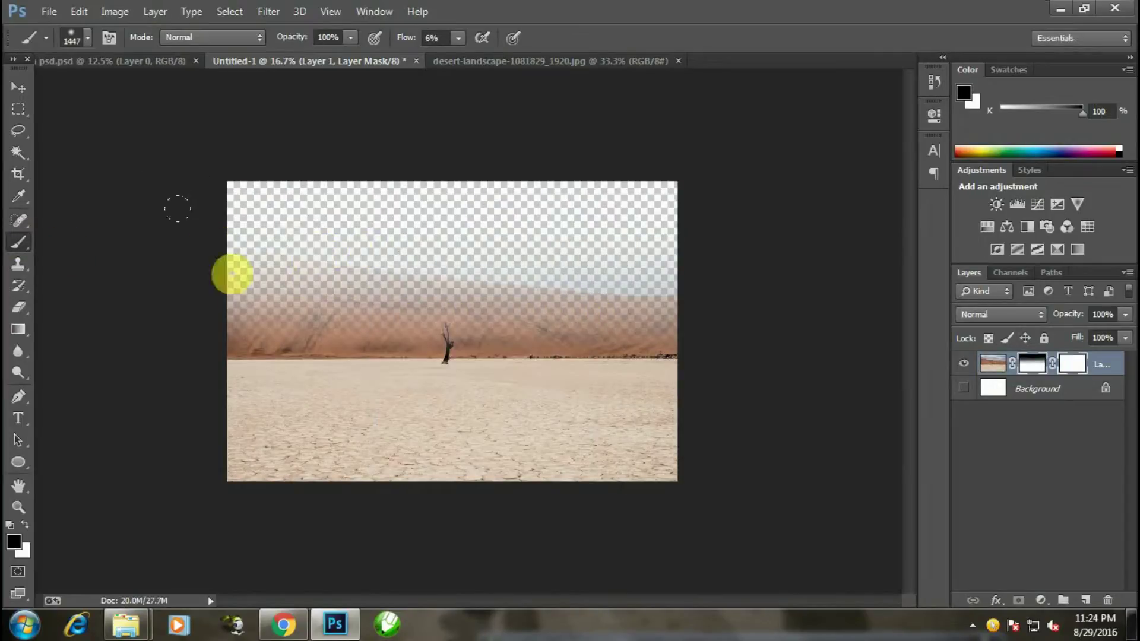
pyautogui.moveTo(563, 278)
pyautogui.mouseDown()
pyautogui.moveTo(718, 287)
pyautogui.moveTo(689, 291)
pyautogui.mouseUp()
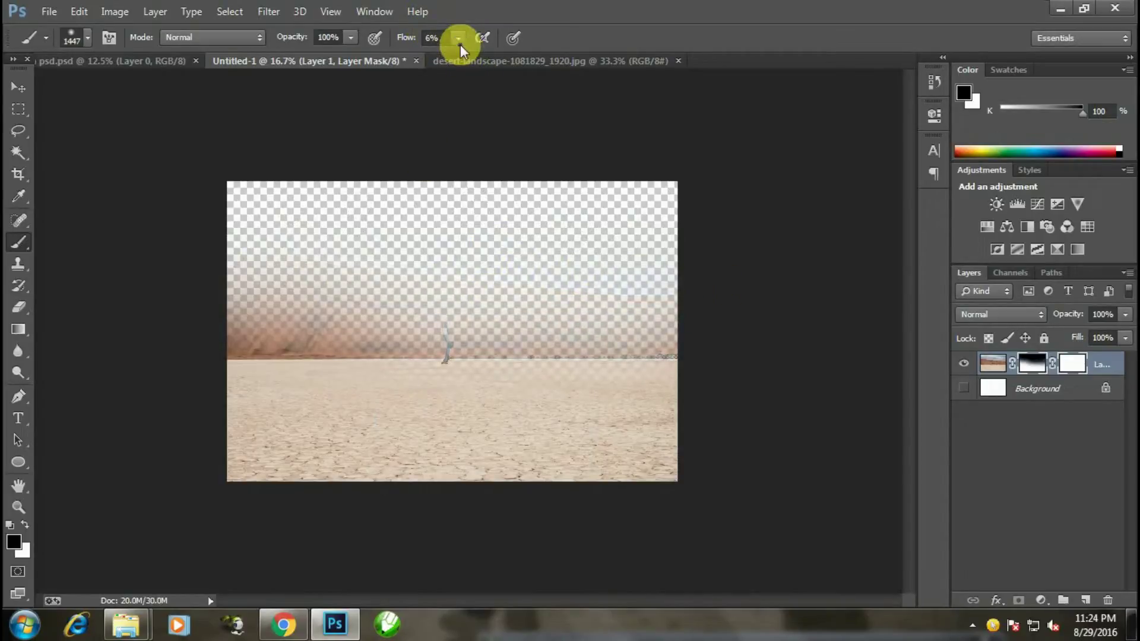
pyautogui.hotkey('ctrl', 'z')
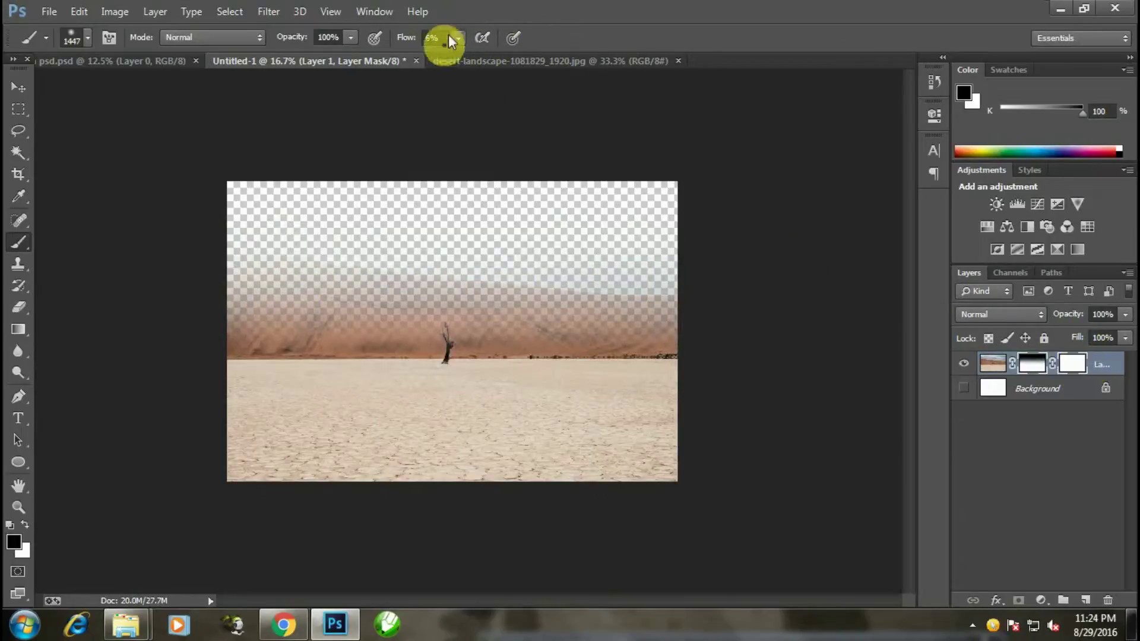
pyautogui.click(458, 38)
pyautogui.click(491, 58)
pyautogui.moveTo(635, 241)
pyautogui.mouseDown()
pyautogui.moveTo(665, 280)
pyautogui.moveTo(501, 276)
pyautogui.moveTo(433, 260)
pyautogui.moveTo(228, 263)
pyautogui.mouseUp()
# Step: Paint white to restore the ground around the tree, then black to hide the haze above it
pyautogui.click(18, 87)
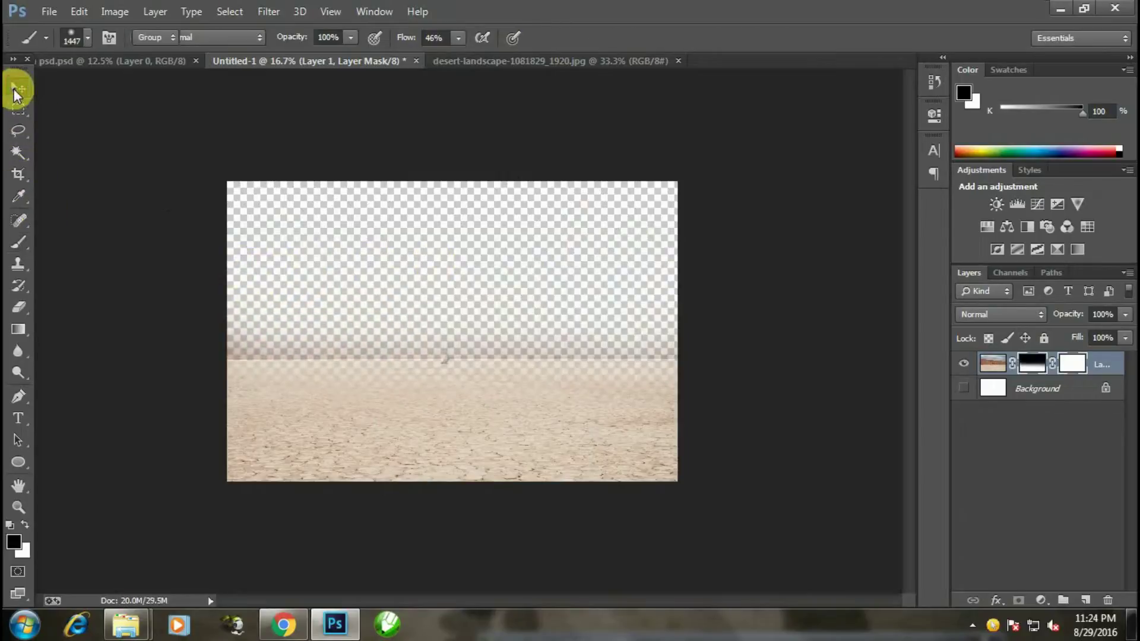
pyautogui.click(1073, 365)
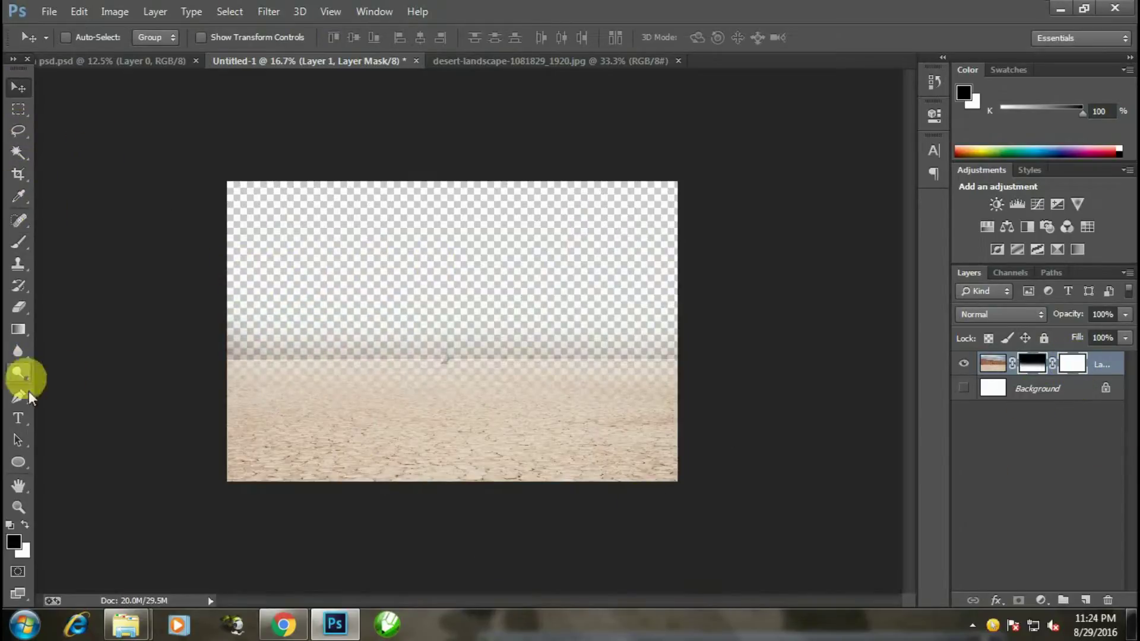
pyautogui.click(18, 243)
pyautogui.click(26, 530)
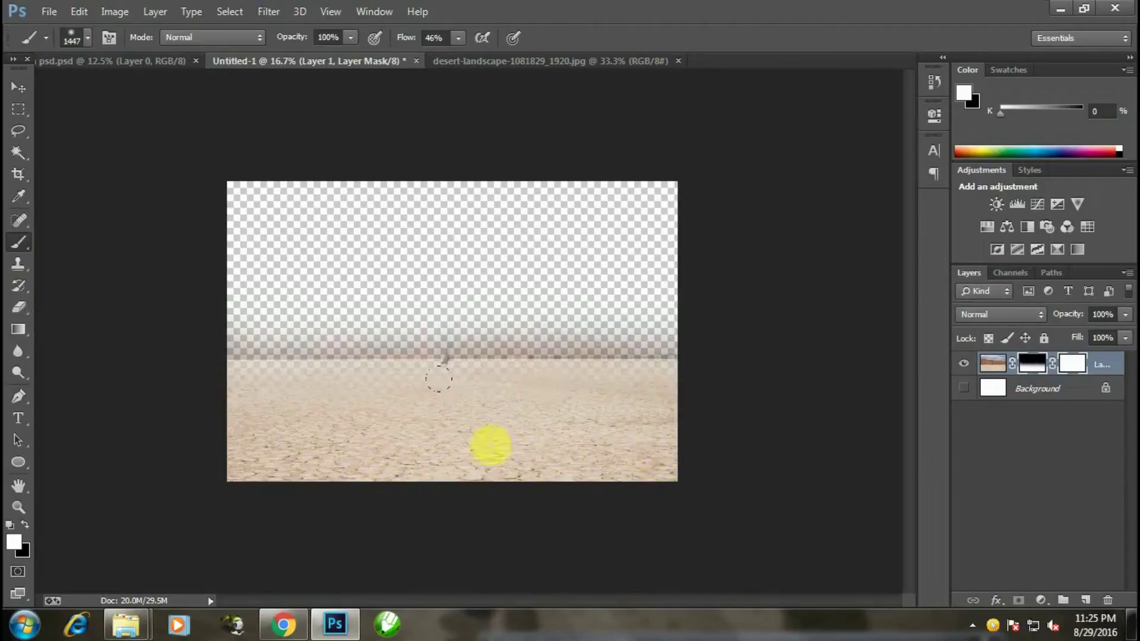
pyautogui.moveTo(285, 443); pyautogui.dragTo(222, 453)
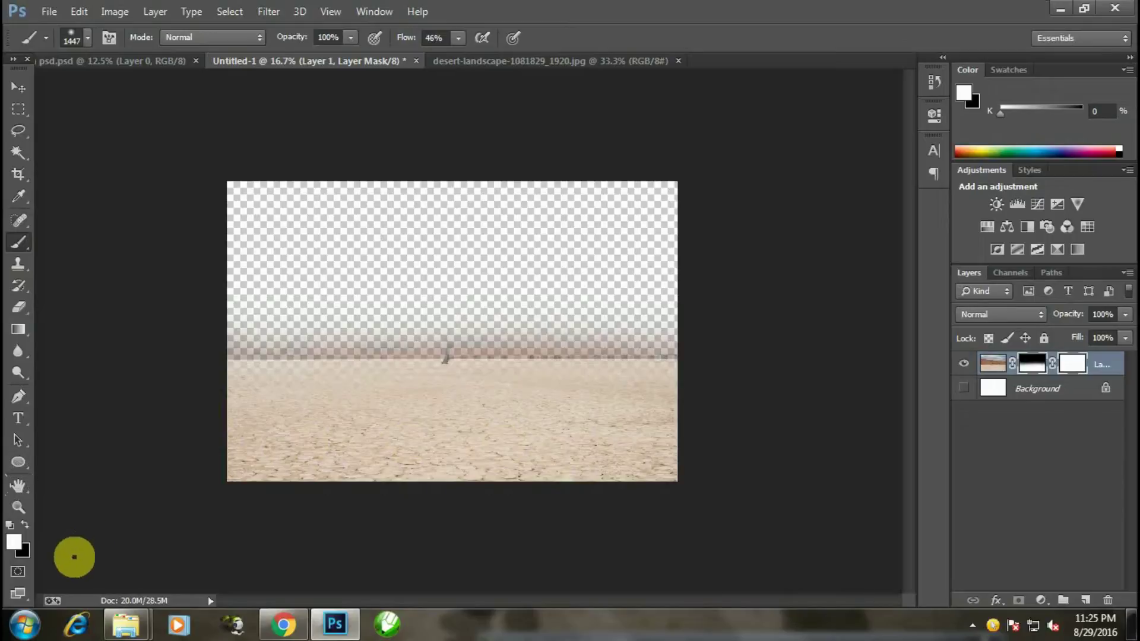
pyautogui.click(25, 526)
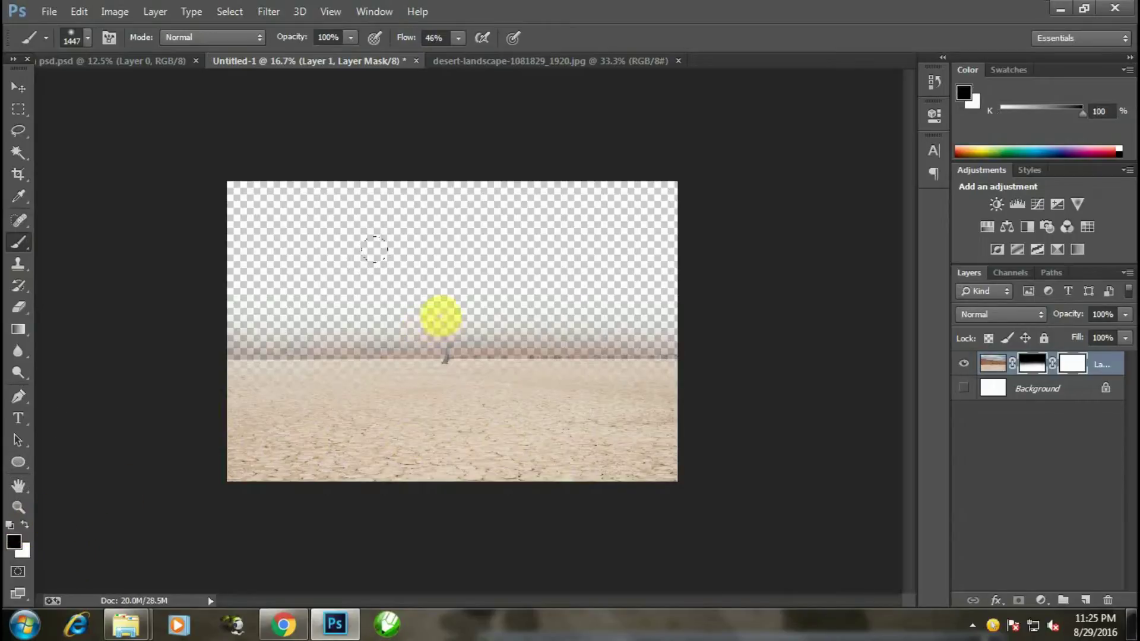
pyautogui.click(441, 310)
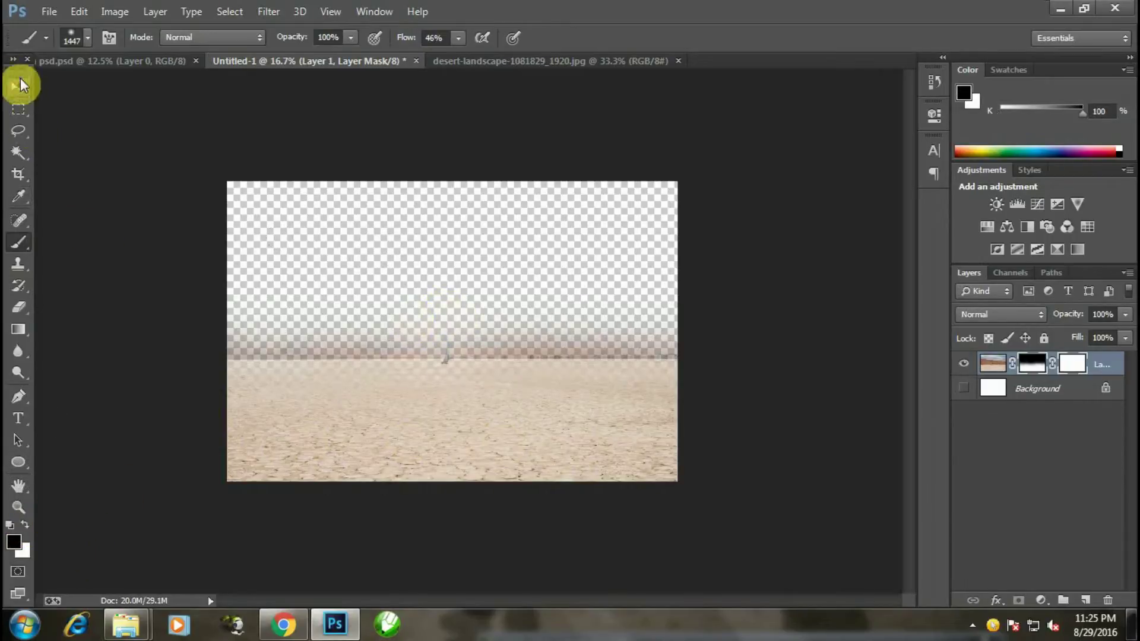
pyautogui.click(18, 87)
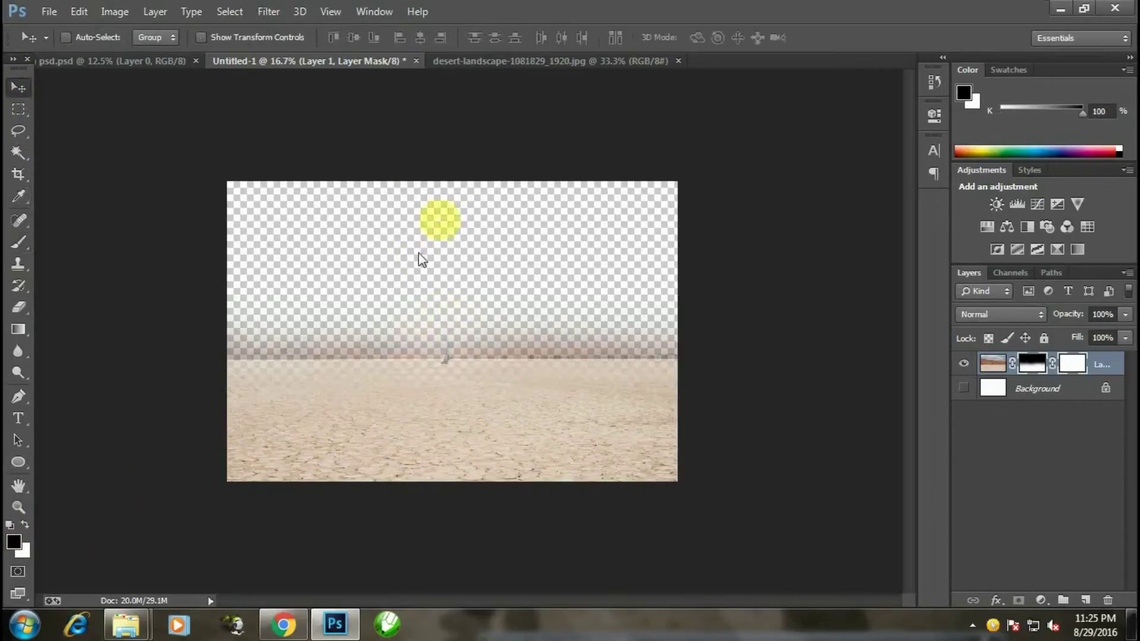
# Step: Open the clouds39 sky photo from the Downloads folder
pyautogui.click(49, 12)
pyautogui.click(64, 45)
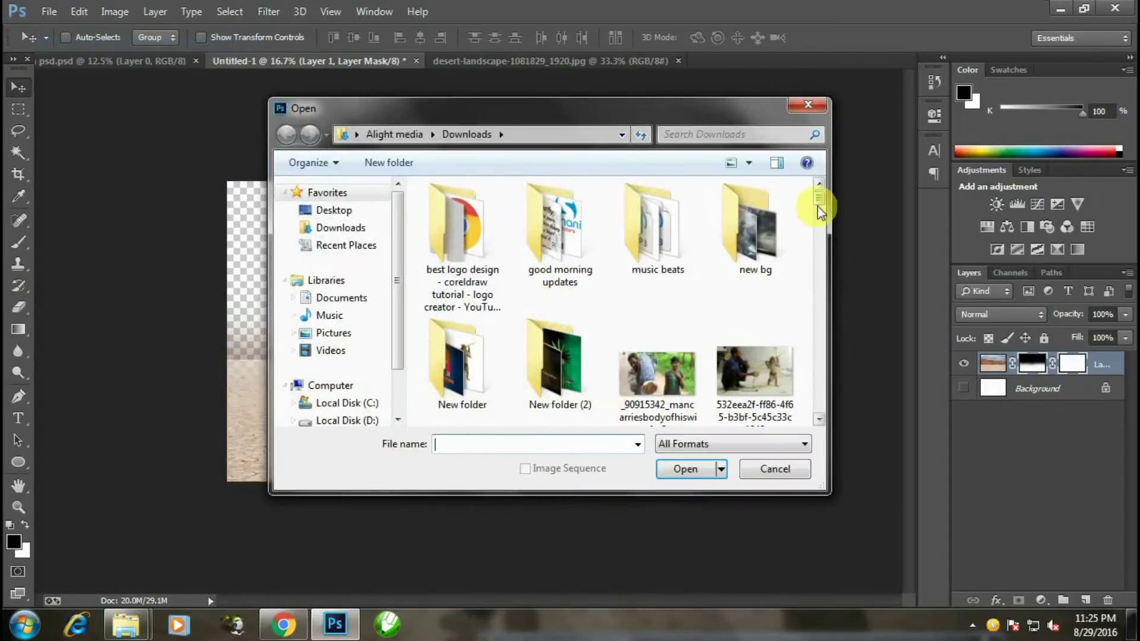
pyautogui.moveTo(822, 201); pyautogui.dragTo(828, 277)
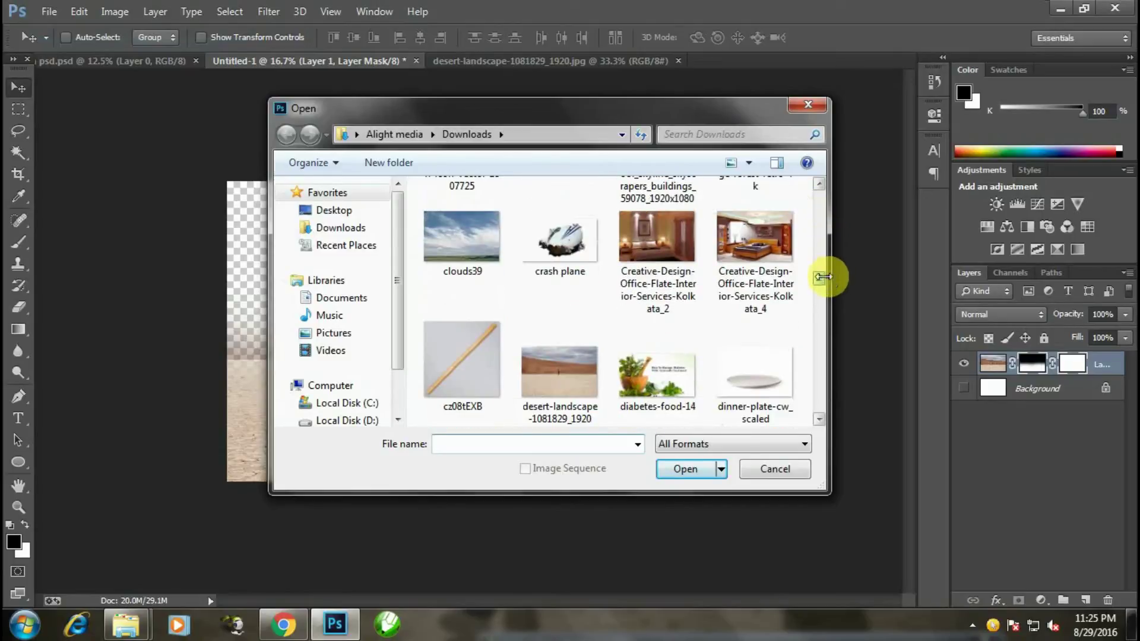
pyautogui.click(463, 255)
pyautogui.click(671, 469)
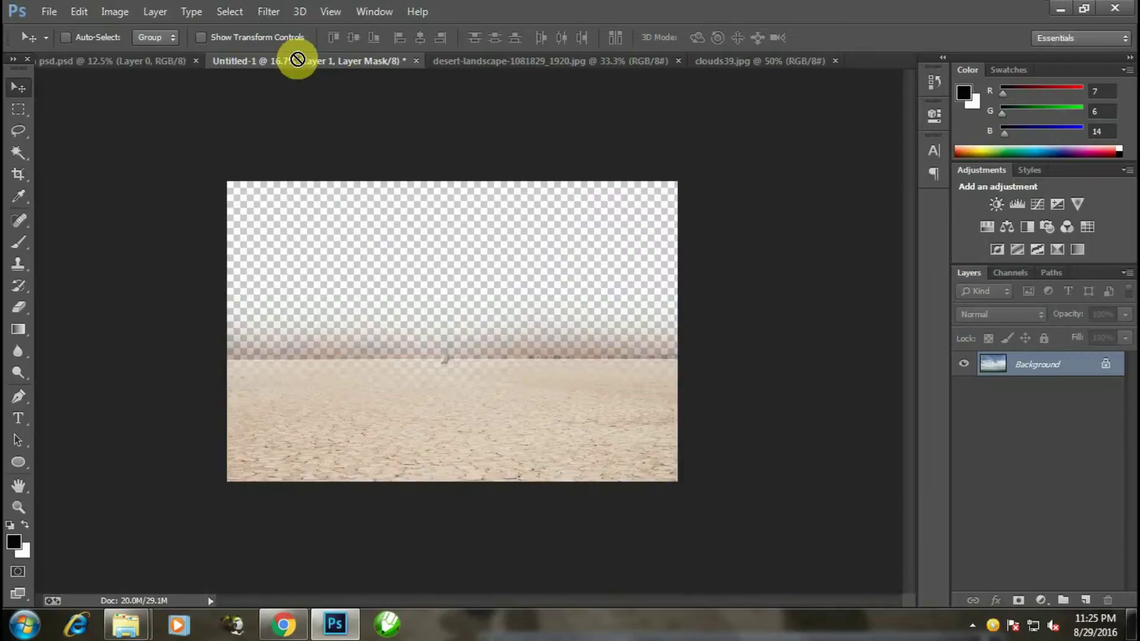
# Step: Copy the clouds39 sky into Untitled-1 as Layer 2, enlarged to about 222% over the upper canvas
pyautogui.moveTo(297, 58)
pyautogui.mouseDown()
pyautogui.moveTo(356, 268)
pyautogui.moveTo(418, 286)
pyautogui.mouseUp()
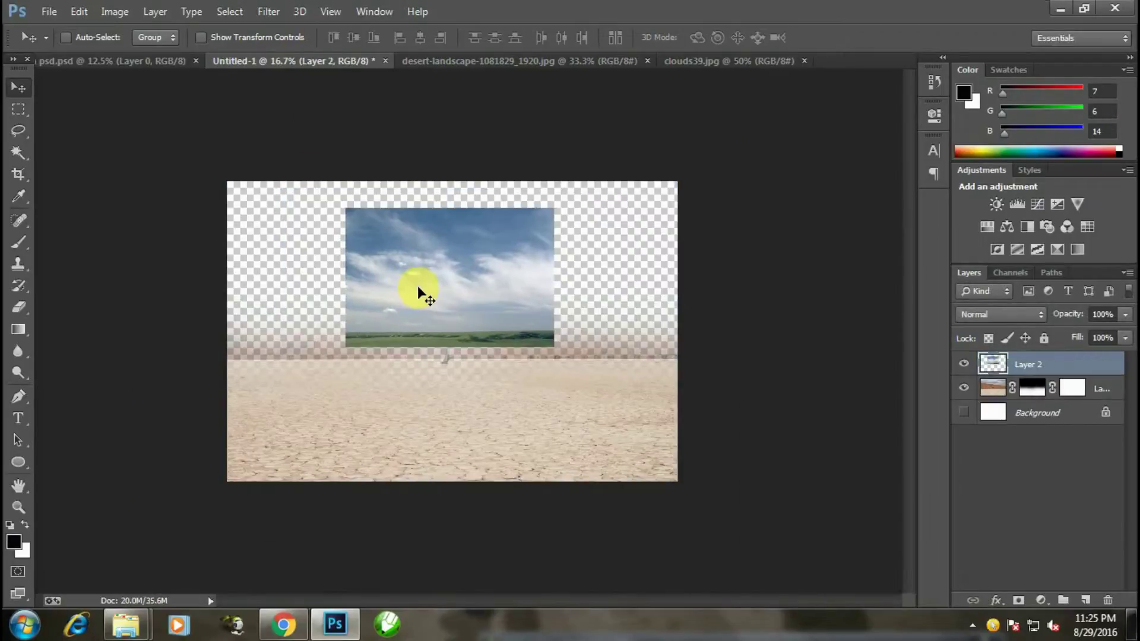
pyautogui.hotkey('ctrl', 't')
pyautogui.moveTo(553, 347)
pyautogui.mouseDown()
pyautogui.moveTo(724, 387)
pyautogui.moveTo(556, 345)
pyautogui.moveTo(659, 401)
pyautogui.mouseUp()
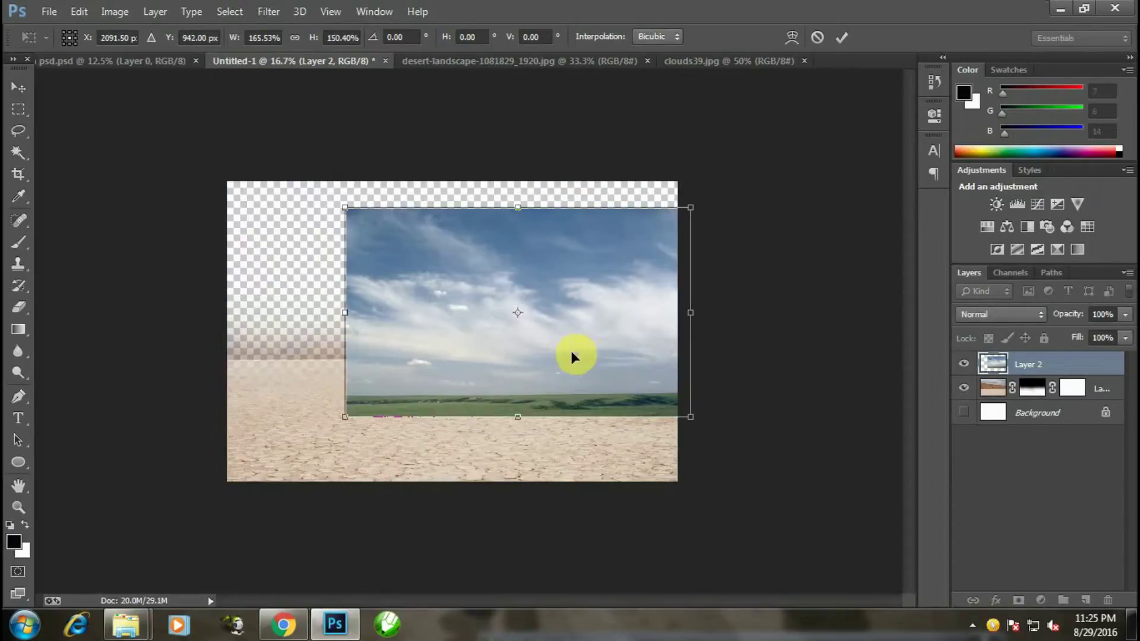
pyautogui.moveTo(529, 326); pyautogui.dragTo(461, 286)
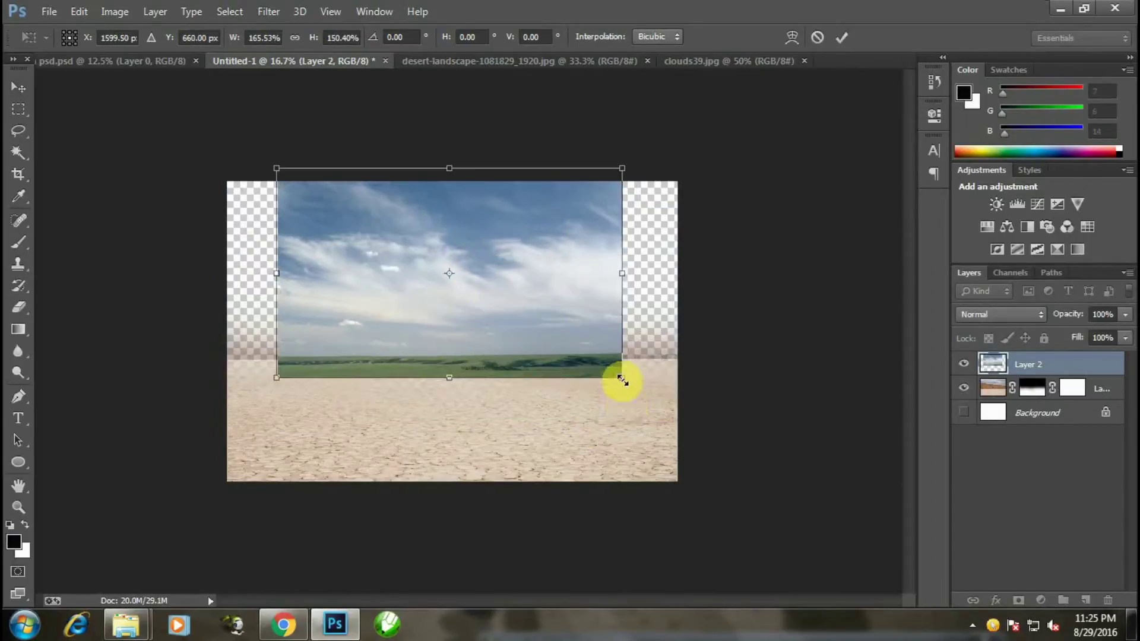
pyautogui.moveTo(677, 402); pyautogui.dragTo(685, 402)
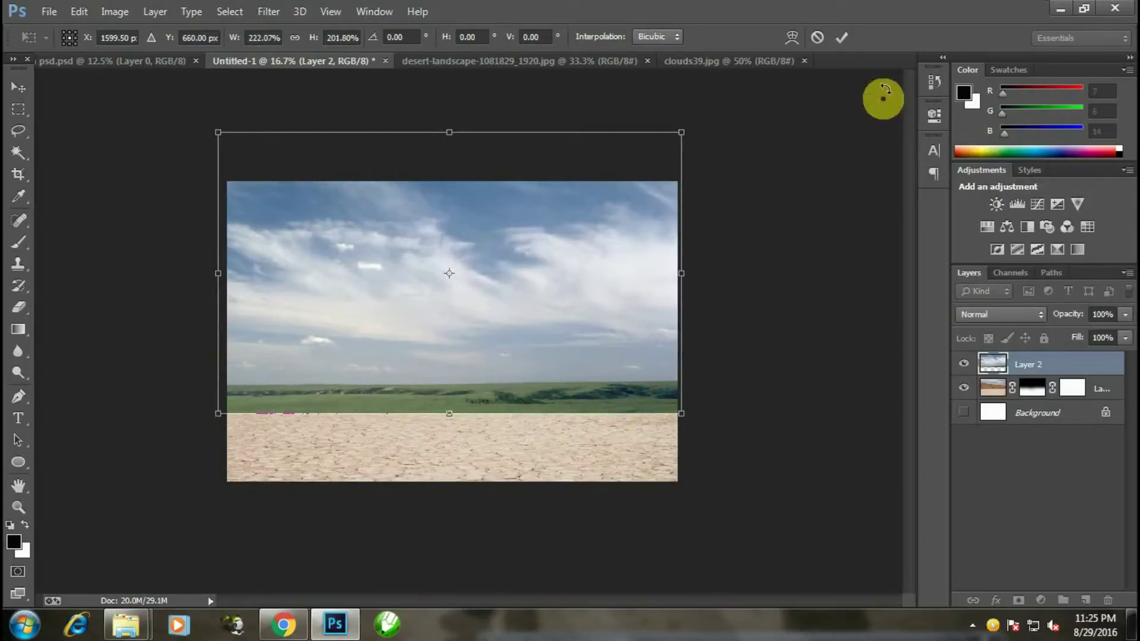
pyautogui.click(842, 41)
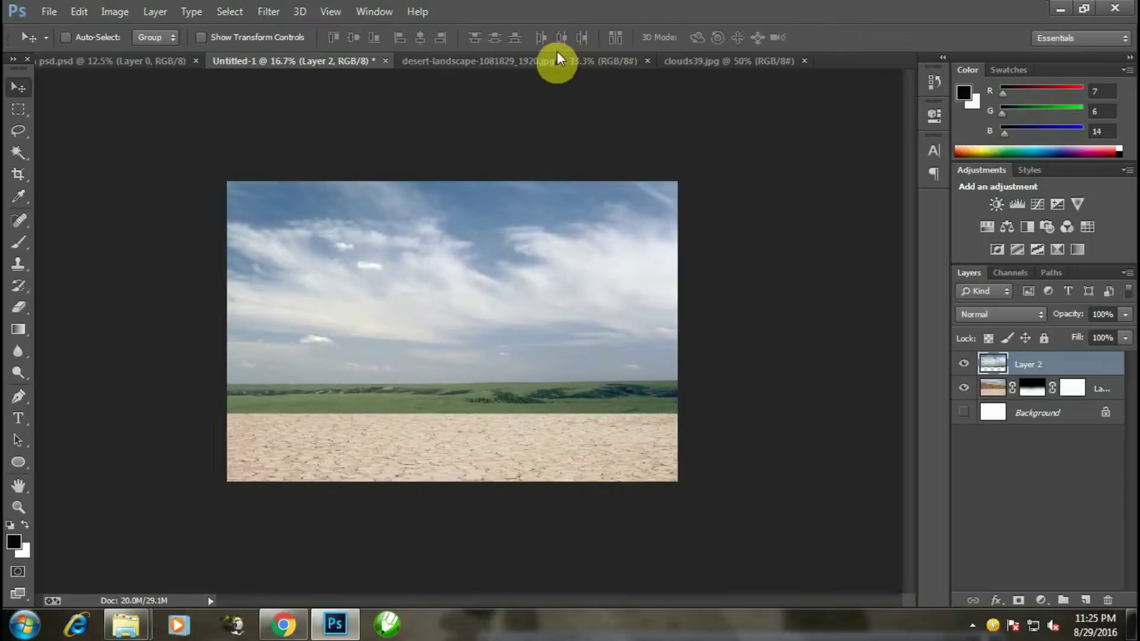
# Step: Close the desert-landscape and clouds39 source documents
pyautogui.click(609, 61)
pyautogui.click(647, 60)
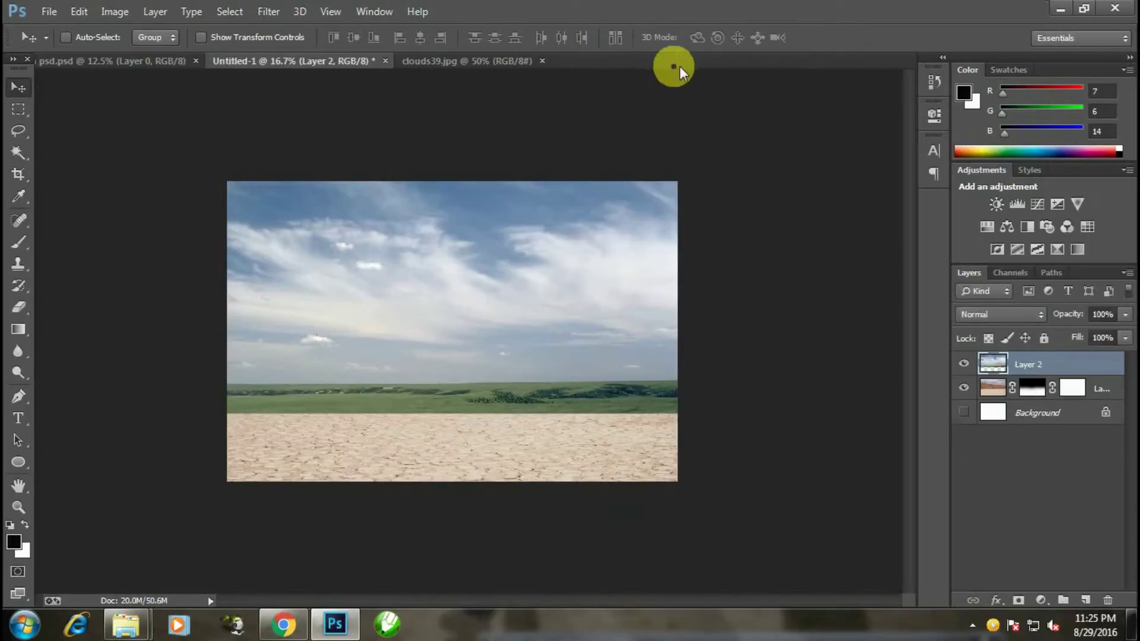
pyautogui.click(514, 61)
pyautogui.click(541, 61)
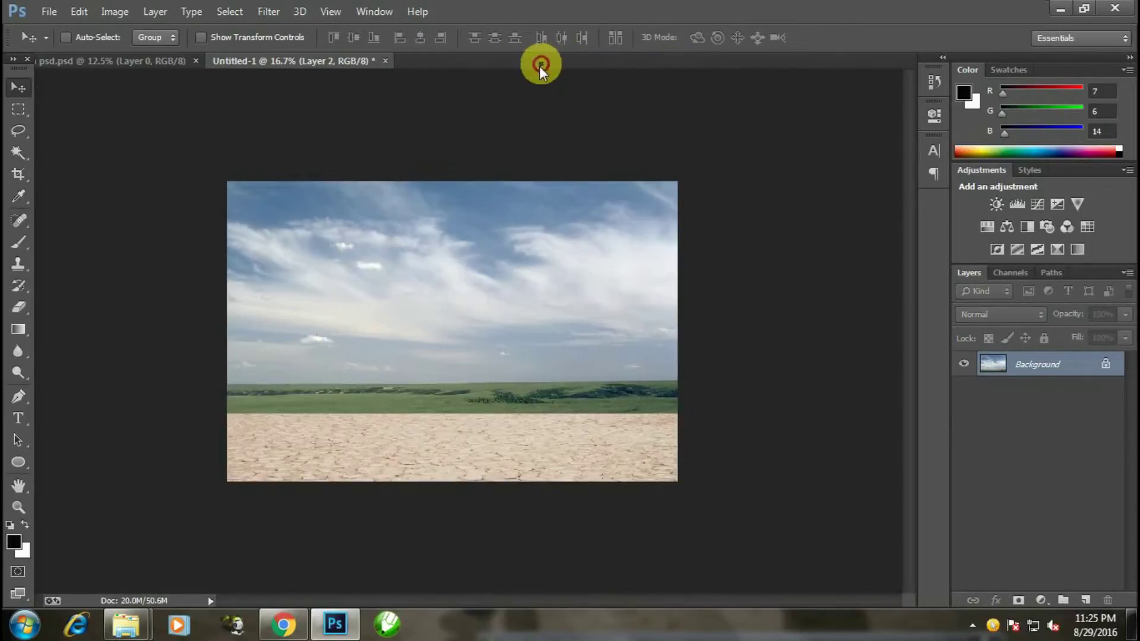
# Step: Move the sky Layer 2 beneath the masked desert layer and shift it upward
pyautogui.moveTo(504, 361)
pyautogui.mouseDown()
pyautogui.moveTo(525, 351)
pyautogui.moveTo(599, 407)
pyautogui.mouseUp()
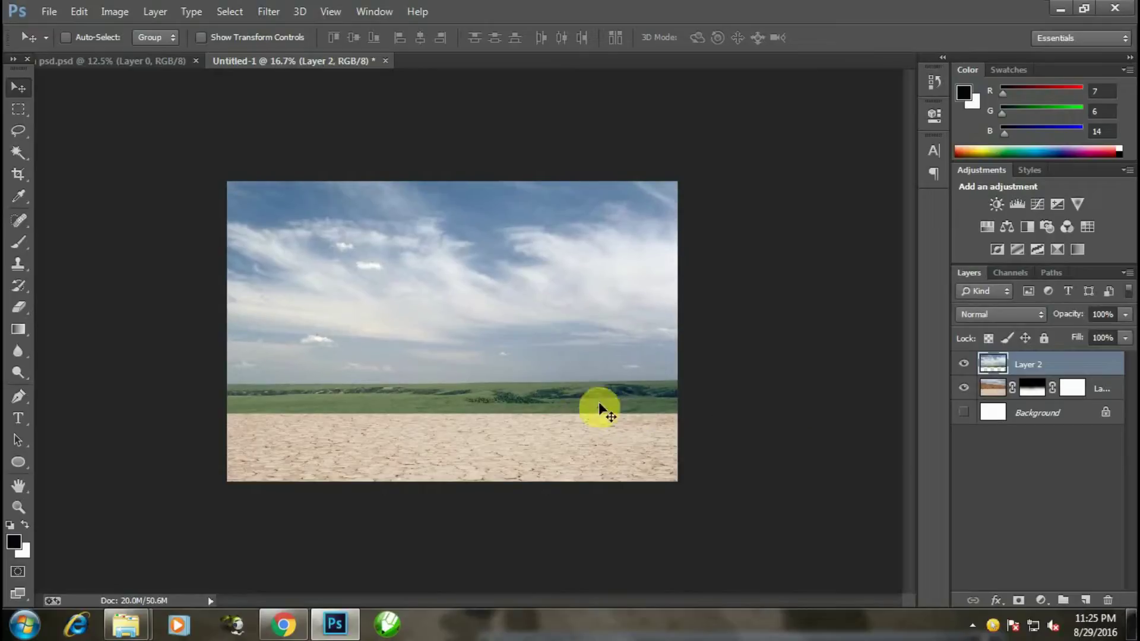
pyautogui.moveTo(989, 385); pyautogui.dragTo(991, 399)
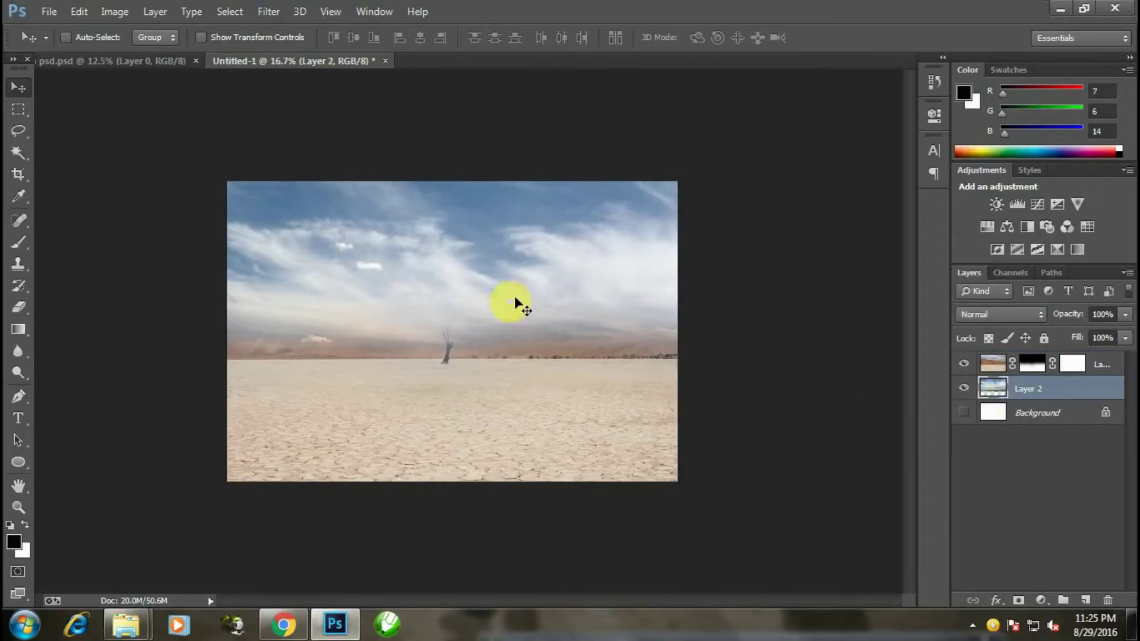
pyautogui.hotkey('ctrl', '+')
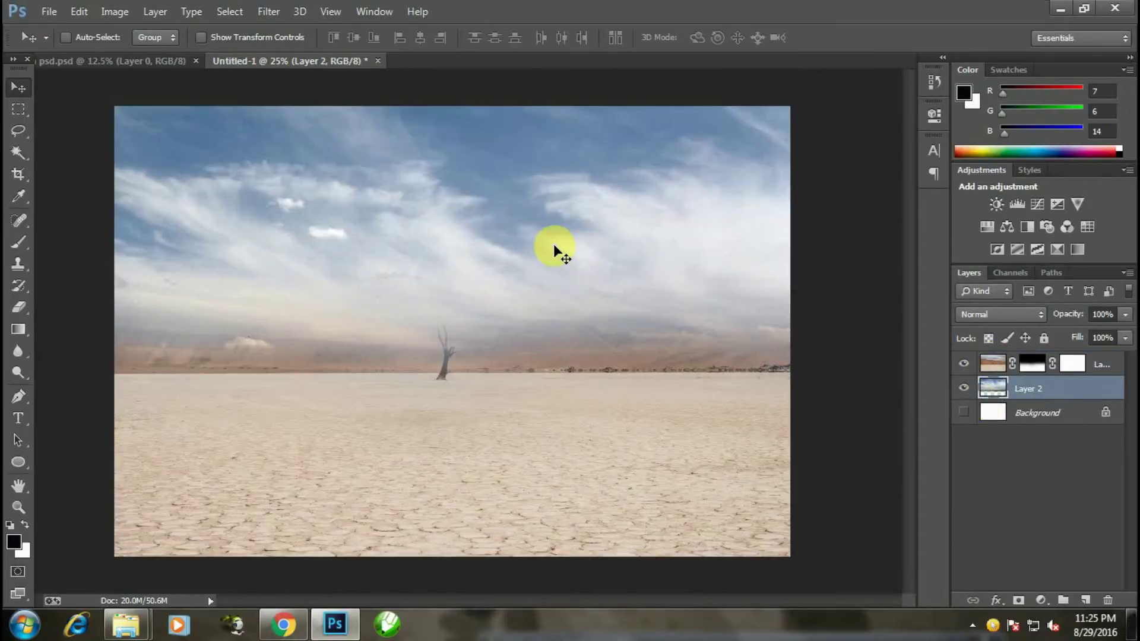
pyautogui.moveTo(556, 235)
pyautogui.mouseDown()
pyautogui.moveTo(558, 200)
pyautogui.moveTo(558, 249)
pyautogui.mouseUp()
# Step: Nudge the sky layer down slightly with two Shift+Down steps
pyautogui.hotkey('ctrl', '-')
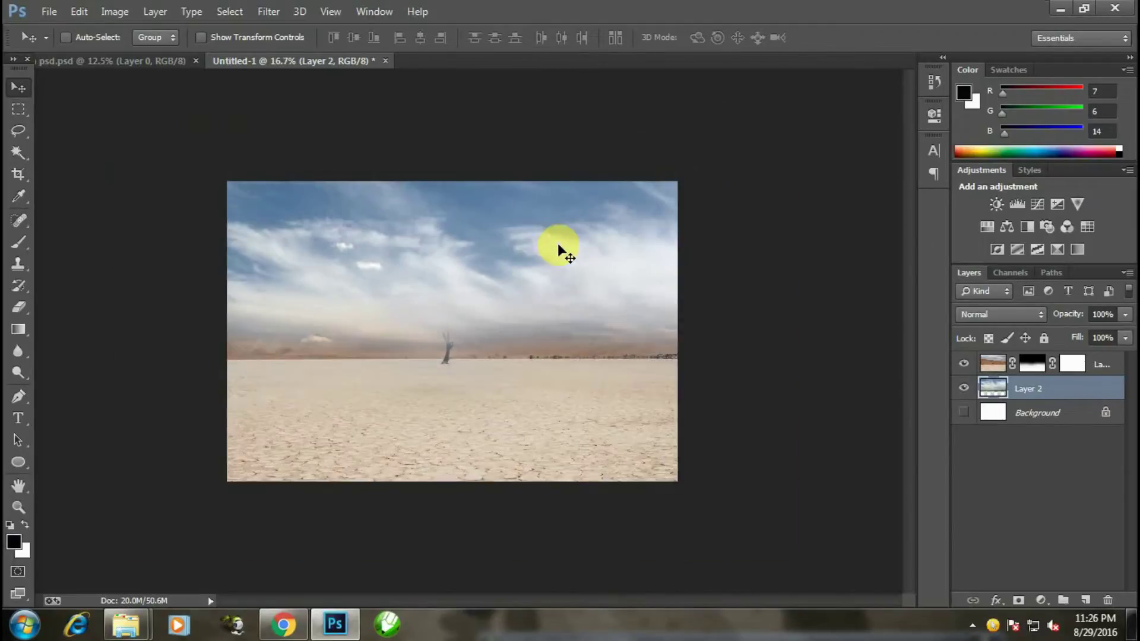
pyautogui.hotkey('shift', 'Down')
pyautogui.hotkey('shift', 'Down')
pyautogui.hotkey('shift', 'Down')
pyautogui.hotkey('shift', 'Down')
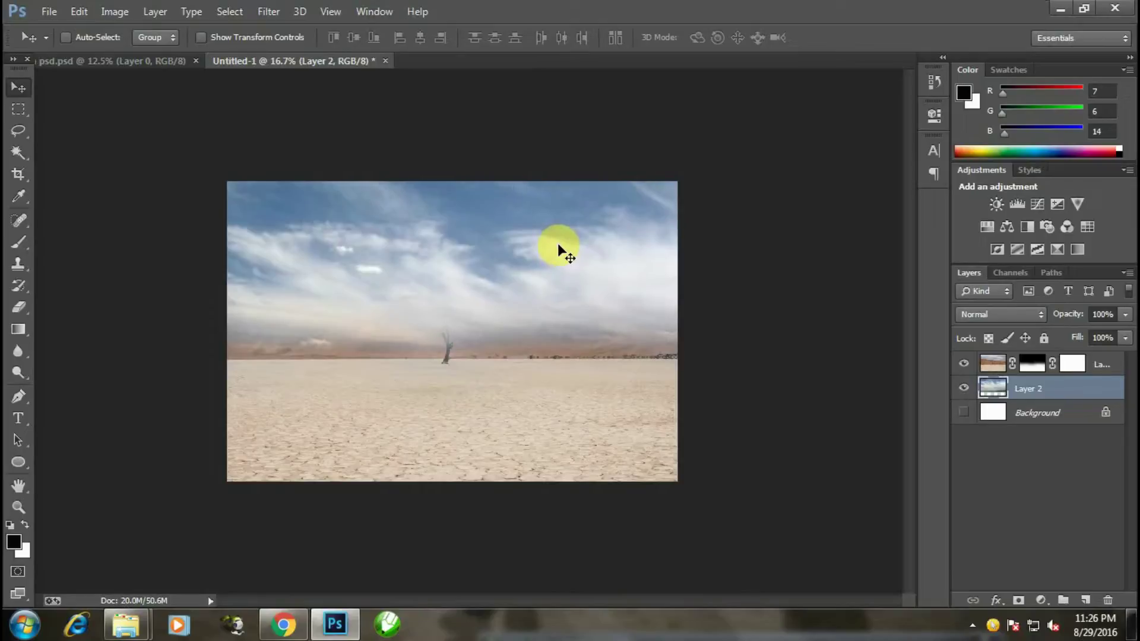
pyautogui.hotkey('shift', 'Down')
pyautogui.hotkey('shift', 'Down')
pyautogui.hotkey('ctrl', '+')
# Step: On the desert layer, paint along the horizon with a 177 px brush
pyautogui.click(999, 365)
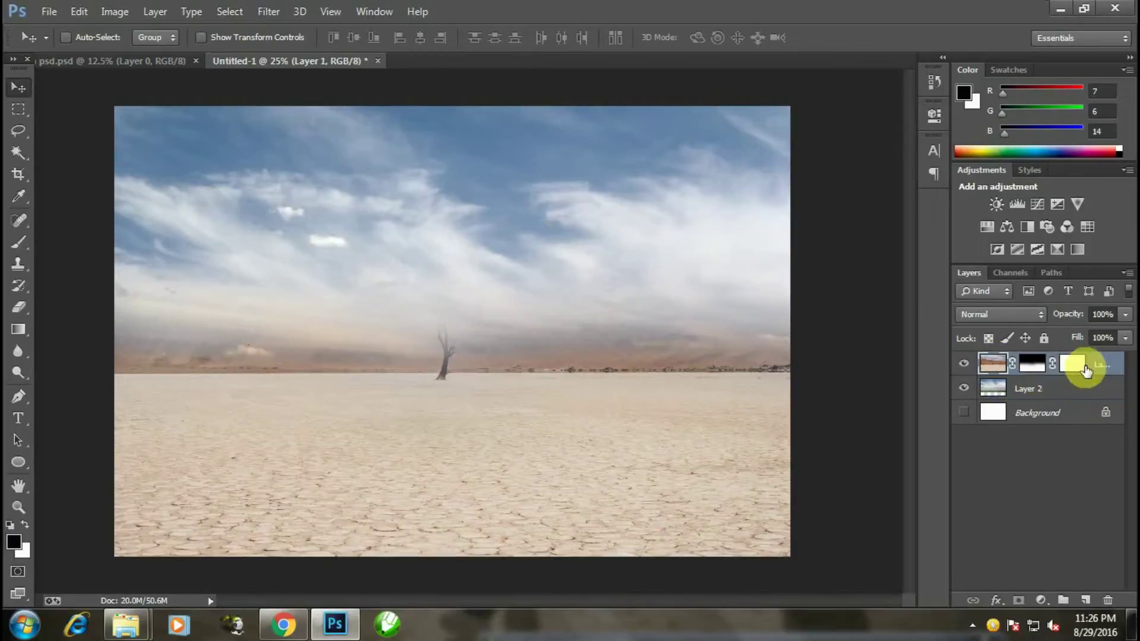
pyautogui.click(16, 253)
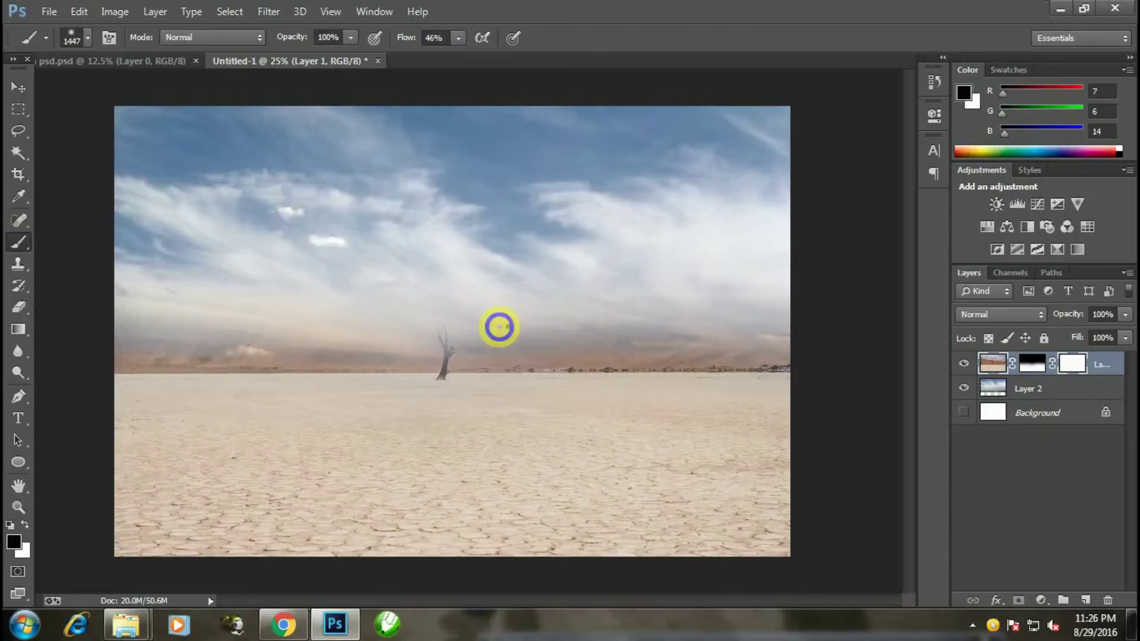
pyautogui.rightClick(416, 445)
pyautogui.moveTo(568, 426); pyautogui.dragTo(516, 426)
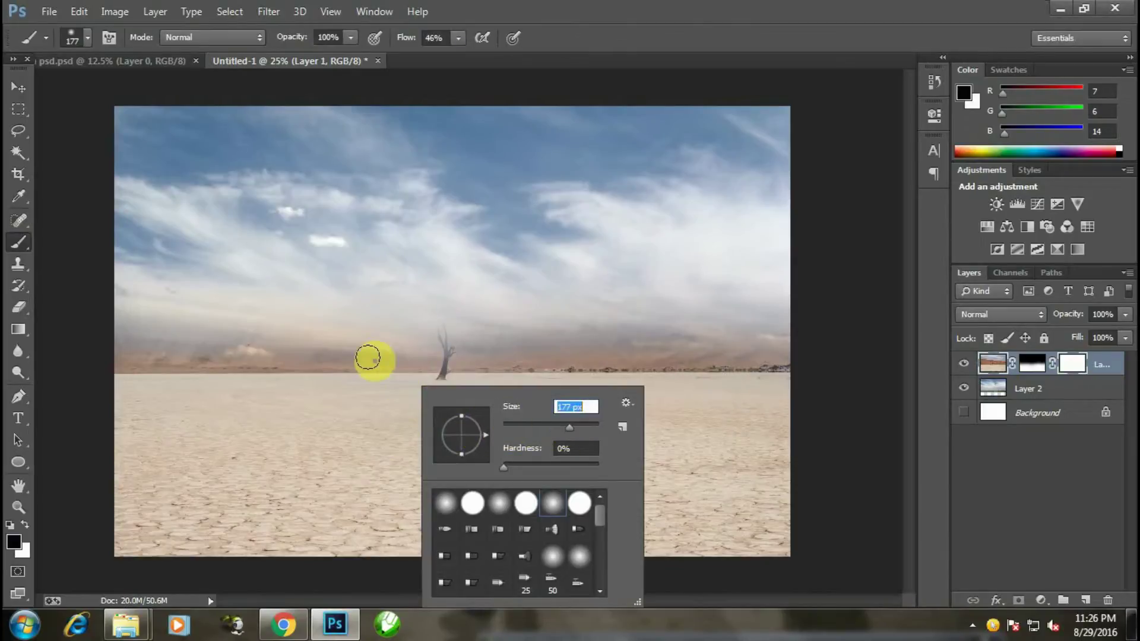
pyautogui.moveTo(155, 342)
pyautogui.mouseDown()
pyautogui.moveTo(124, 347)
pyautogui.moveTo(520, 351)
pyautogui.mouseUp()
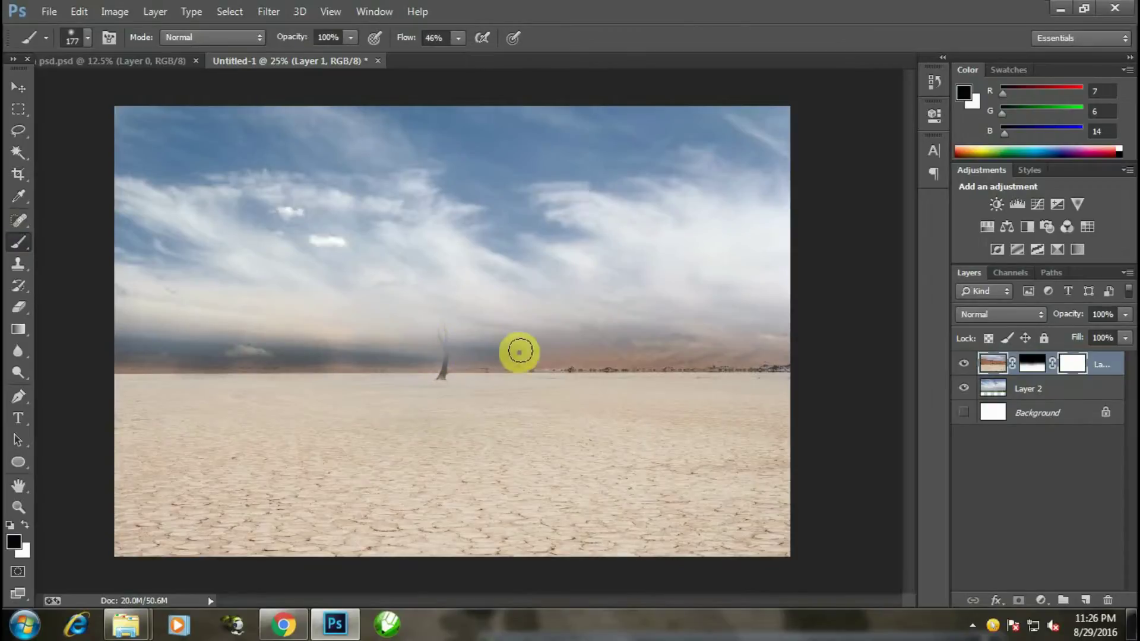
pyautogui.moveTo(519, 352); pyautogui.dragTo(801, 348)
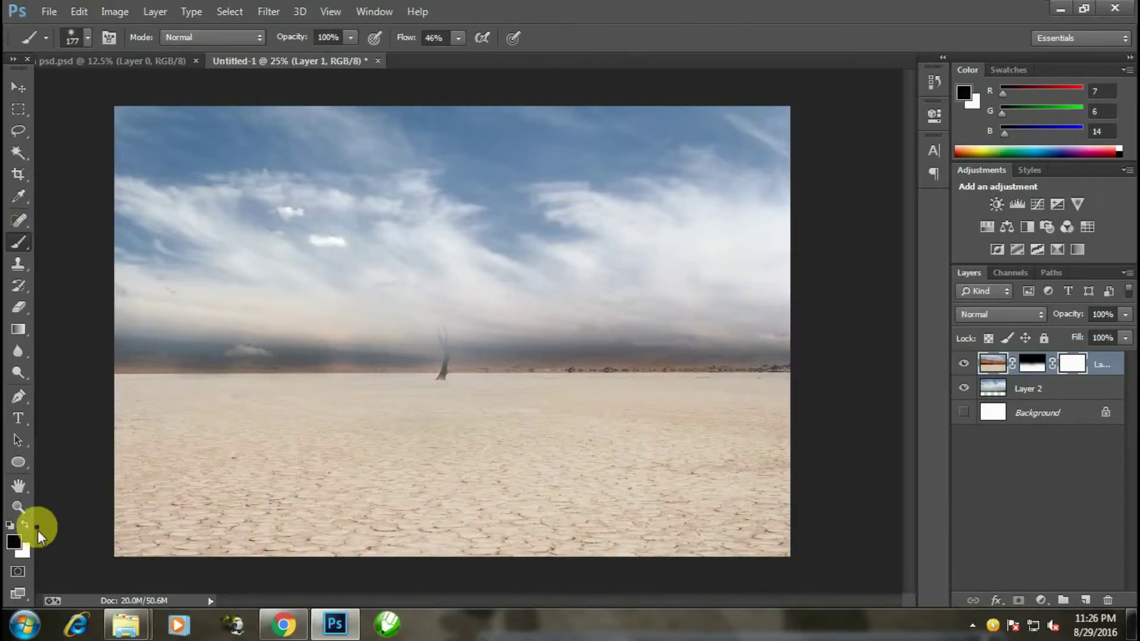
# Step: Paint Layer 1's mask with a 402 px brush at 14% flow to blend the horizon sky
pyautogui.click(1032, 363)
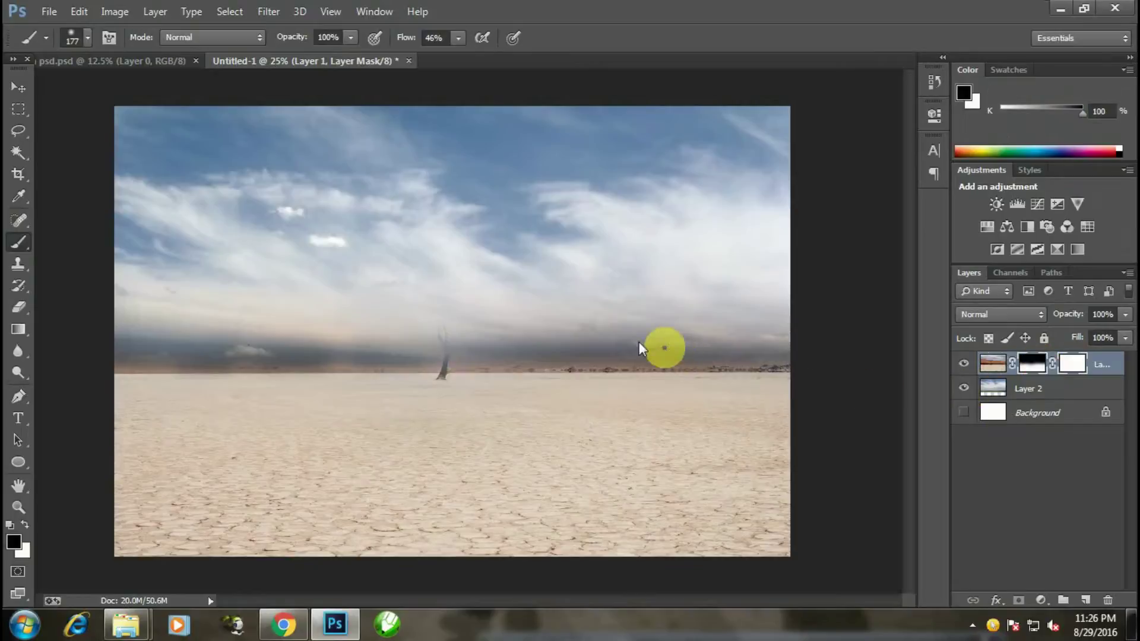
pyautogui.moveTo(641, 349); pyautogui.dragTo(609, 346)
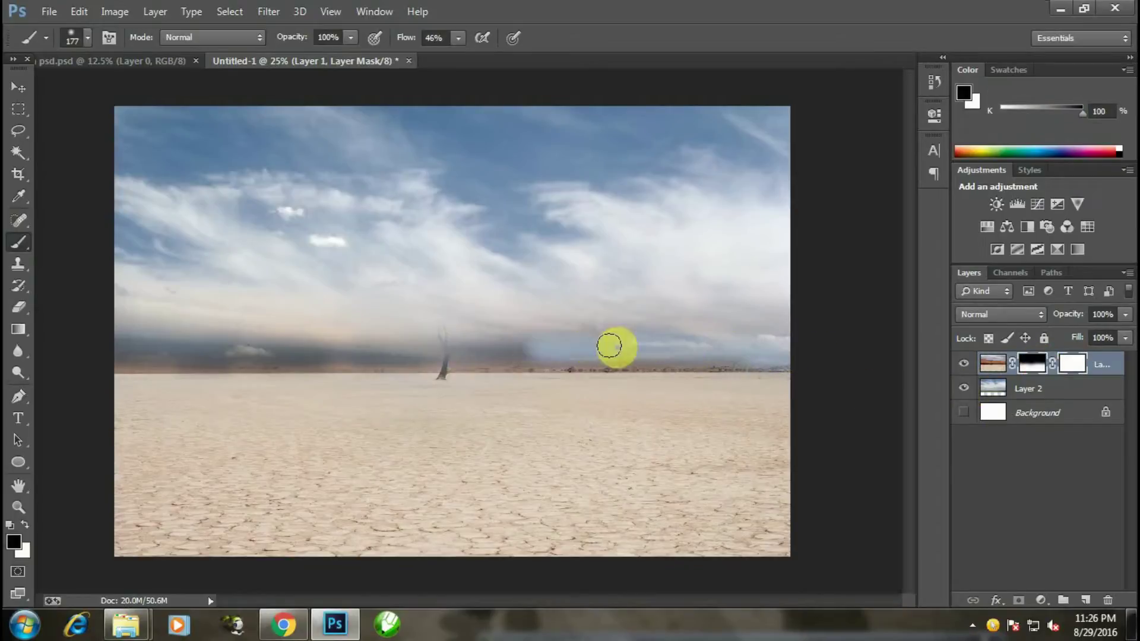
pyautogui.rightClick(433, 336)
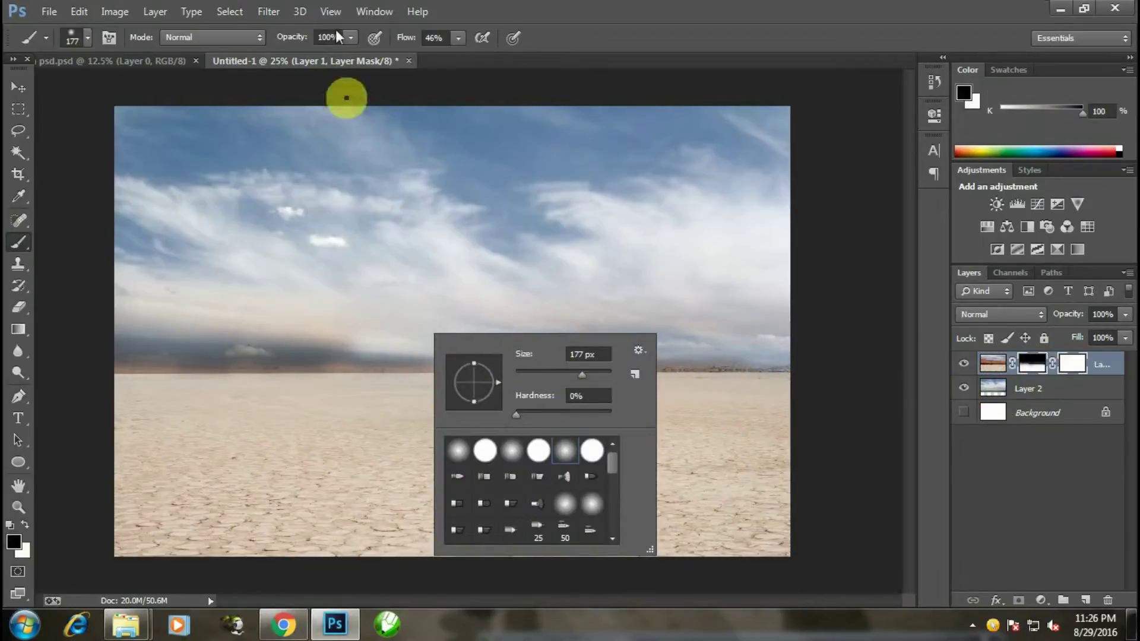
pyautogui.moveTo(458, 38); pyautogui.dragTo(434, 55)
pyautogui.rightClick(487, 258)
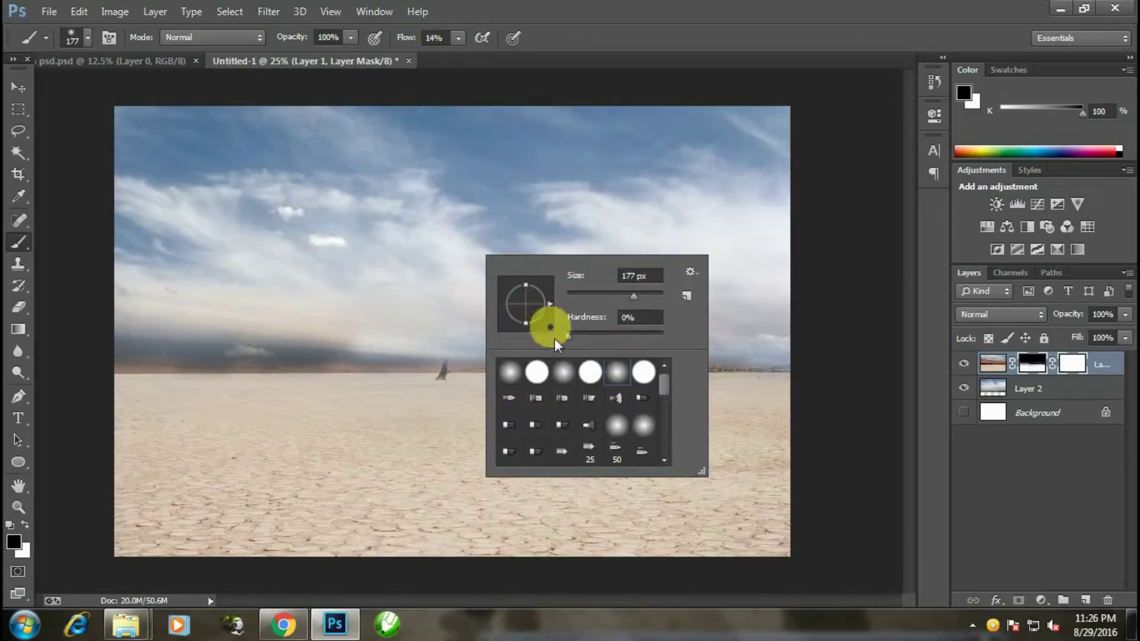
pyautogui.click(420, 301)
pyautogui.moveTo(364, 298)
pyautogui.mouseDown()
pyautogui.moveTo(352, 313)
pyautogui.moveTo(229, 318)
pyautogui.moveTo(492, 329)
pyautogui.moveTo(583, 297)
pyautogui.mouseUp()
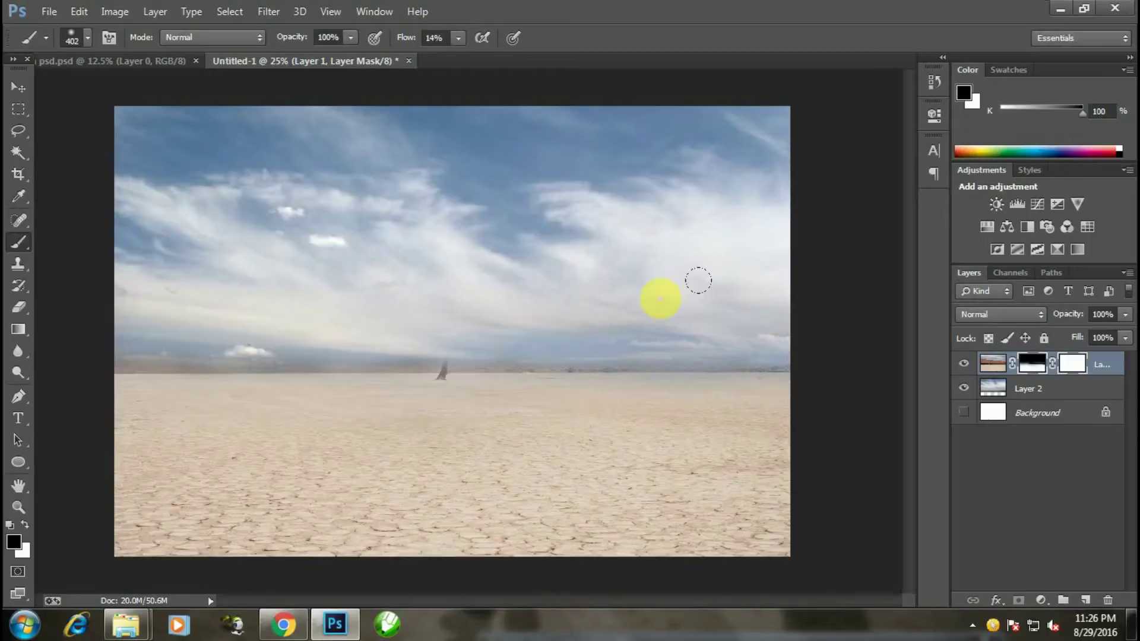
pyautogui.click(19, 92)
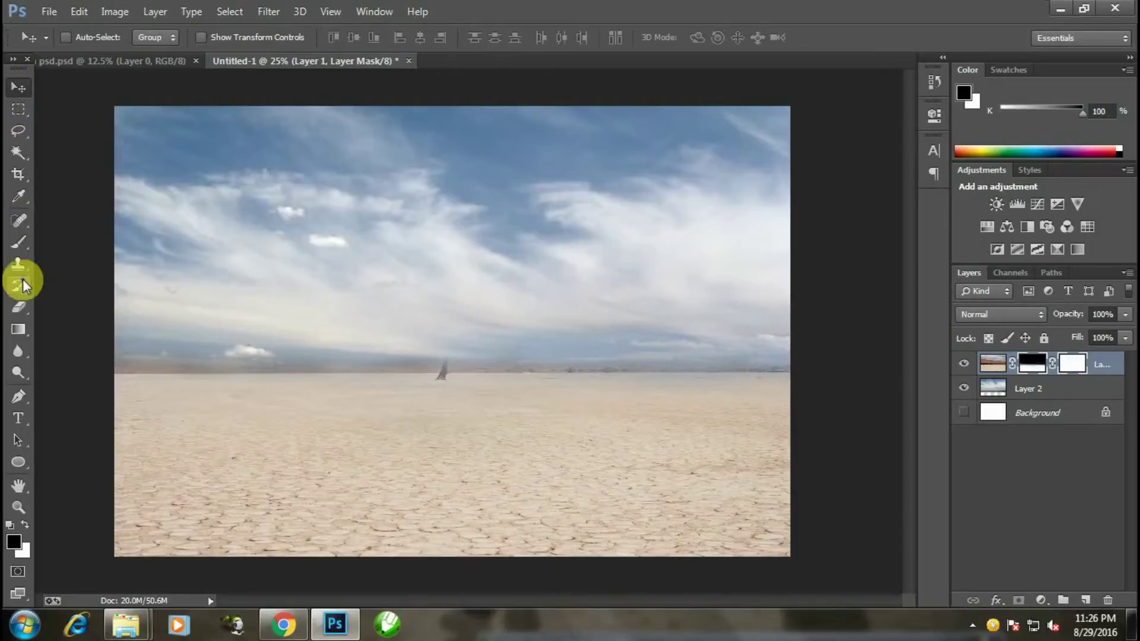
pyautogui.click(19, 221)
pyautogui.rightClick(443, 386)
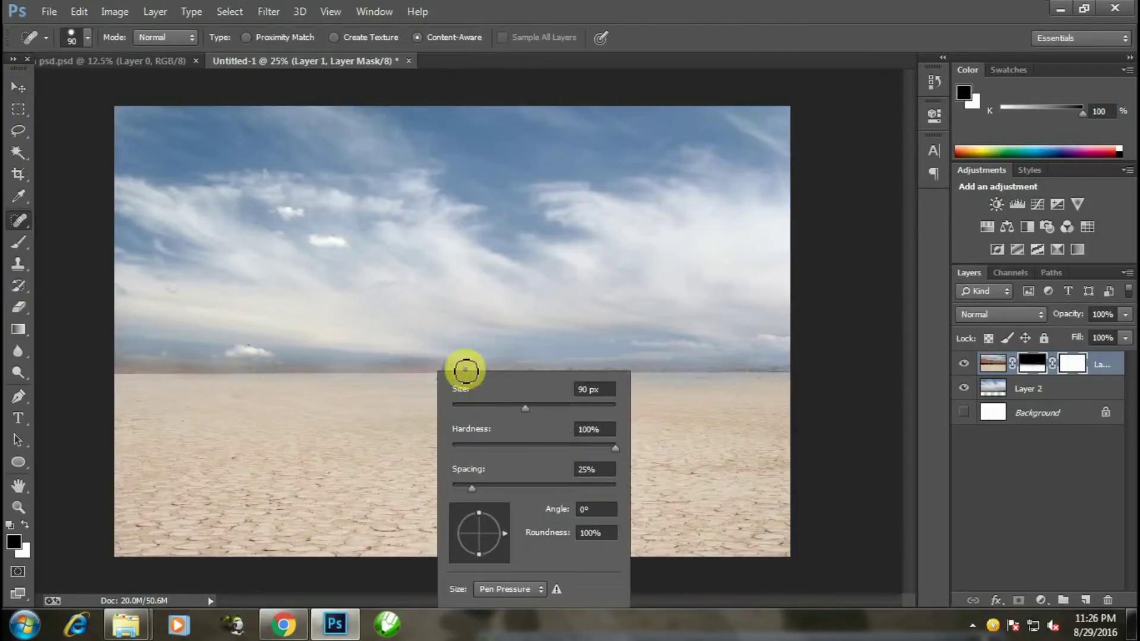
pyautogui.click(447, 377)
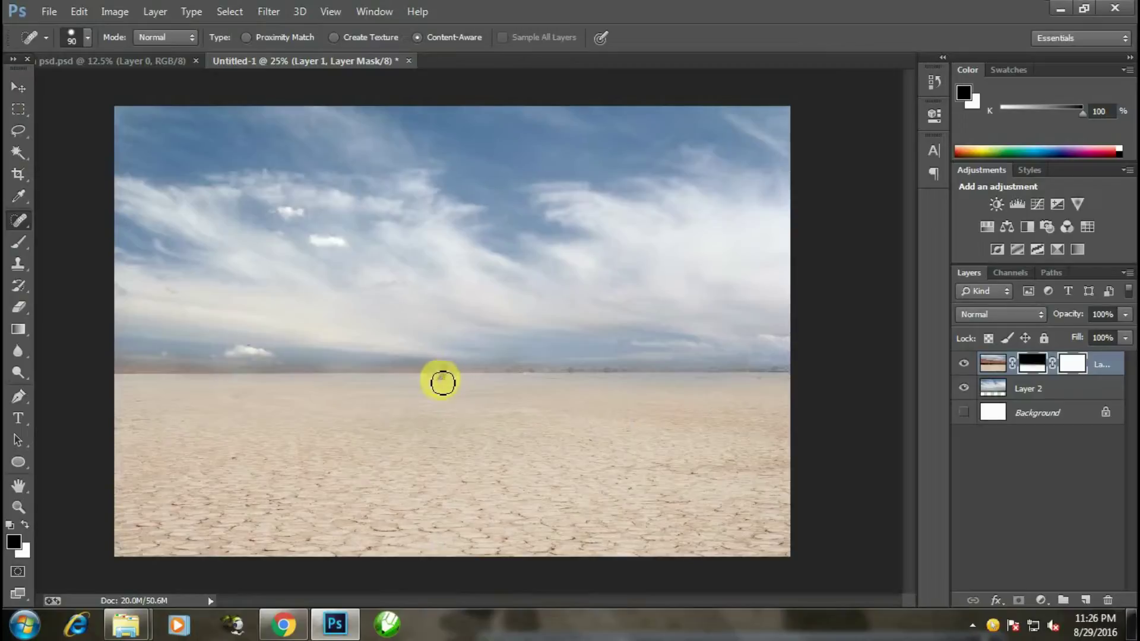
pyautogui.click(443, 375)
pyautogui.click(992, 363)
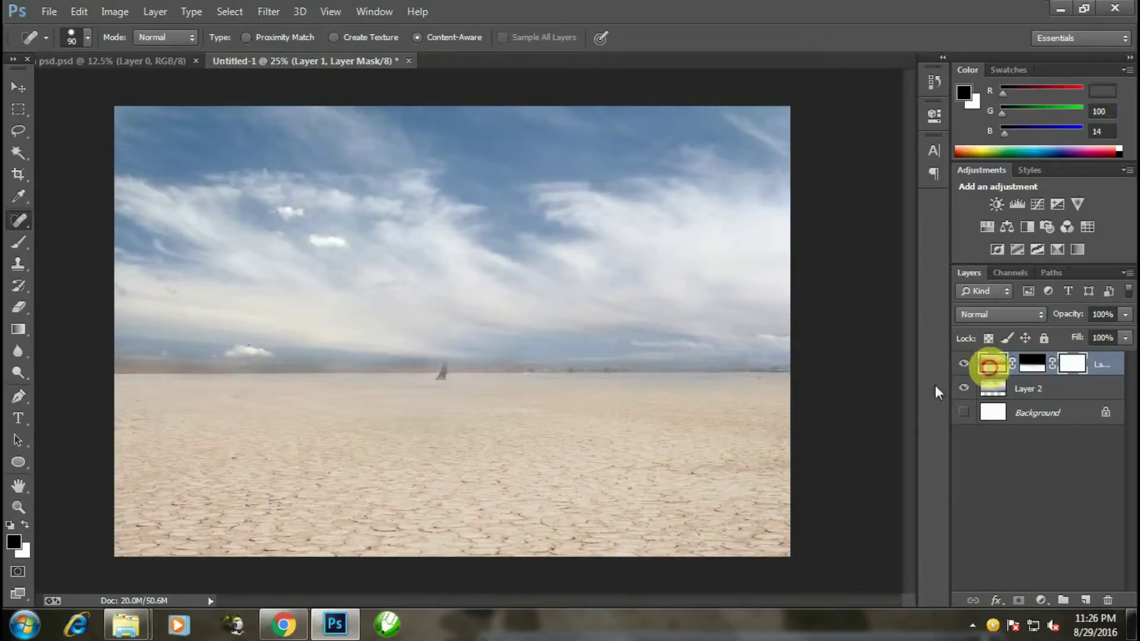
pyautogui.click(448, 383)
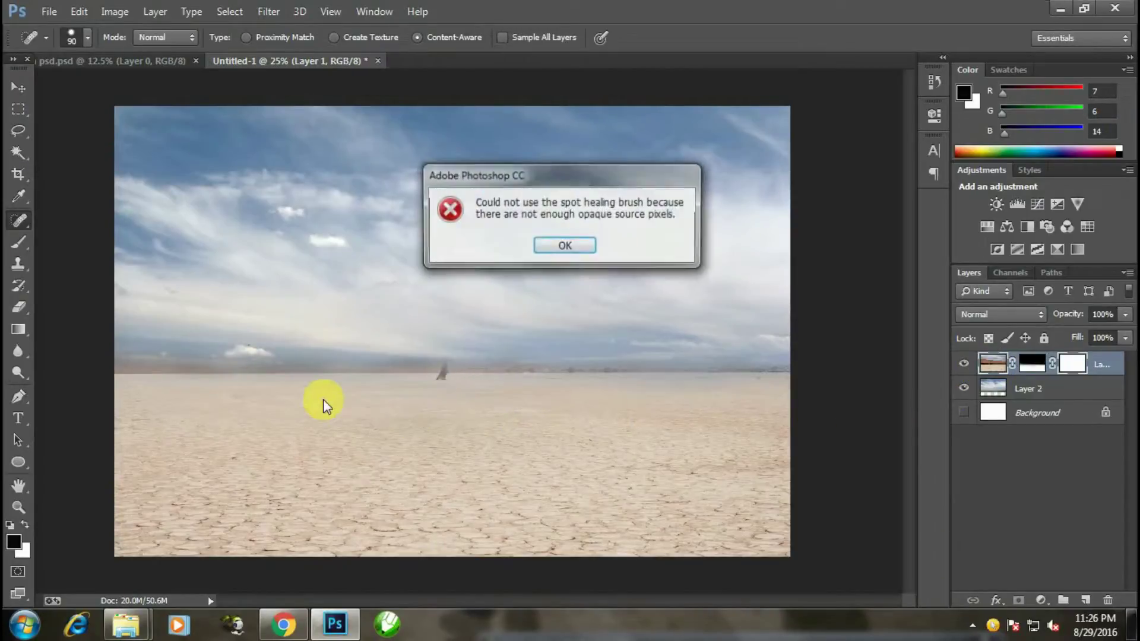
pyautogui.click(552, 245)
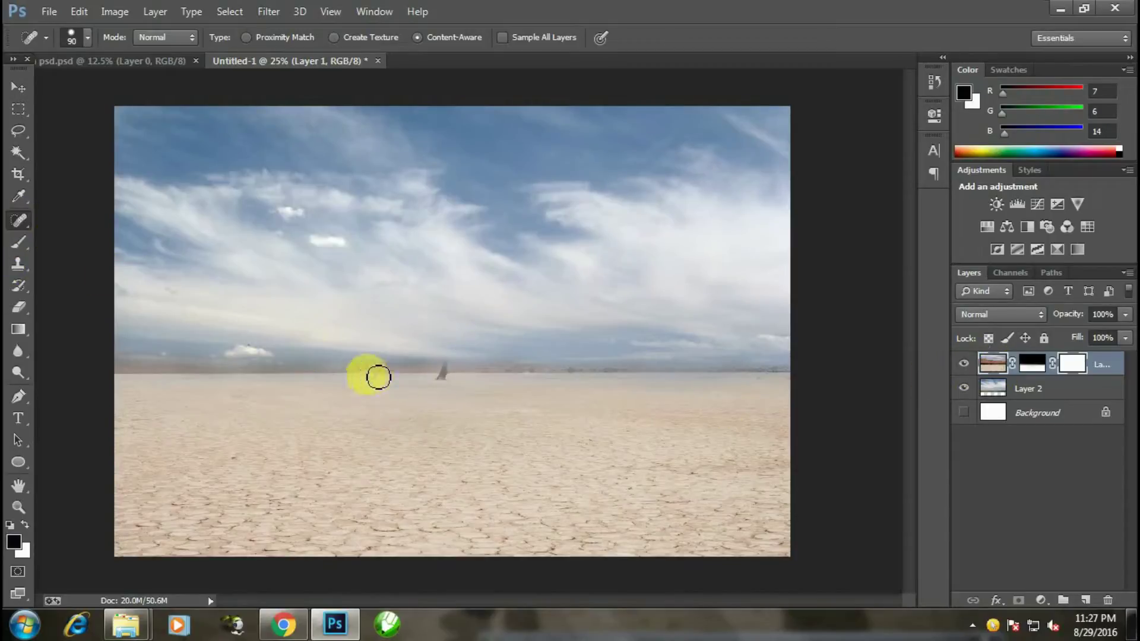
pyautogui.click(440, 374)
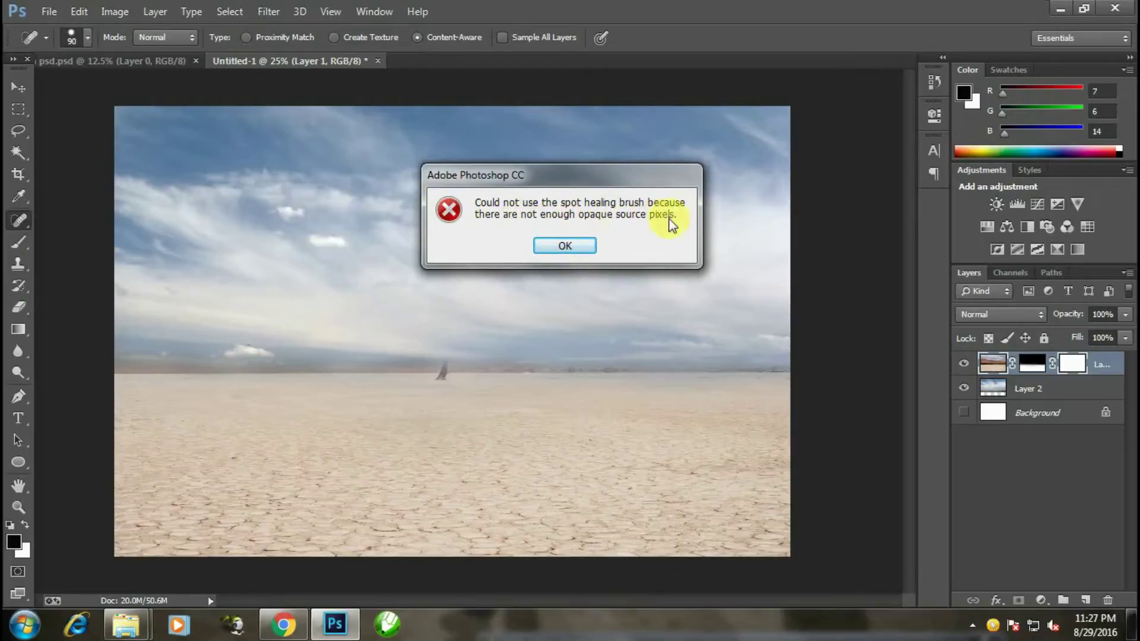
pyautogui.click(564, 246)
pyautogui.click(23, 95)
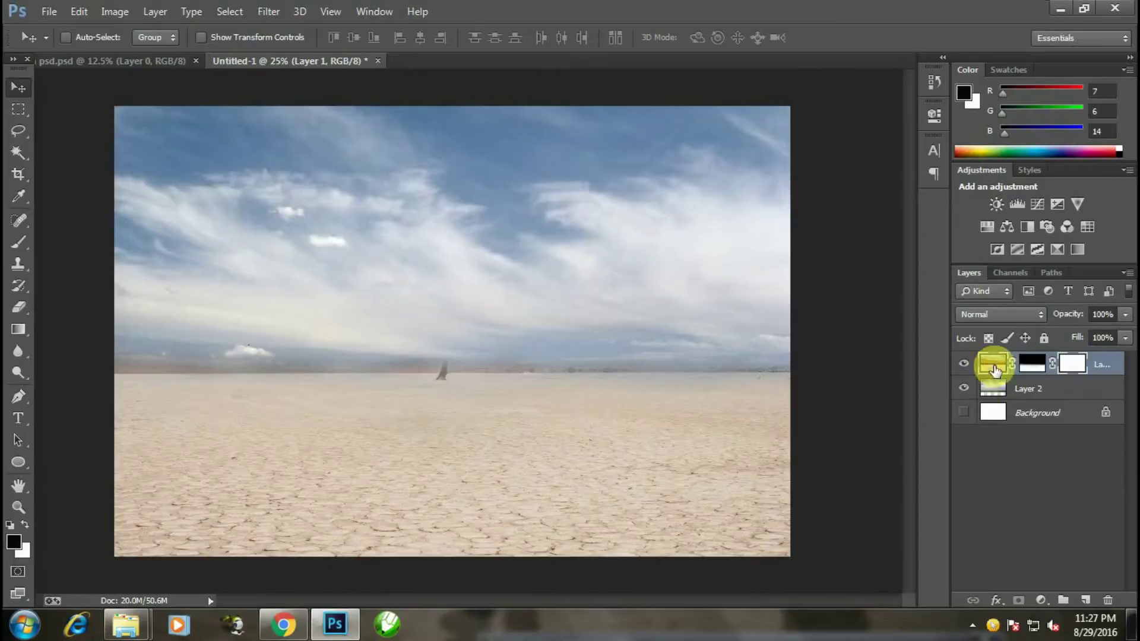
# Step: Apply the top layer's layer mask to make it permanent
pyautogui.rightClick(1063, 365)
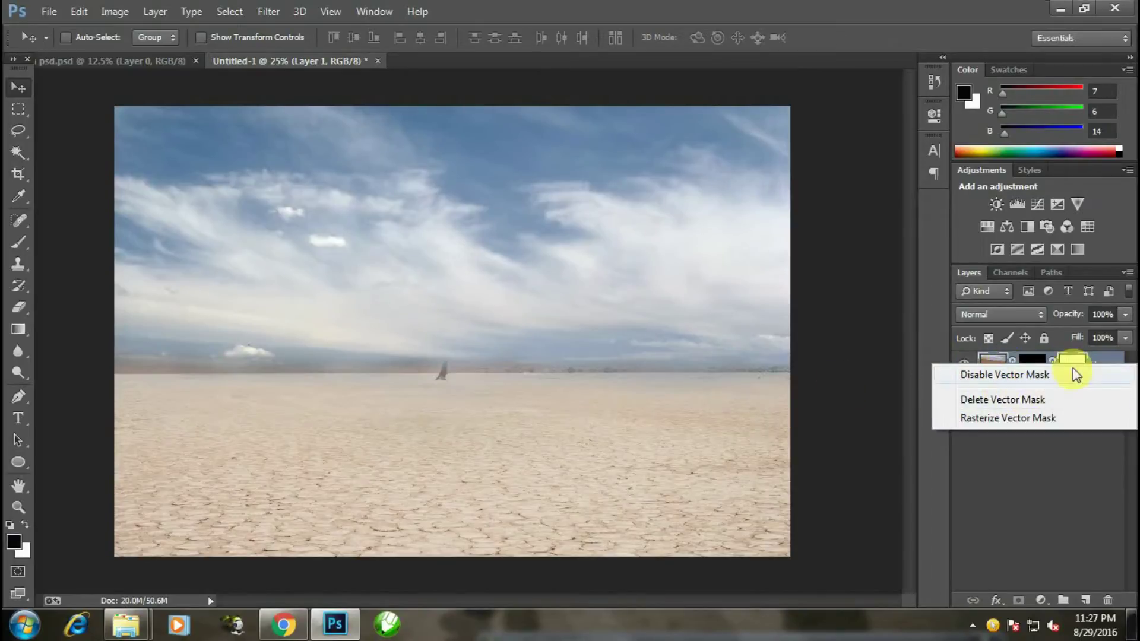
pyautogui.click(1081, 359)
pyautogui.rightClick(1098, 367)
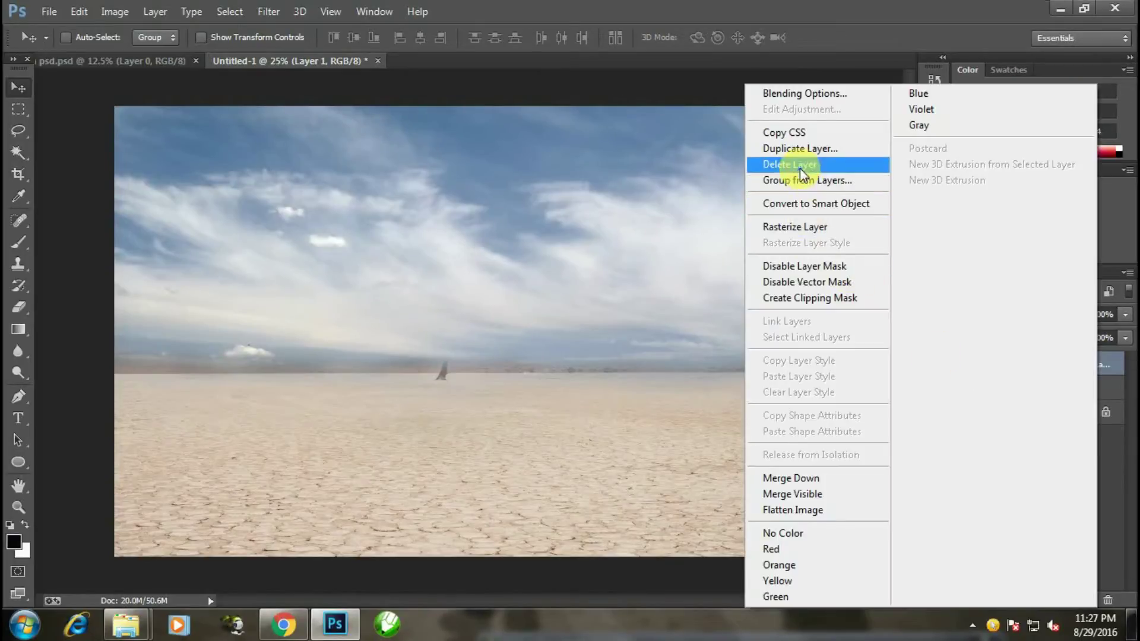
pyautogui.press('Escape')
pyautogui.rightClick(1031, 365)
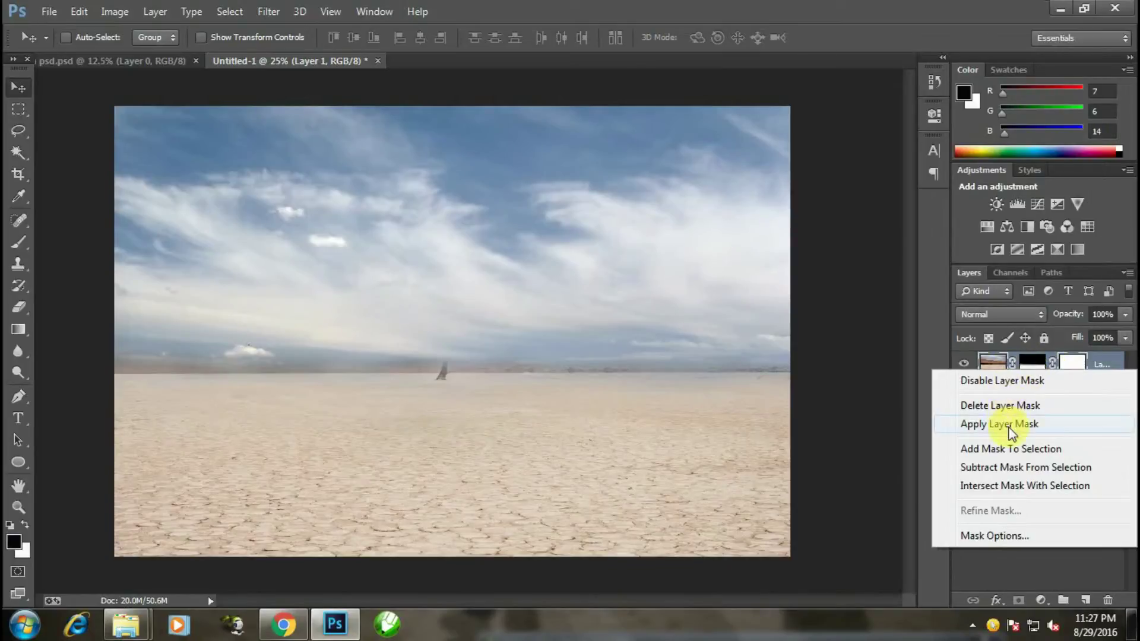
pyautogui.click(1009, 424)
pyautogui.rightClick(1024, 366)
pyautogui.press('Escape')
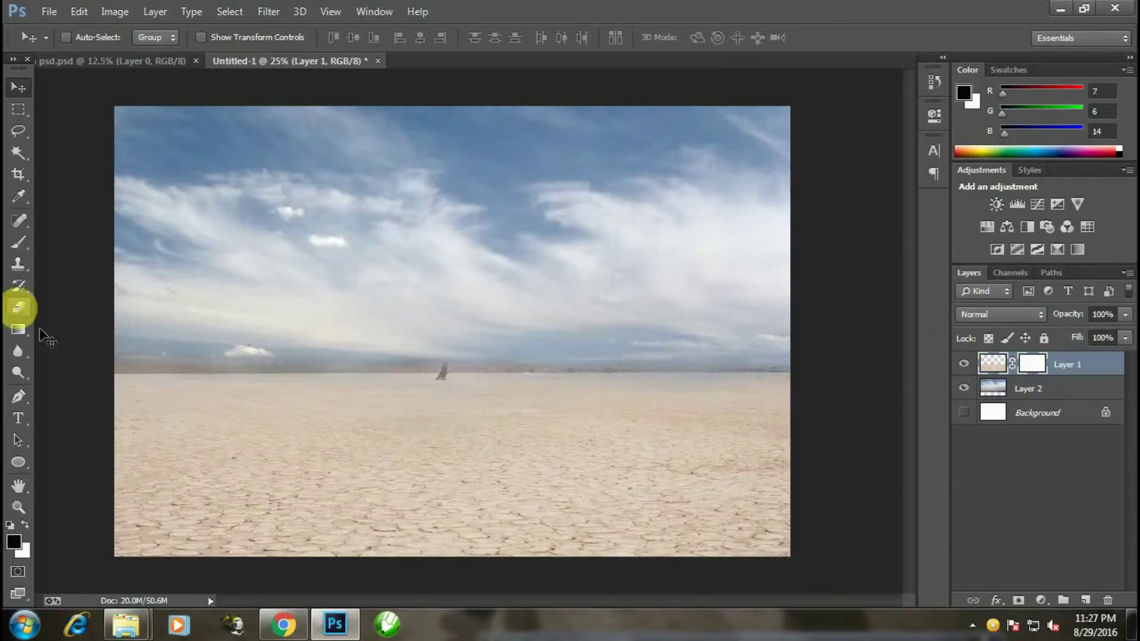
# Step: Sample the light grey horizon sky and paint a grey haze along the horizon
pyautogui.click(18, 196)
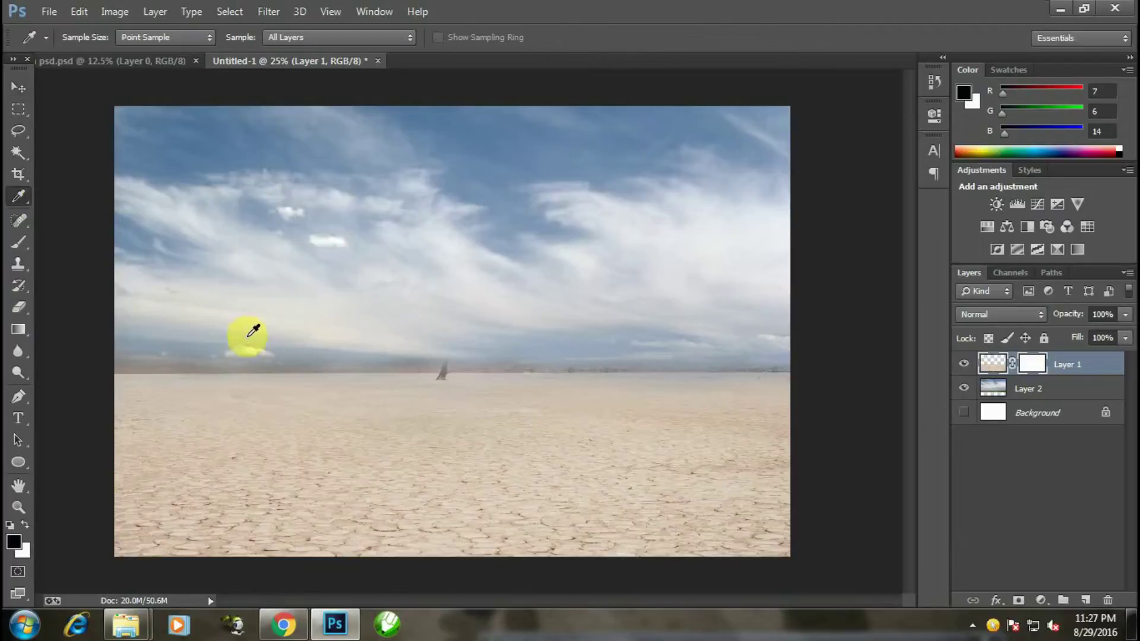
pyautogui.click(241, 325)
pyautogui.press('b')
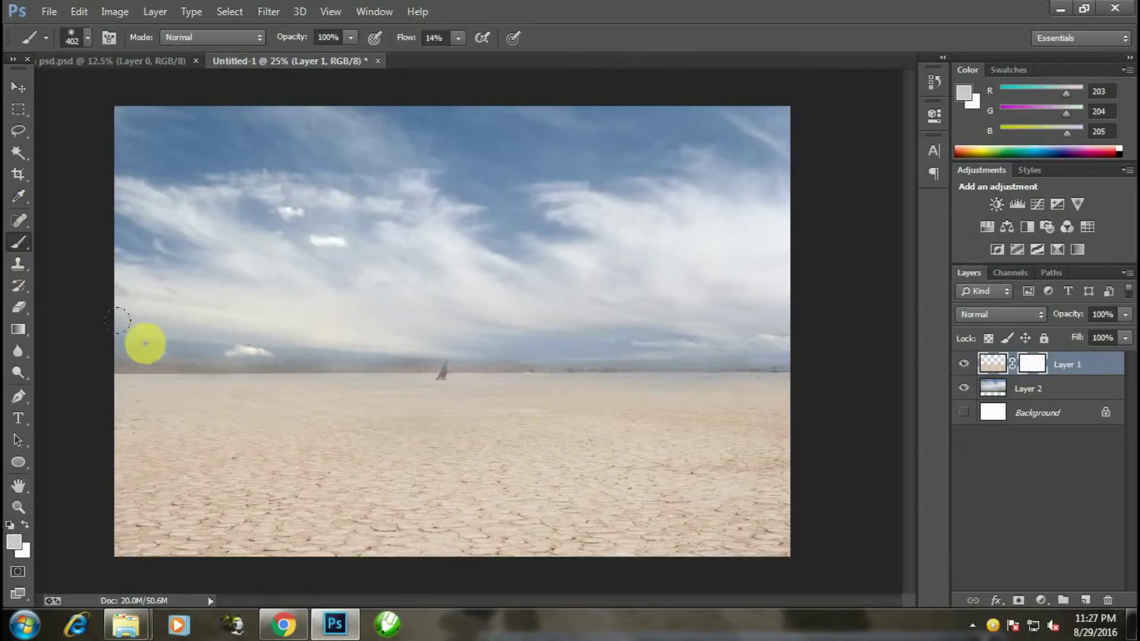
pyautogui.moveTo(146, 343)
pyautogui.mouseDown()
pyautogui.moveTo(444, 373)
pyautogui.moveTo(757, 376)
pyautogui.mouseUp()
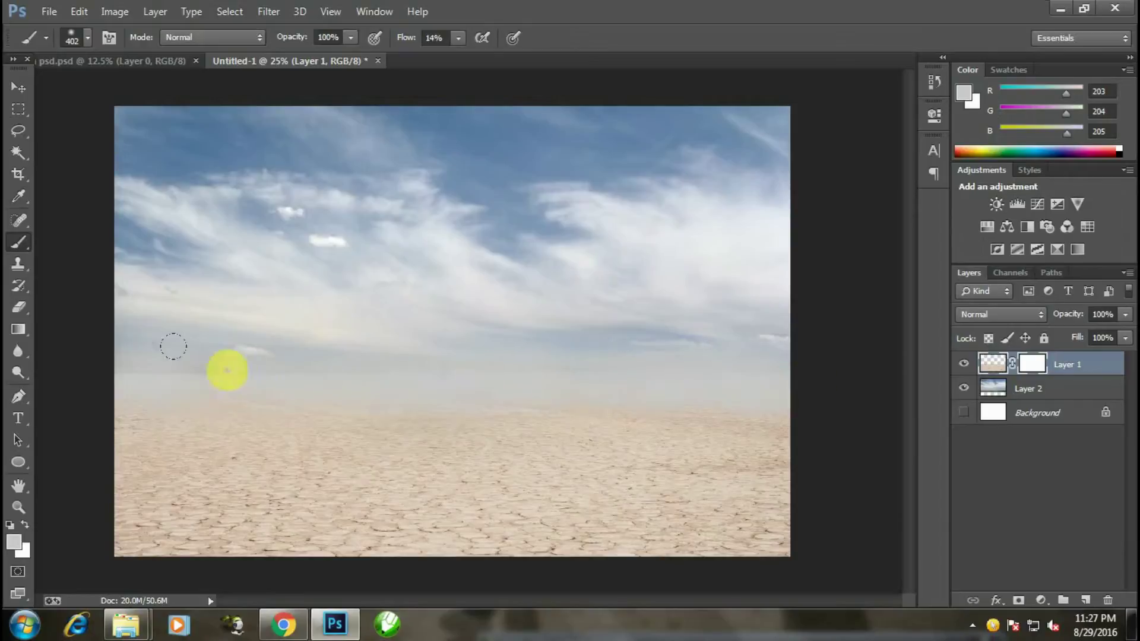
# Step: Sample the desert's sand colour and paint a sand-coloured haze across the horizon band
pyautogui.click(18, 195)
pyautogui.click(382, 305)
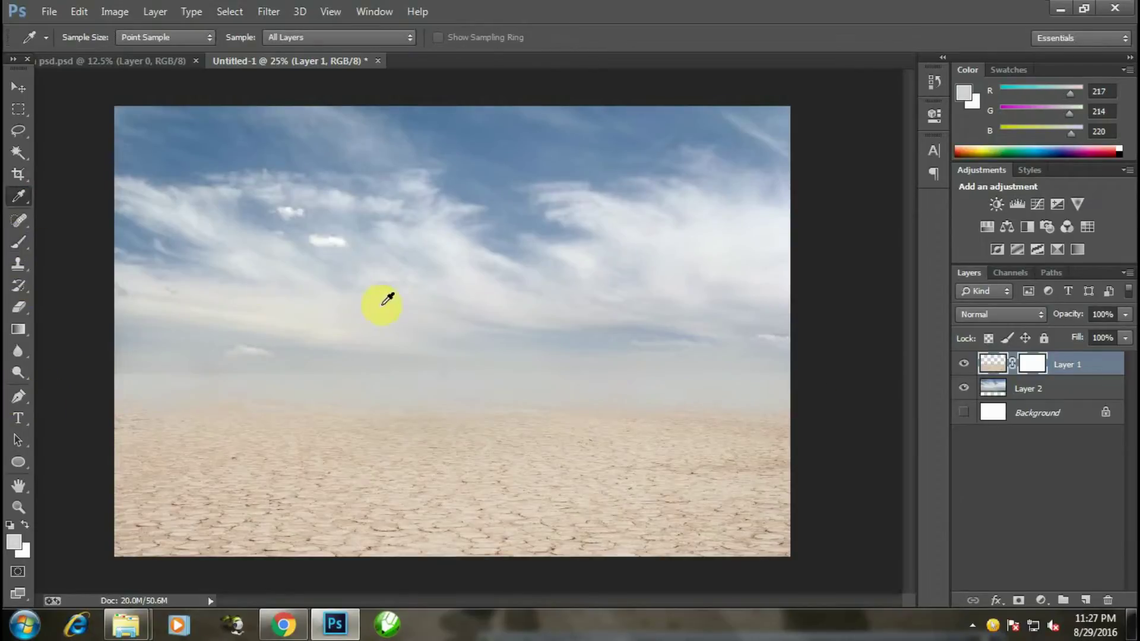
pyautogui.click(220, 409)
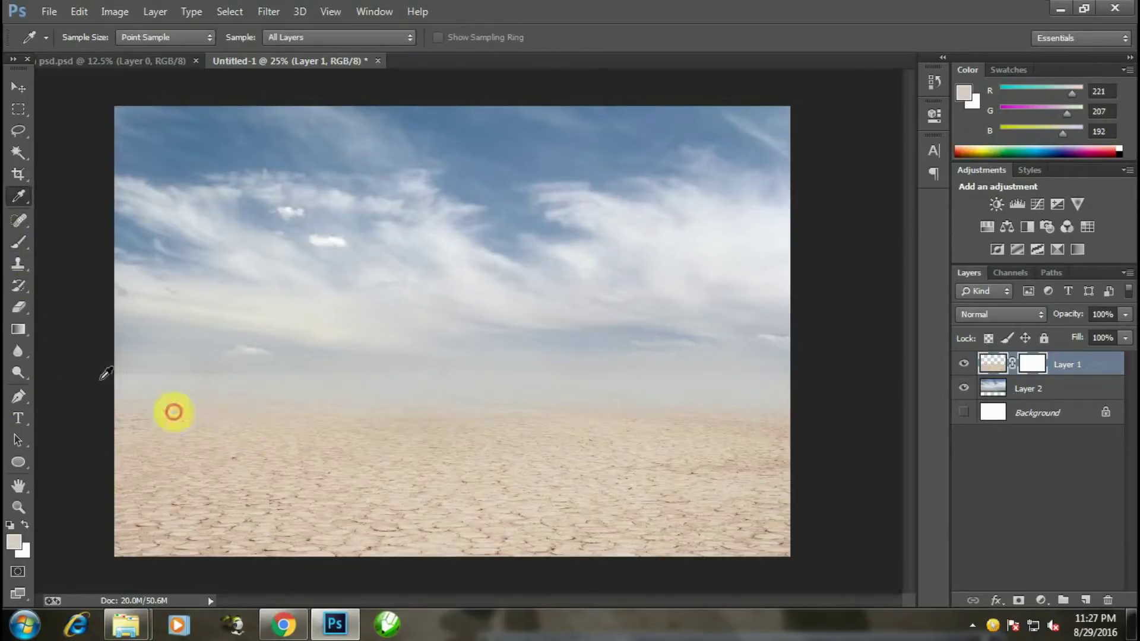
pyautogui.click(18, 242)
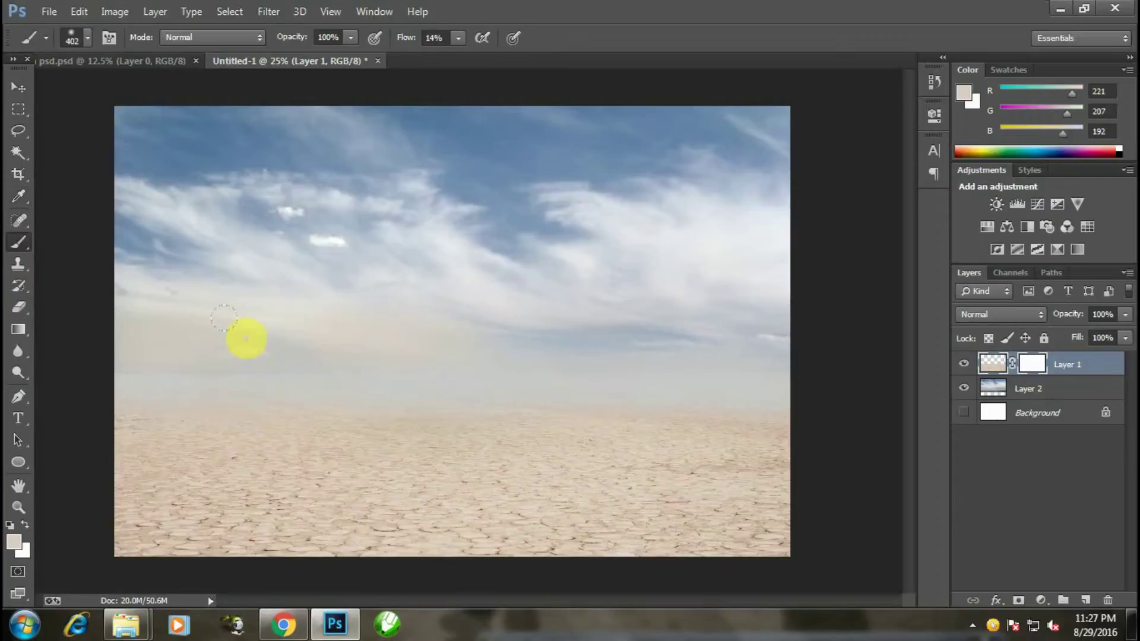
pyautogui.moveTo(245, 338)
pyautogui.mouseDown()
pyautogui.moveTo(827, 356)
pyautogui.moveTo(369, 344)
pyautogui.moveTo(692, 338)
pyautogui.mouseUp()
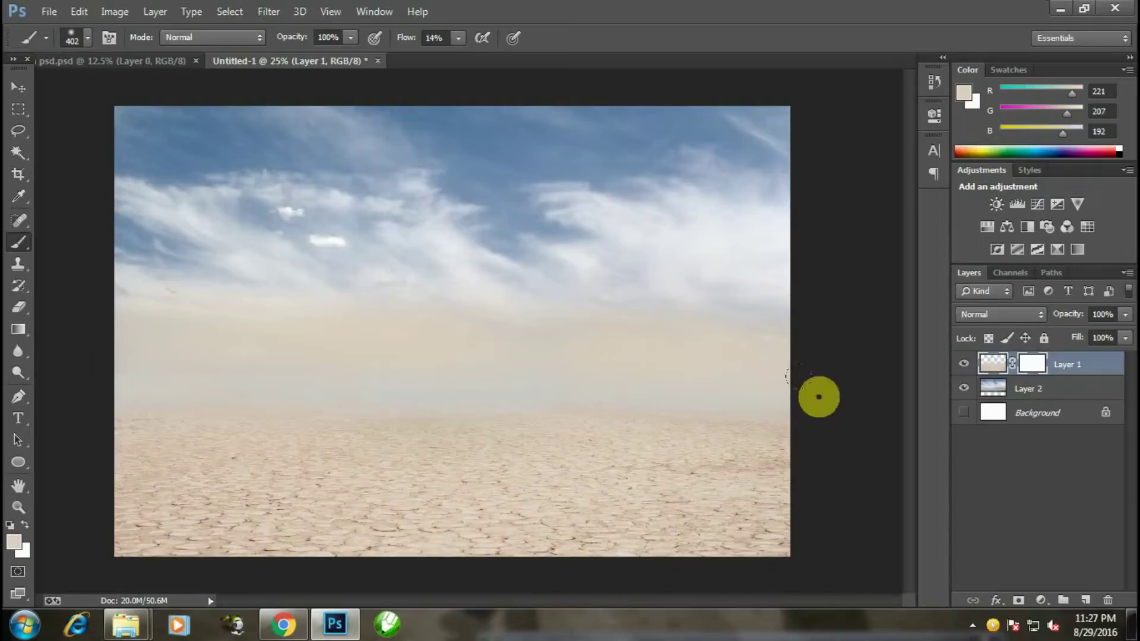
pyautogui.click(18, 87)
pyautogui.click(155, 12)
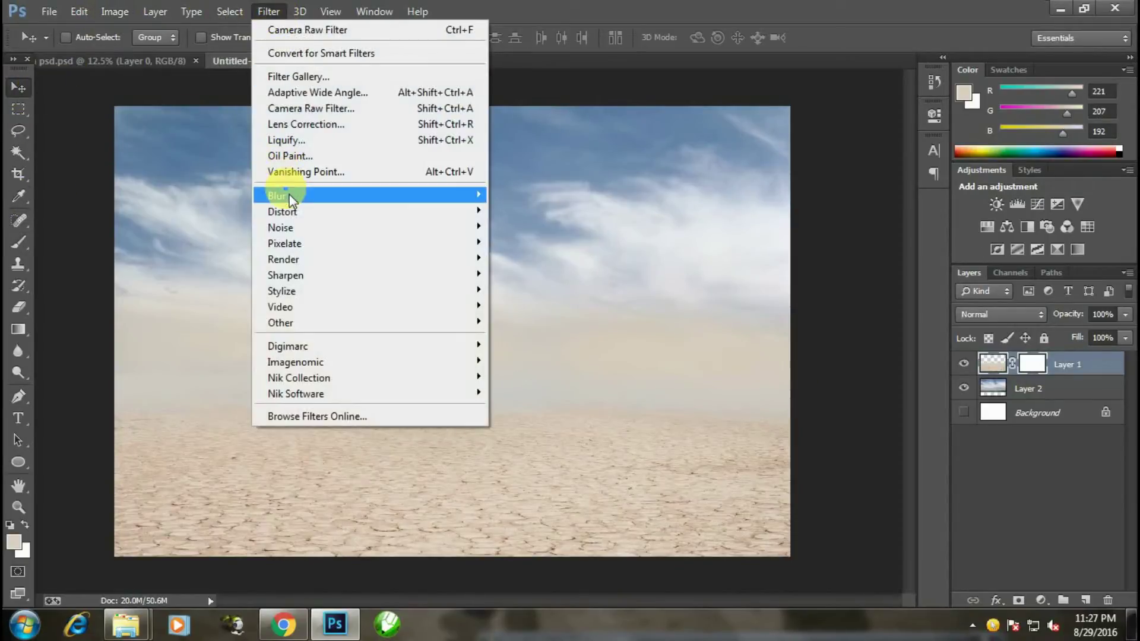
# Step: Apply a 20-pixel Gaussian Blur to the haze, then hide the layer to reveal the clear horizon
pyautogui.click(543, 315)
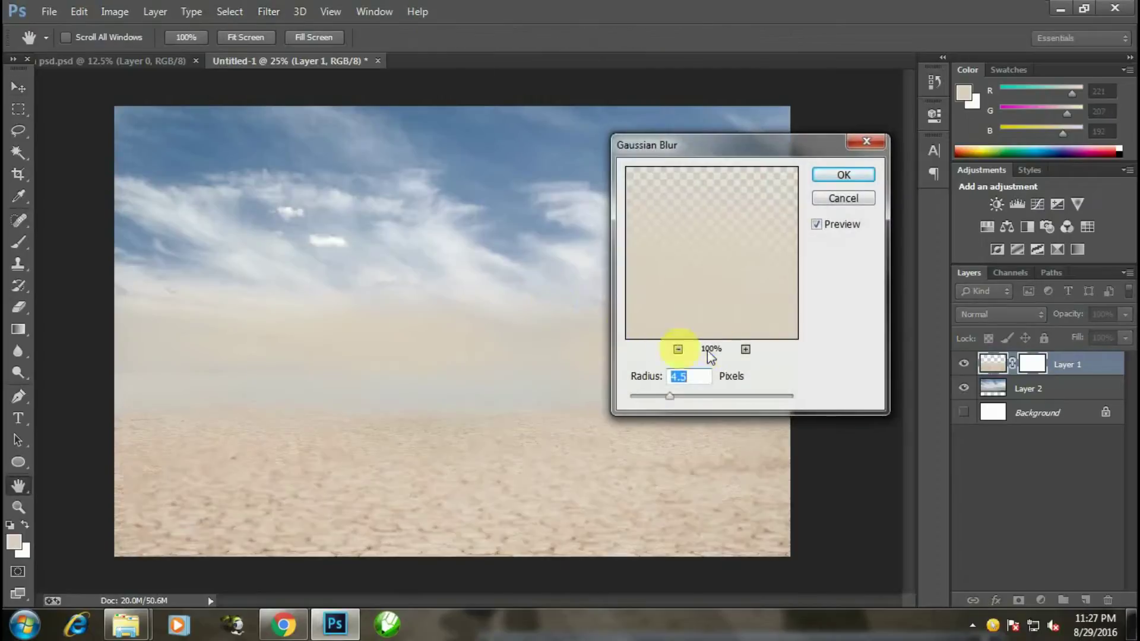
pyautogui.moveTo(694, 401); pyautogui.dragTo(748, 403)
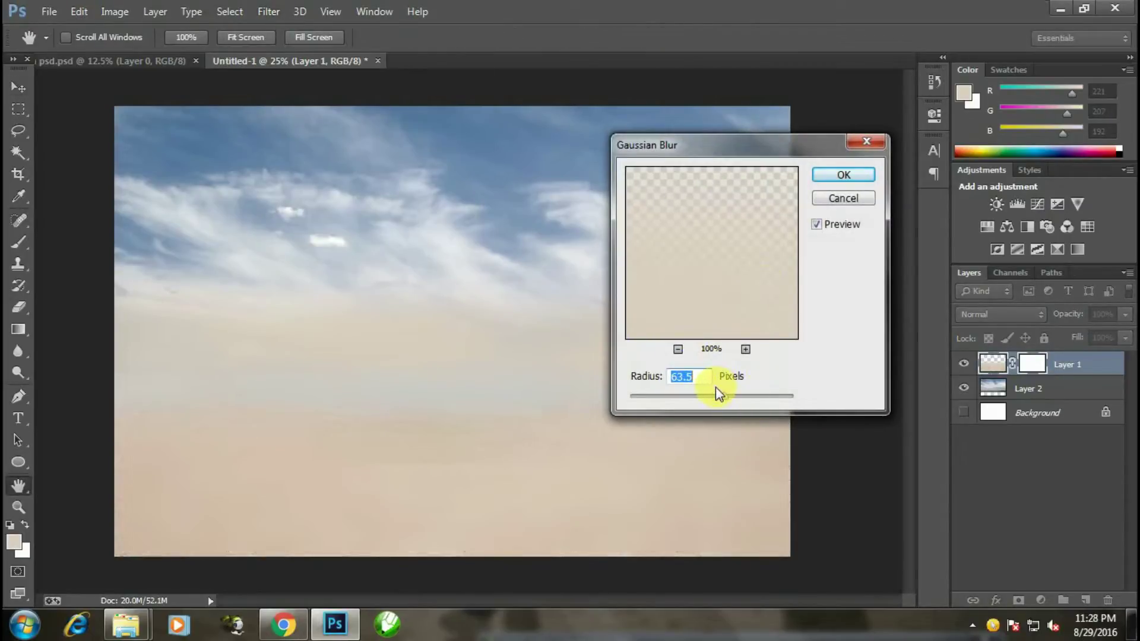
pyautogui.write('20')
pyautogui.click(842, 174)
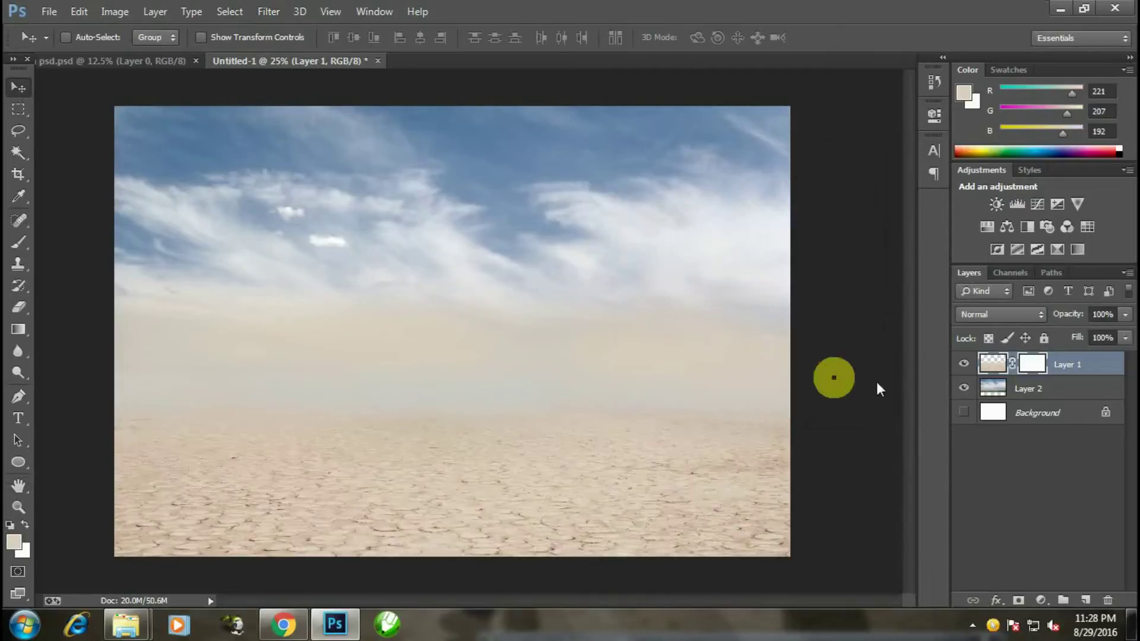
pyautogui.click(965, 389)
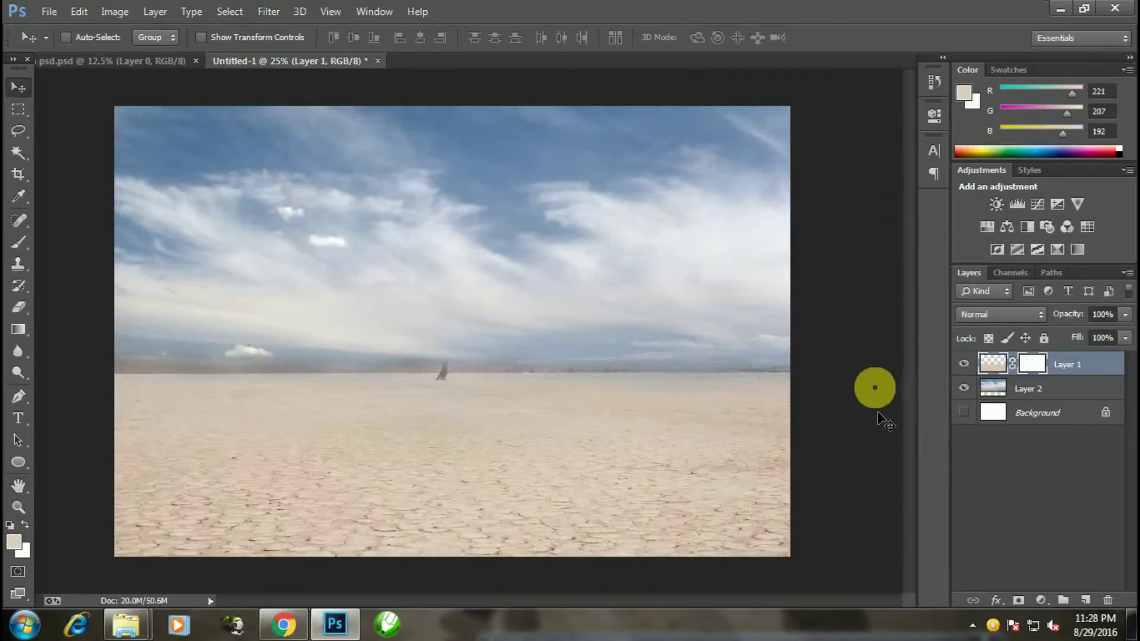
# Step: On a new Layer 3, paint a thick pale haze across the horizon, covering the lone tree
pyautogui.click(1086, 606)
pyautogui.click(18, 250)
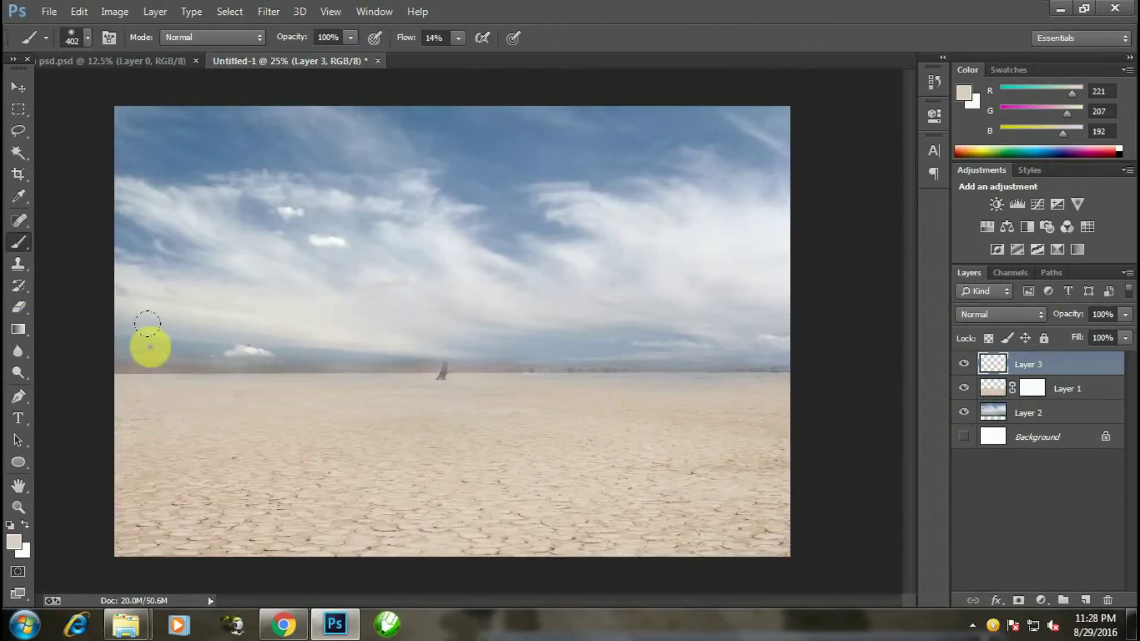
pyautogui.moveTo(151, 348); pyautogui.dragTo(449, 331)
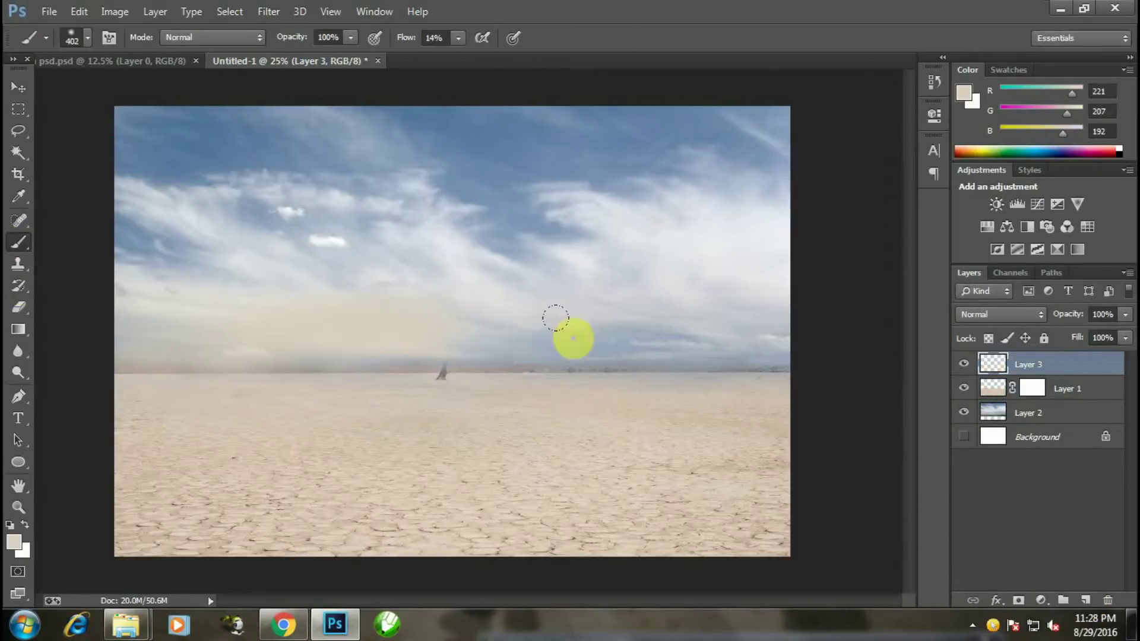
pyautogui.moveTo(574, 338)
pyautogui.mouseDown()
pyautogui.moveTo(792, 354)
pyautogui.moveTo(728, 407)
pyautogui.moveTo(473, 405)
pyautogui.mouseUp()
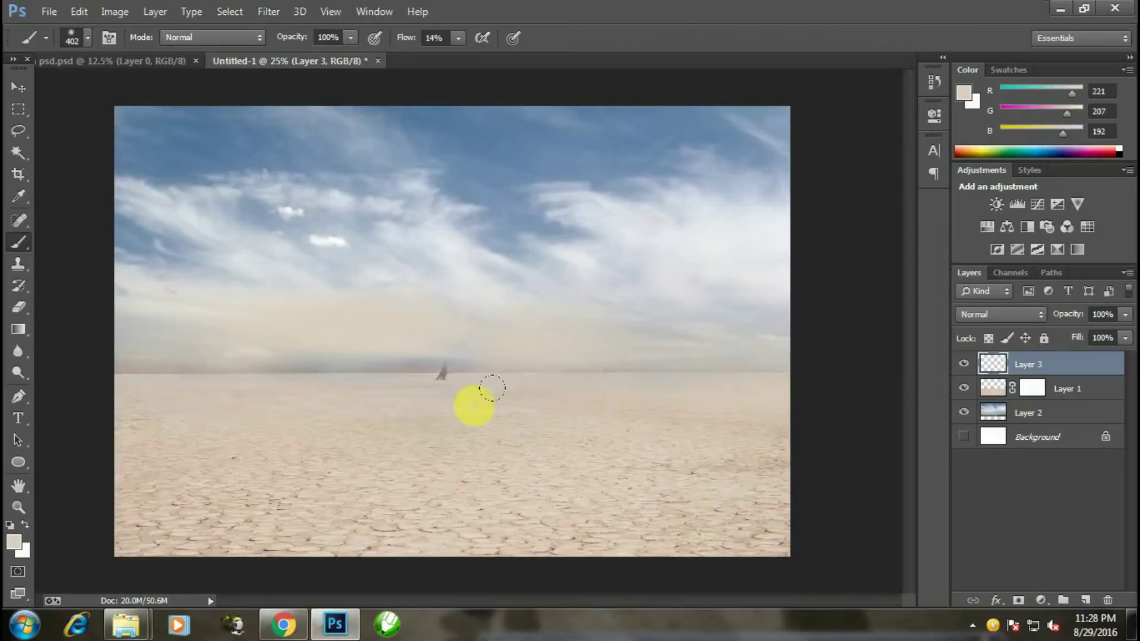
pyautogui.moveTo(405, 371)
pyautogui.mouseDown()
pyautogui.moveTo(151, 389)
pyautogui.moveTo(456, 370)
pyautogui.mouseUp()
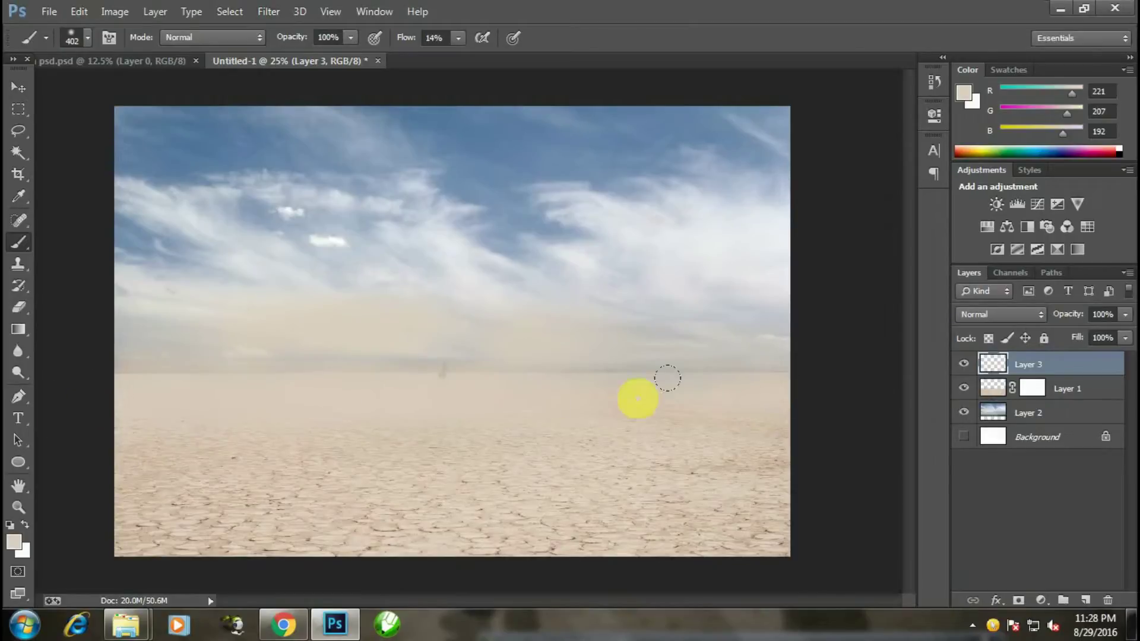
pyautogui.moveTo(667, 378)
pyautogui.mouseDown()
pyautogui.moveTo(801, 382)
pyautogui.moveTo(524, 372)
pyautogui.mouseUp()
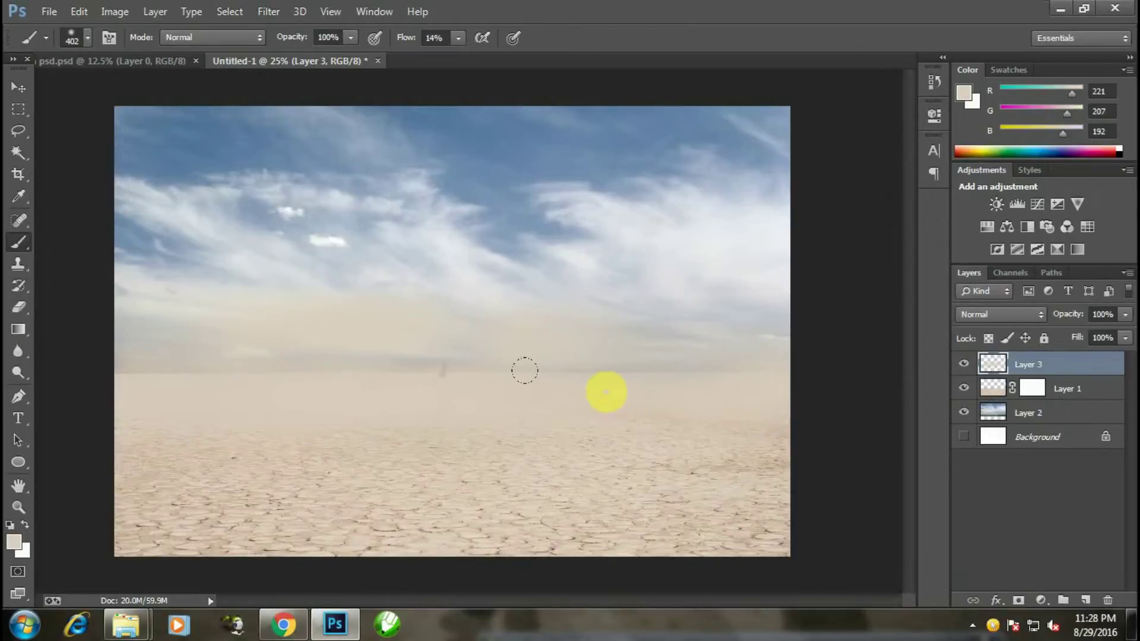
pyautogui.click(19, 196)
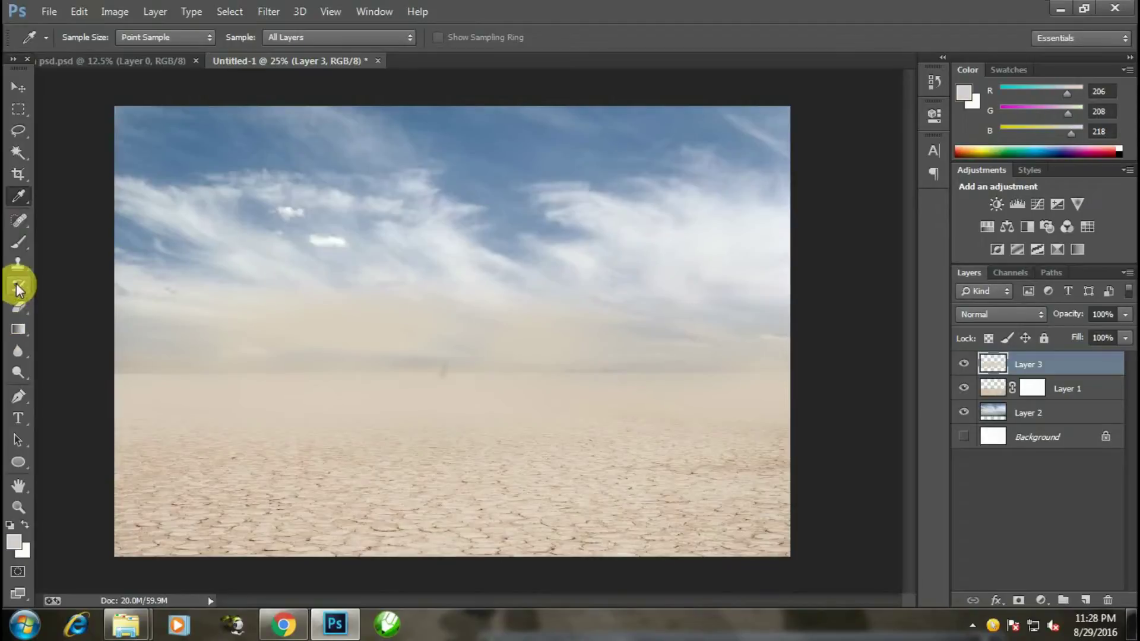
pyautogui.click(18, 242)
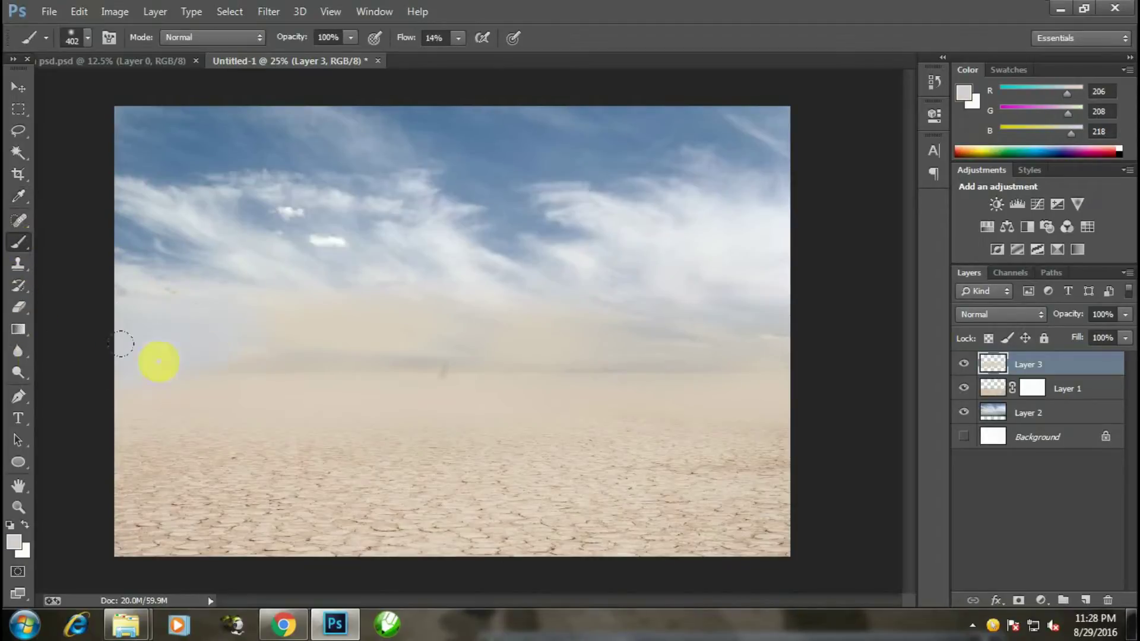
pyautogui.moveTo(691, 361)
pyautogui.mouseDown()
pyautogui.moveTo(745, 326)
pyautogui.moveTo(447, 334)
pyautogui.mouseUp()
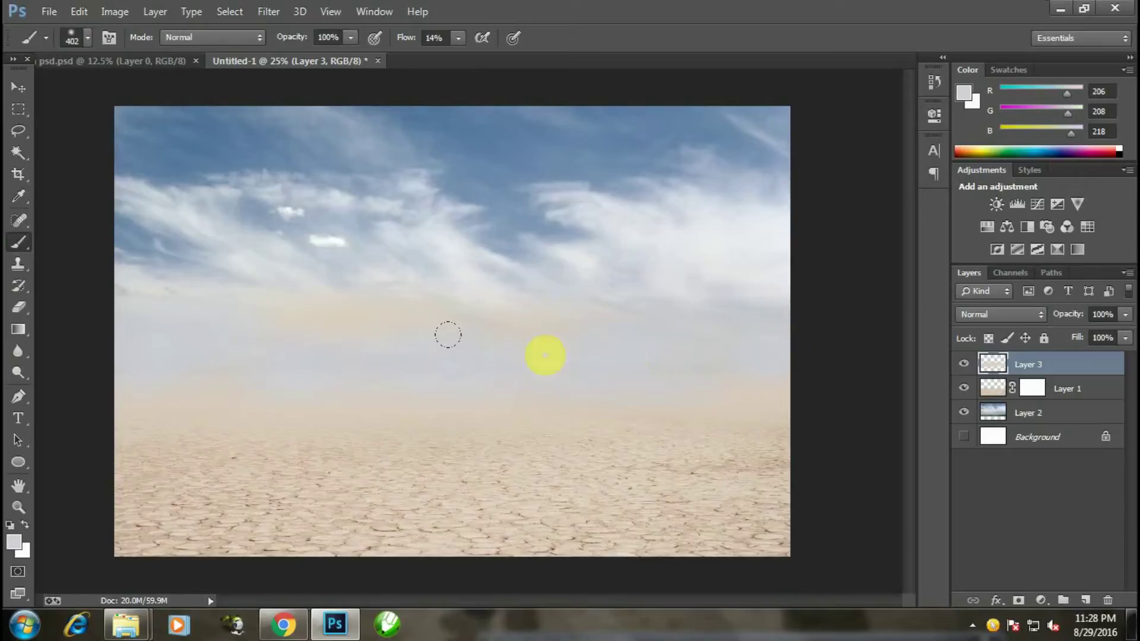
pyautogui.click(18, 87)
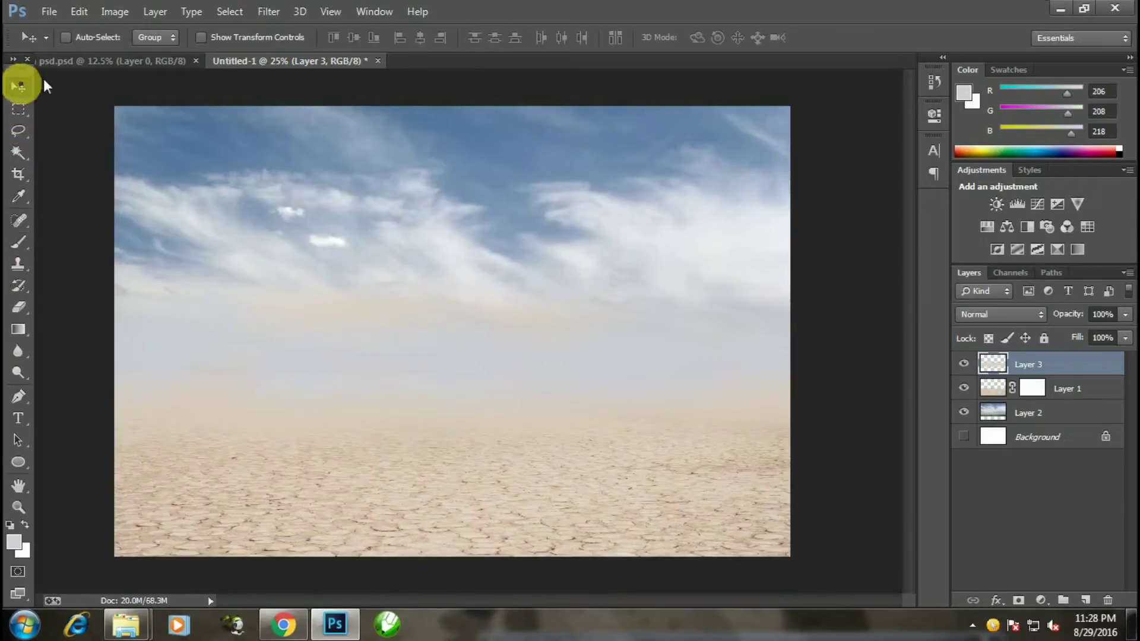
# Step: Soften Layer 3's haze with a stronger-radius Gaussian Blur
pyautogui.click(268, 11)
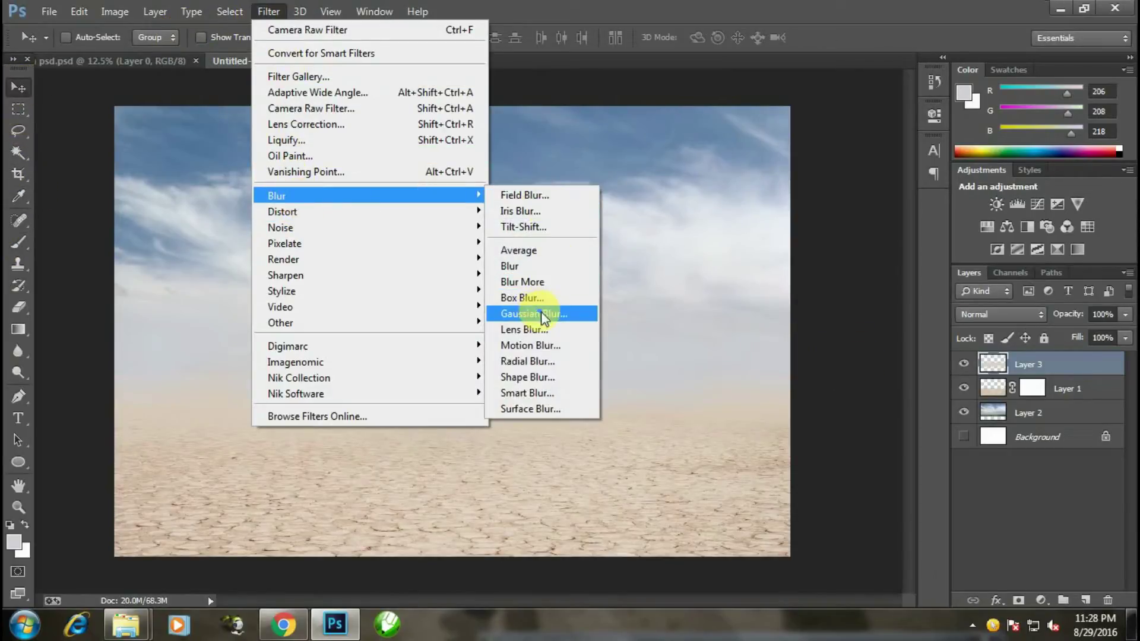
pyautogui.click(542, 314)
pyautogui.moveTo(698, 397); pyautogui.dragTo(734, 401)
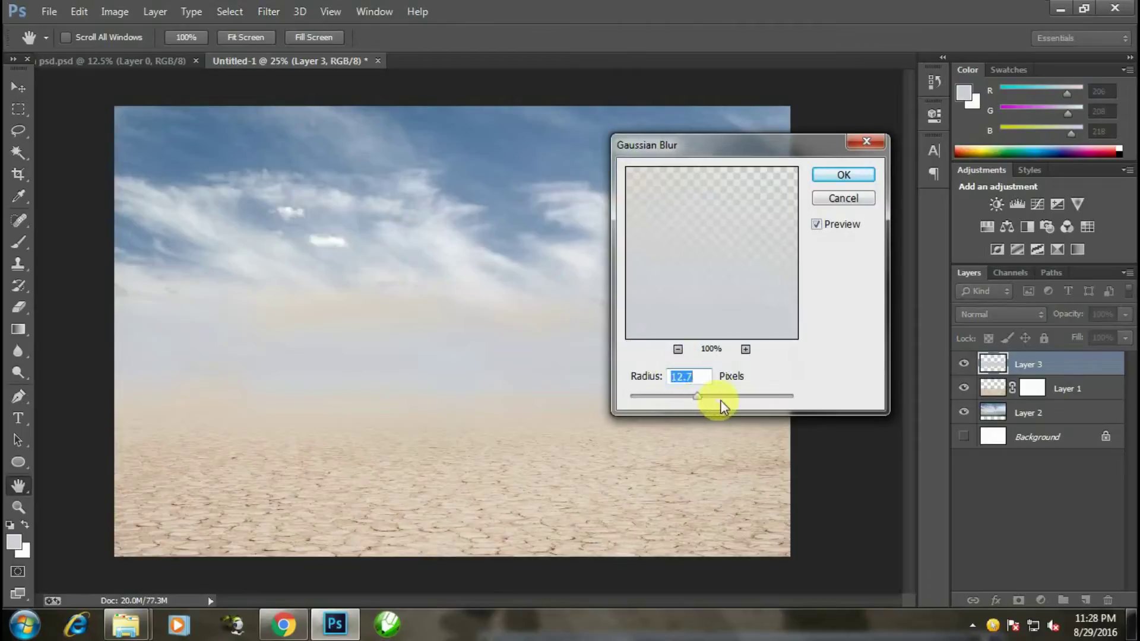
pyautogui.click(836, 177)
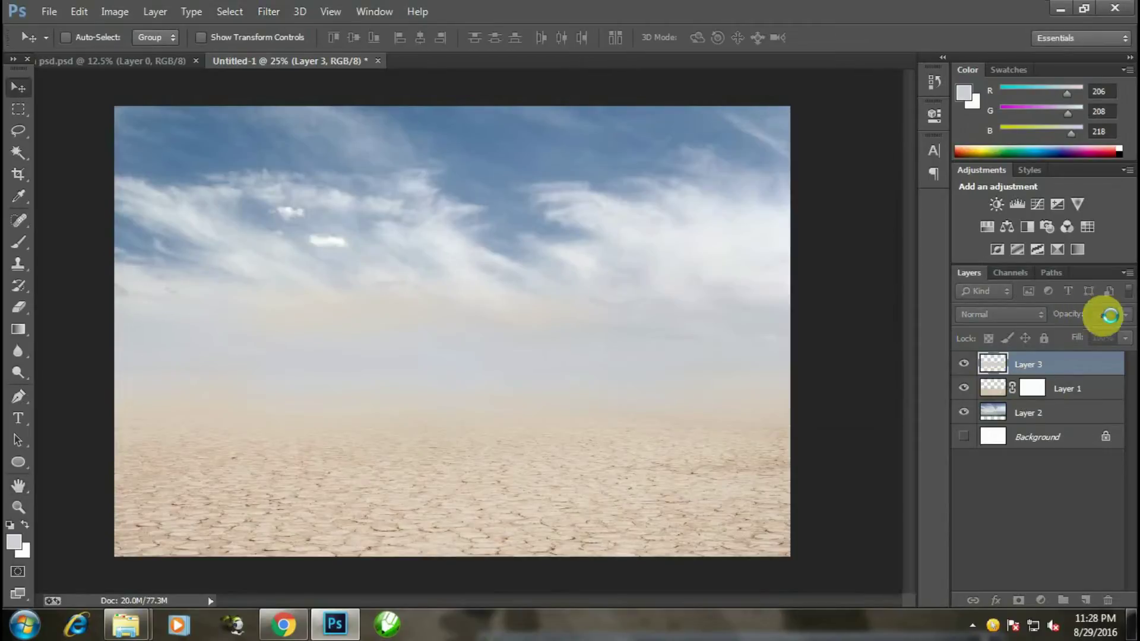
# Step: Set the haze layer's opacity to 98%
pyautogui.click(1125, 314)
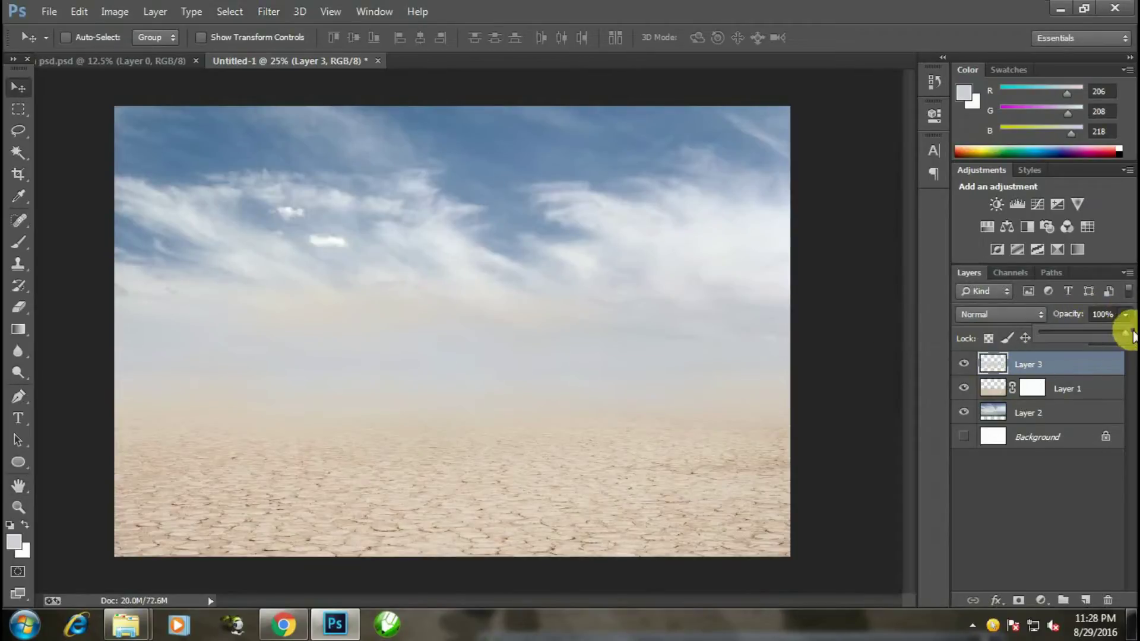
pyautogui.moveTo(1091, 339); pyautogui.dragTo(1125, 343)
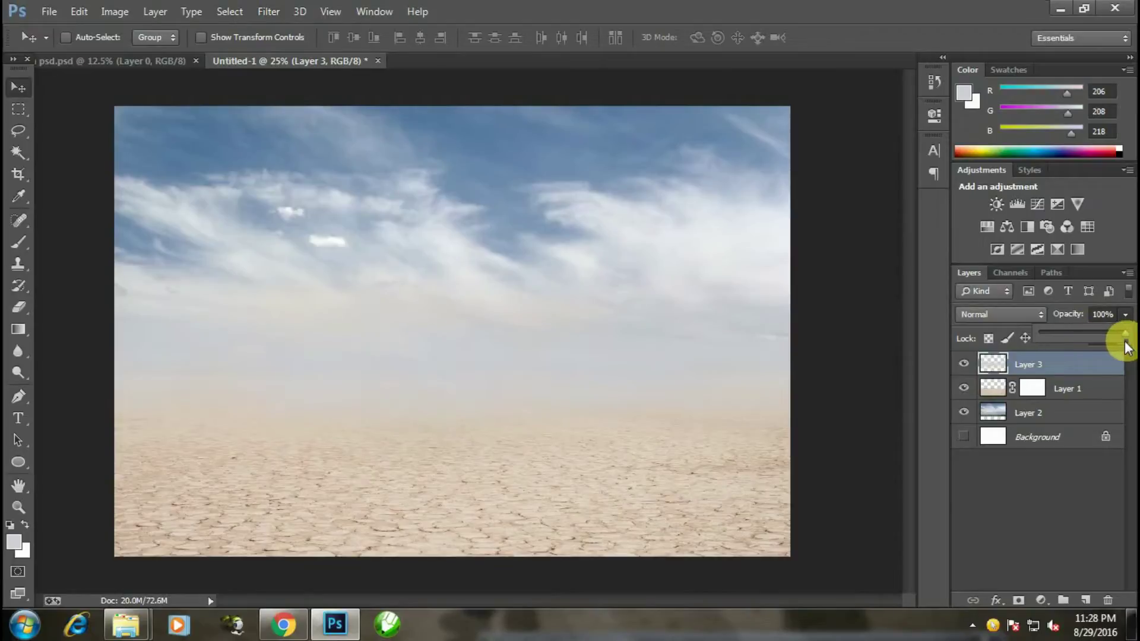
pyautogui.hotkey('ctrl', '-')
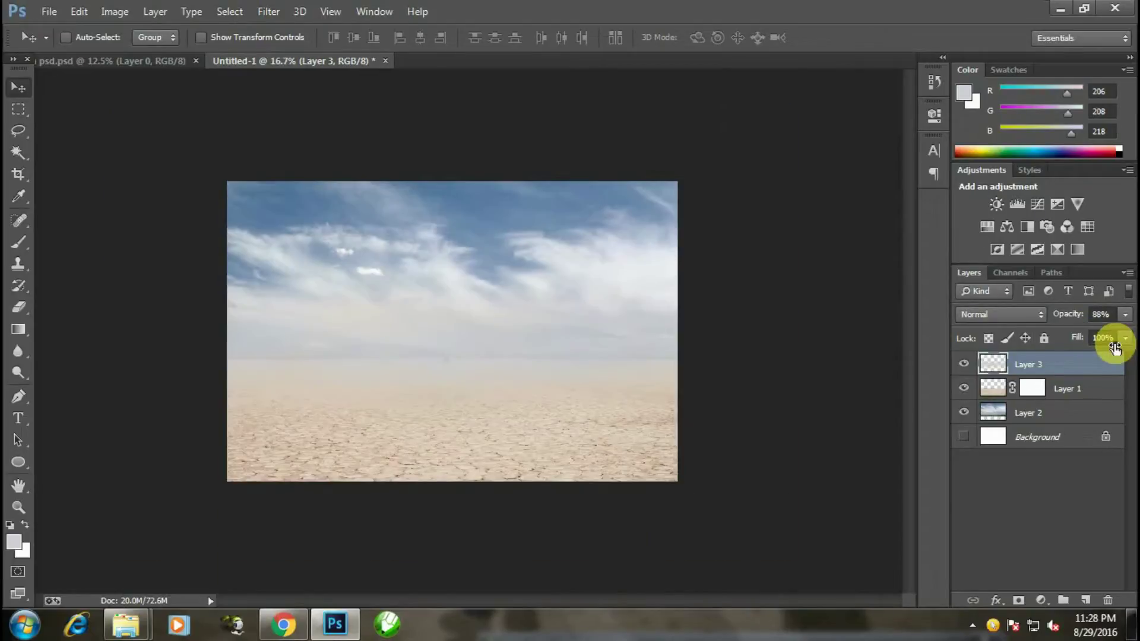
pyautogui.hotkey('ctrl', '+')
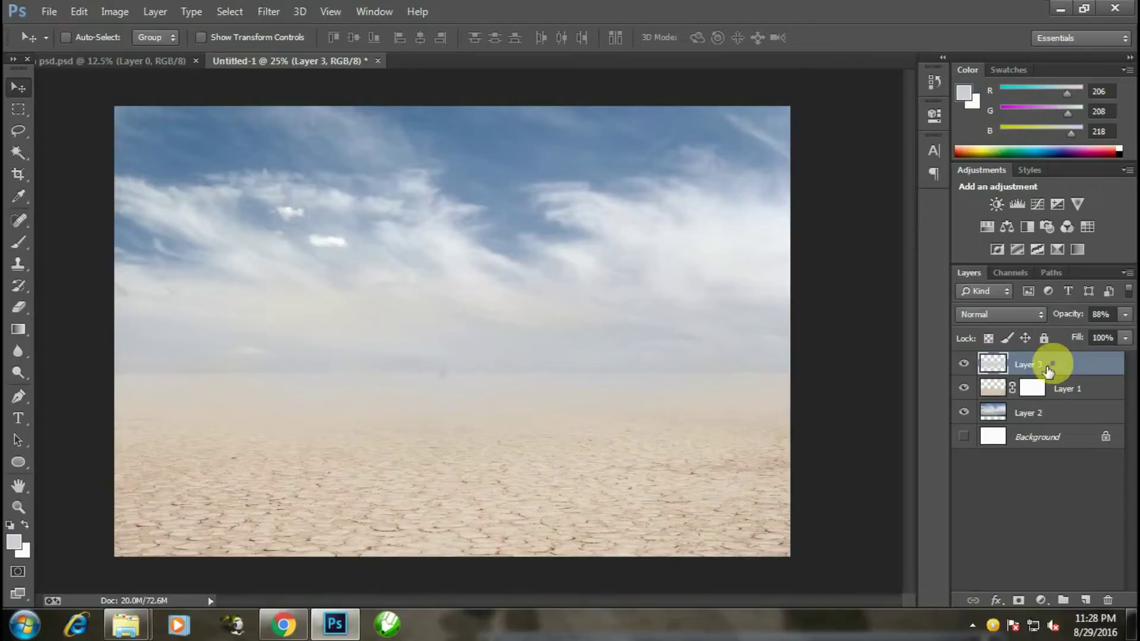
pyautogui.moveTo(1125, 314); pyautogui.dragTo(1124, 336)
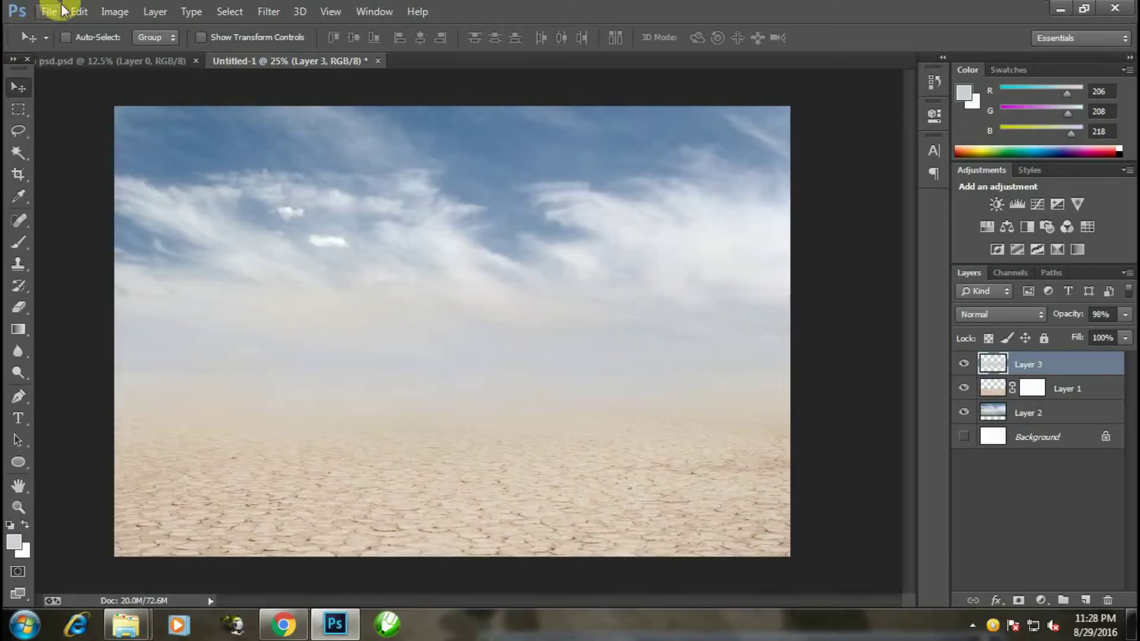
# Step: Open the tumblr tree PNG from the new bg folder and bring it into the desert composite
pyautogui.click(49, 11)
pyautogui.click(67, 46)
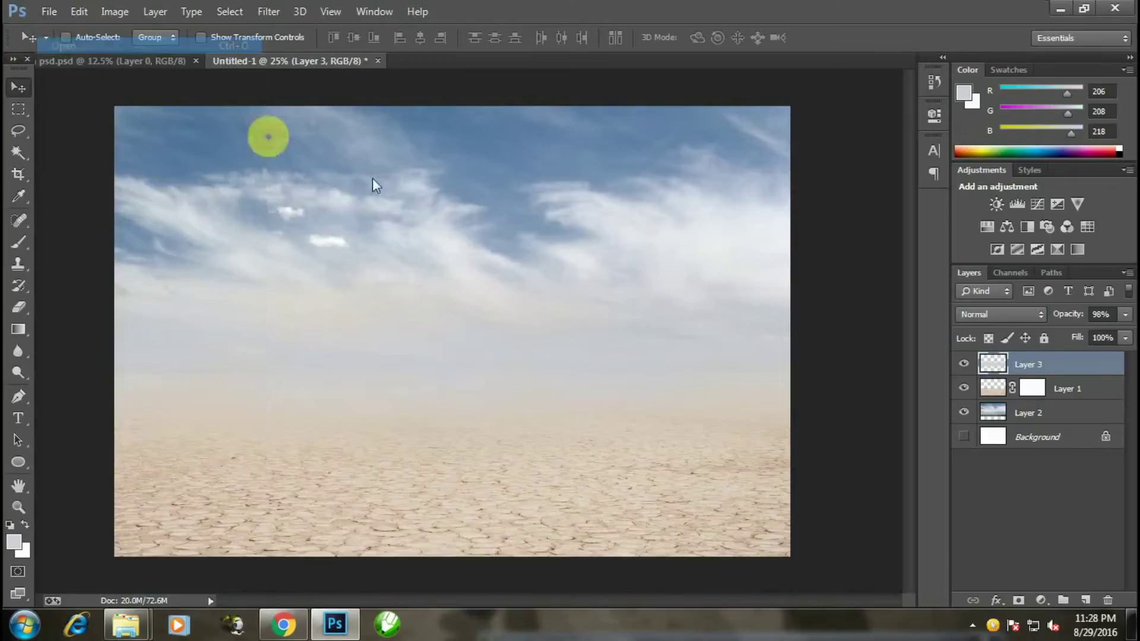
pyautogui.moveTo(818, 199)
pyautogui.mouseDown()
pyautogui.moveTo(821, 217)
pyautogui.moveTo(822, 190)
pyautogui.moveTo(816, 279)
pyautogui.mouseUp()
pyautogui.doubleClick(712, 283)
pyautogui.click(658, 368)
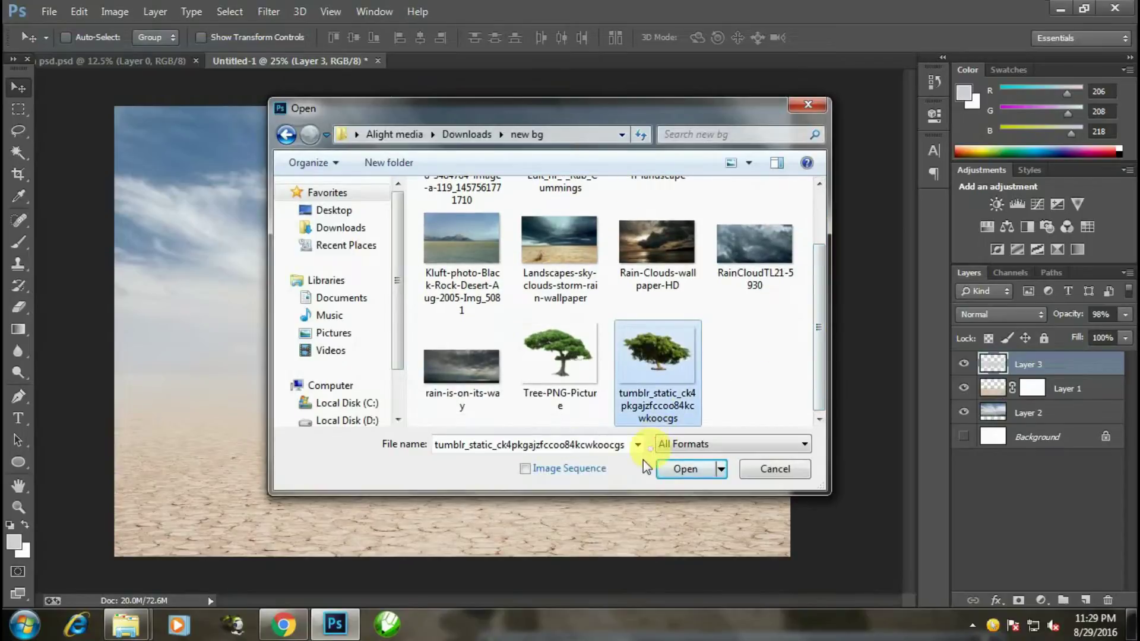
pyautogui.click(685, 468)
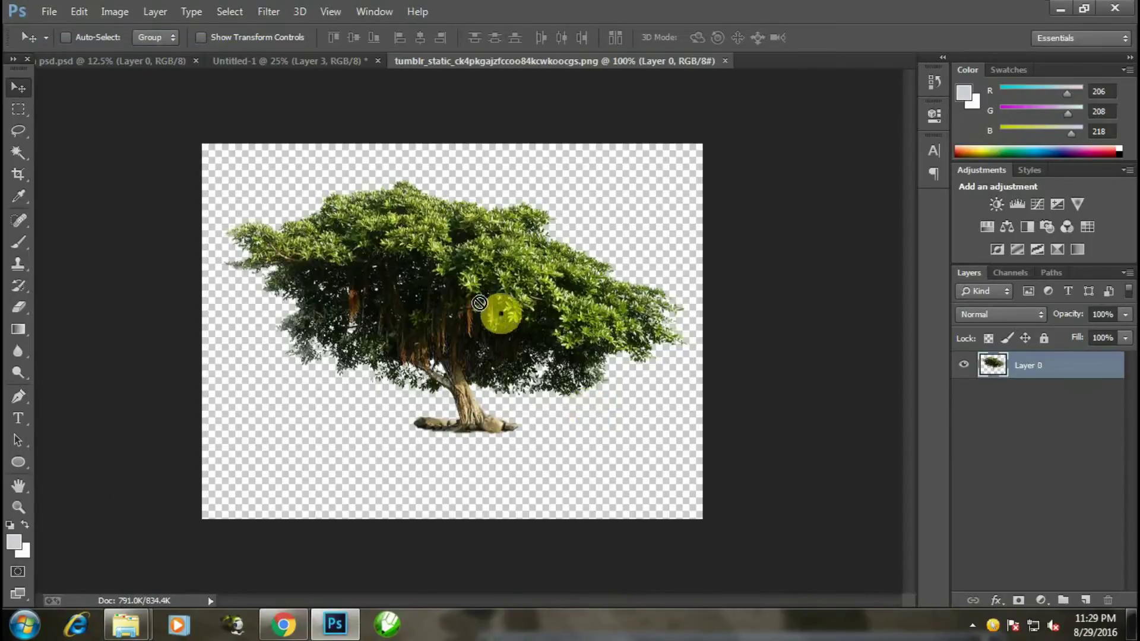
pyautogui.moveTo(479, 304)
pyautogui.mouseDown()
pyautogui.moveTo(274, 346)
pyautogui.moveTo(262, 369)
pyautogui.mouseUp()
# Step: Flip the tree horizontally, enlarge it to about 273%, and stand it on the left horizon
pyautogui.hotkey('ctrl', 't')
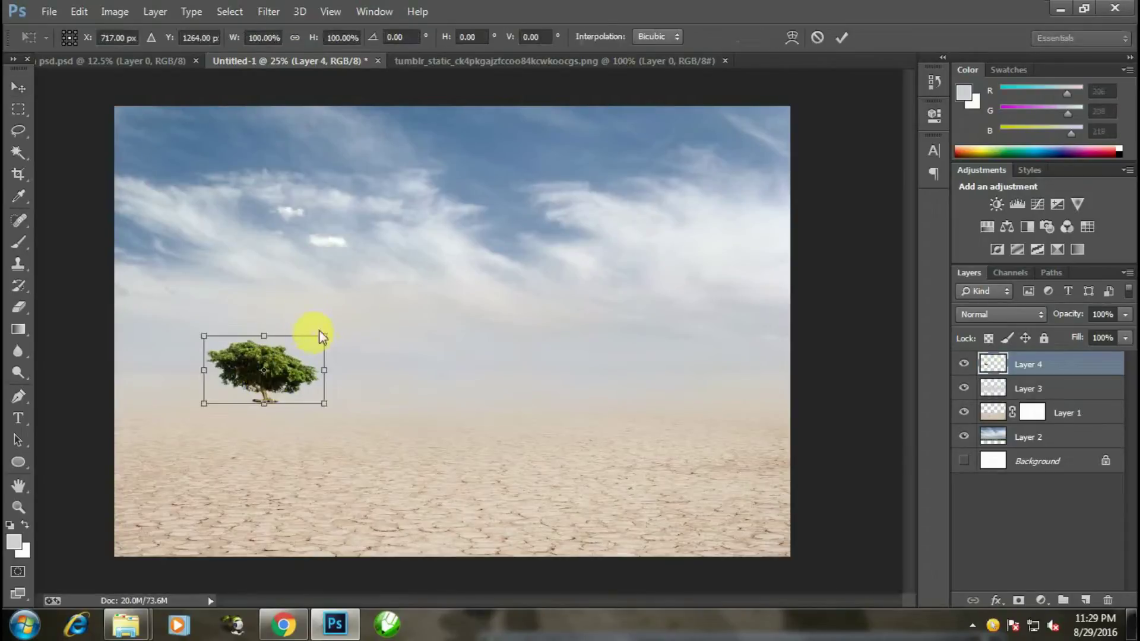
pyautogui.moveTo(329, 336); pyautogui.dragTo(380, 311)
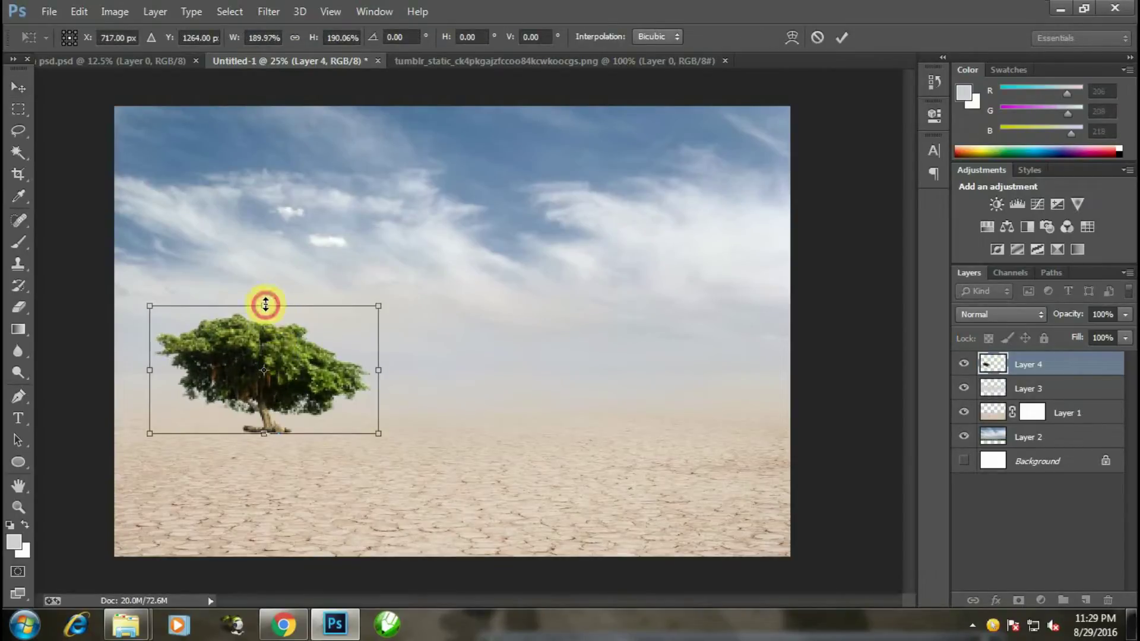
pyautogui.moveTo(266, 306); pyautogui.dragTo(265, 261)
pyautogui.rightClick(263, 410)
pyautogui.click(368, 359)
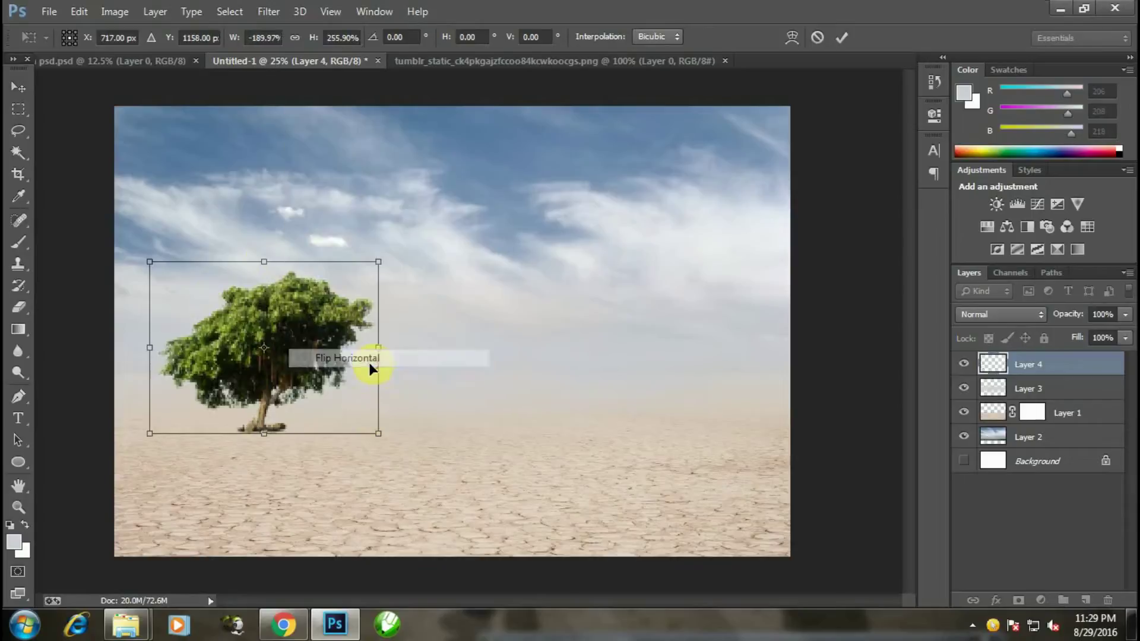
pyautogui.moveTo(250, 356); pyautogui.dragTo(237, 330)
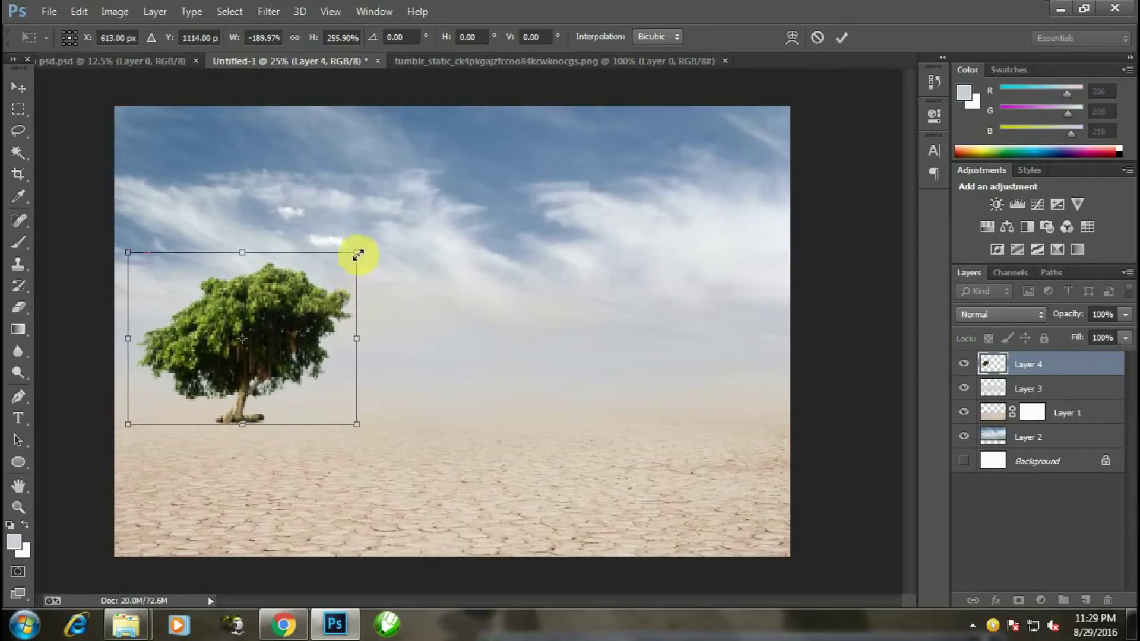
pyautogui.moveTo(356, 253); pyautogui.dragTo(359, 240)
pyautogui.moveTo(289, 355); pyautogui.dragTo(284, 353)
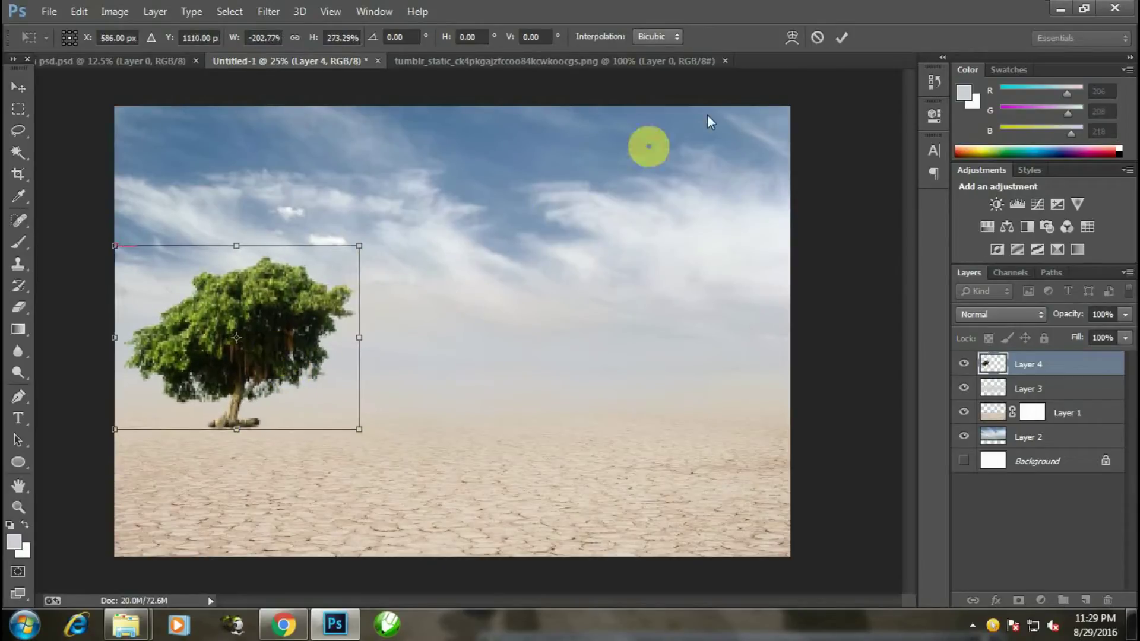
pyautogui.click(838, 37)
pyautogui.hotkey('ctrl', '+')
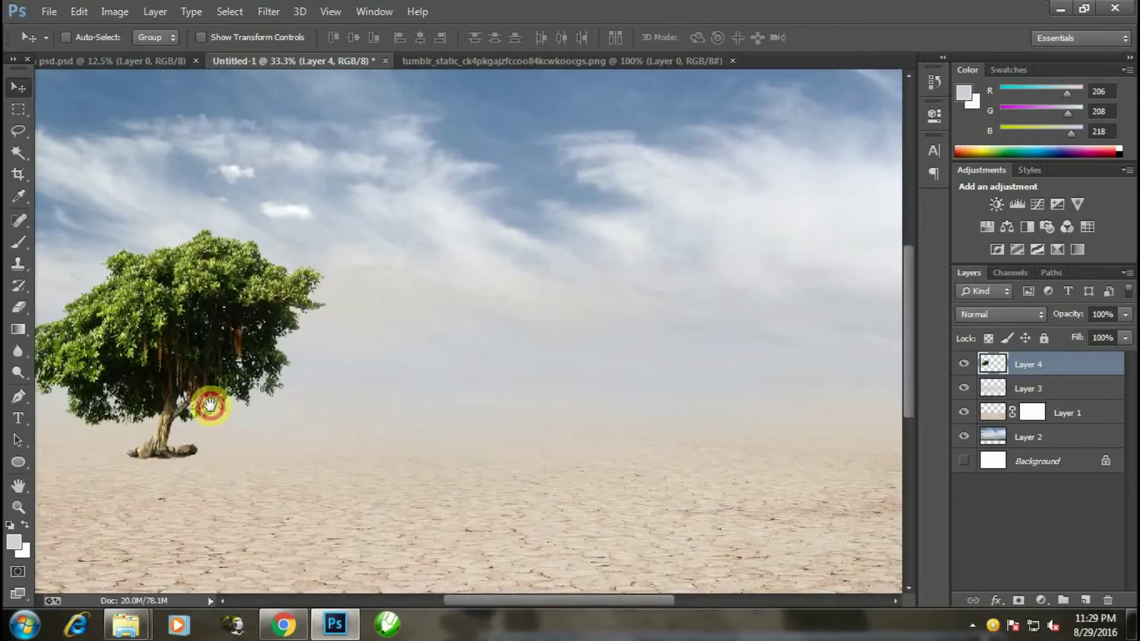
# Step: Add a mask to Layer 4 and paint out the tree's rocky base with a 111 px brush
pyautogui.hscroll(-3, 209, 403)
pyautogui.click(1018, 600)
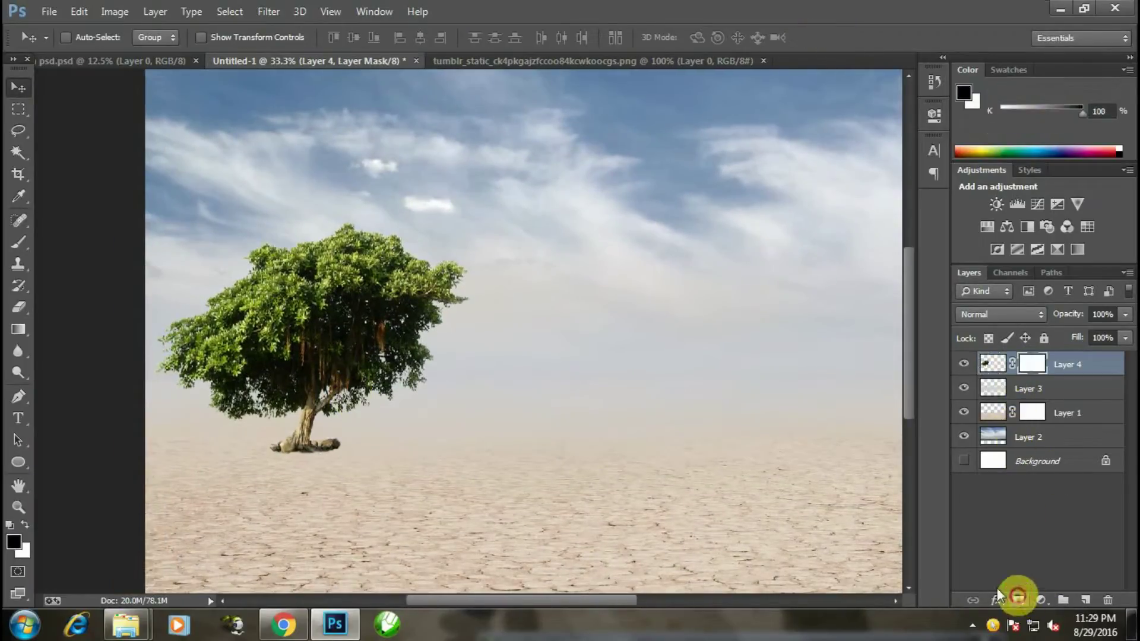
pyautogui.click(18, 242)
pyautogui.rightClick(317, 472)
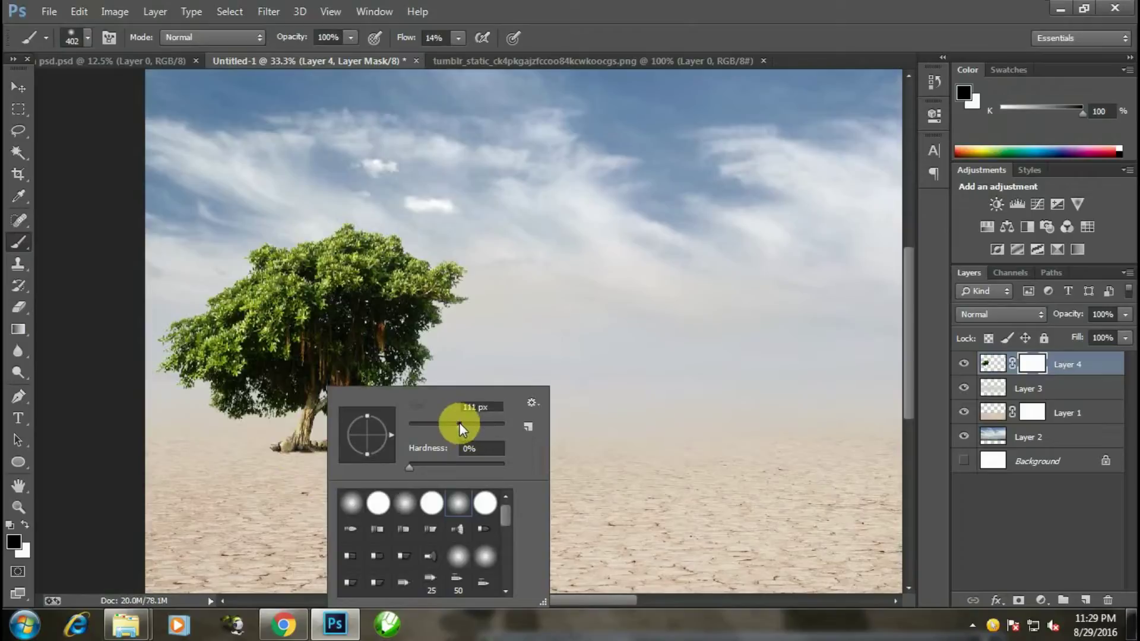
pyautogui.click(279, 456)
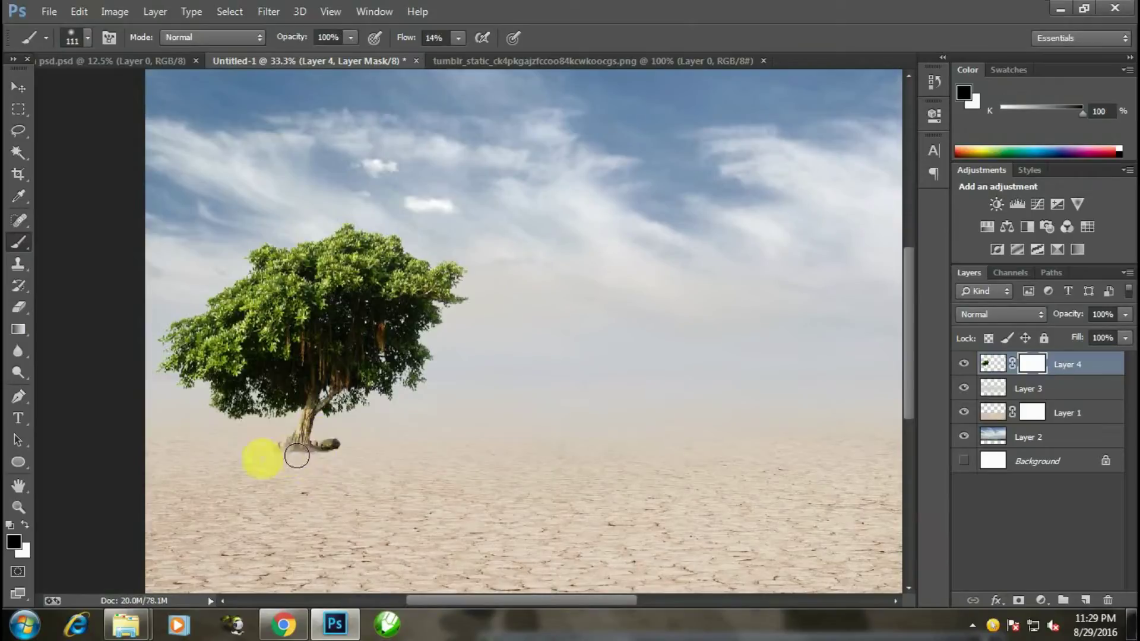
pyautogui.moveTo(297, 456)
pyautogui.mouseDown()
pyautogui.moveTo(332, 455)
pyautogui.moveTo(236, 460)
pyautogui.moveTo(345, 452)
pyautogui.mouseUp()
pyautogui.moveTo(273, 454)
pyautogui.mouseDown()
pyautogui.moveTo(13, 357)
pyautogui.moveTo(254, 387)
pyautogui.moveTo(328, 449)
pyautogui.moveTo(275, 453)
pyautogui.mouseUp()
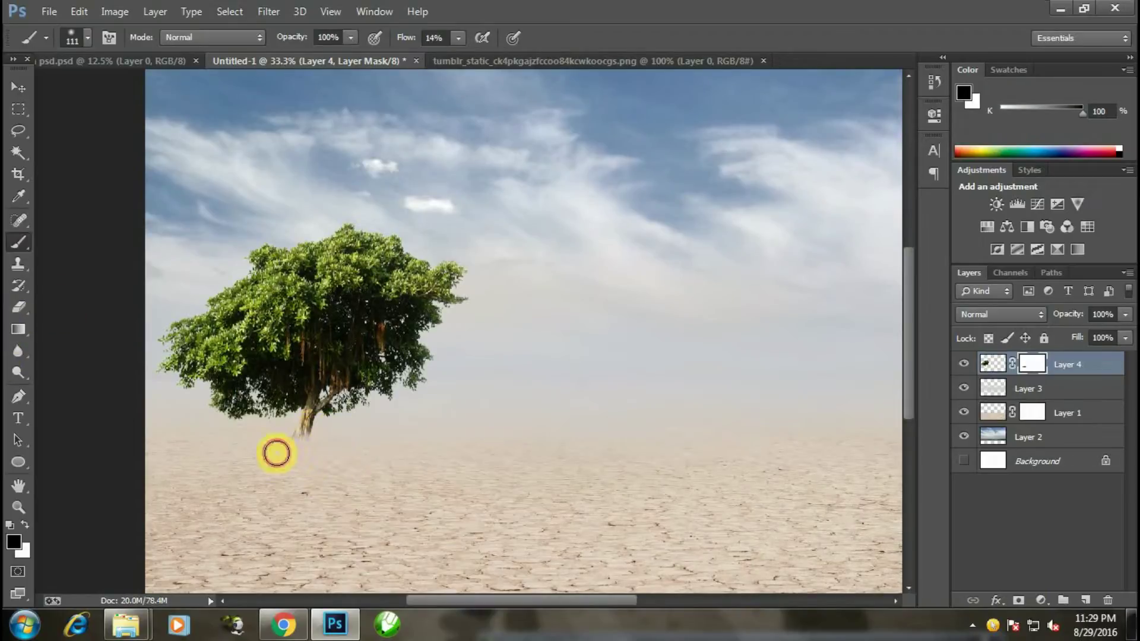
pyautogui.click(18, 87)
pyautogui.hotkey('ctrl', '-')
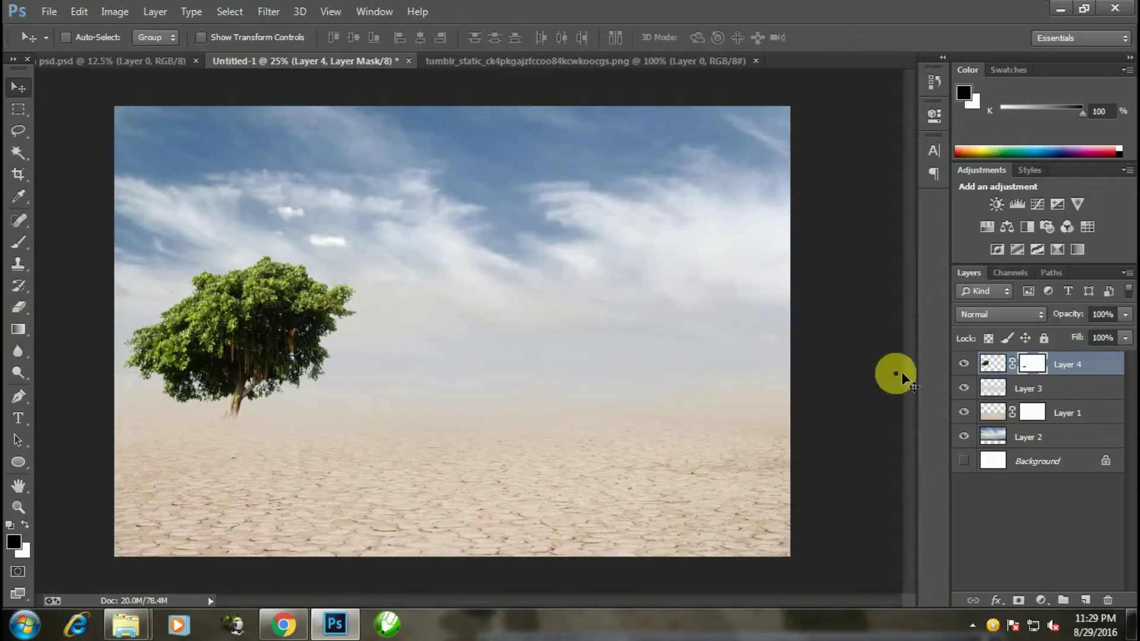
# Step: Move the haze layer above the tree and test a fainter tree opacity before restoring it
pyautogui.moveTo(992, 365); pyautogui.dragTo(996, 391)
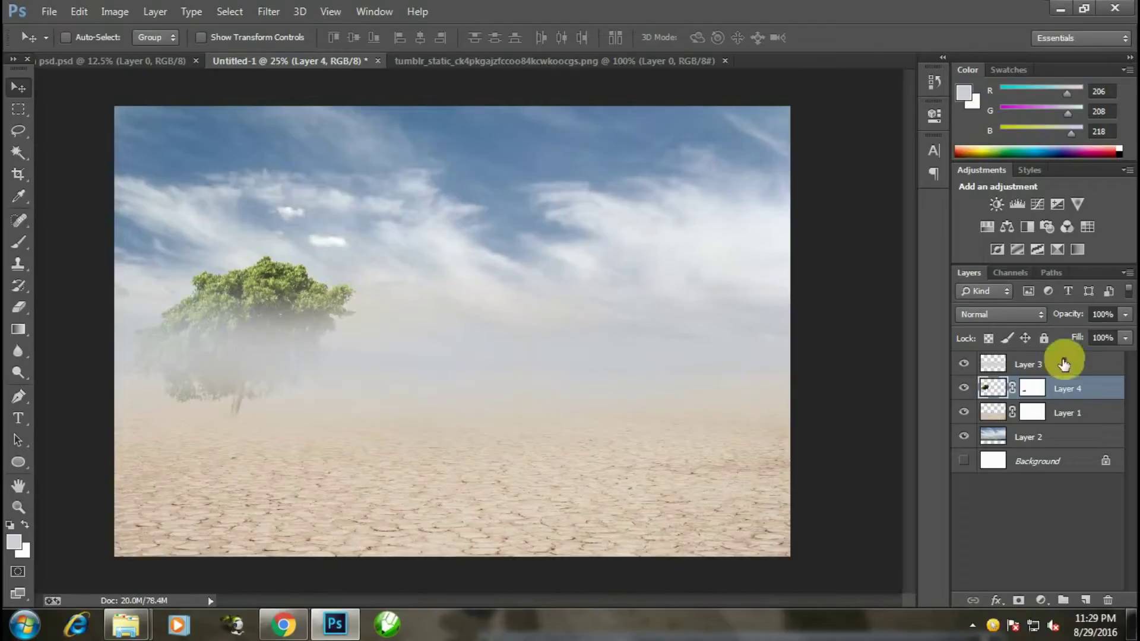
pyautogui.click(1125, 314)
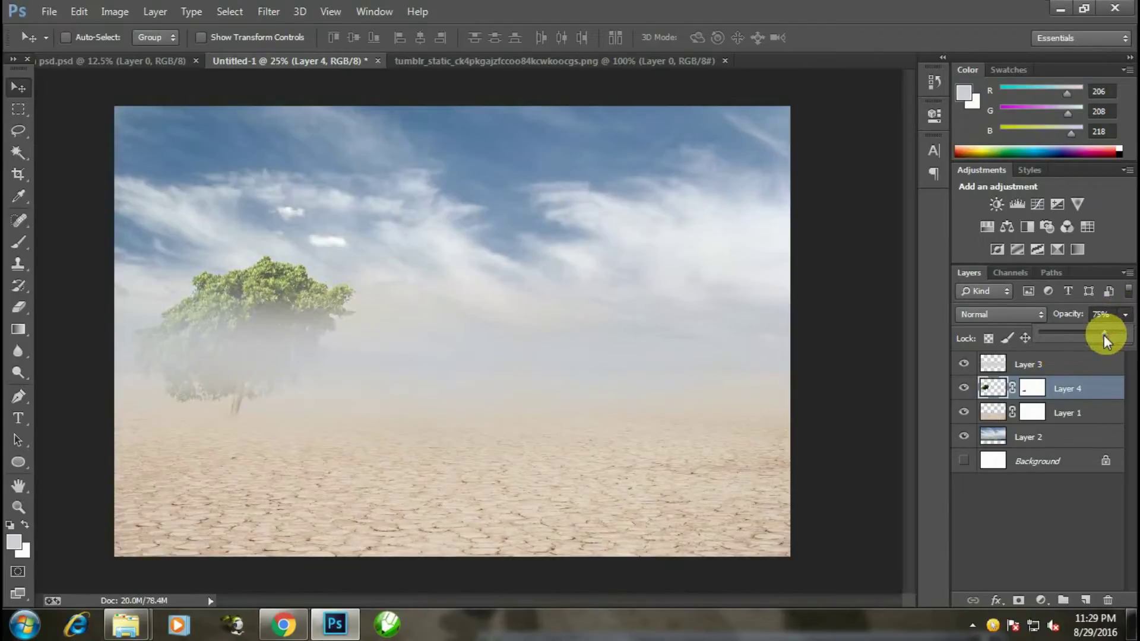
pyautogui.moveTo(1106, 334)
pyautogui.mouseDown()
pyautogui.moveTo(1088, 338)
pyautogui.moveTo(1102, 340)
pyautogui.mouseUp()
pyautogui.hotkey('ctrl', '-')
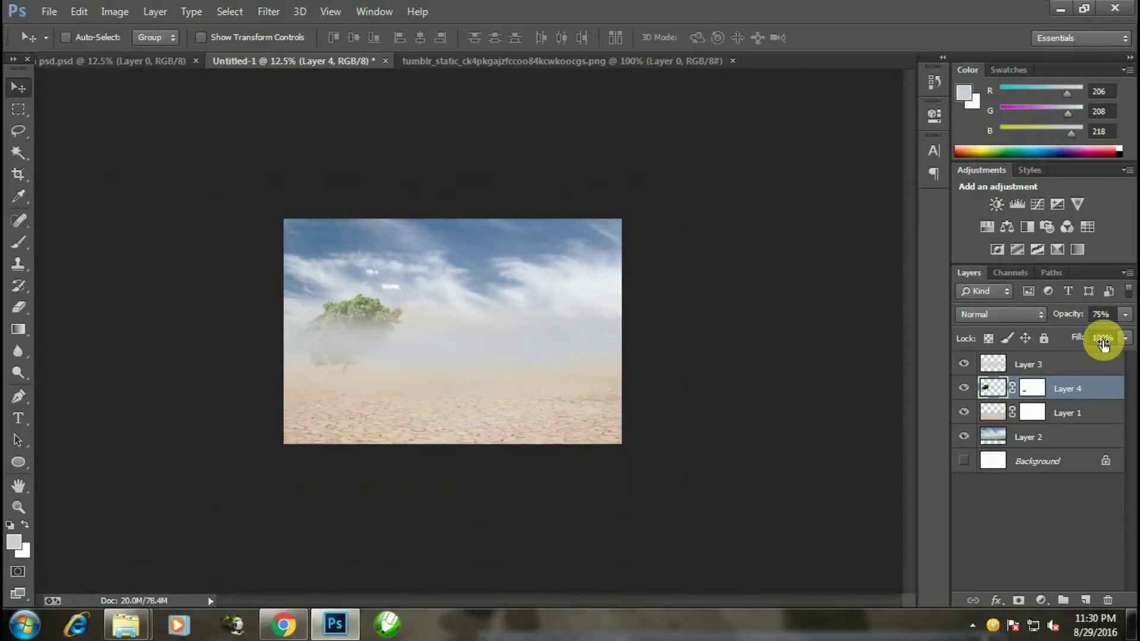
pyautogui.click(1125, 314)
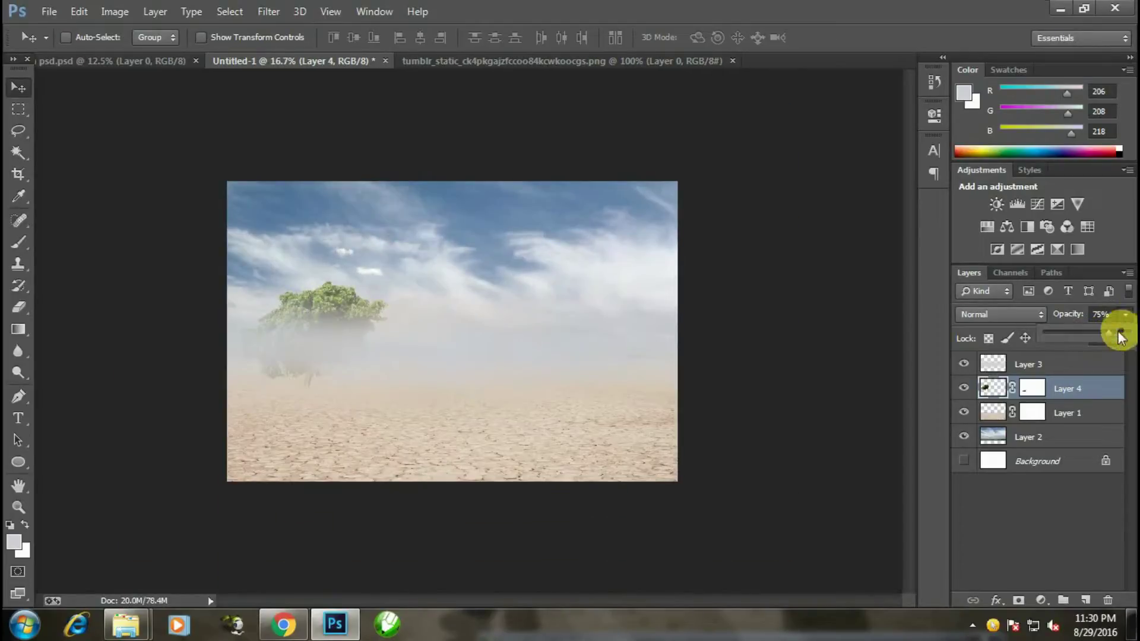
pyautogui.moveTo(1098, 334); pyautogui.dragTo(1130, 335)
# Step: Set the Layer 3 haze opacity to about 90% to thicken the fog
pyautogui.click(1024, 364)
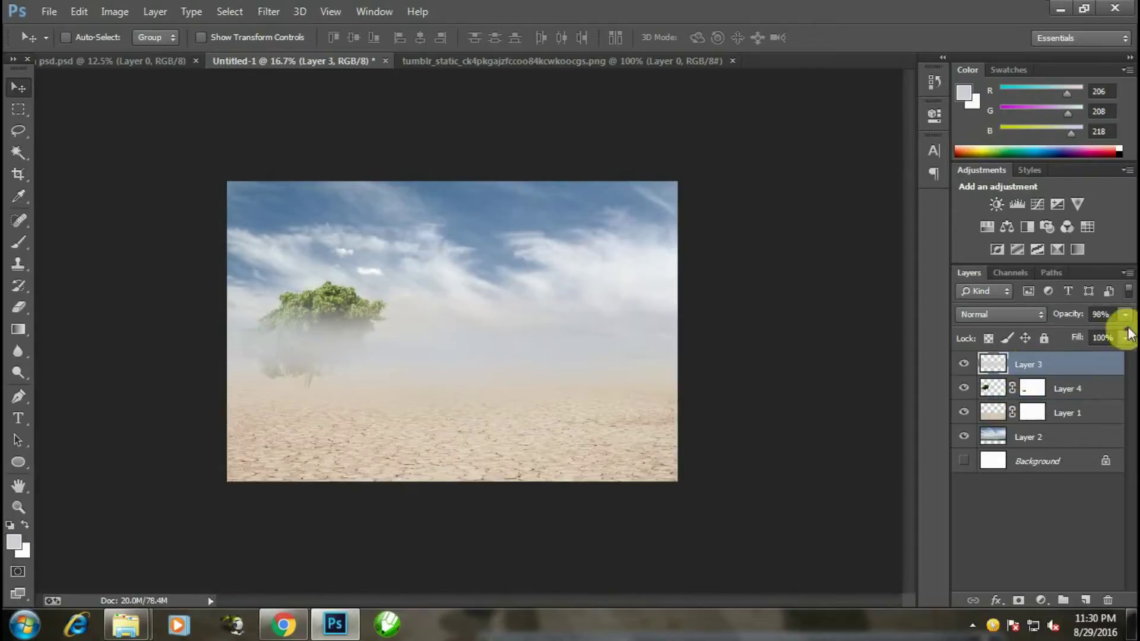
pyautogui.click(1125, 314)
pyautogui.click(1126, 332)
pyautogui.moveTo(1123, 335); pyautogui.dragTo(1101, 337)
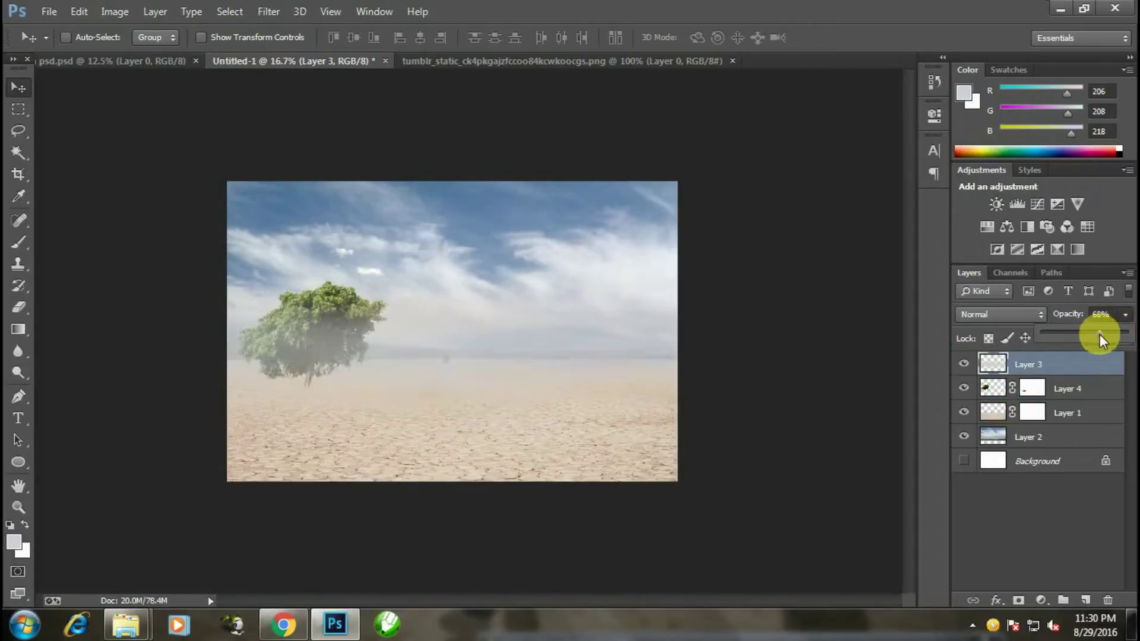
pyautogui.hotkey('ctrl', '+')
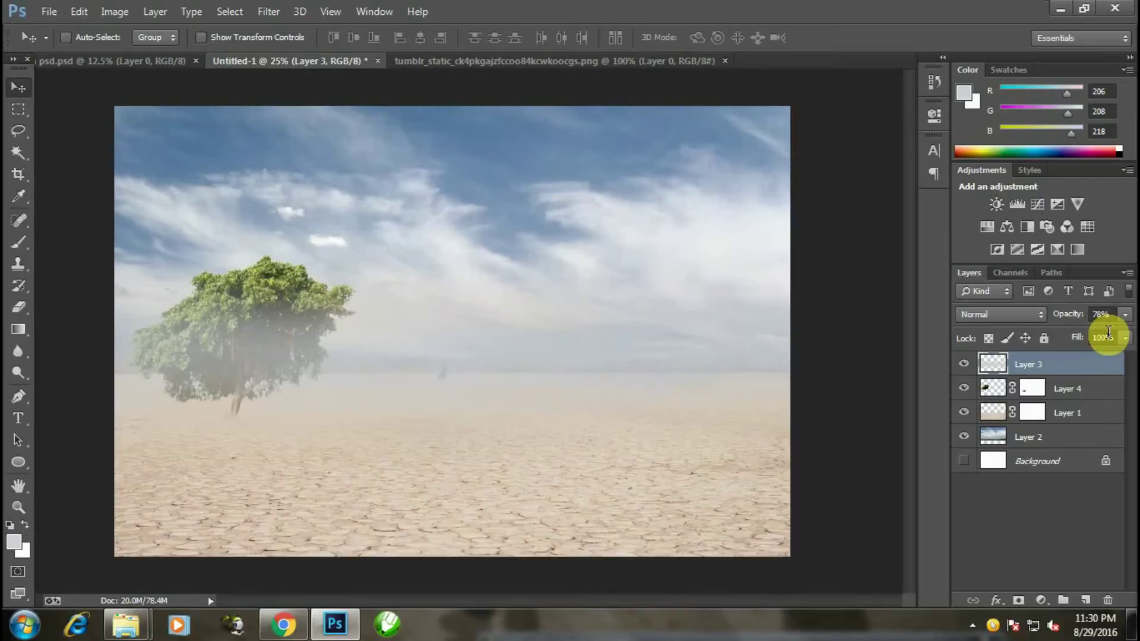
pyautogui.click(1126, 315)
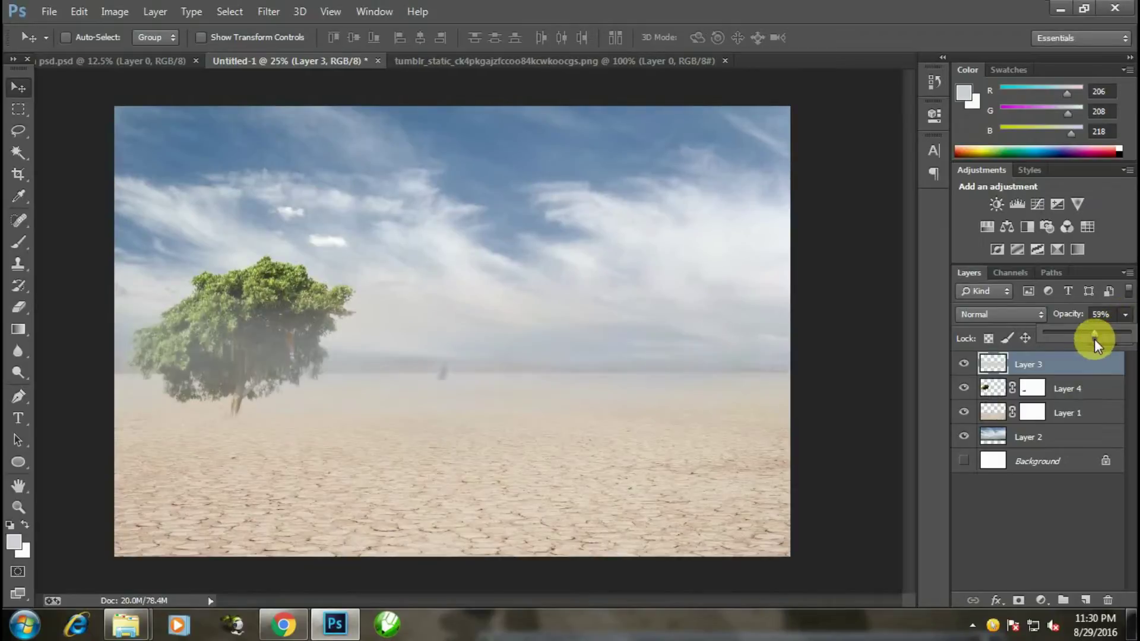
pyautogui.moveTo(1119, 340); pyautogui.dragTo(1120, 343)
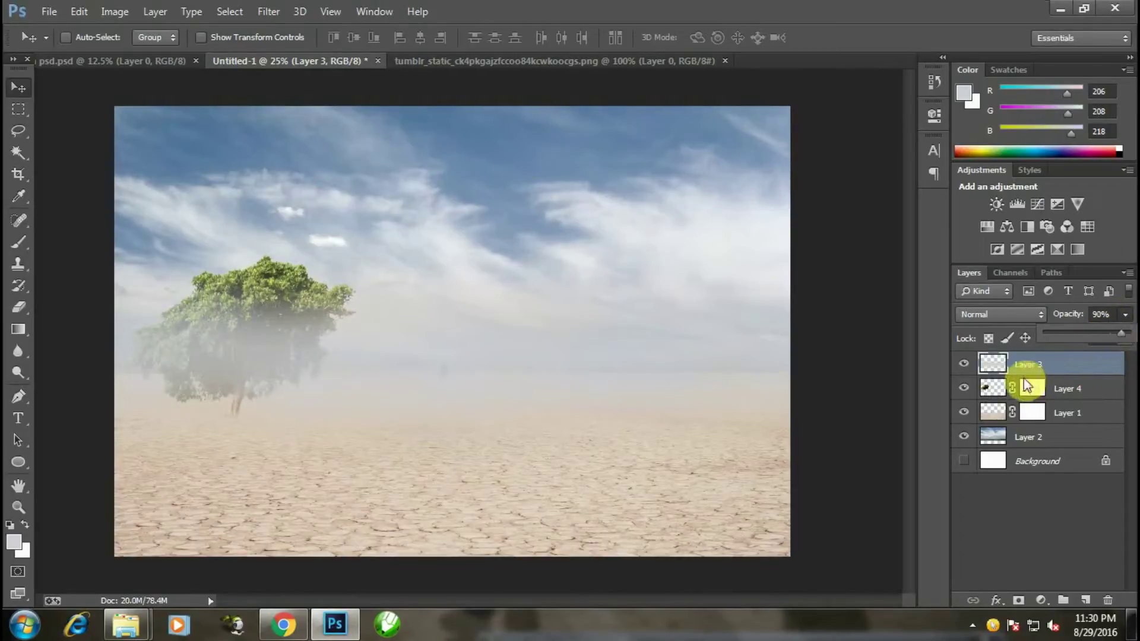
# Step: Move tree Layer 4 above the Layer 3 haze
pyautogui.click(987, 389)
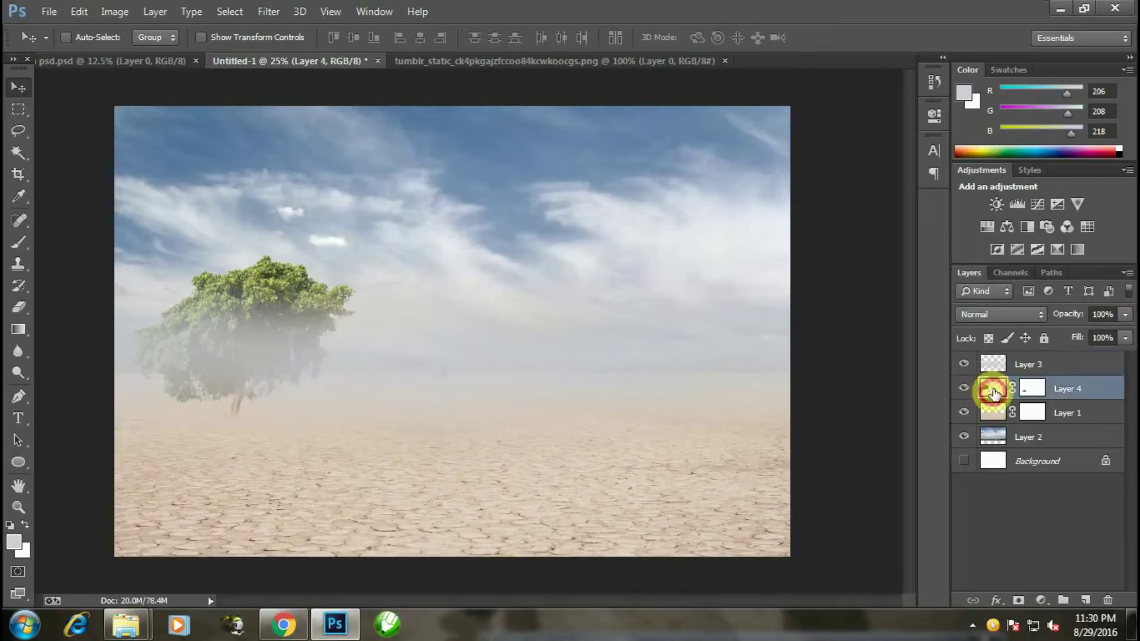
pyautogui.moveTo(991, 387); pyautogui.dragTo(991, 364)
pyautogui.hotkey('ctrl', '+')
# Step: Tone down the tree on Layer 4 with Hue/Saturation: Saturation -47, Lightness -9
pyautogui.hotkey('ctrl', '-')
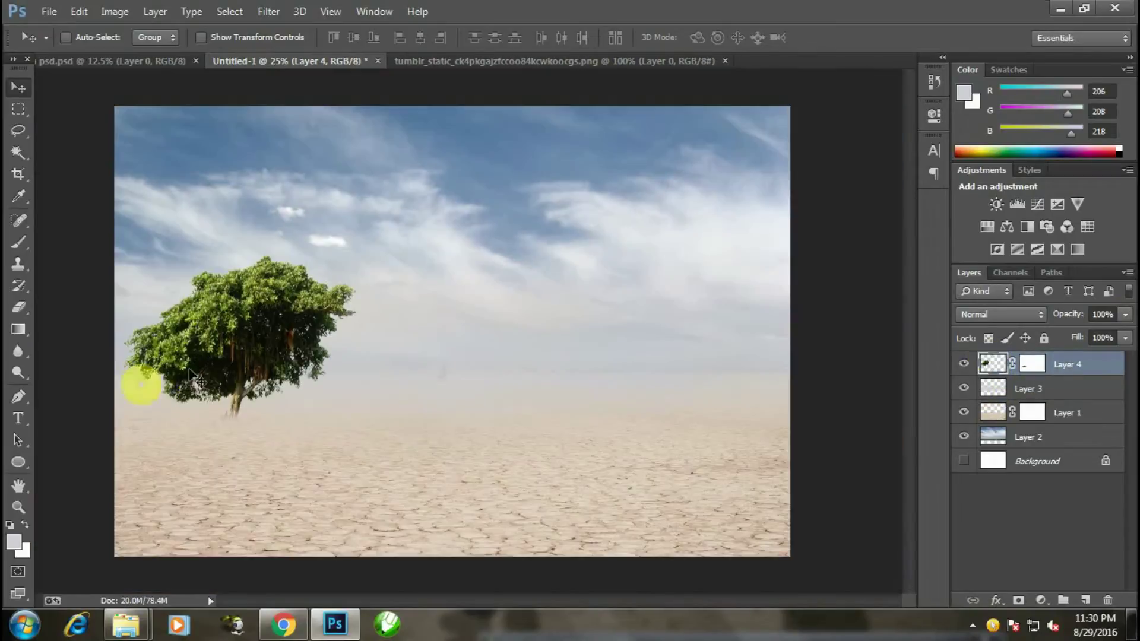
pyautogui.click(988, 364)
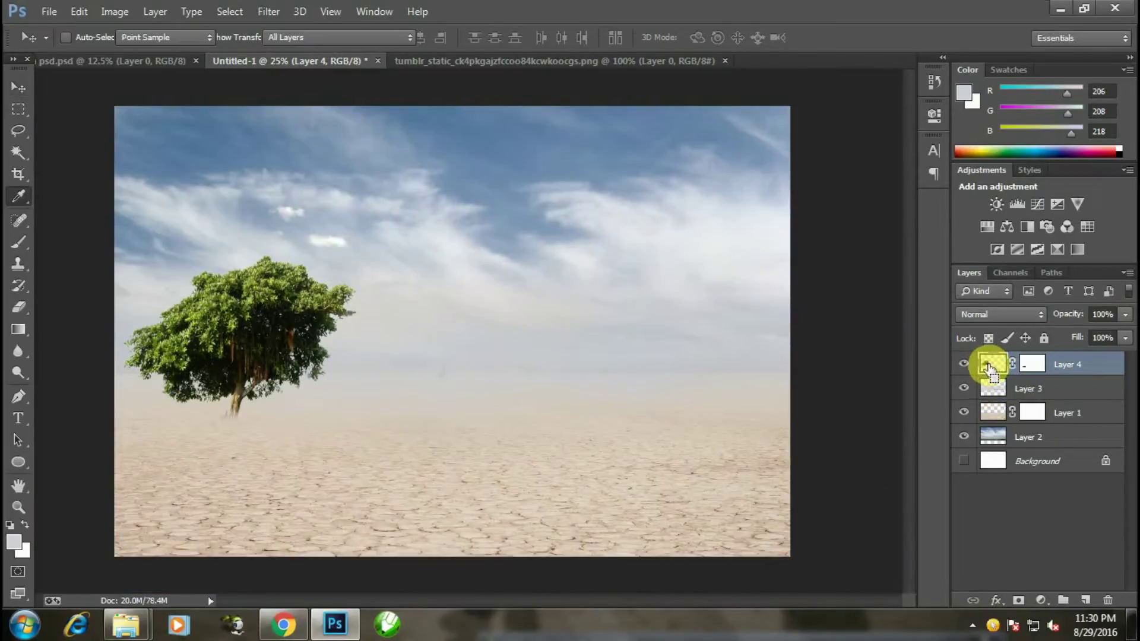
pyautogui.hotkey('ctrl', 'u')
pyautogui.moveTo(824, 298); pyautogui.dragTo(803, 294)
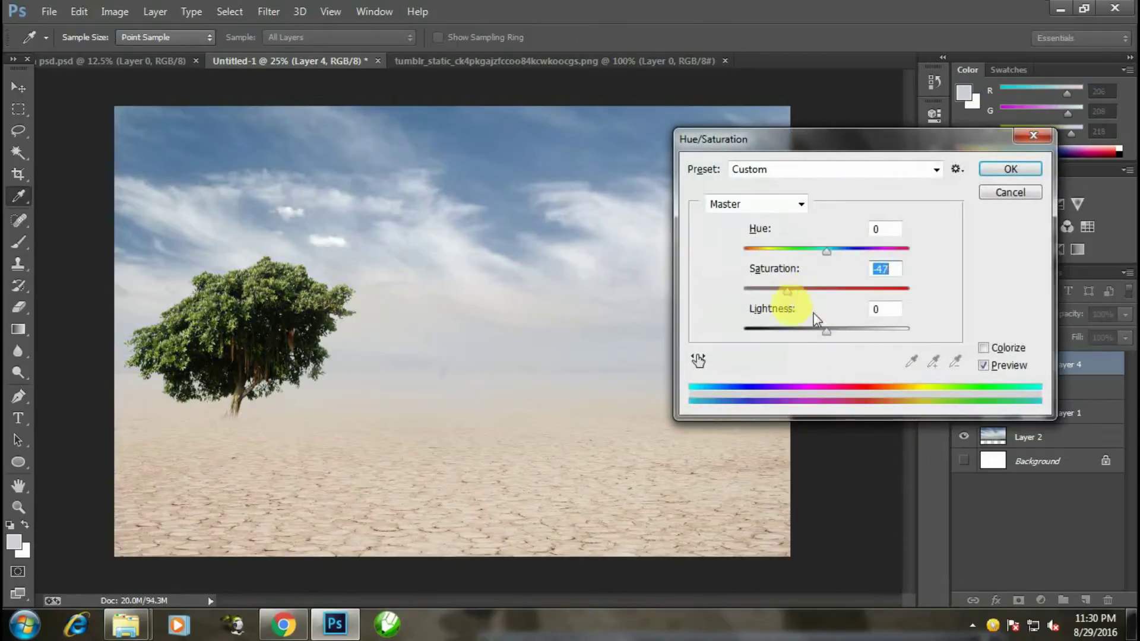
pyautogui.moveTo(825, 330); pyautogui.dragTo(819, 331)
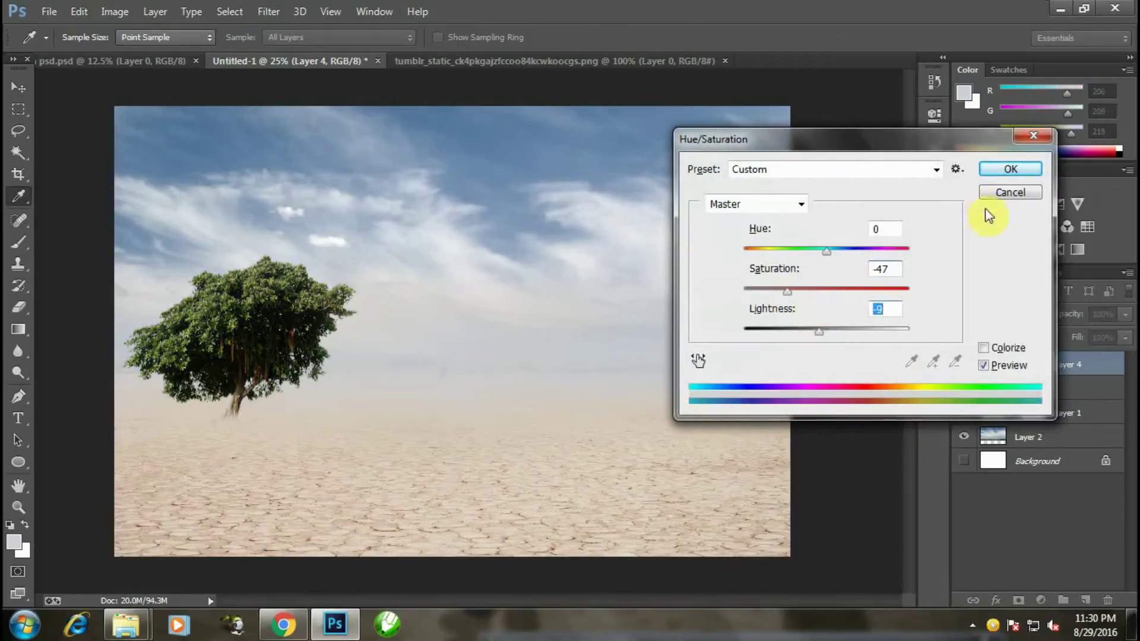
pyautogui.click(998, 170)
# Step: Bring up the context options for Layer 4's layer mask
pyautogui.press('v')
pyautogui.hotkey('ctrl', '-')
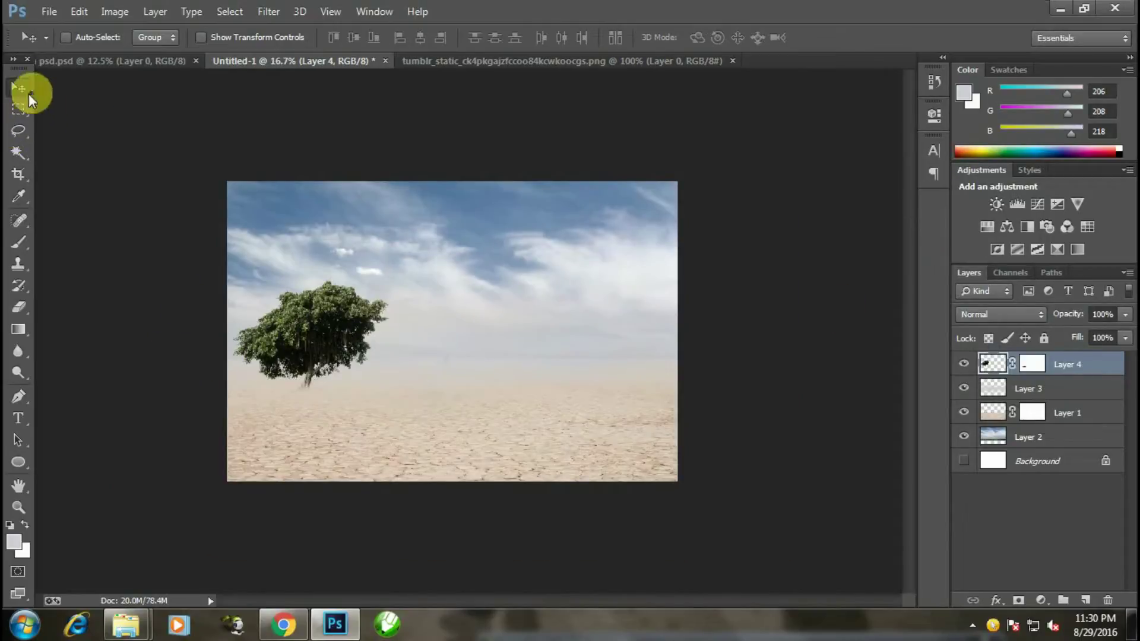
pyautogui.rightClick(1032, 364)
# Step: Apply Layer 4's mask, then duplicate the tree and flip and squash the copy below the trunk, then open Levels
pyautogui.click(982, 420)
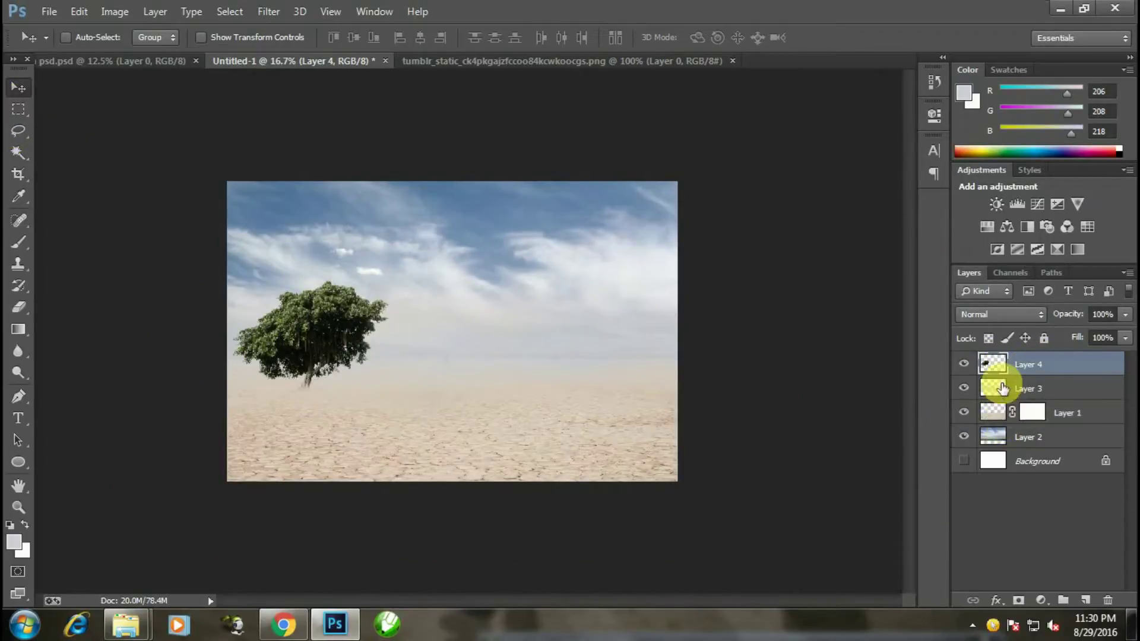
pyautogui.hotkey('ctrl', 'j')
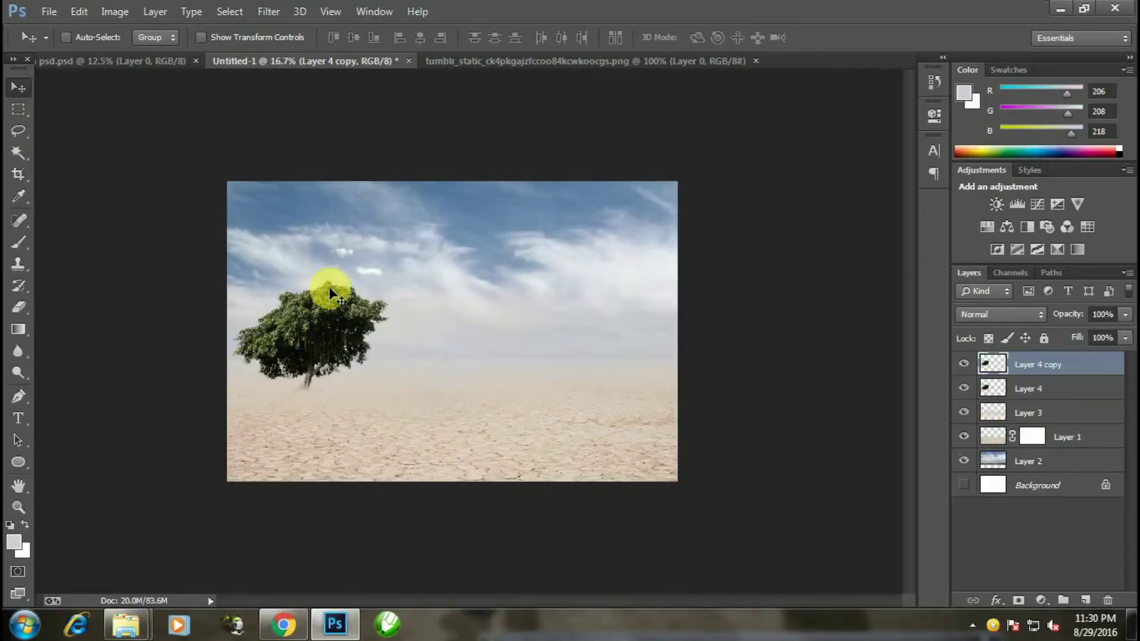
pyautogui.hotkey('ctrl', 't')
pyautogui.moveTo(308, 268)
pyautogui.mouseDown()
pyautogui.moveTo(300, 458)
pyautogui.moveTo(312, 411)
pyautogui.mouseUp()
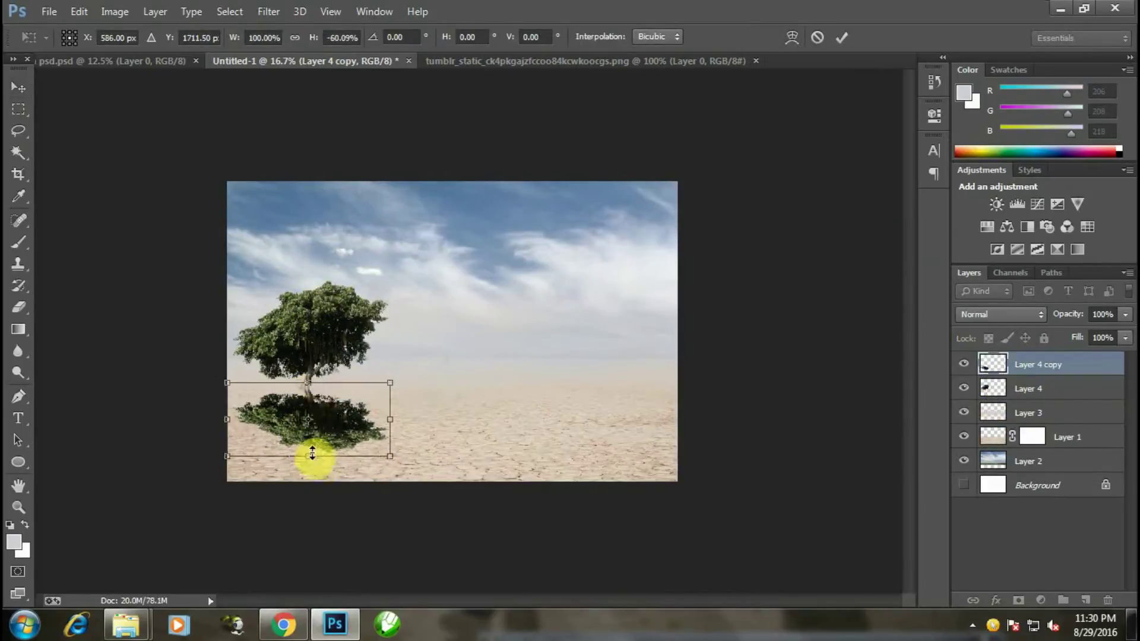
pyautogui.moveTo(309, 456); pyautogui.dragTo(312, 419)
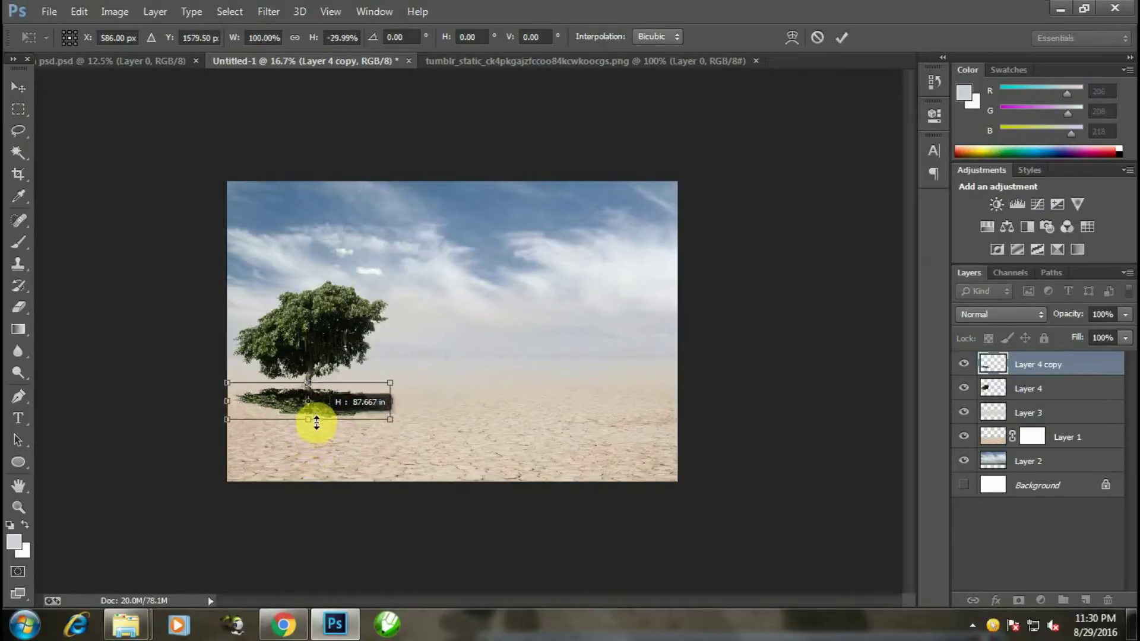
pyautogui.click(841, 38)
pyautogui.hotkey('ctrl', '=')
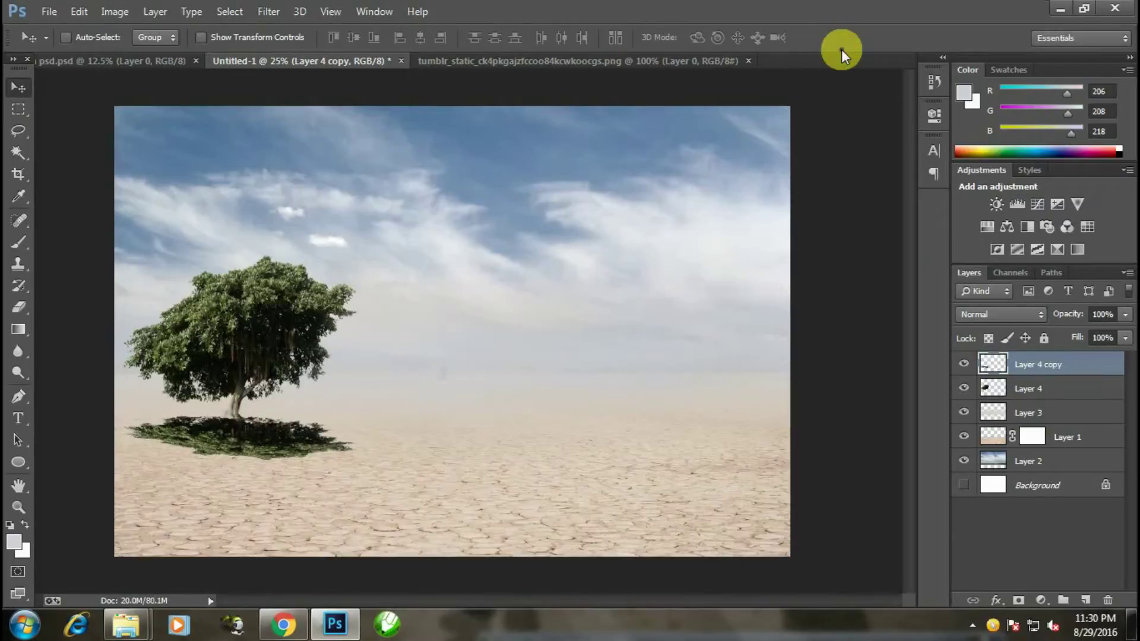
pyautogui.hotkey('ctrl', 'l')
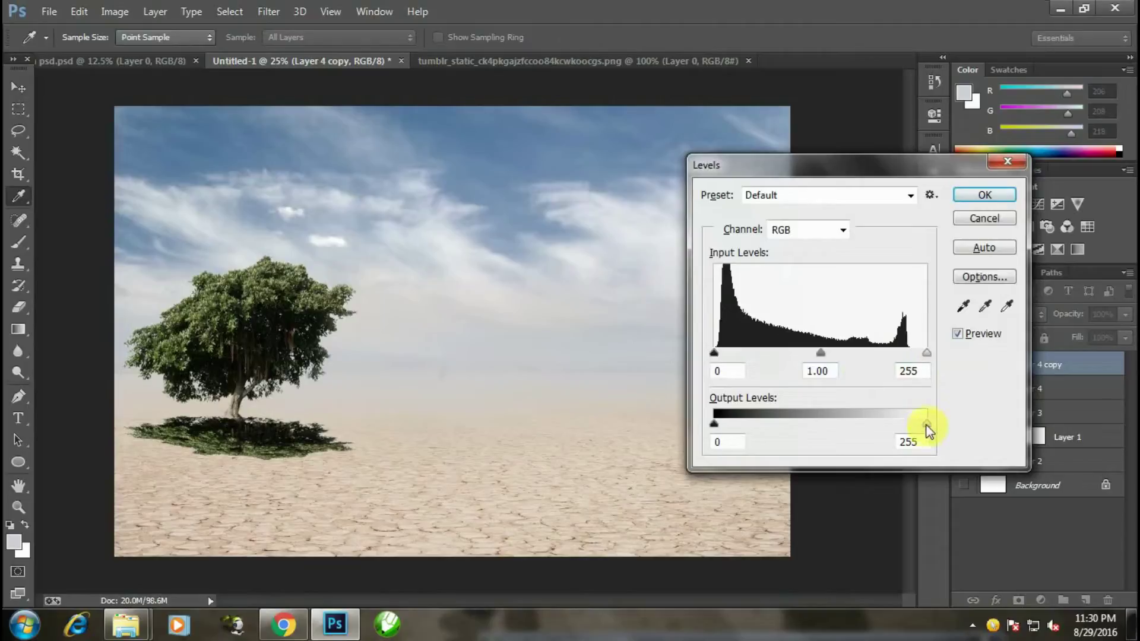
# Step: Turn the flipped copy solid black with Levels output white 0, then Gaussian Blur it at radius 8.2
pyautogui.moveTo(928, 428); pyautogui.dragTo(587, 419)
pyautogui.click(984, 195)
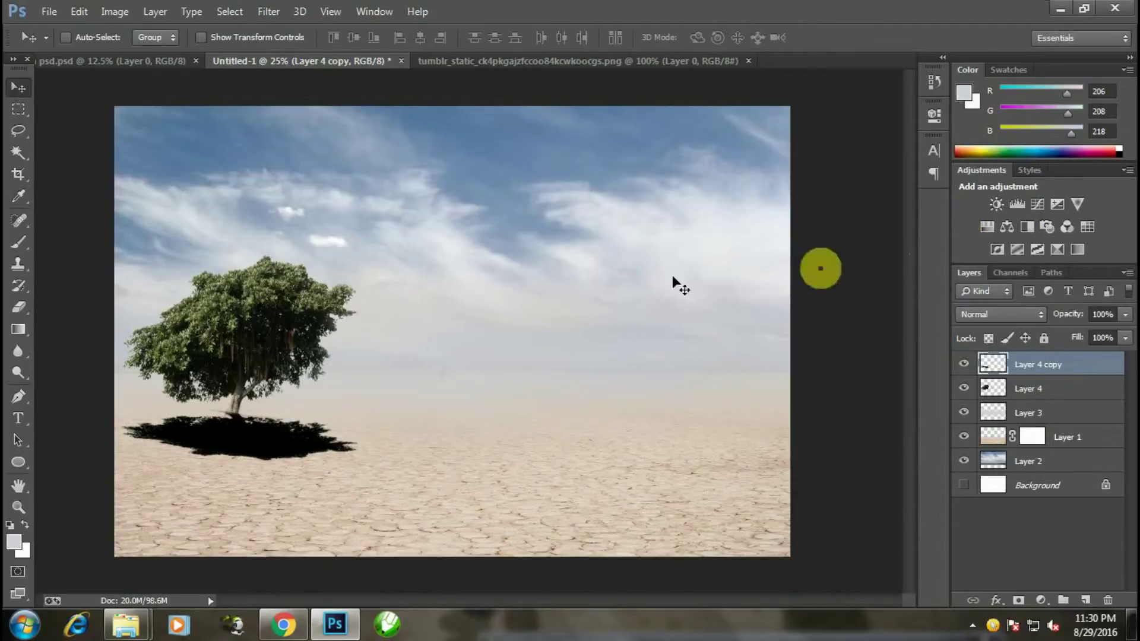
pyautogui.click(268, 11)
pyautogui.click(535, 312)
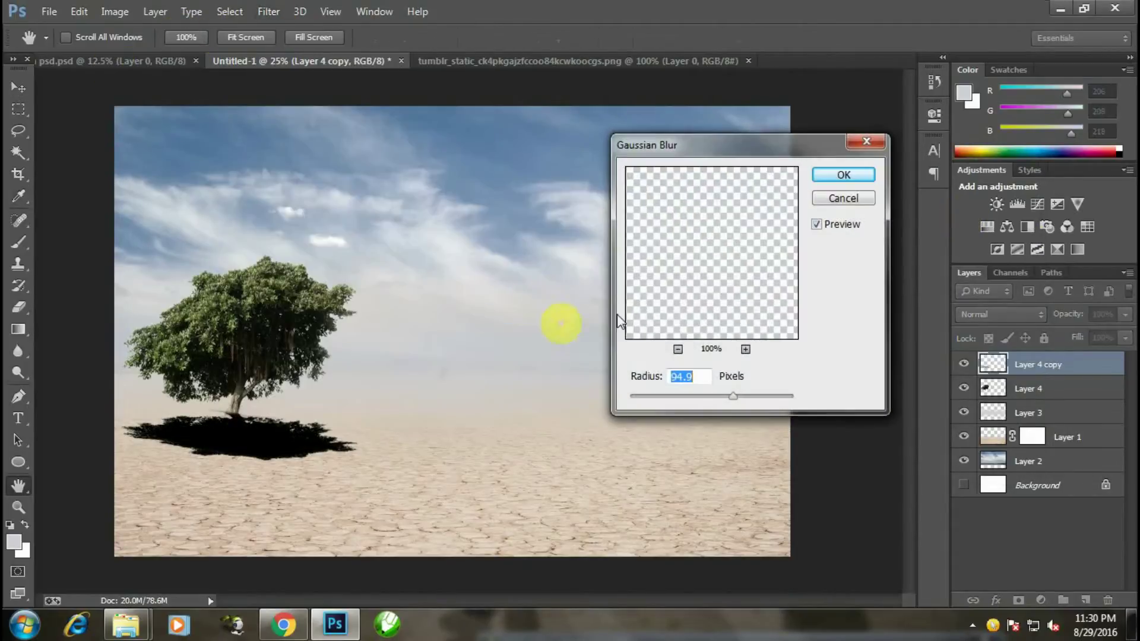
pyautogui.click(689, 397)
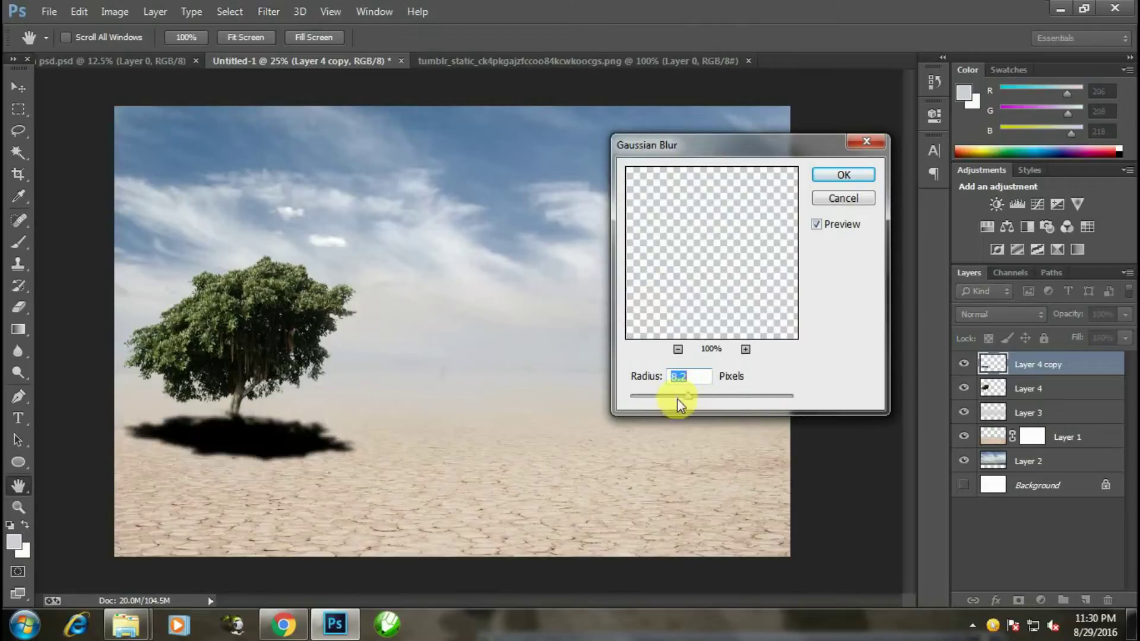
pyautogui.click(846, 175)
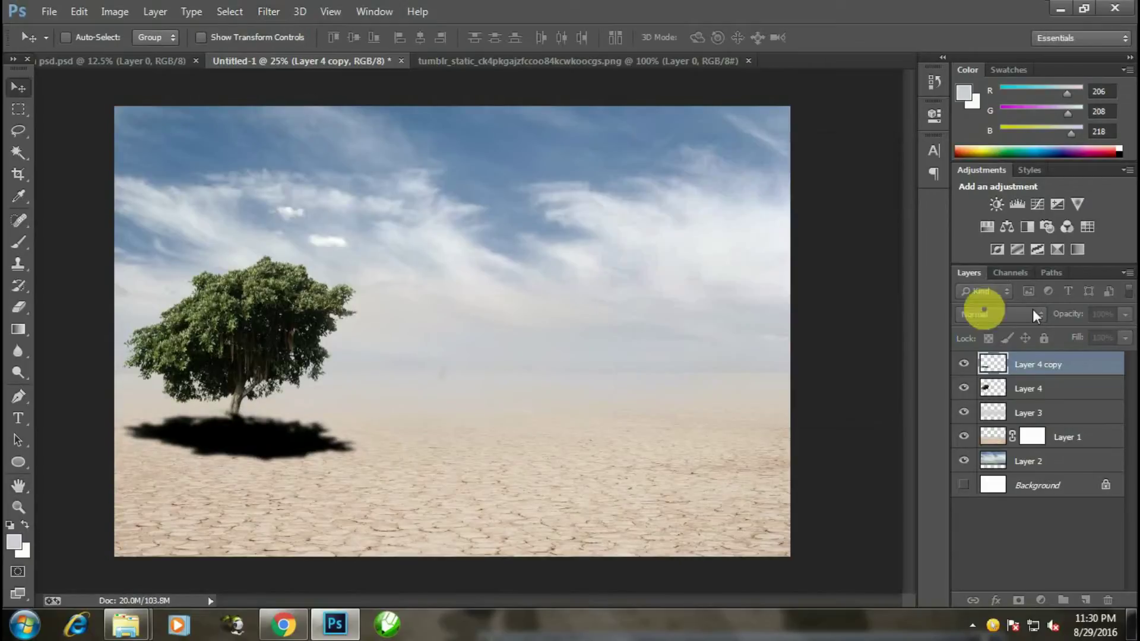
# Step: Move the shadow layer below Layer 4 and set its opacity to 25%
pyautogui.click(1126, 317)
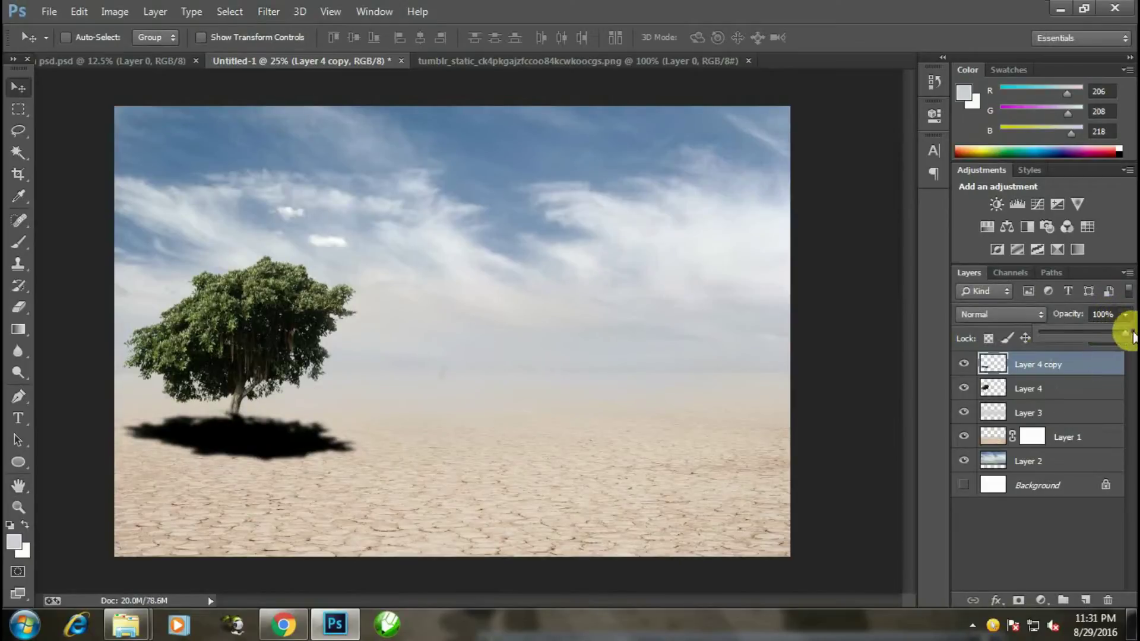
pyautogui.moveTo(1074, 341); pyautogui.dragTo(1081, 341)
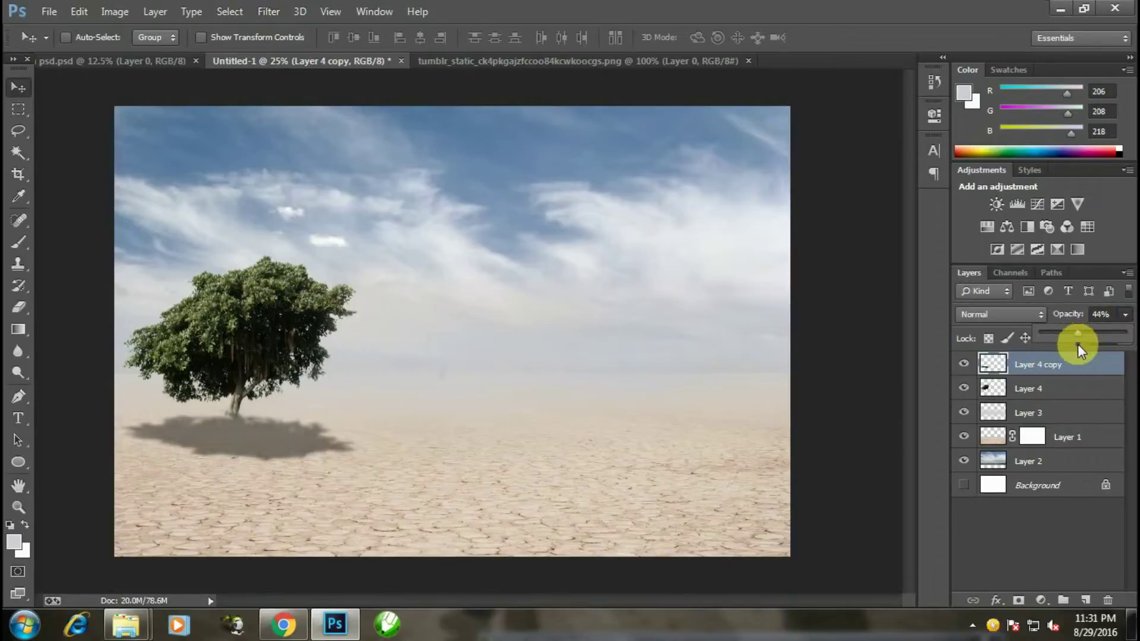
pyautogui.keyDown('shift'); pyautogui.click(1036, 388); pyautogui.keyUp('shift')
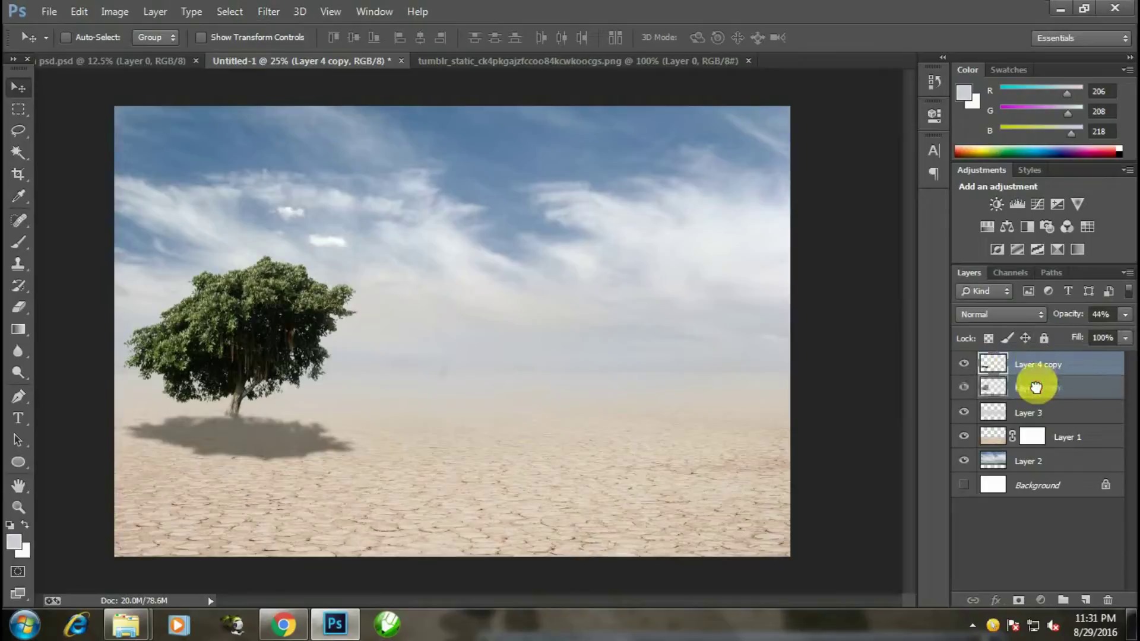
pyautogui.moveTo(1036, 387); pyautogui.dragTo(1039, 392)
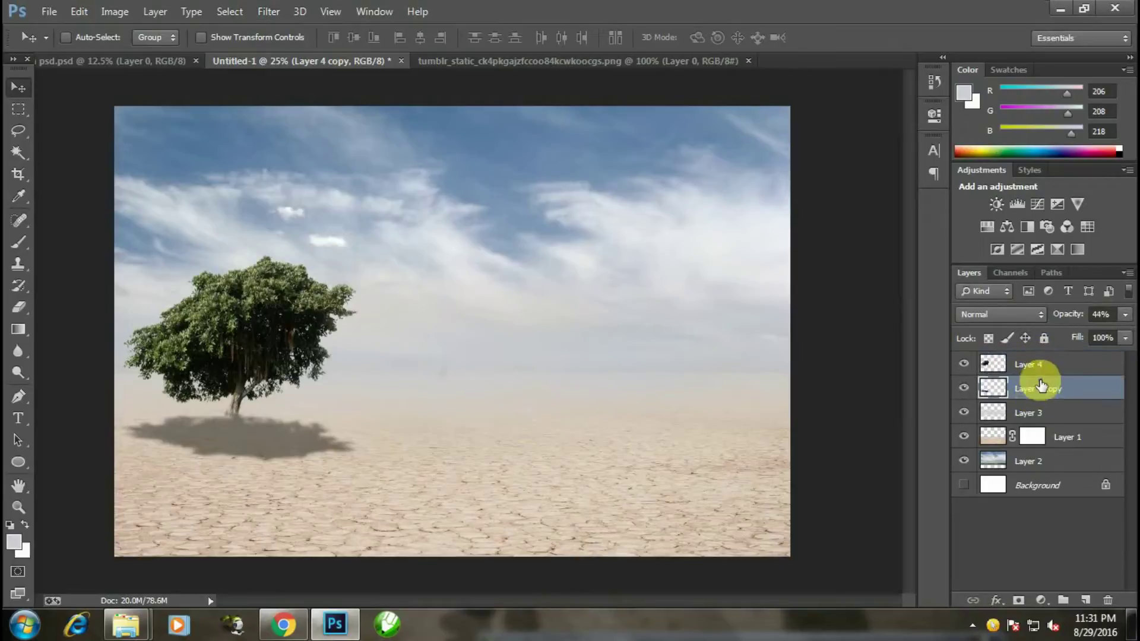
pyautogui.hotkey('ctrl', '-')
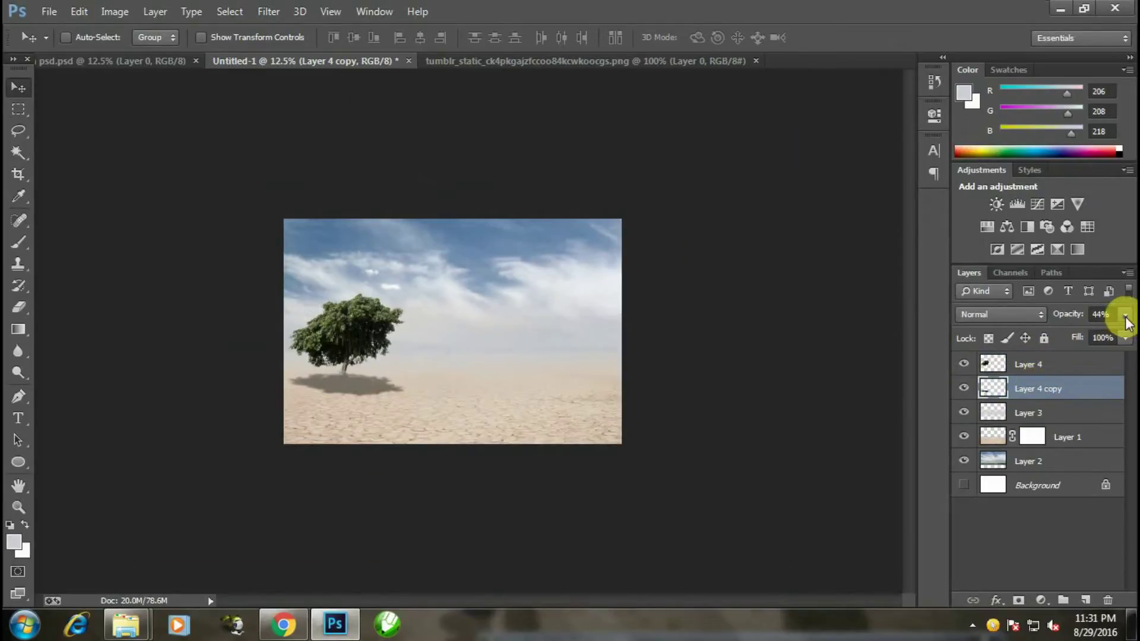
pyautogui.click(1125, 314)
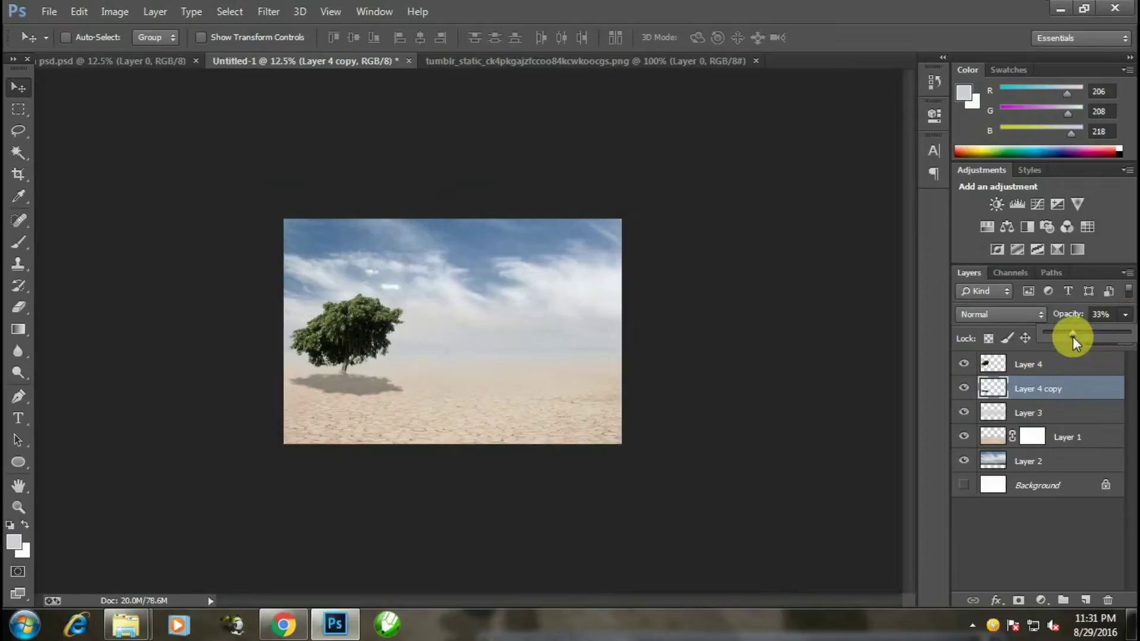
pyautogui.moveTo(1074, 336); pyautogui.dragTo(1066, 339)
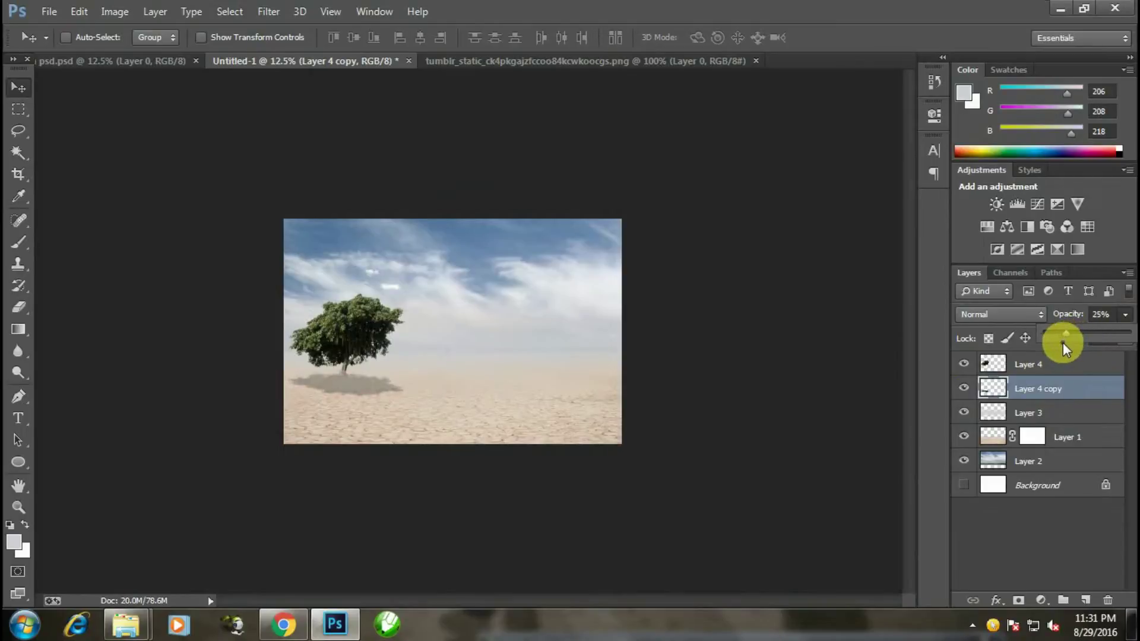
pyautogui.hotkey('ctrl', '+')
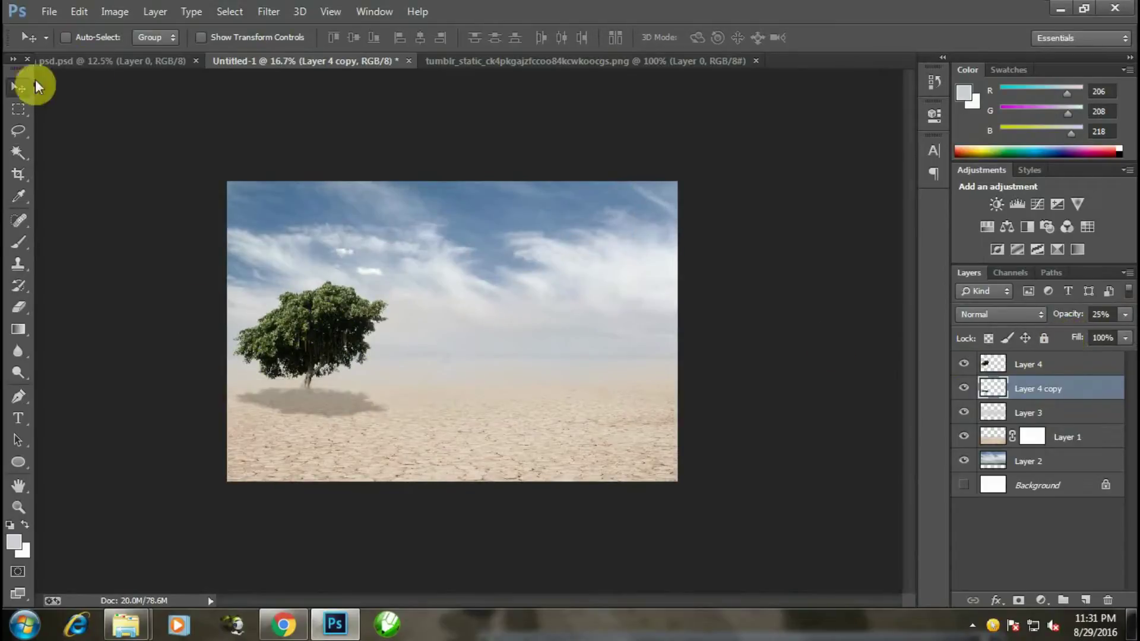
# Step: Bring the boy cutout into the desert composite, scaled to about half size and standing on the ground
pyautogui.hotkey('ctrl', 'Tab')
pyautogui.hotkey('ctrl', 'Tab')
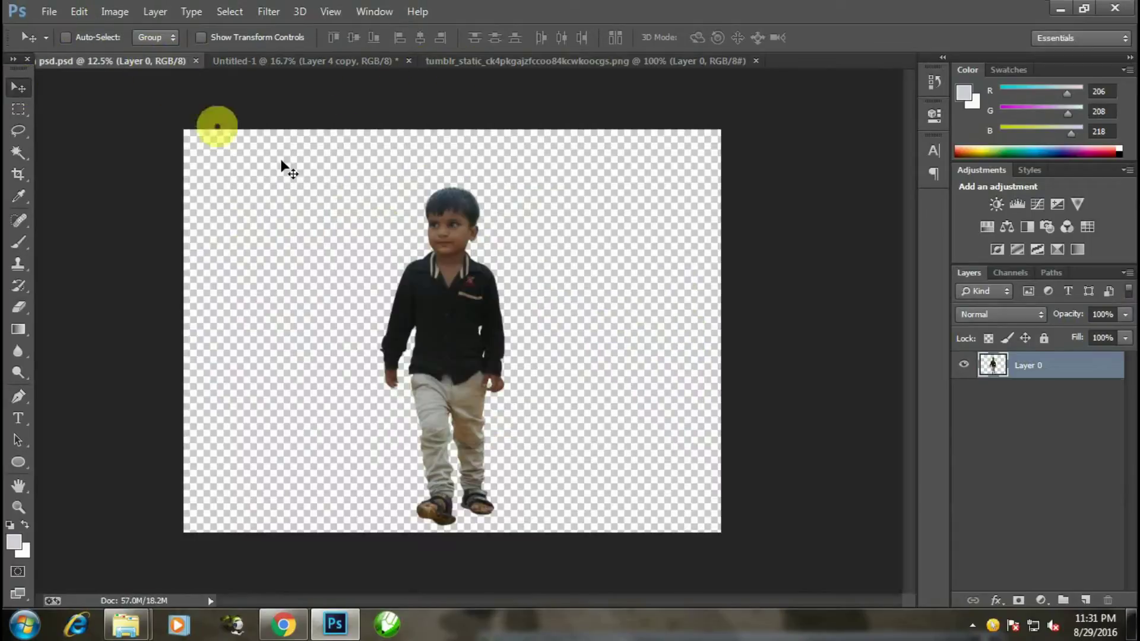
pyautogui.moveTo(440, 274); pyautogui.dragTo(404, 375)
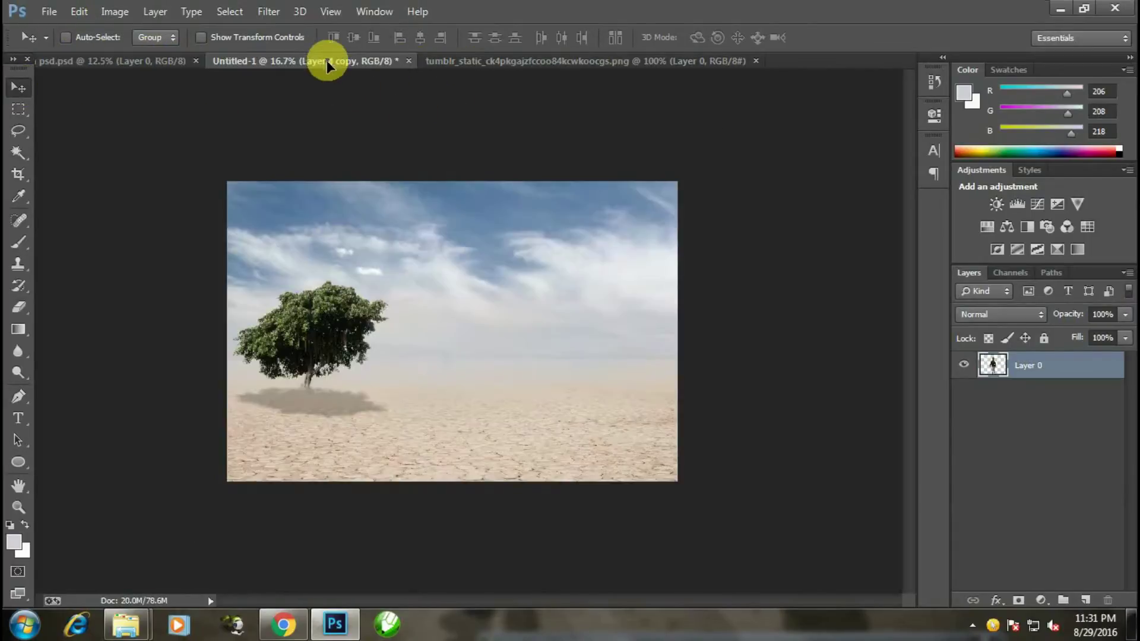
pyautogui.hotkey('ctrl', 't')
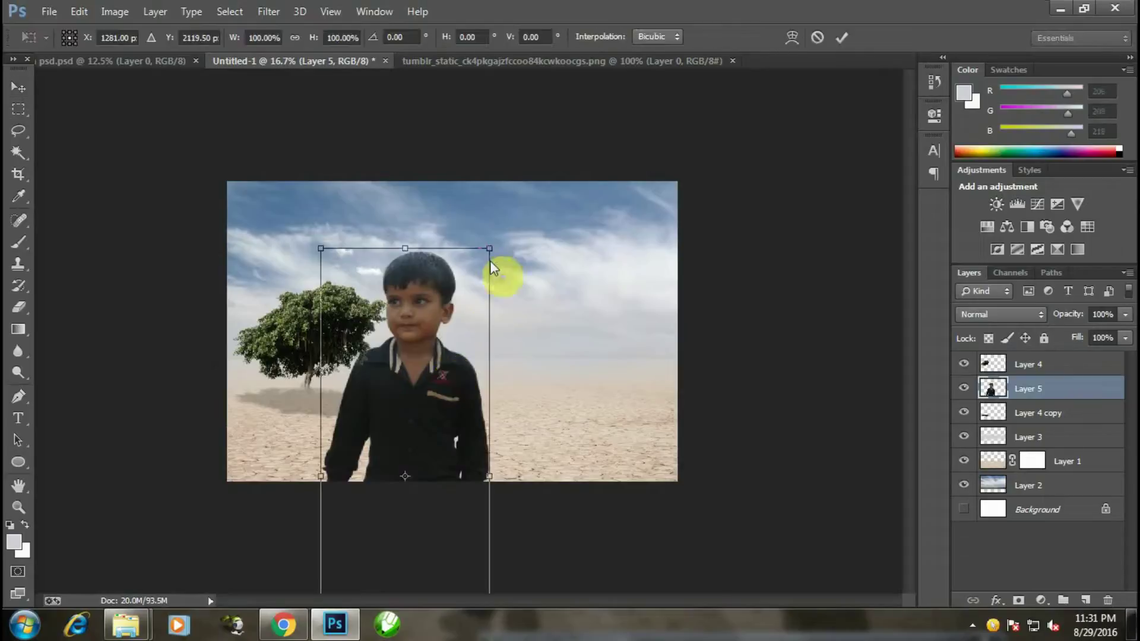
pyautogui.moveTo(492, 243); pyautogui.dragTo(450, 358)
pyautogui.moveTo(418, 431); pyautogui.dragTo(428, 297)
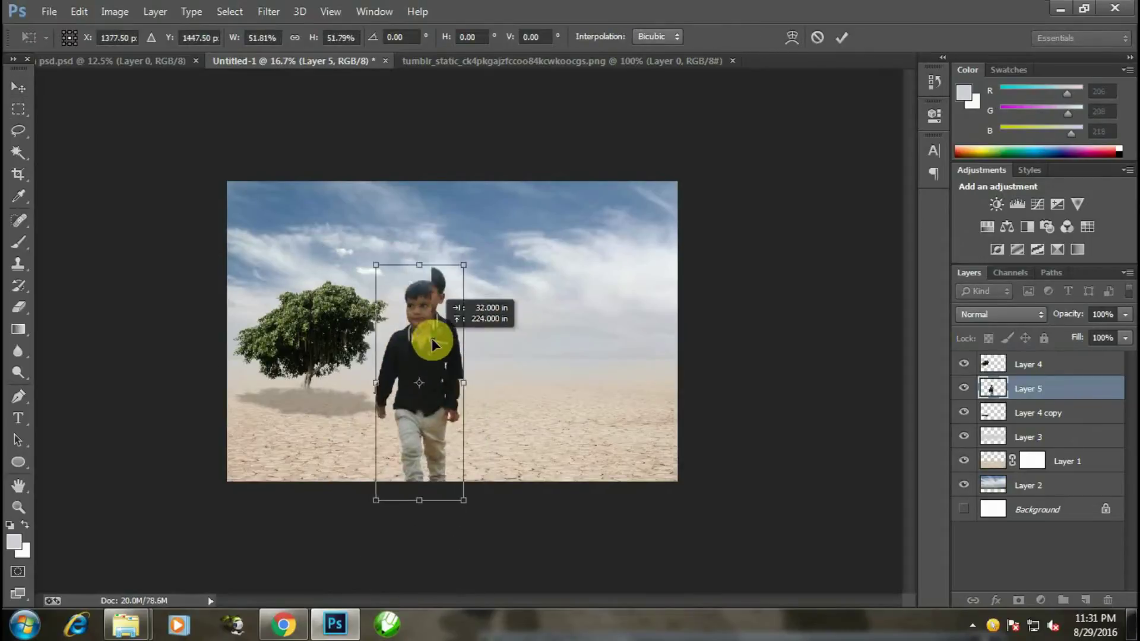
pyautogui.hotkey('ctrl', '+')
pyautogui.hotkey('ctrl', '+')
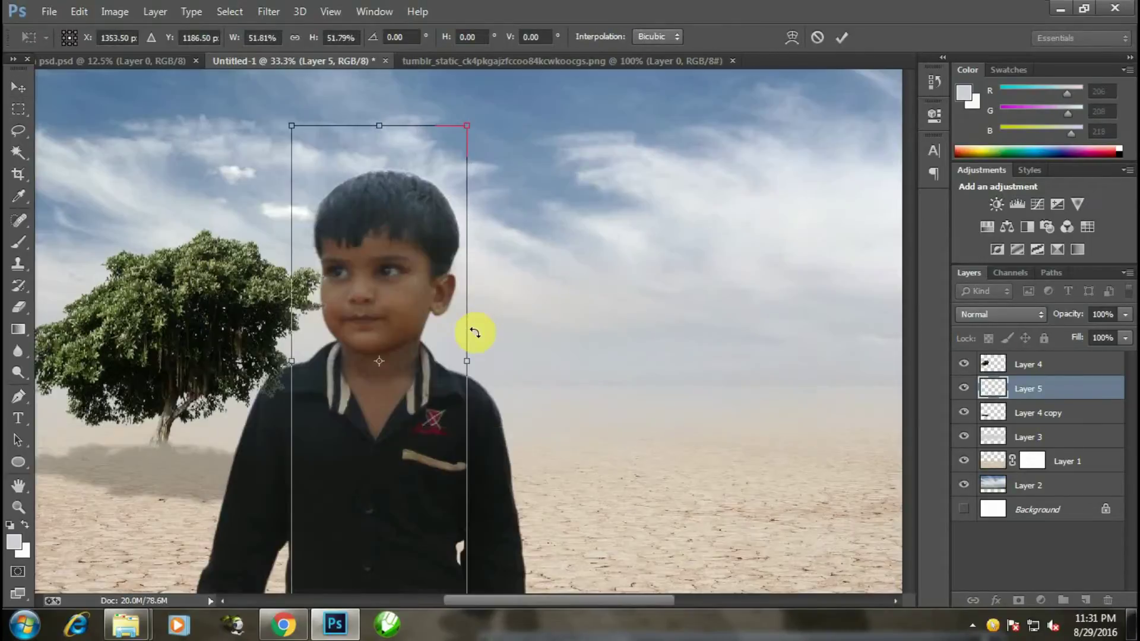
pyautogui.click(842, 36)
# Step: Stack the boy's Layer 5 above the tree layers and rotate him about 2°
pyautogui.moveTo(1005, 423); pyautogui.dragTo(992, 354)
pyautogui.hotkey('ctrl', '-')
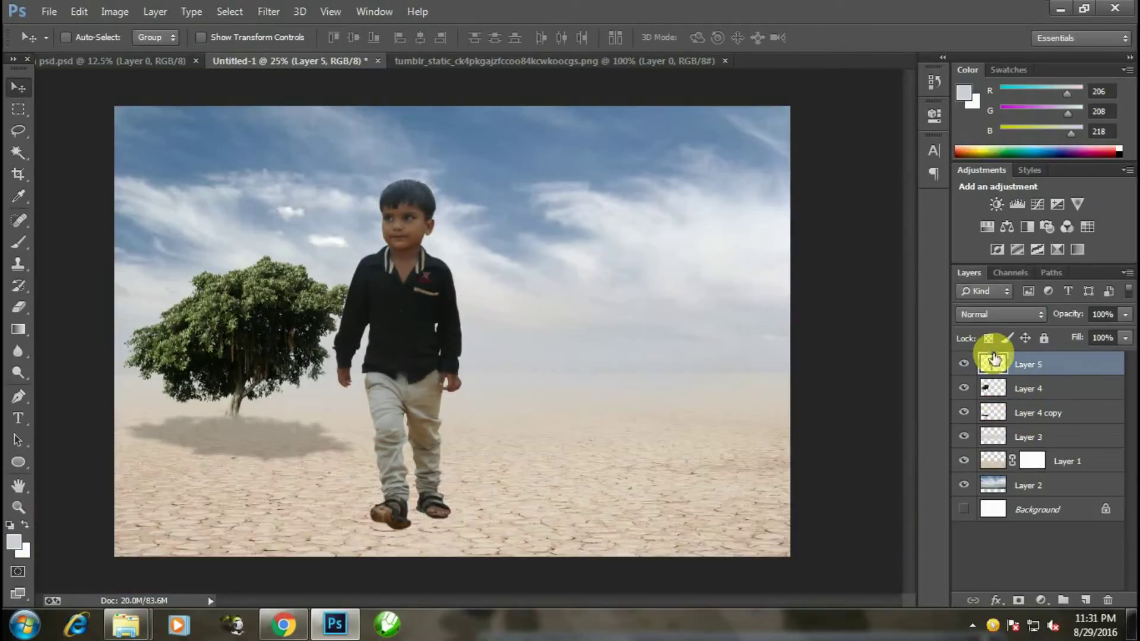
pyautogui.hotkey('ctrl', 't')
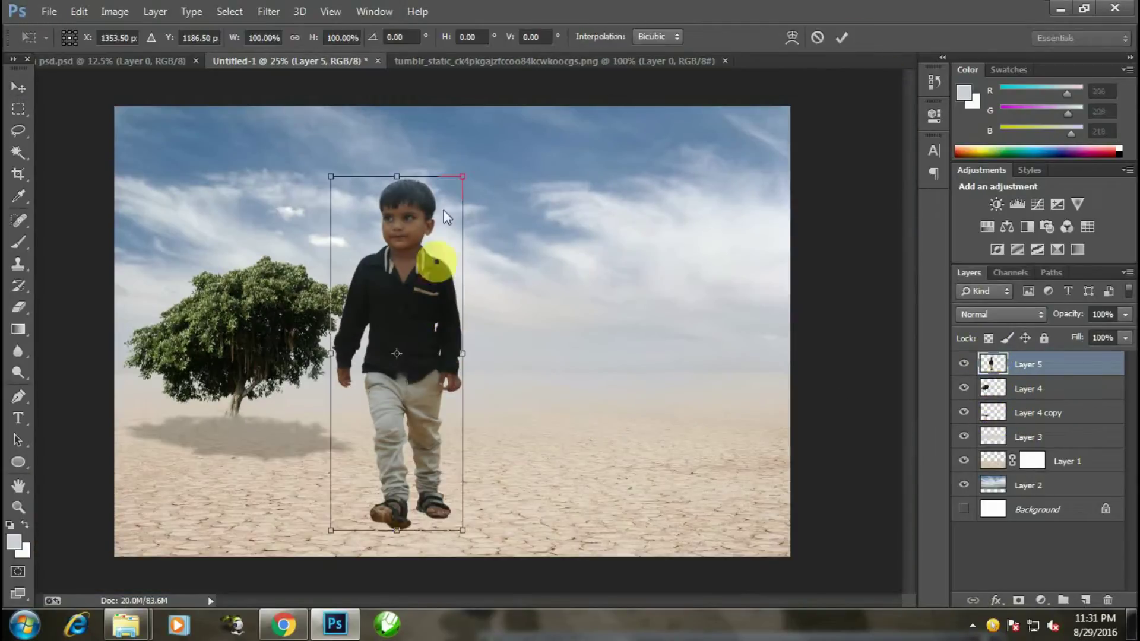
pyautogui.moveTo(469, 168)
pyautogui.mouseDown()
pyautogui.moveTo(463, 190)
pyautogui.moveTo(473, 186)
pyautogui.mouseUp()
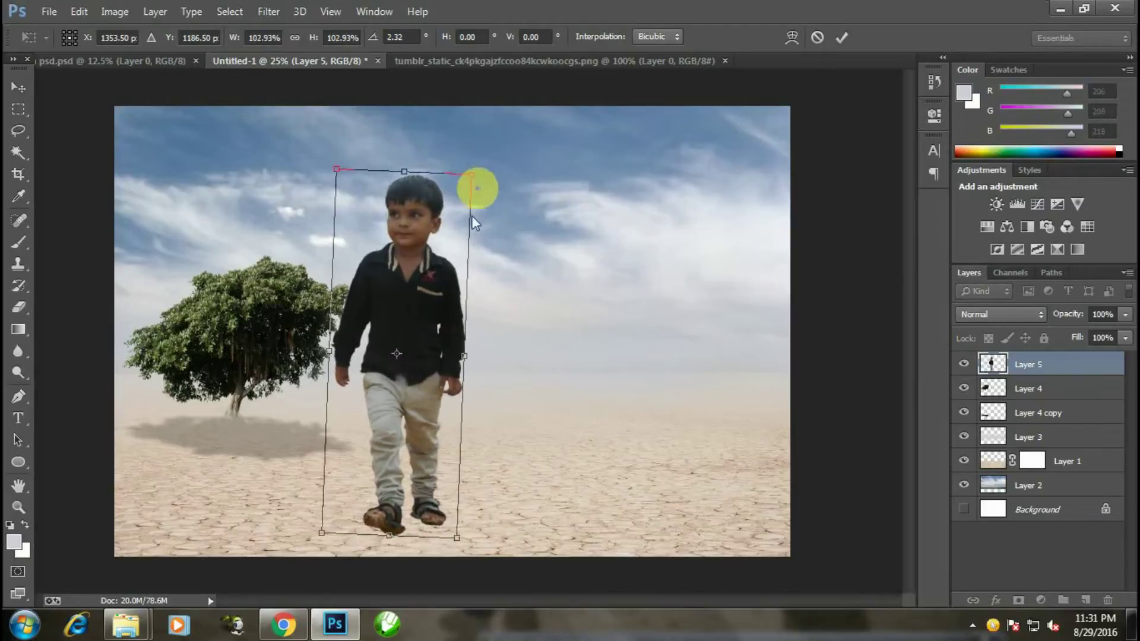
pyautogui.click(842, 37)
# Step: Move Layer 4 and Layer 4 copy further left and scale them together to about 78%
pyautogui.keyDown('ctrl'); pyautogui.click(1029, 389); pyautogui.keyUp('ctrl')
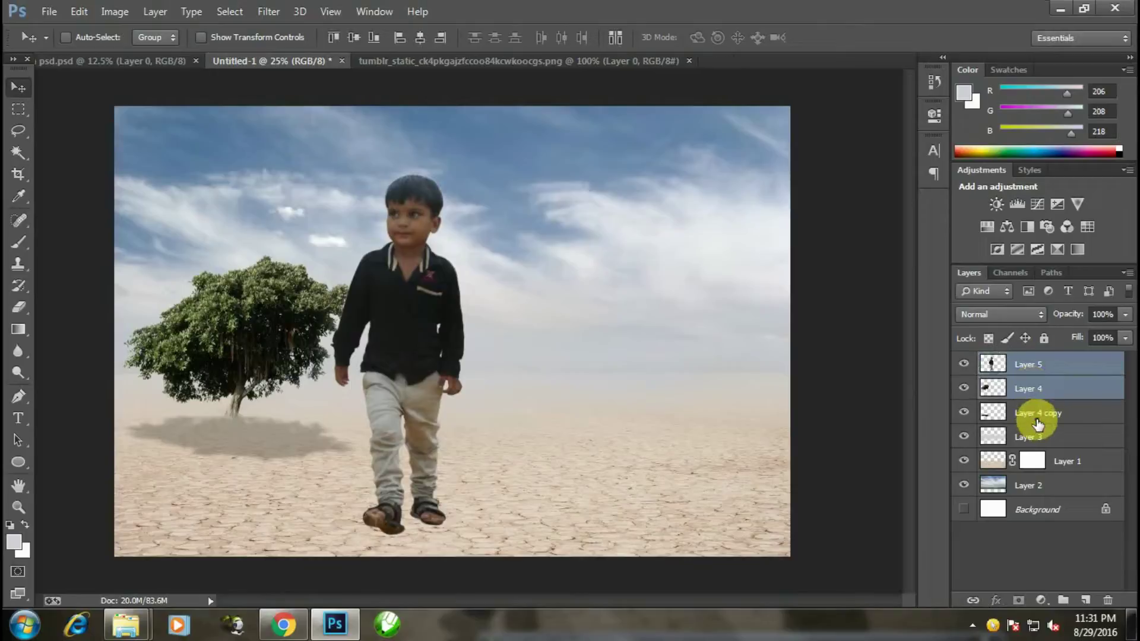
pyautogui.keyDown('ctrl'); pyautogui.click(1031, 413); pyautogui.keyUp('ctrl')
pyautogui.click(1018, 387)
pyautogui.keyDown('shift'); pyautogui.click(1015, 414); pyautogui.keyUp('shift')
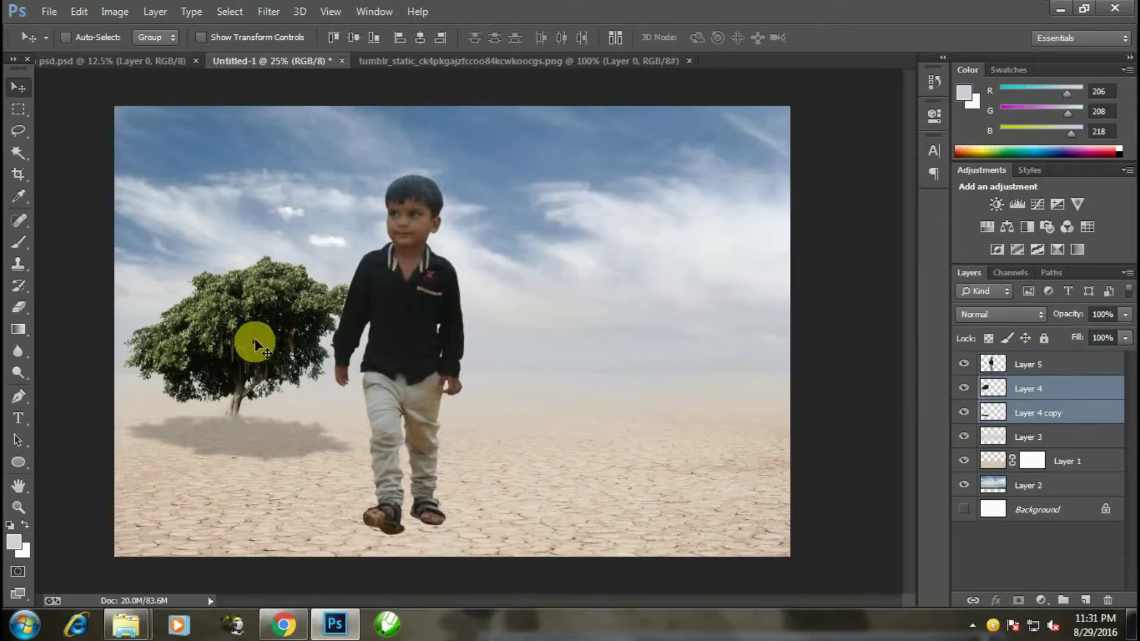
pyautogui.moveTo(255, 339); pyautogui.dragTo(211, 337)
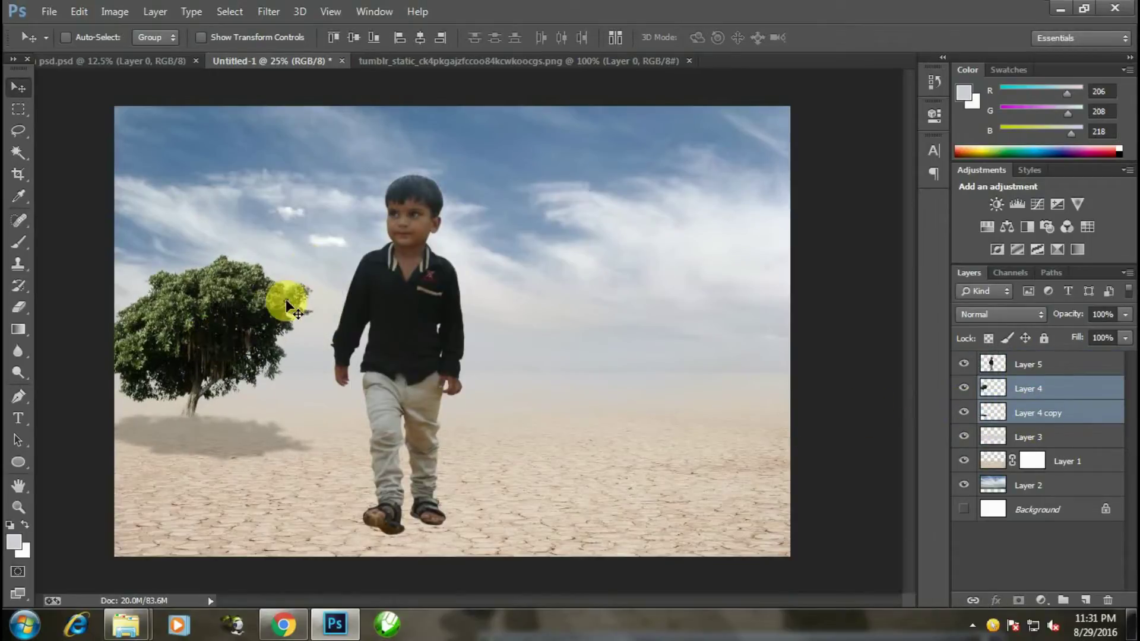
pyautogui.hotkey('ctrl', 't')
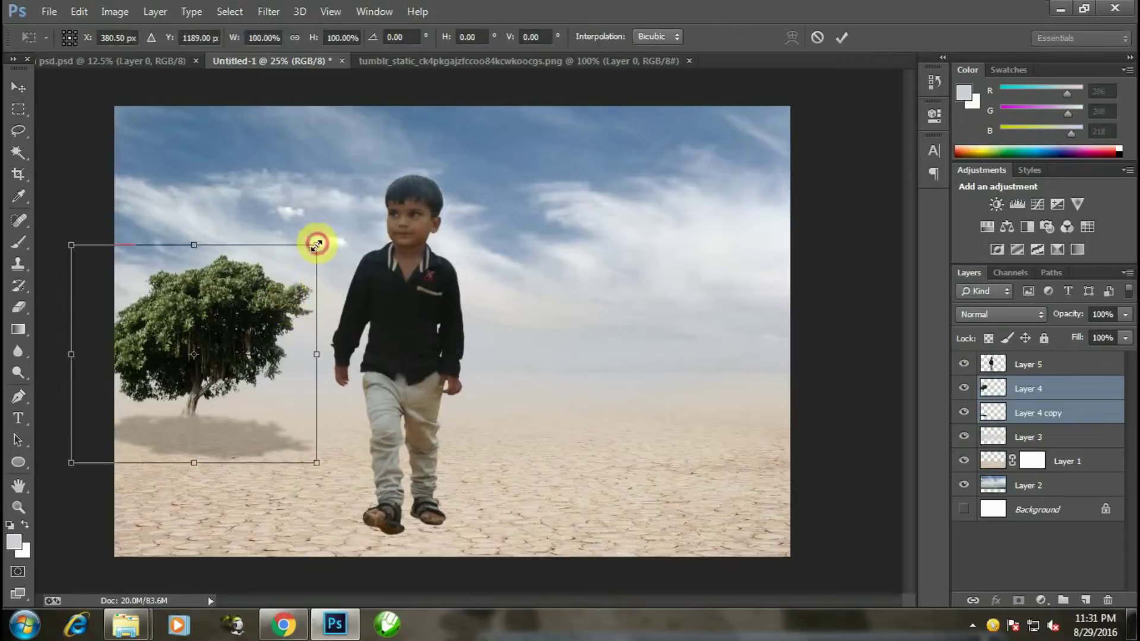
pyautogui.moveTo(316, 245); pyautogui.dragTo(287, 272)
pyautogui.moveTo(225, 350); pyautogui.dragTo(212, 339)
pyautogui.moveTo(270, 265); pyautogui.dragTo(292, 243)
pyautogui.click(842, 37)
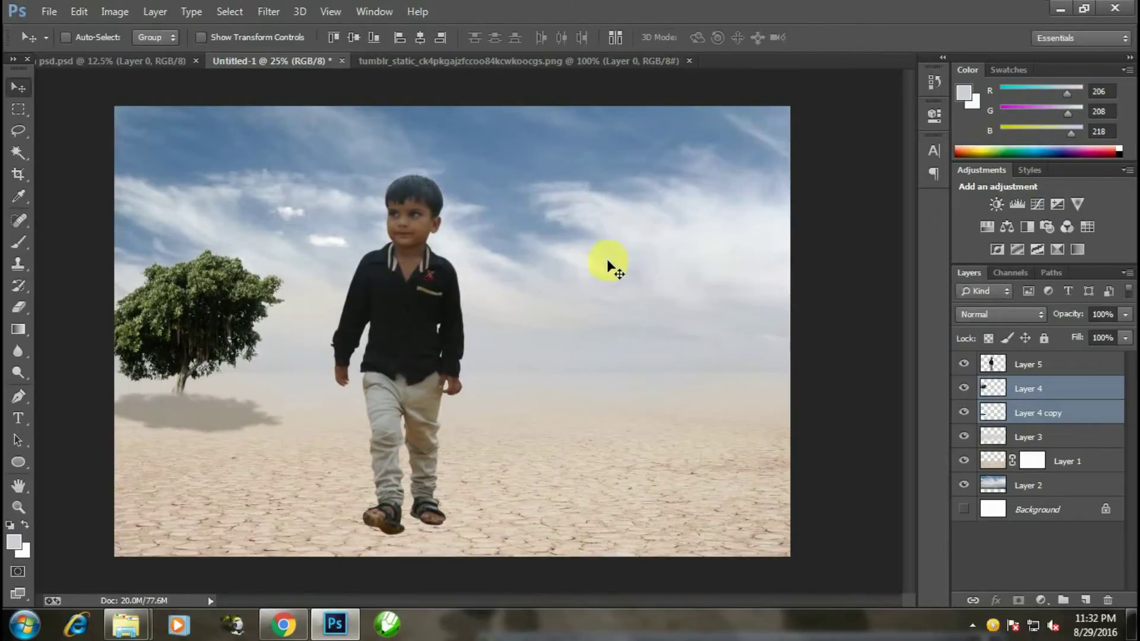
# Step: Fade the tree shadow layer to 10% opacity
pyautogui.click(999, 414)
pyautogui.click(1123, 315)
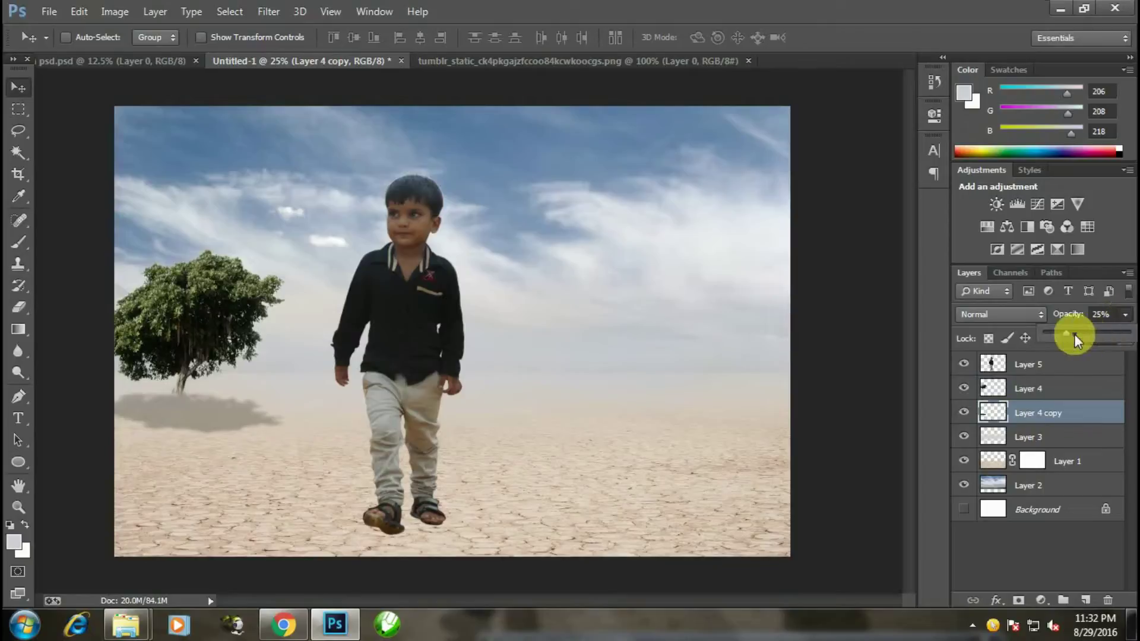
pyautogui.moveTo(1067, 333); pyautogui.dragTo(1053, 335)
pyautogui.hotkey('ctrl', '-')
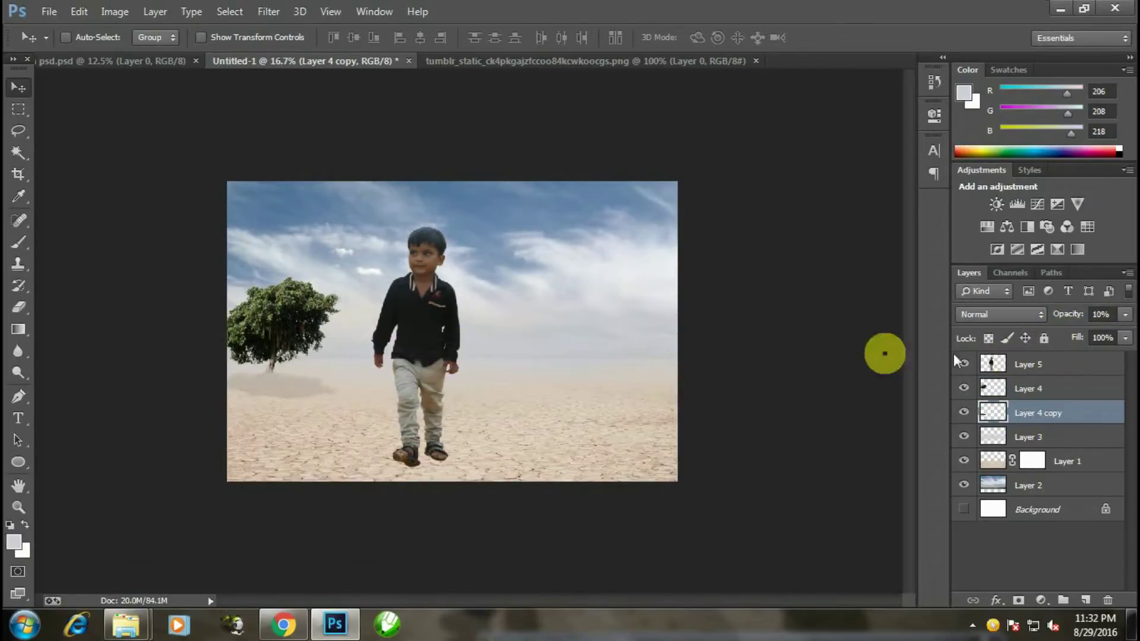
# Step: Brighten the boy's Layer 5 with a Curves midpoint raised from 118 to 147
pyautogui.click(1034, 364)
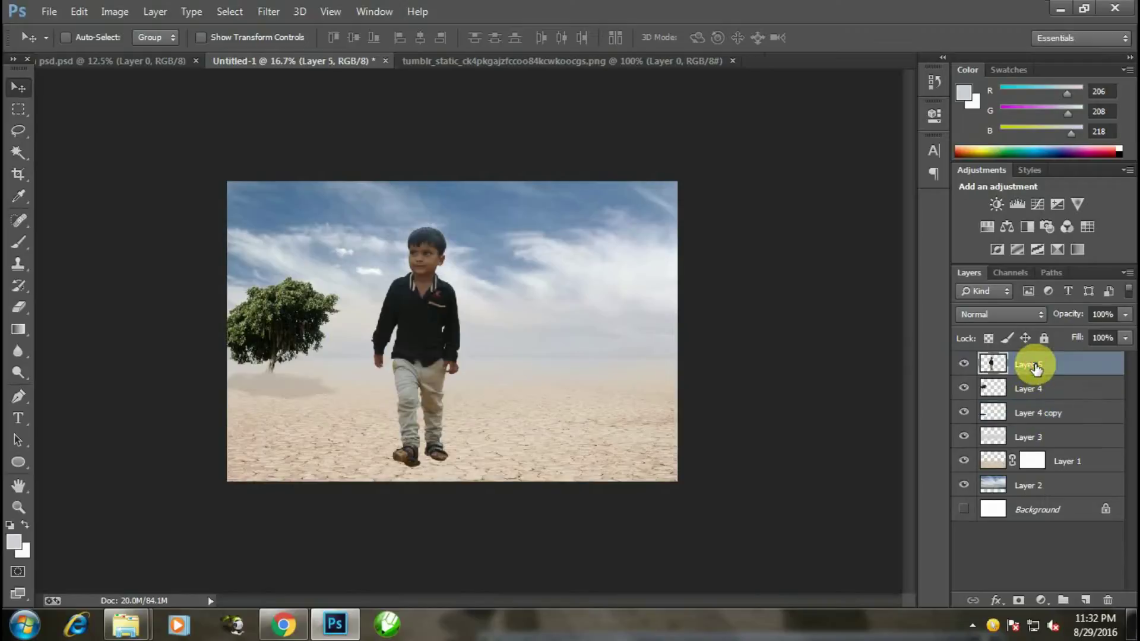
pyautogui.hotkey('ctrl', 'm')
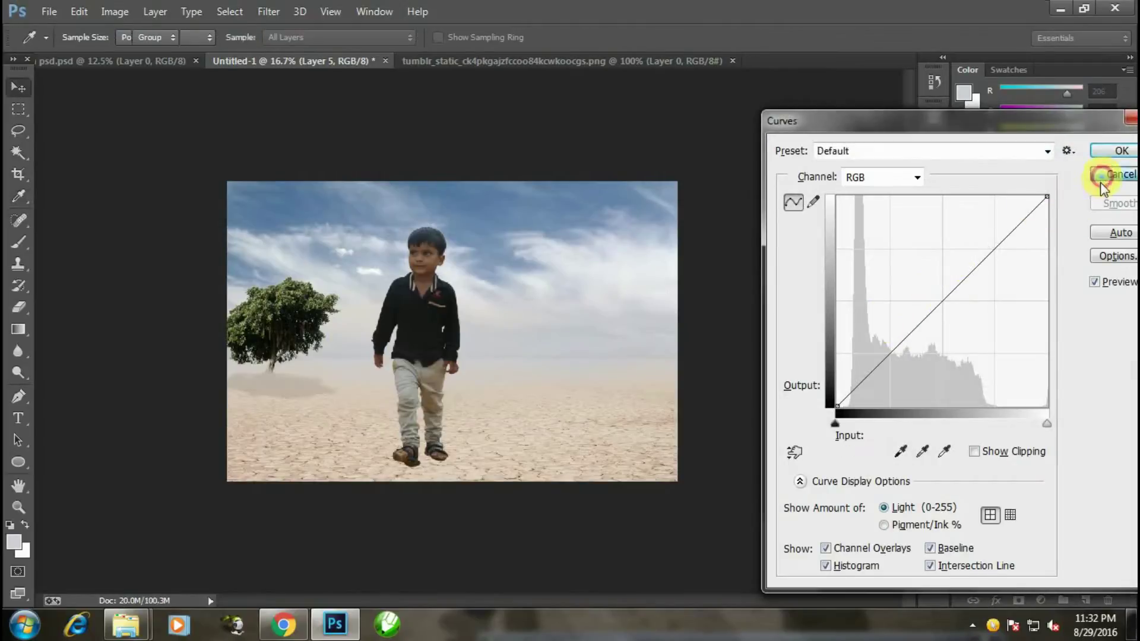
pyautogui.click(1101, 181)
pyautogui.hotkey('ctrl', 'm')
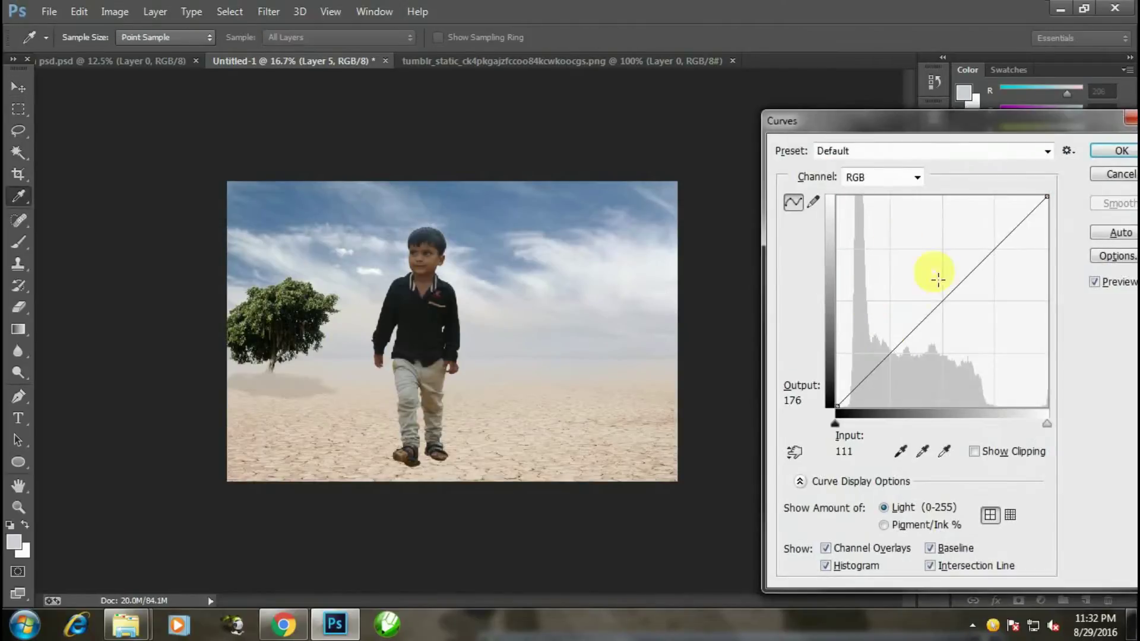
pyautogui.moveTo(943, 300); pyautogui.dragTo(933, 284)
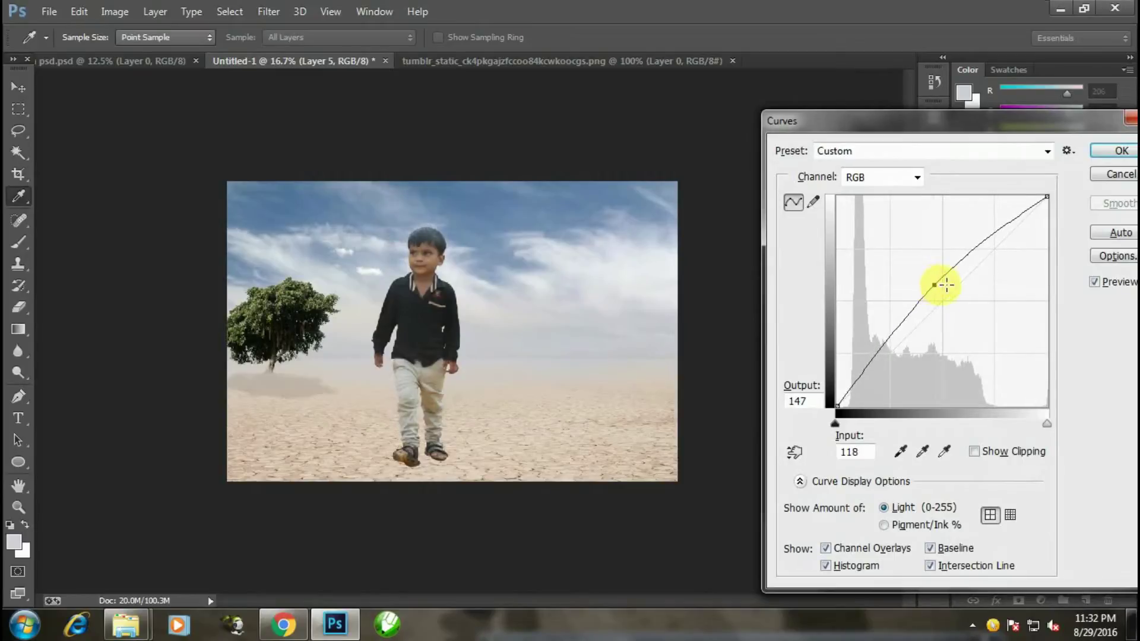
pyautogui.click(1121, 150)
pyautogui.hotkey('ctrl', '+')
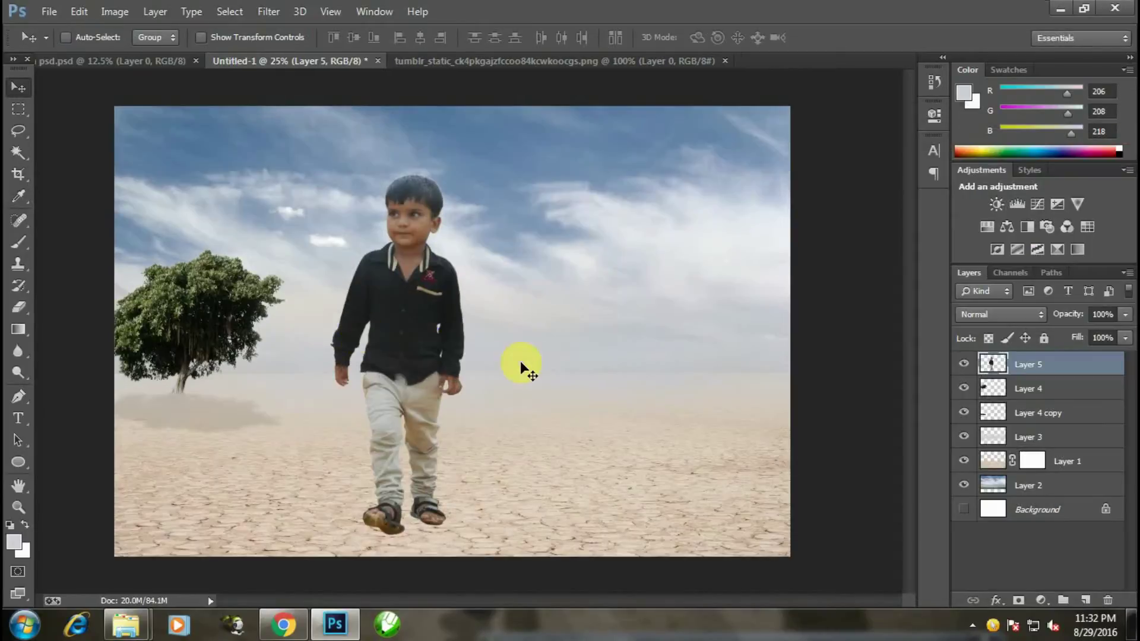
pyautogui.hotkey('ctrl', '-')
pyautogui.hotkey('ctrl', '+')
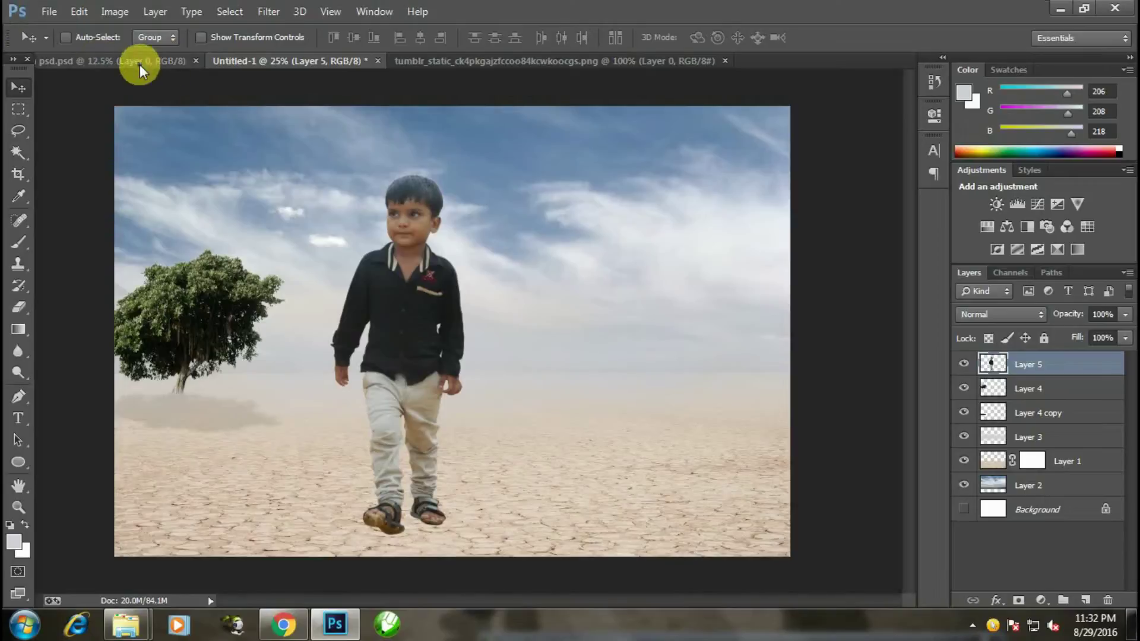
# Step: Close the psd.psd and tumblr source documents and start File > Open
pyautogui.click(140, 62)
pyautogui.click(195, 61)
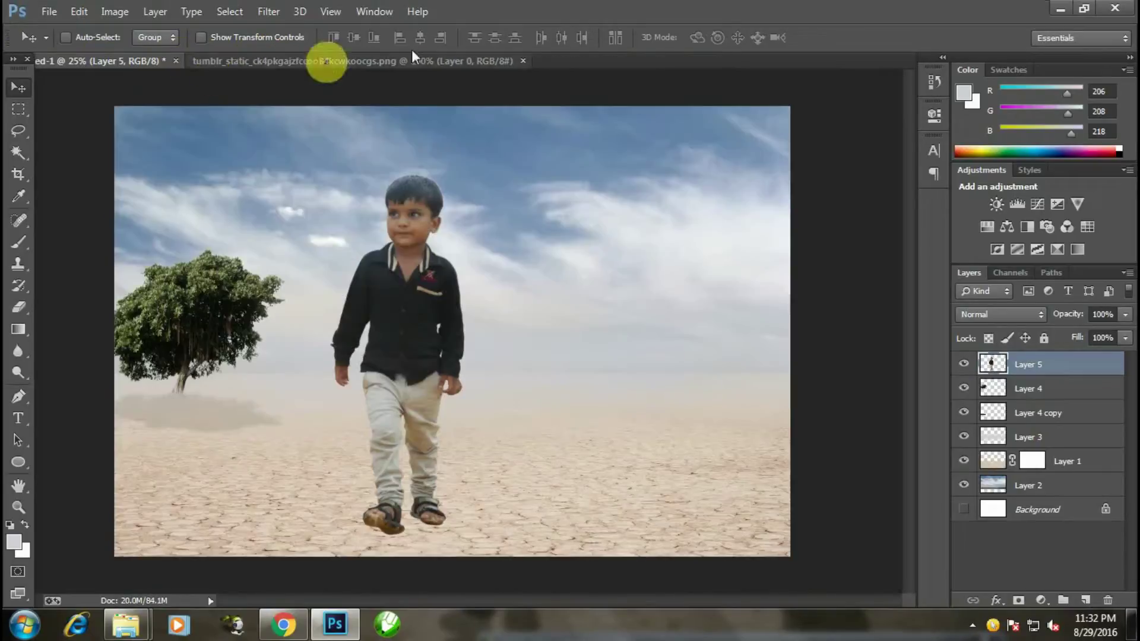
pyautogui.click(386, 61)
pyautogui.click(526, 63)
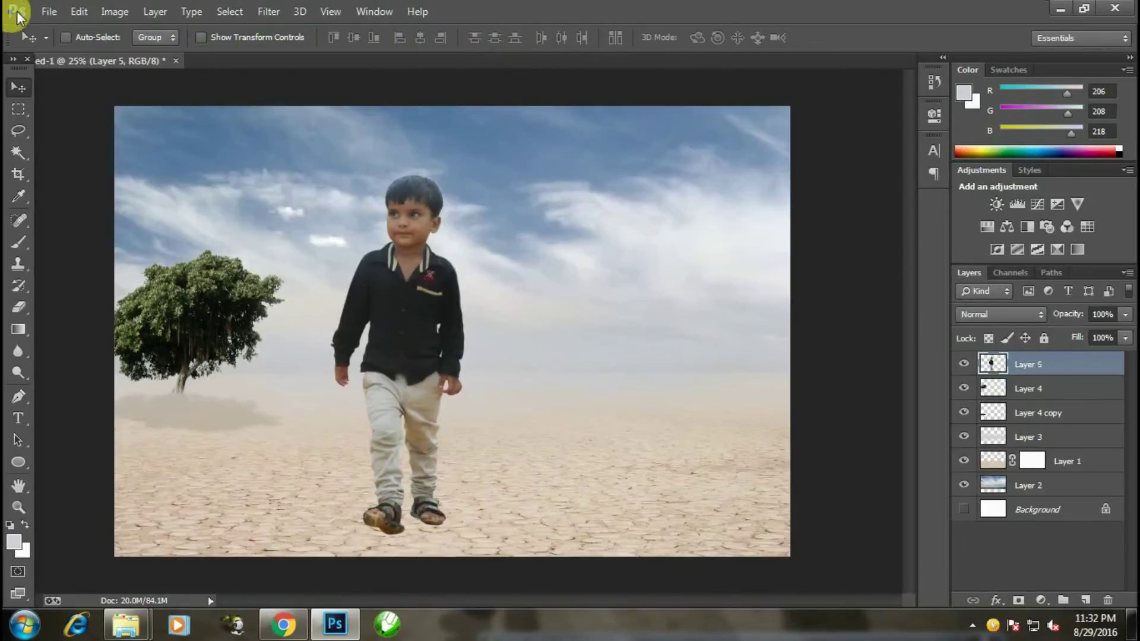
pyautogui.click(49, 11)
pyautogui.click(36, 43)
# Step: Open monkey.png from the Downloads/New folder
pyautogui.scroll(-2, 819, 231)
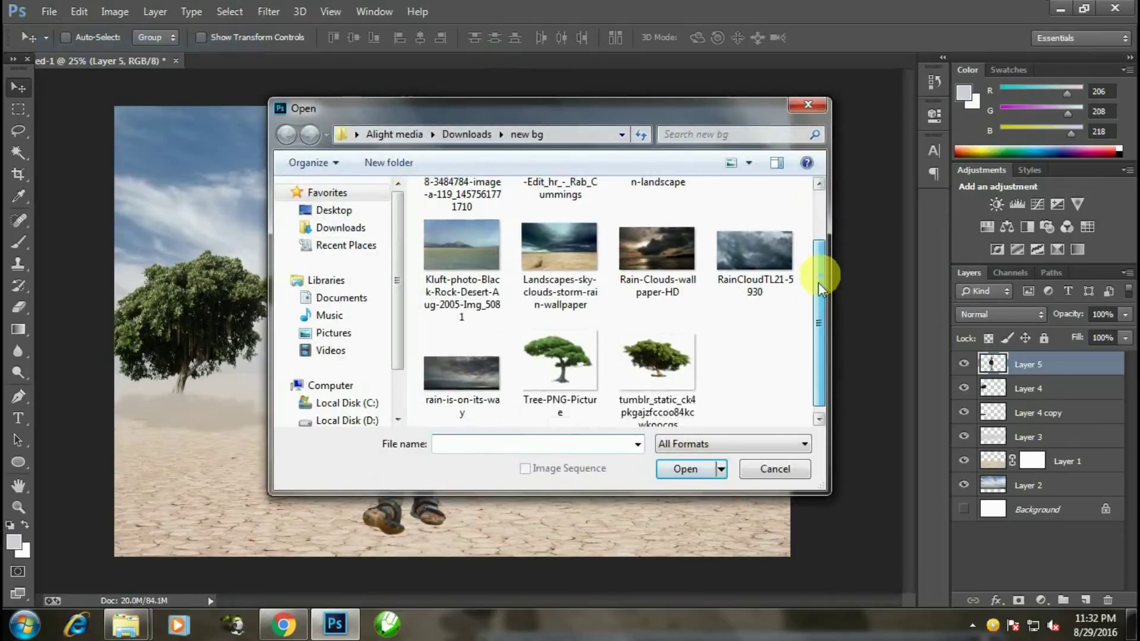
pyautogui.scroll(2, 817, 190)
pyautogui.click(475, 136)
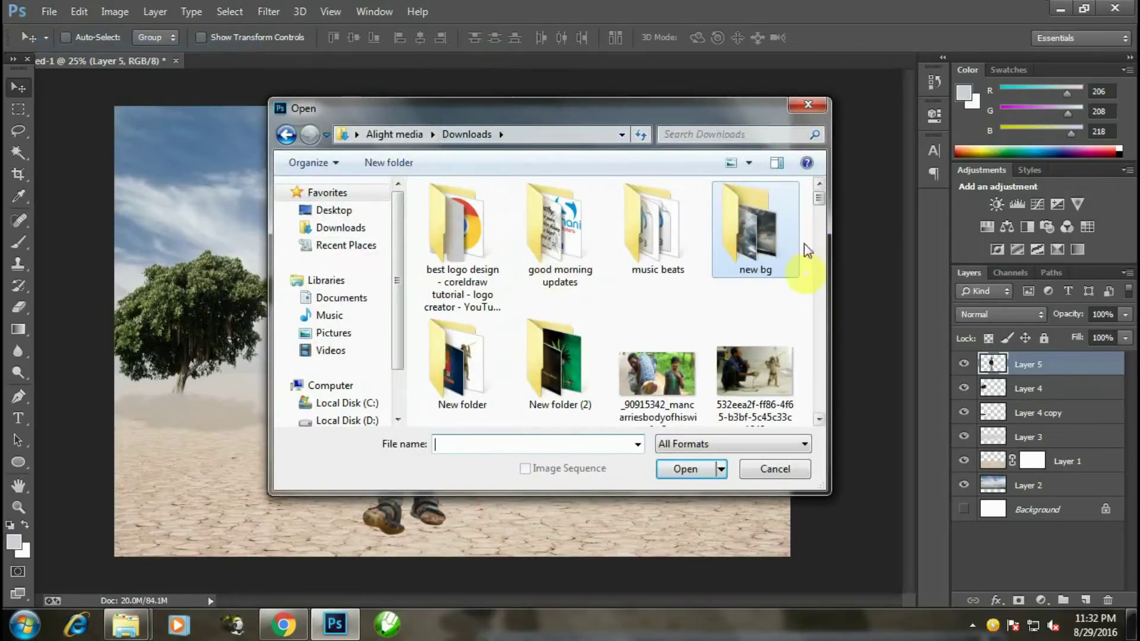
pyautogui.moveTo(819, 198)
pyautogui.mouseDown()
pyautogui.moveTo(823, 222)
pyautogui.moveTo(819, 203)
pyautogui.mouseUp()
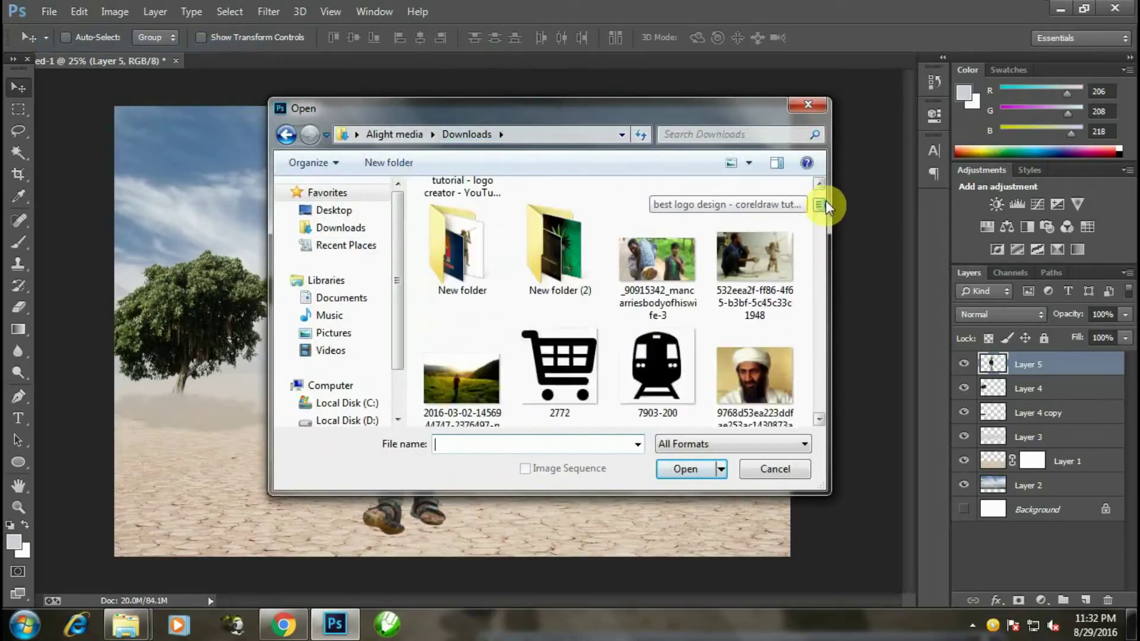
pyautogui.doubleClick(499, 279)
pyautogui.click(749, 343)
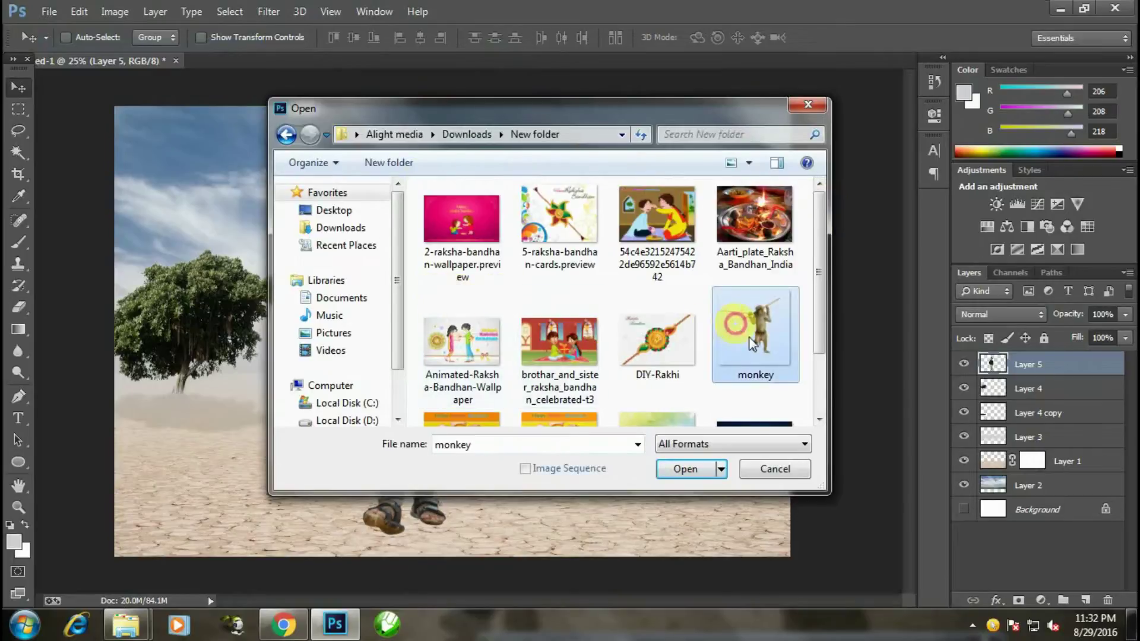
pyautogui.click(688, 468)
# Step: Bring the monkey into Untitled-1, enlarge it to about 275%, and place it right of the boy
pyautogui.moveTo(656, 325)
pyautogui.mouseDown()
pyautogui.moveTo(127, 59)
pyautogui.moveTo(593, 399)
pyautogui.mouseUp()
pyautogui.hotkey('ctrl', 't')
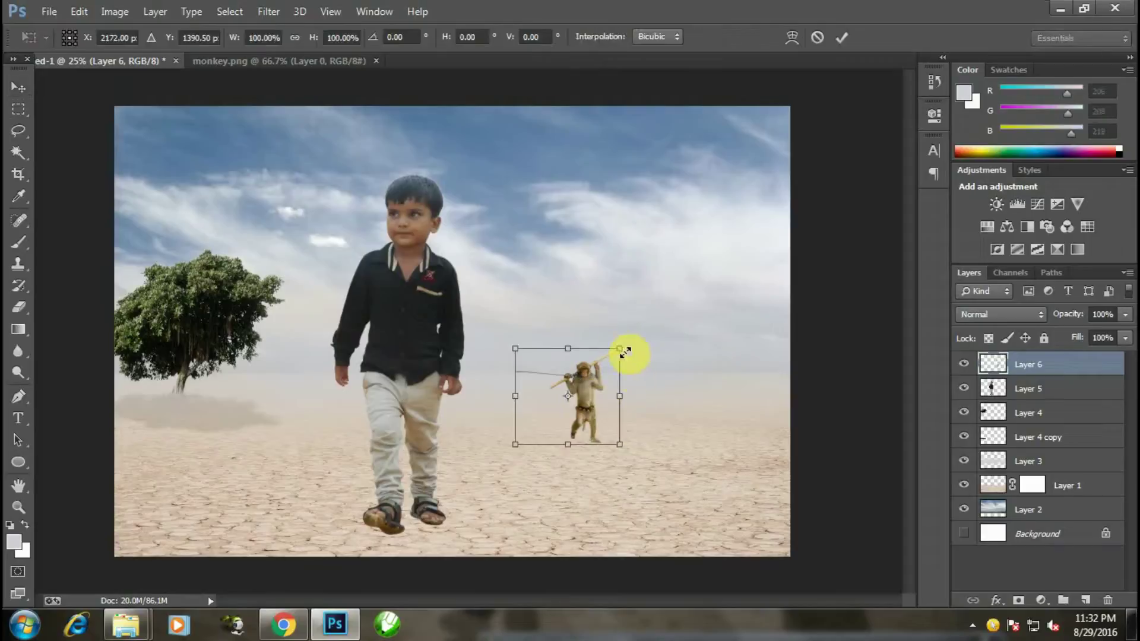
pyautogui.moveTo(623, 347); pyautogui.dragTo(688, 286)
pyautogui.moveTo(601, 420); pyautogui.dragTo(595, 411)
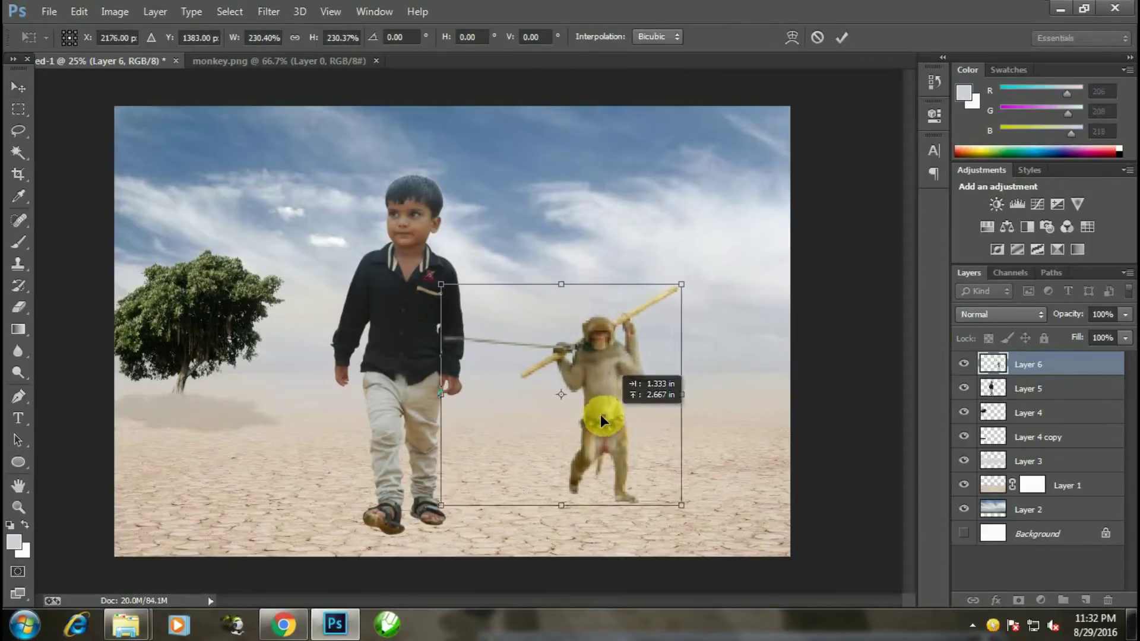
pyautogui.moveTo(673, 276); pyautogui.dragTo(685, 246)
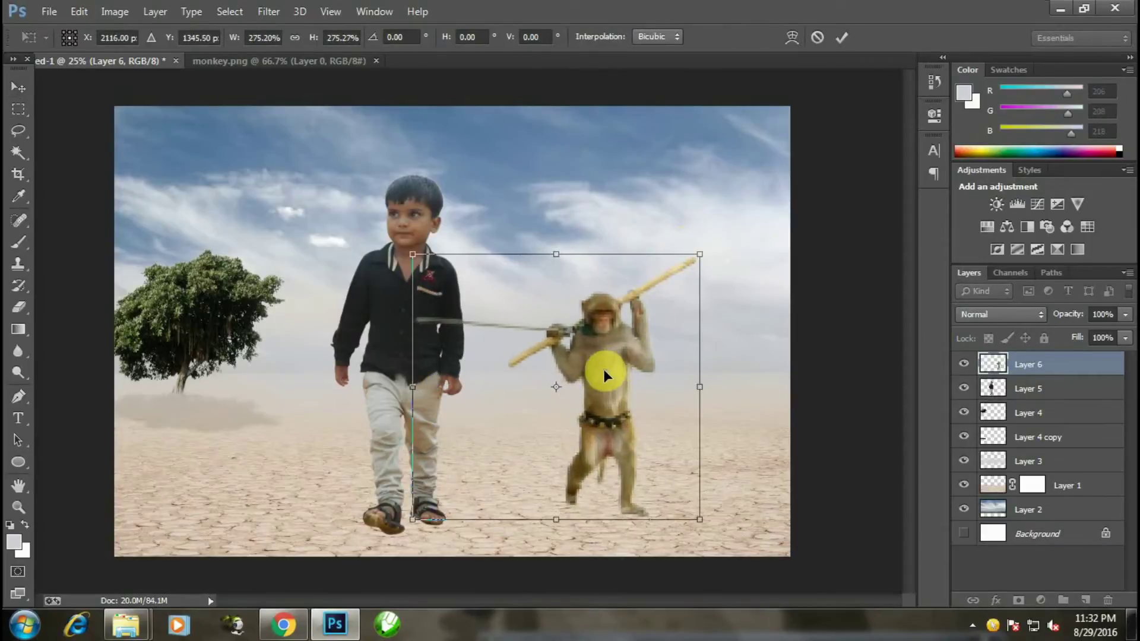
pyautogui.moveTo(603, 369); pyautogui.dragTo(594, 369)
pyautogui.click(839, 37)
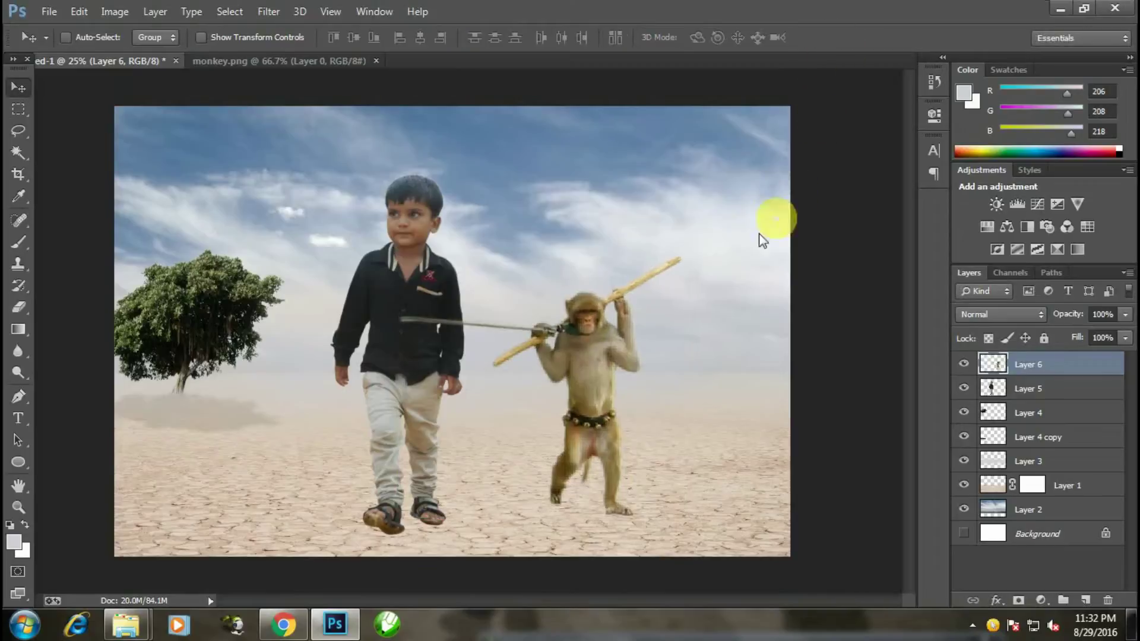
pyautogui.hotkey('ctrl', '+')
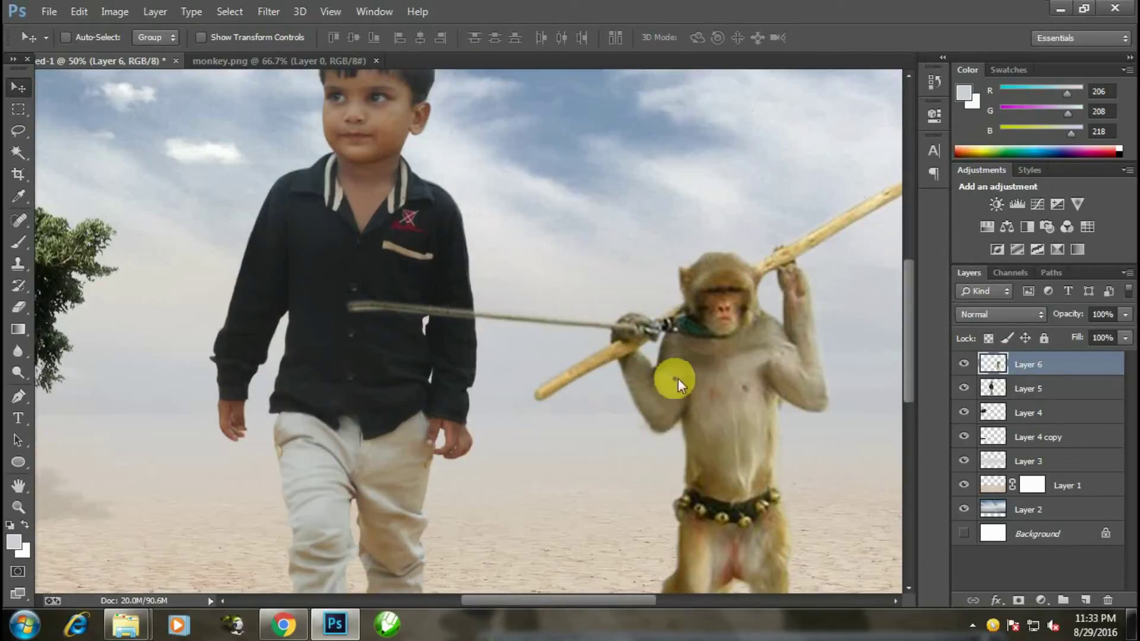
# Step: Lasso the rope end lying across the boy's shirt and feather the selection by 1 pixel
pyautogui.click(16, 135)
pyautogui.moveTo(331, 300)
pyautogui.mouseDown()
pyautogui.moveTo(339, 358)
pyautogui.moveTo(465, 332)
pyautogui.moveTo(559, 341)
pyautogui.moveTo(615, 314)
pyautogui.moveTo(486, 277)
pyautogui.mouseUp()
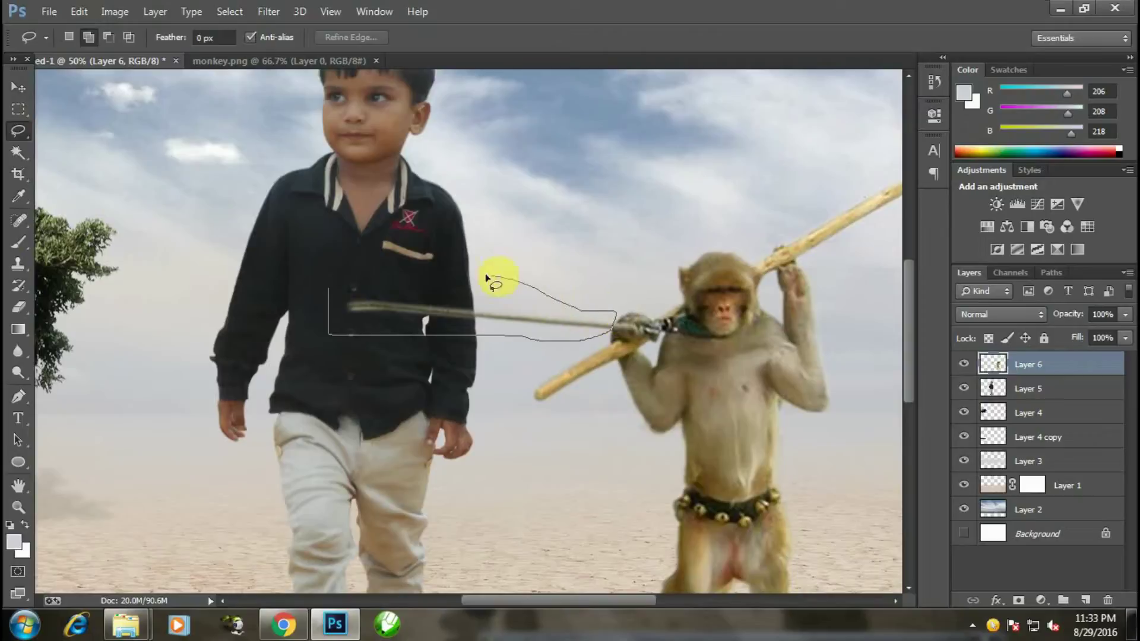
pyautogui.moveTo(330, 290); pyautogui.dragTo(328, 286)
pyautogui.rightClick(401, 304)
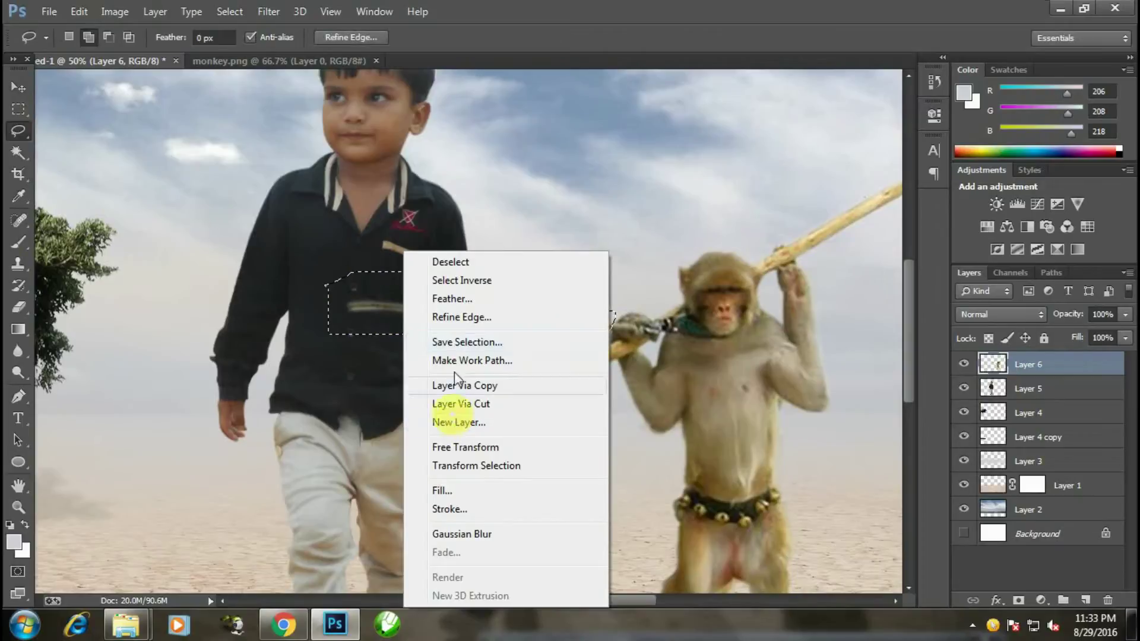
pyautogui.click(454, 299)
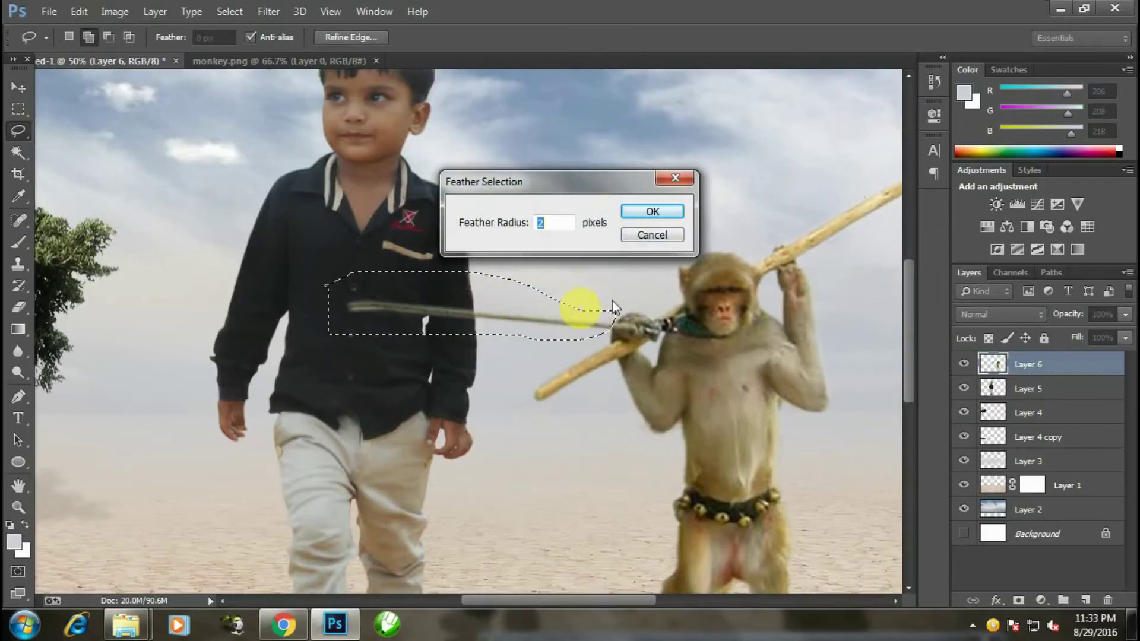
pyautogui.click(630, 215)
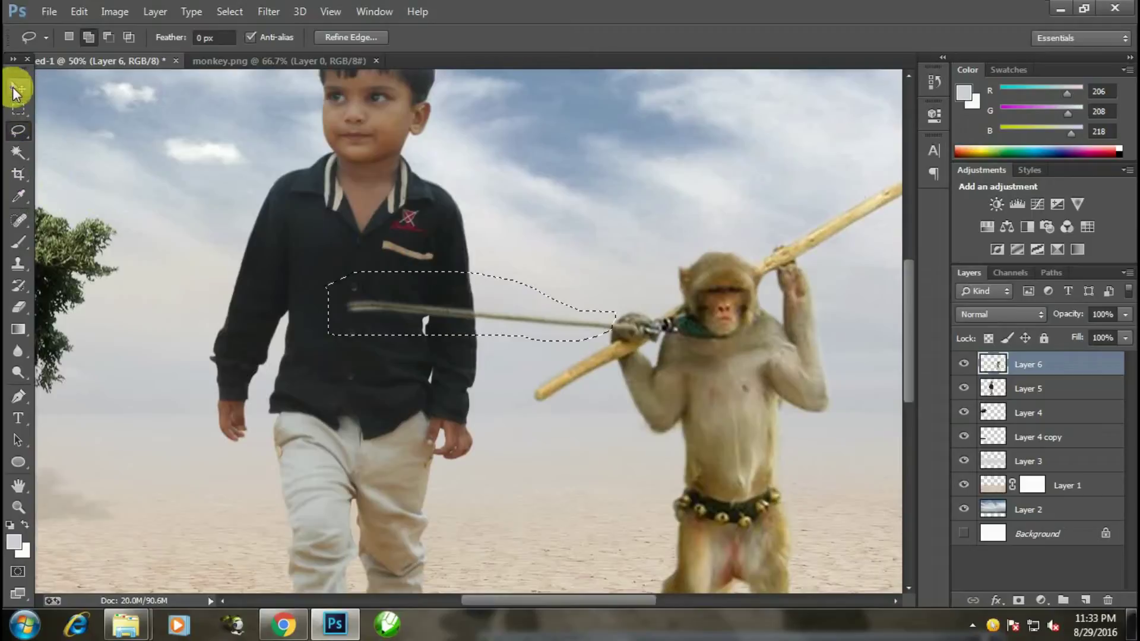
# Step: Cut the selected rope section onto its own Layer 7 with Layer via Cut
pyautogui.click(15, 89)
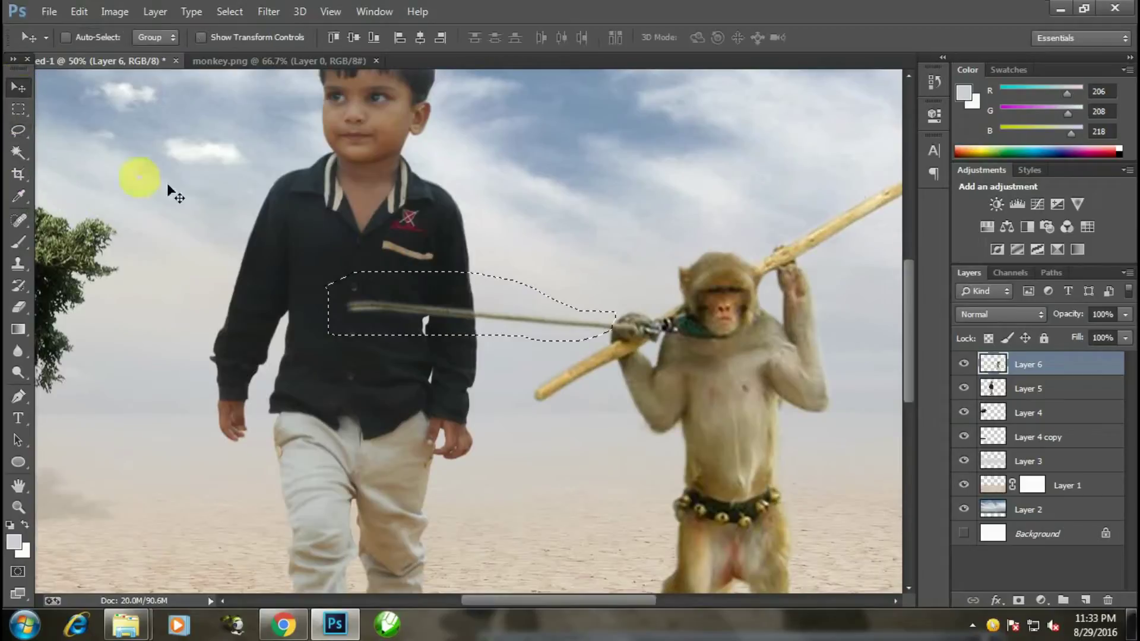
pyautogui.rightClick(450, 312)
pyautogui.click(18, 108)
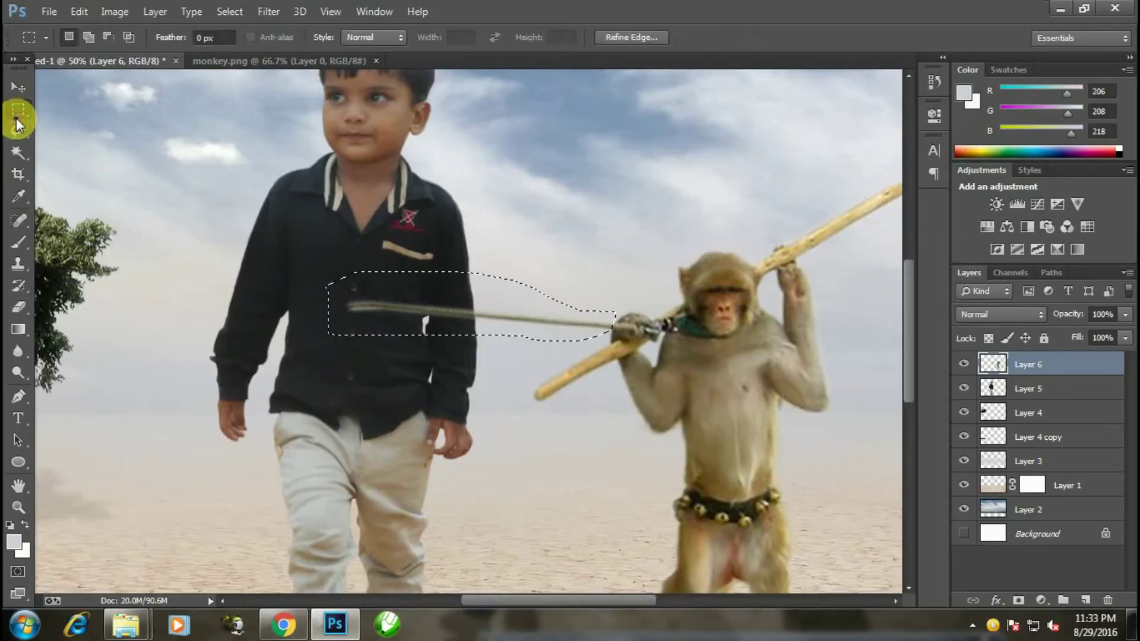
pyautogui.rightClick(452, 345)
pyautogui.click(530, 401)
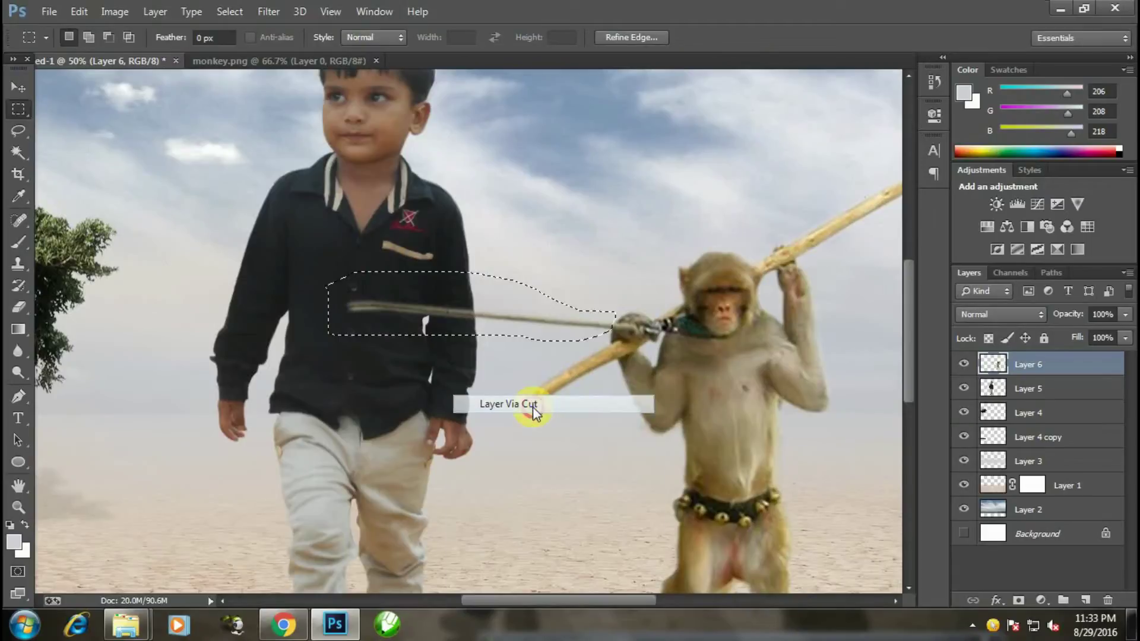
pyautogui.click(18, 88)
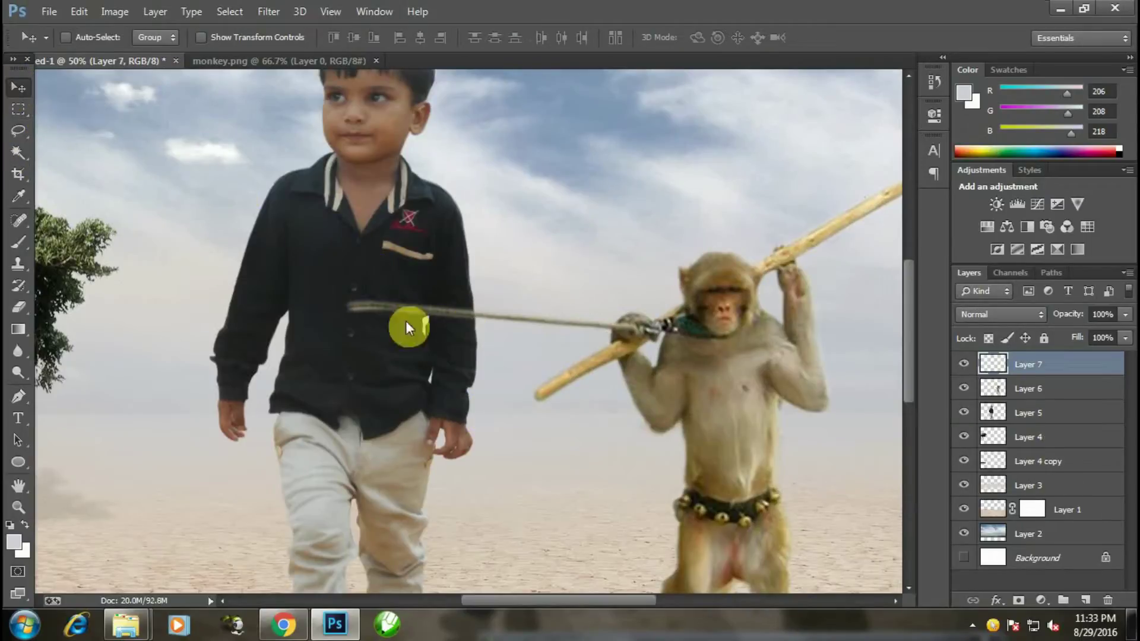
pyautogui.click(79, 11)
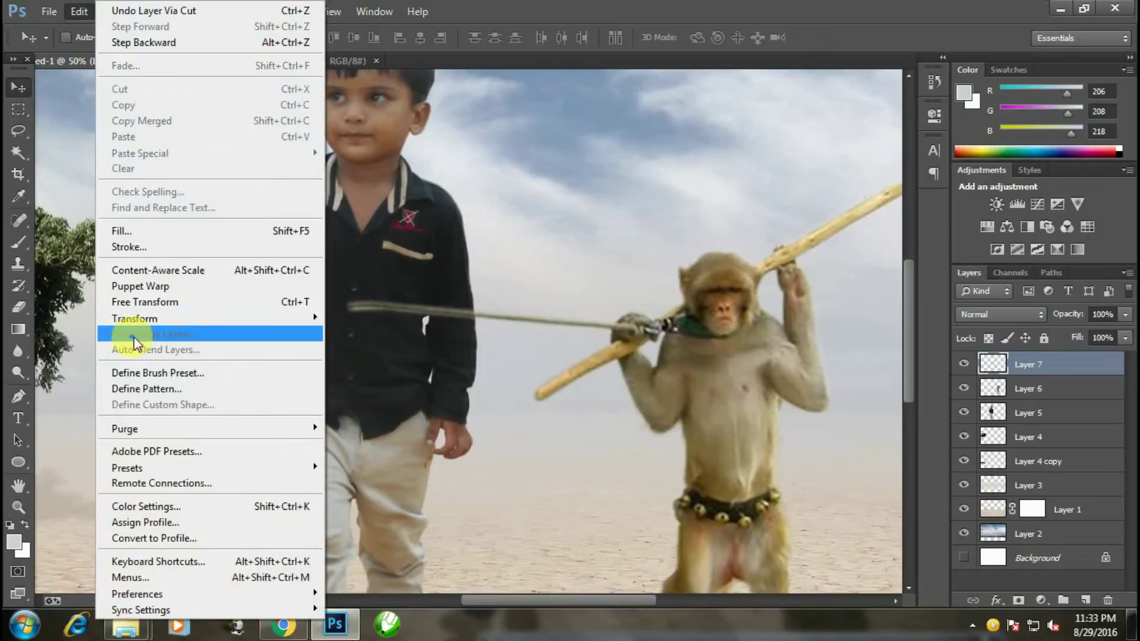
# Step: Puppet-warp Layer 7's rope so it curves from the monkey's hand down into the boy's hand
pyautogui.click(145, 286)
pyautogui.moveTo(362, 304); pyautogui.dragTo(427, 445)
pyautogui.moveTo(549, 446); pyautogui.dragTo(533, 404)
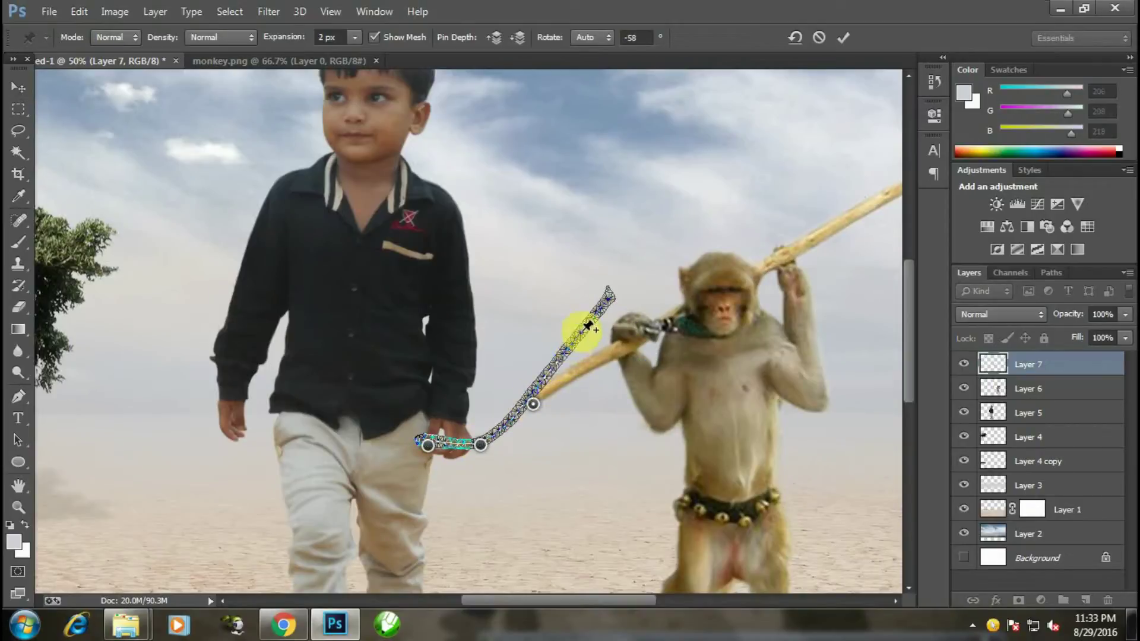
pyautogui.moveTo(618, 294); pyautogui.dragTo(622, 327)
pyautogui.click(840, 42)
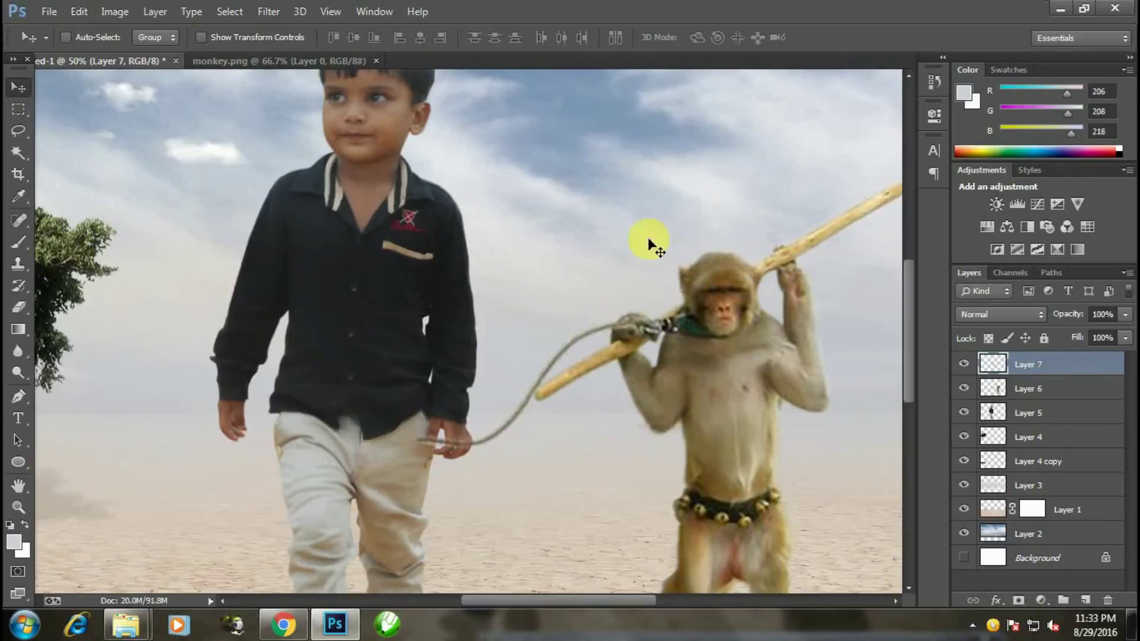
pyautogui.hotkey('ctrl', '-')
pyautogui.hotkey('ctrl', '+')
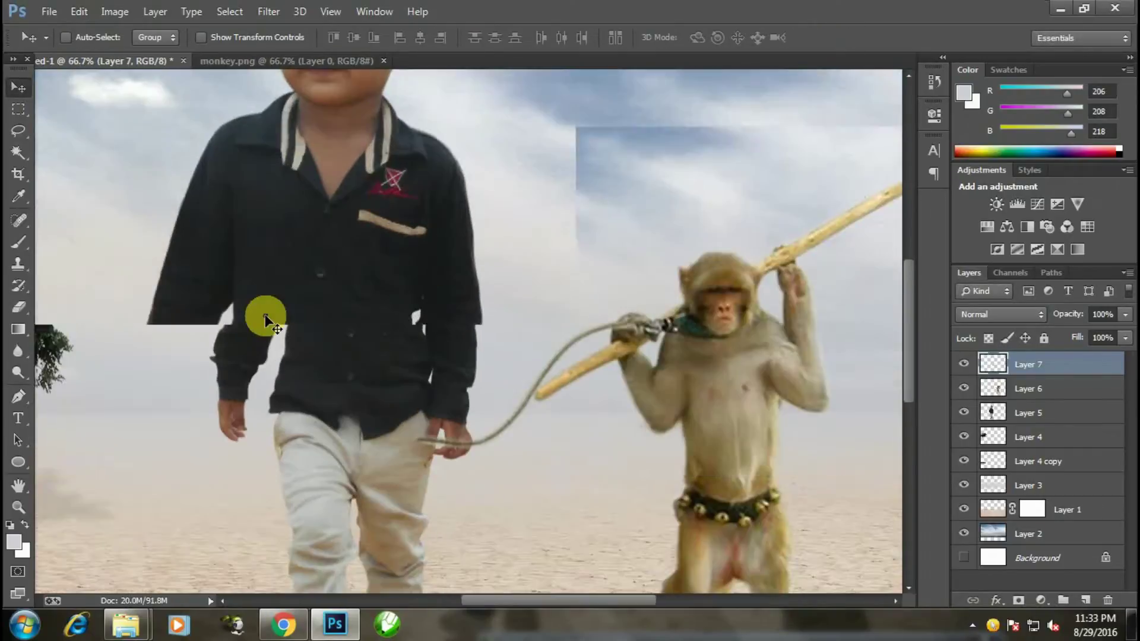
pyautogui.hotkey('ctrl', '+')
pyautogui.hotkey('ctrl', '+')
pyautogui.scroll(-2, 517, 458)
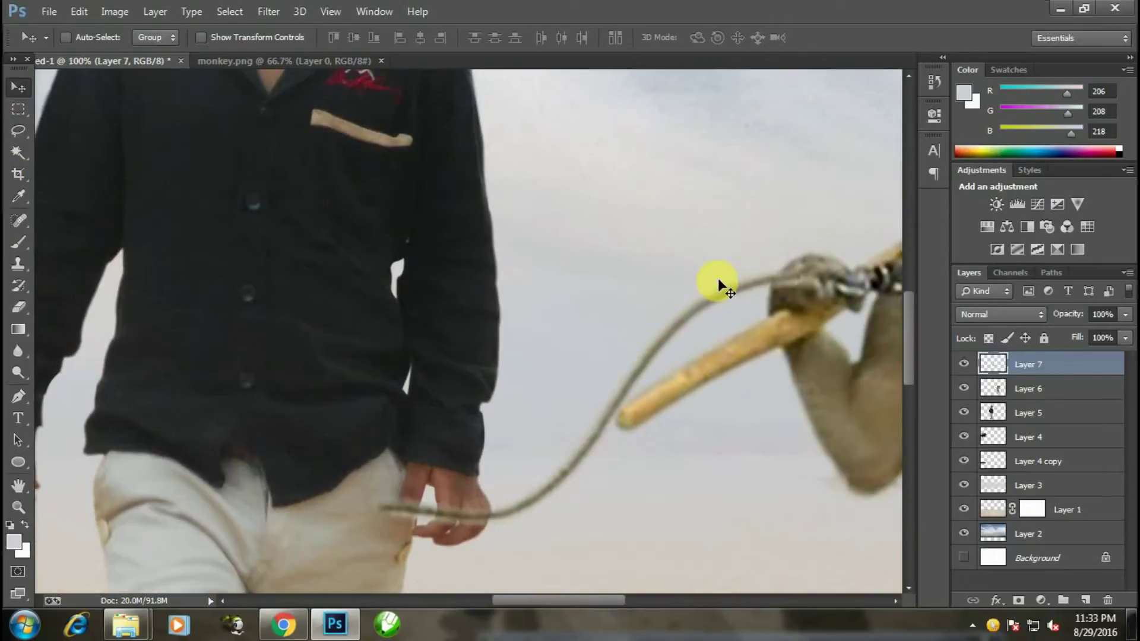
# Step: Add a layer mask to Layer 7 and set the Brush to 38 px
pyautogui.click(1018, 600)
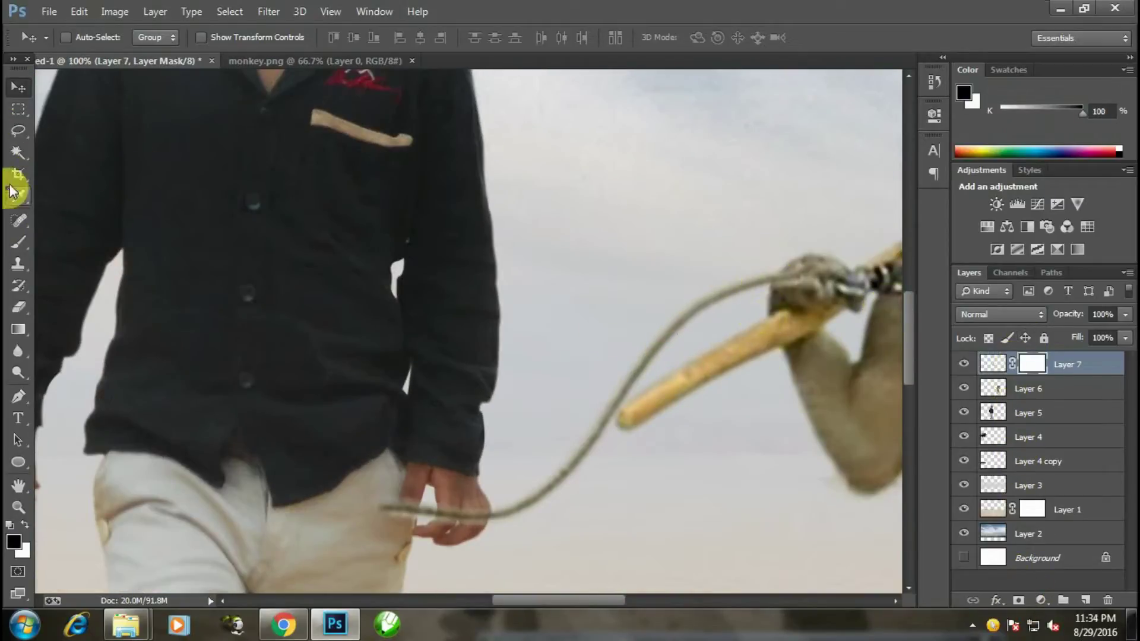
pyautogui.click(20, 241)
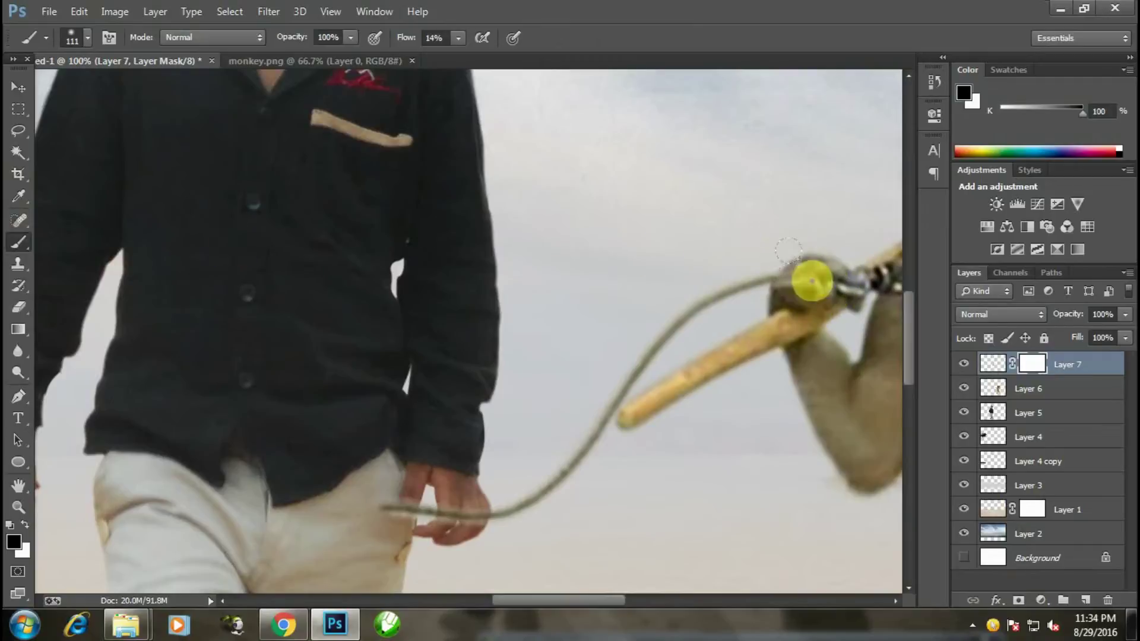
pyautogui.rightClick(466, 502)
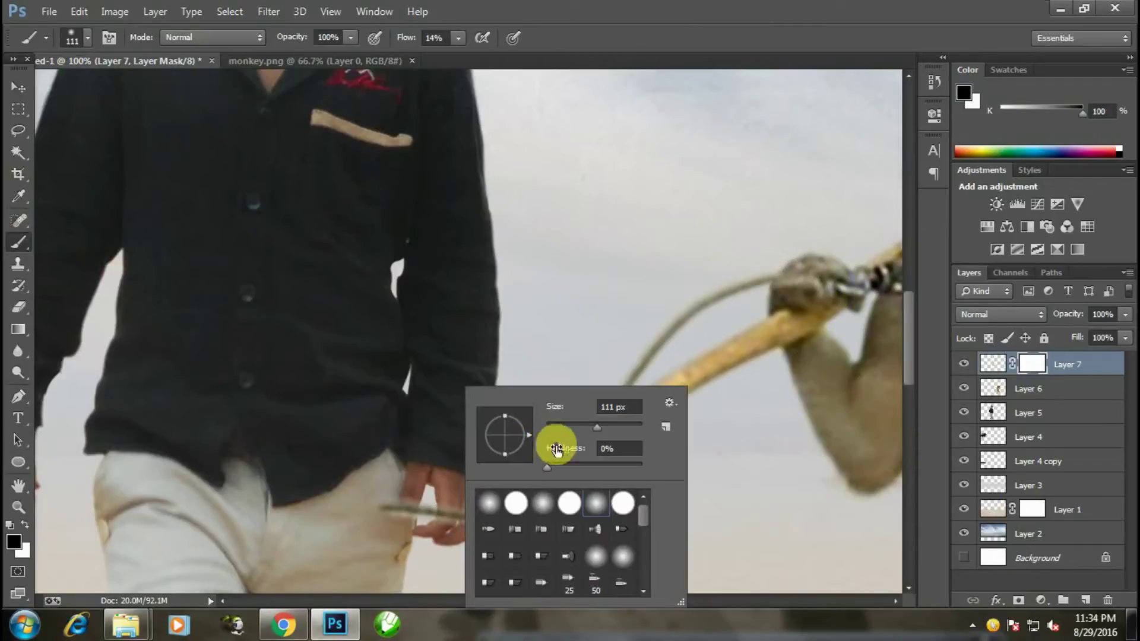
pyautogui.write('38')
pyautogui.press('Return')
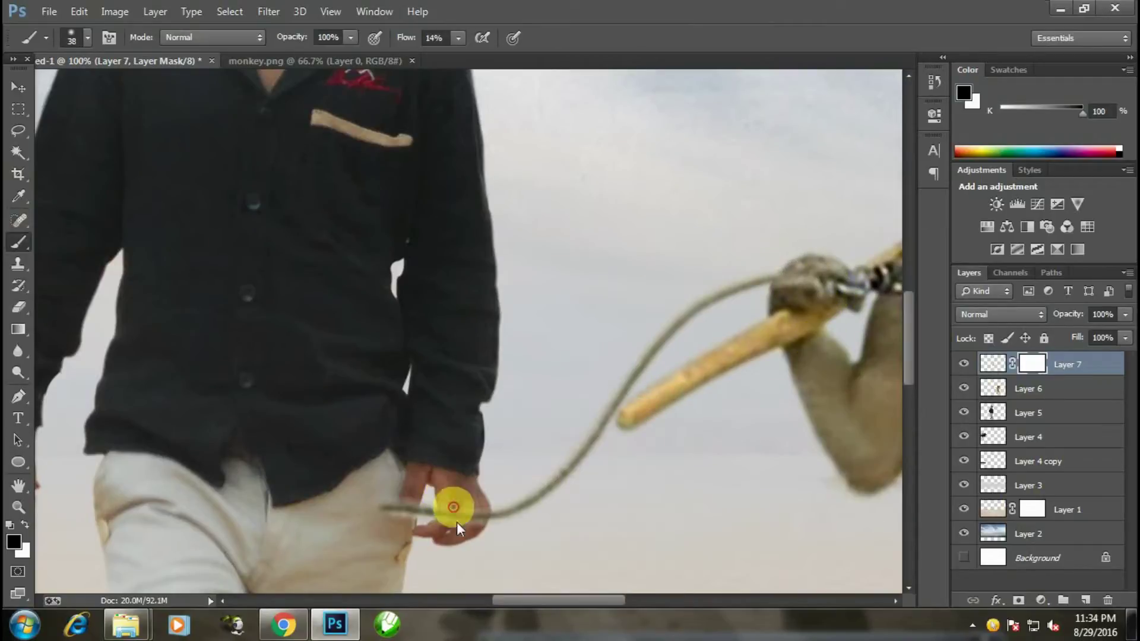
pyautogui.scroll(1, 454, 520)
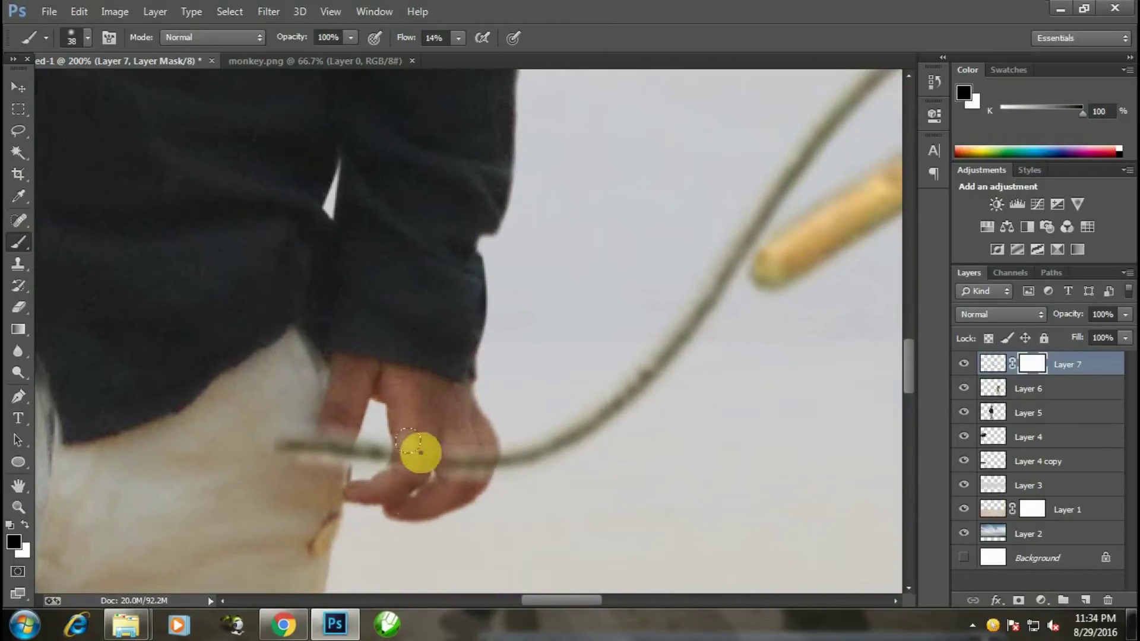
# Step: Paint black over the boy's fingers to hide the rope, then touch up with white
pyautogui.moveTo(420, 453)
pyautogui.mouseDown()
pyautogui.moveTo(463, 479)
pyautogui.moveTo(482, 435)
pyautogui.moveTo(428, 447)
pyautogui.mouseUp()
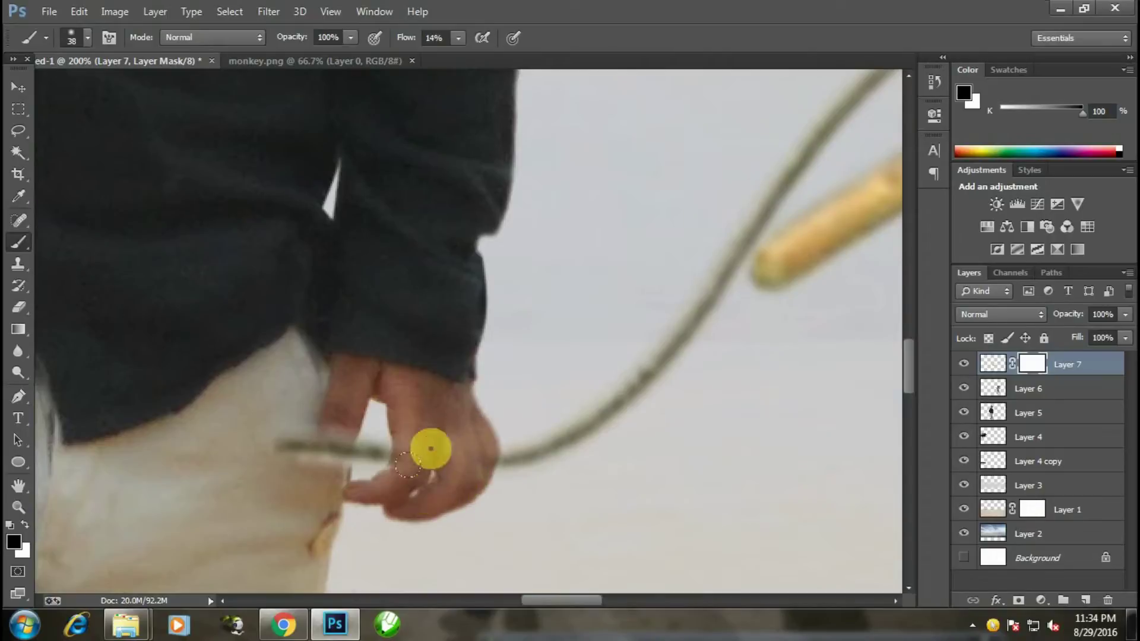
pyautogui.click(24, 526)
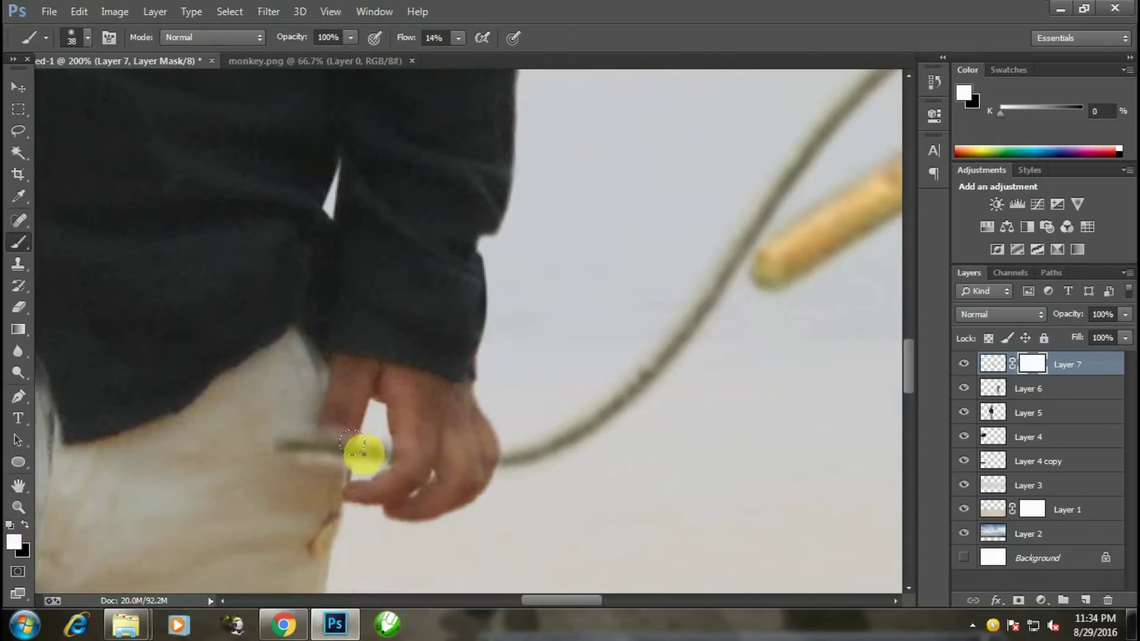
pyautogui.moveTo(353, 442); pyautogui.dragTo(511, 458)
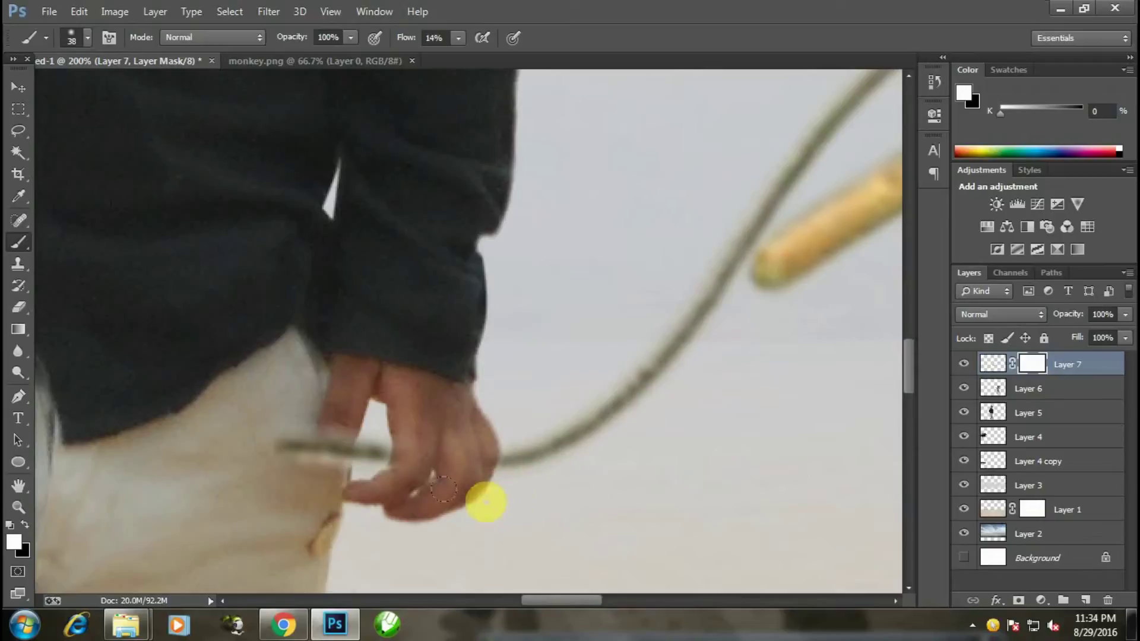
pyautogui.moveTo(442, 490); pyautogui.dragTo(374, 453)
pyautogui.hotkey('ctrl', '-')
pyautogui.hotkey('ctrl', '-')
pyautogui.click(20, 89)
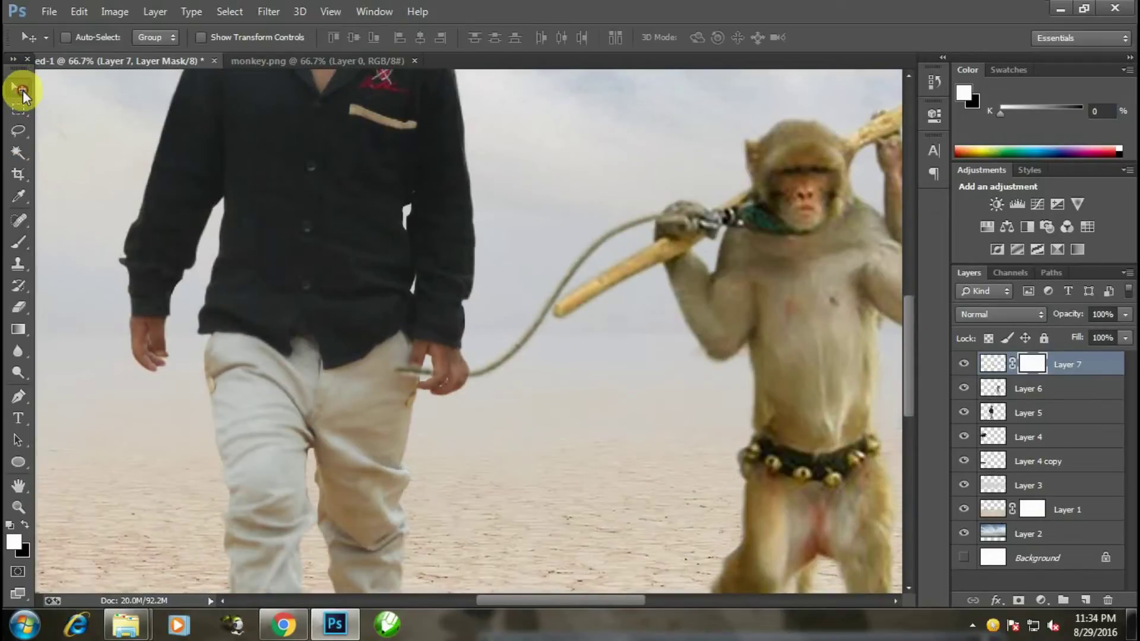
pyautogui.hotkey('ctrl', '-')
pyautogui.hotkey('ctrl', '-')
pyautogui.hotkey('ctrl', '-')
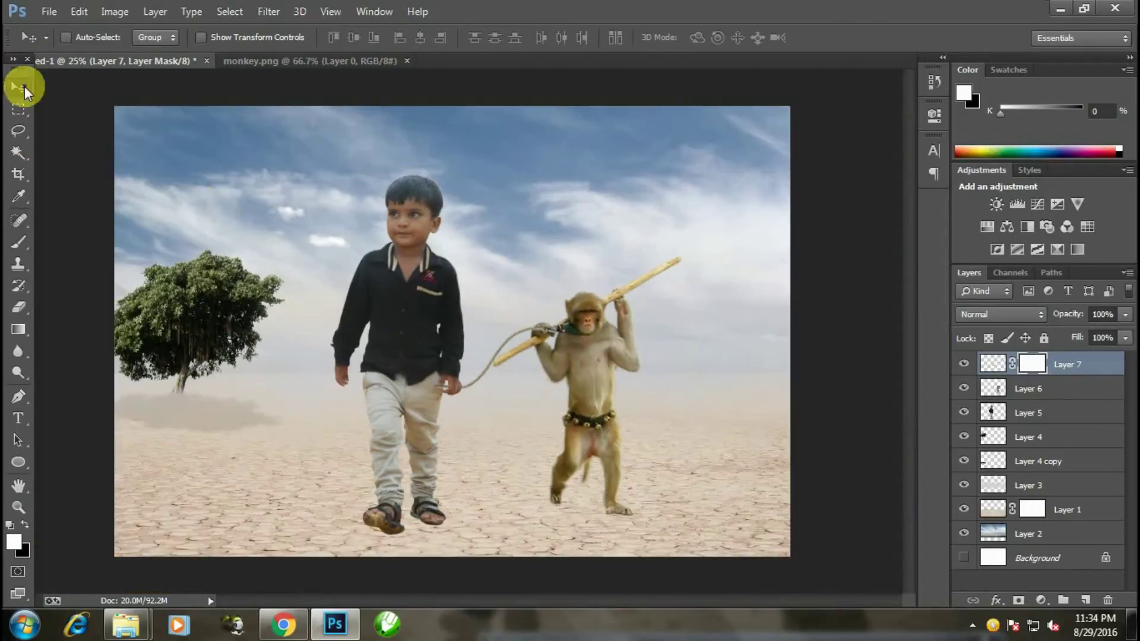
# Step: Apply Layer 7's mask permanently to the rope layer
pyautogui.rightClick(1032, 365)
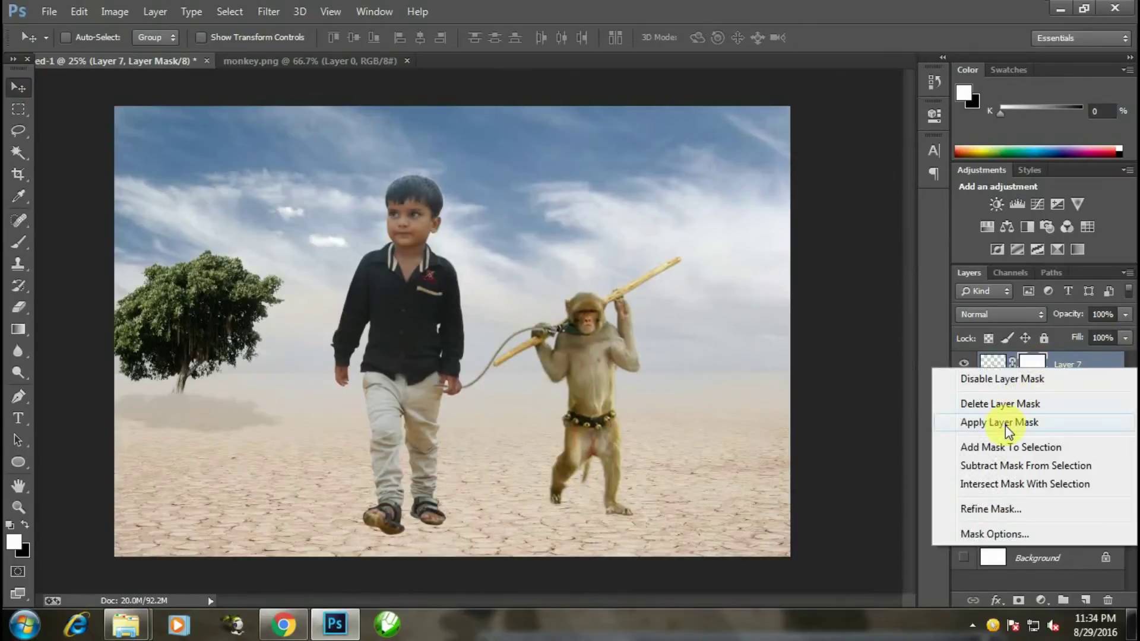
pyautogui.click(1007, 422)
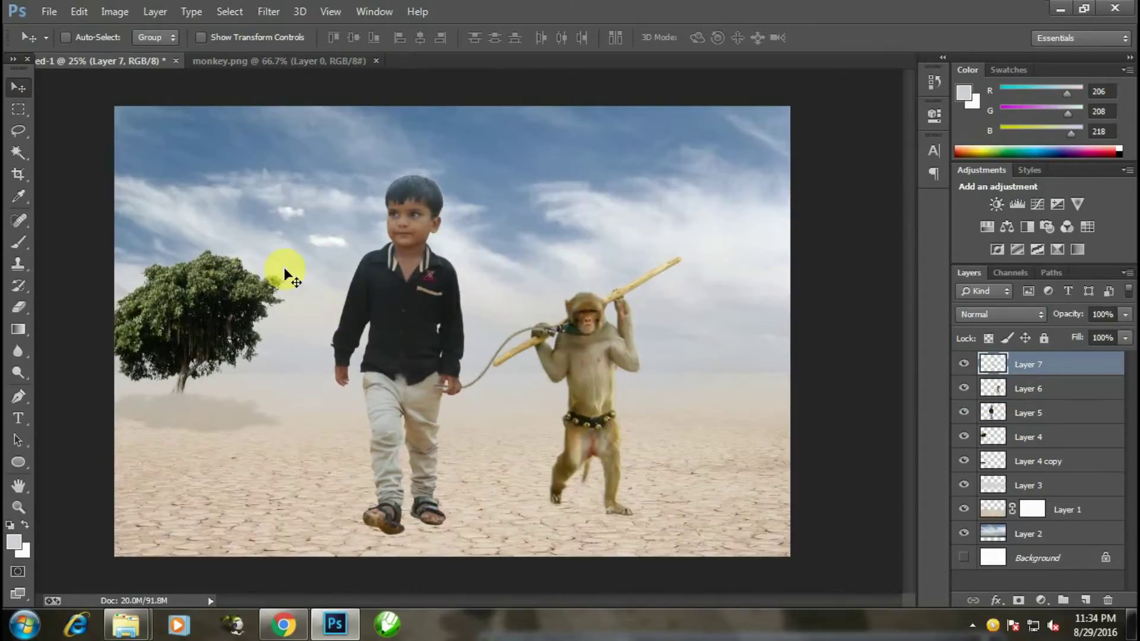
pyautogui.hotkey('ctrl', '-')
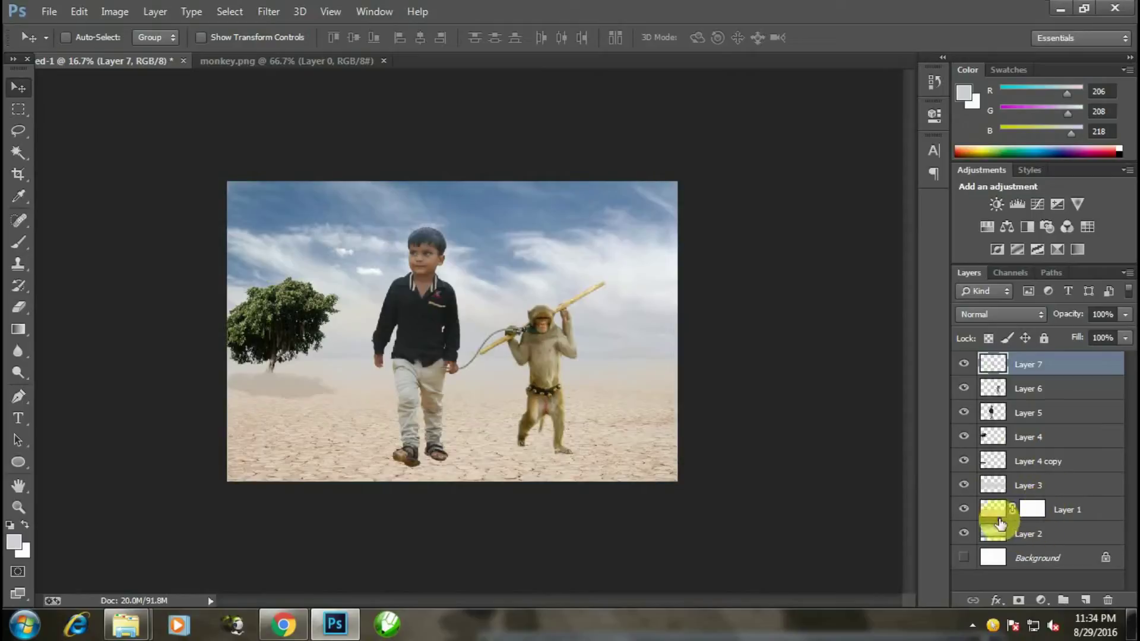
# Step: Select the desert ground Layer 1 and bring up its Hue/Saturation adjustment with Ctrl+U
pyautogui.click(998, 517)
pyautogui.rightClick(1032, 511)
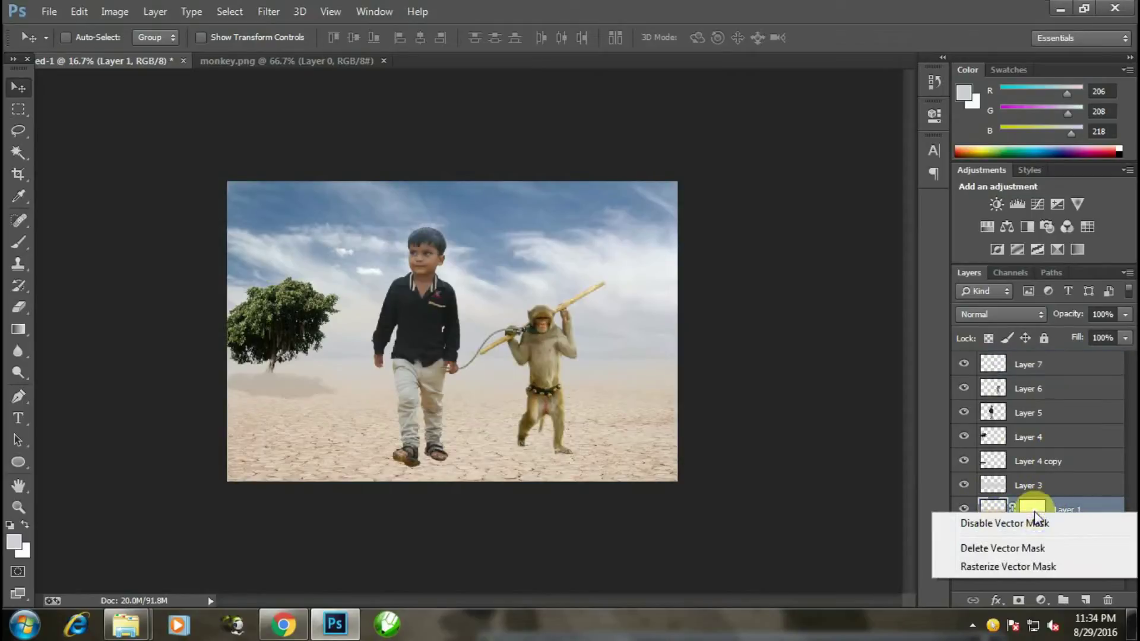
pyautogui.click(998, 514)
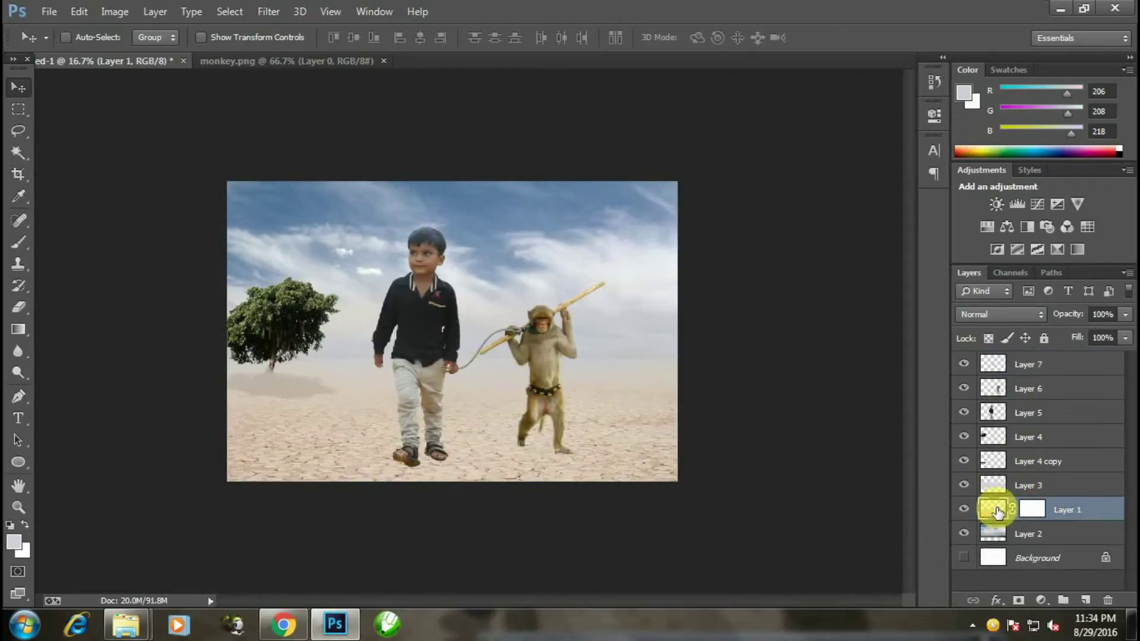
pyautogui.hotkey('ctrl', 'u')
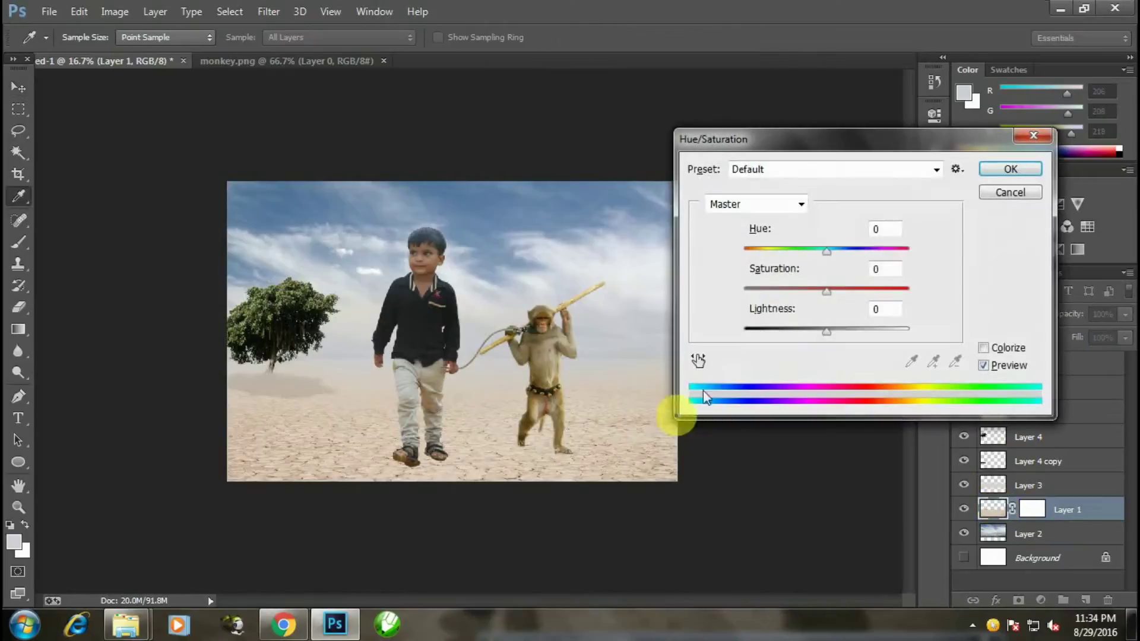
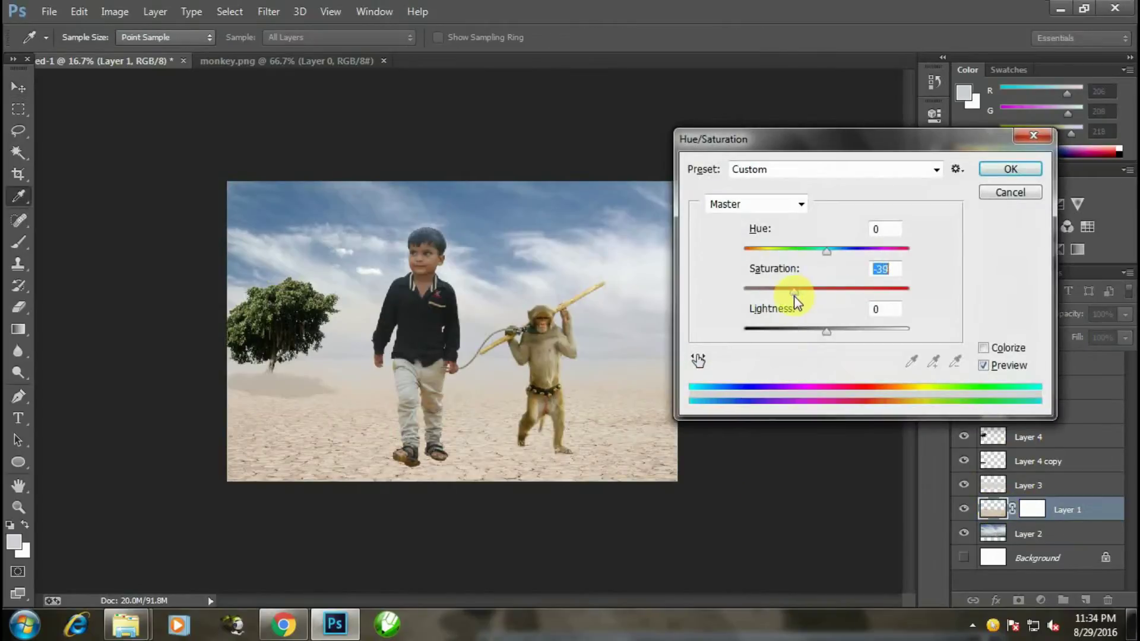
# Step: Apply the reduced saturation, then add a Curves layer above Layer 2, darkening RGB and lifting Red
pyautogui.click(991, 170)
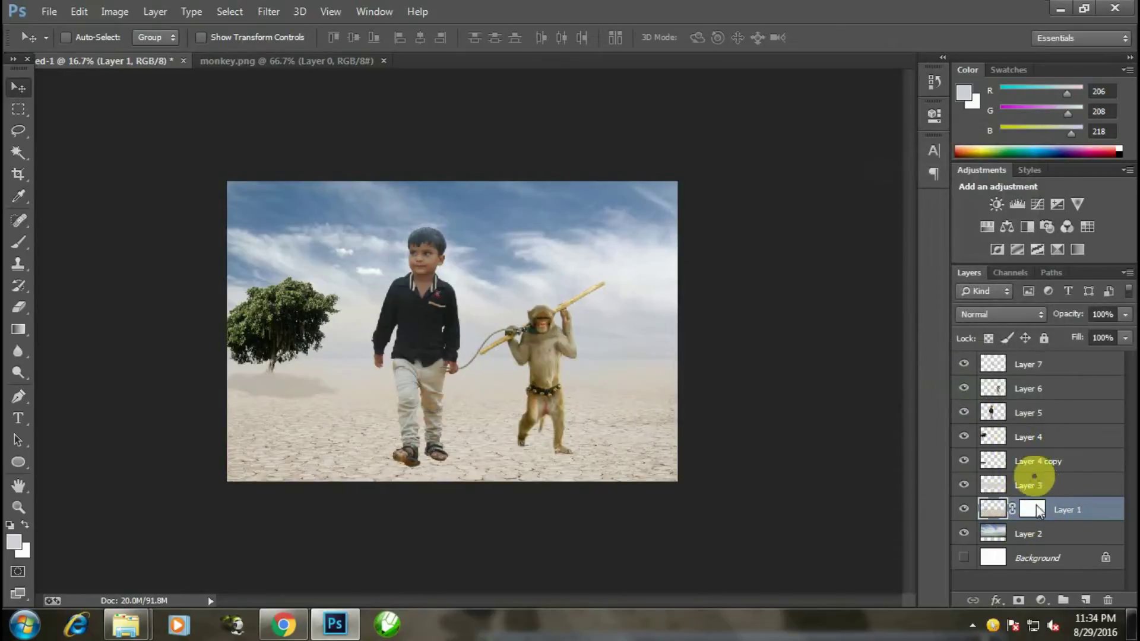
pyautogui.click(1027, 533)
pyautogui.click(1040, 600)
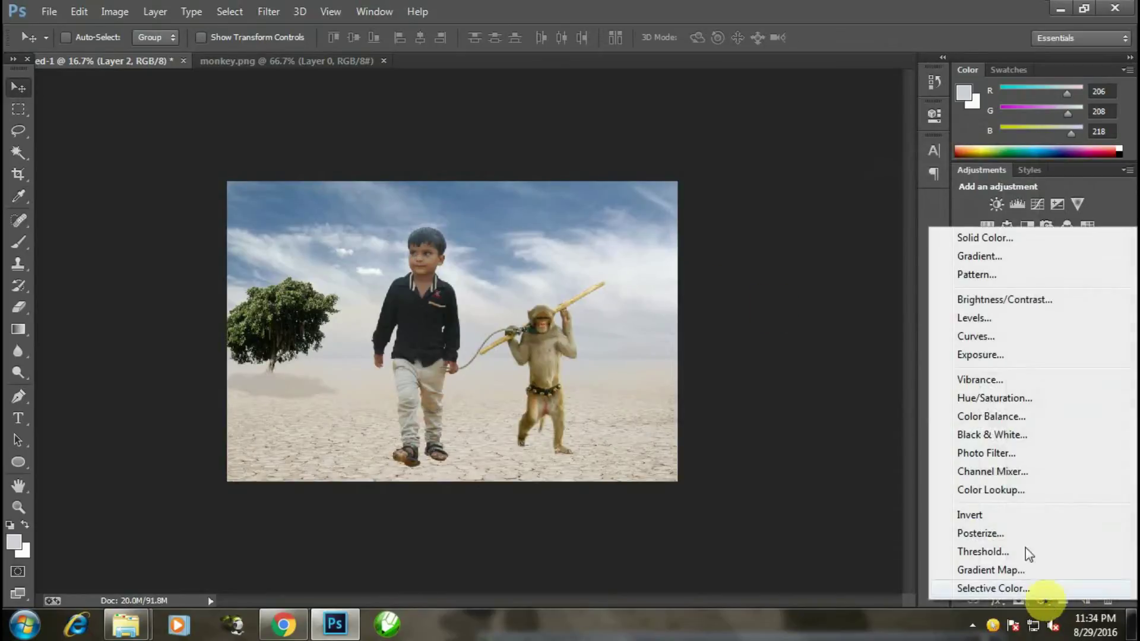
pyautogui.click(989, 338)
pyautogui.moveTo(793, 287); pyautogui.dragTo(812, 214)
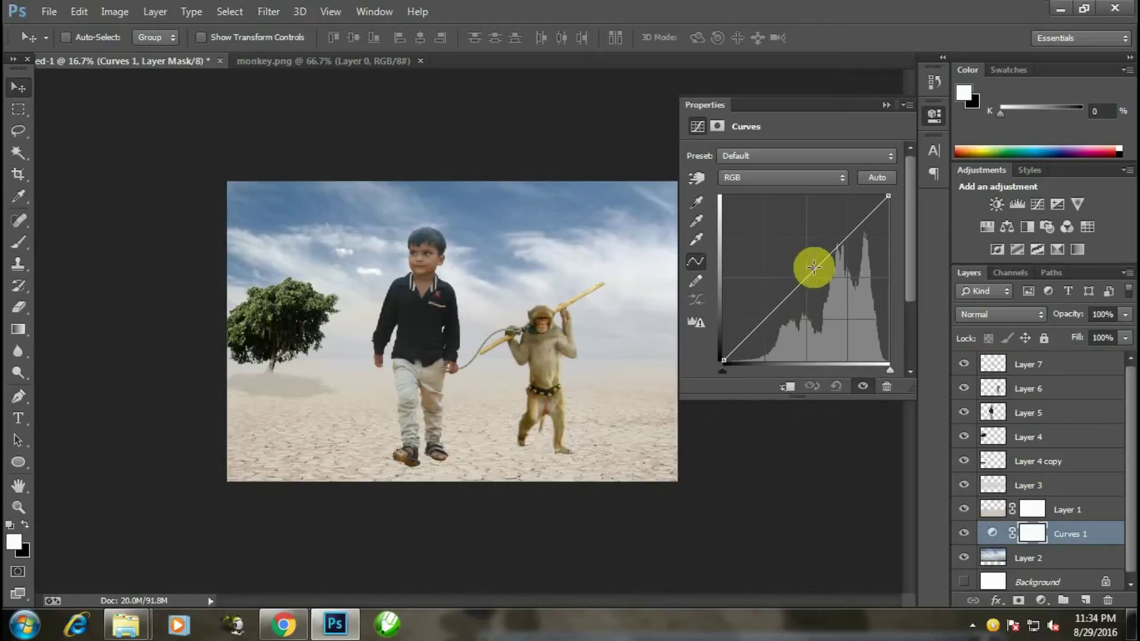
pyautogui.click(783, 177)
pyautogui.click(788, 204)
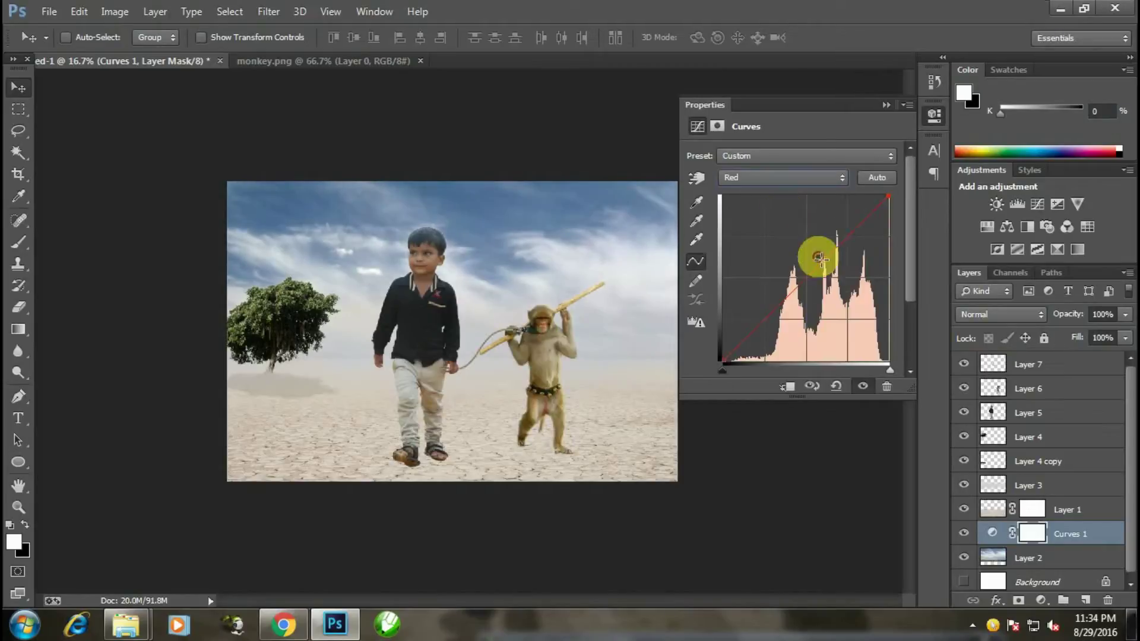
pyautogui.moveTo(823, 244); pyautogui.dragTo(787, 299)
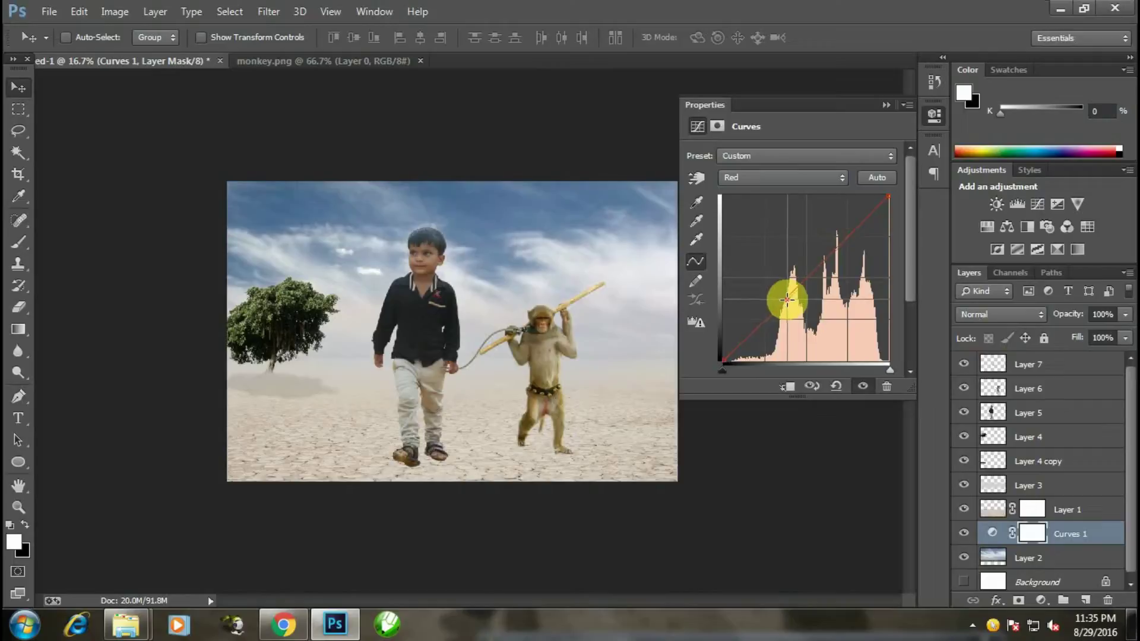
# Step: Shape the Green and Blue curves so the sky turns teal
pyautogui.click(824, 178)
pyautogui.click(763, 222)
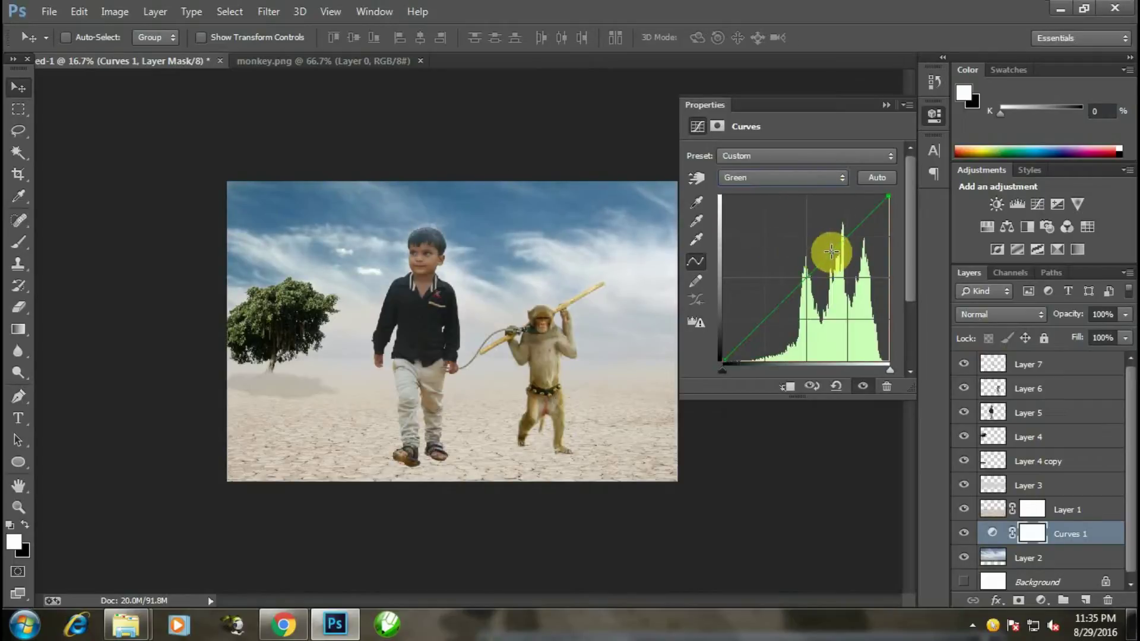
pyautogui.moveTo(832, 247)
pyautogui.mouseDown()
pyautogui.moveTo(816, 250)
pyautogui.moveTo(816, 262)
pyautogui.mouseUp()
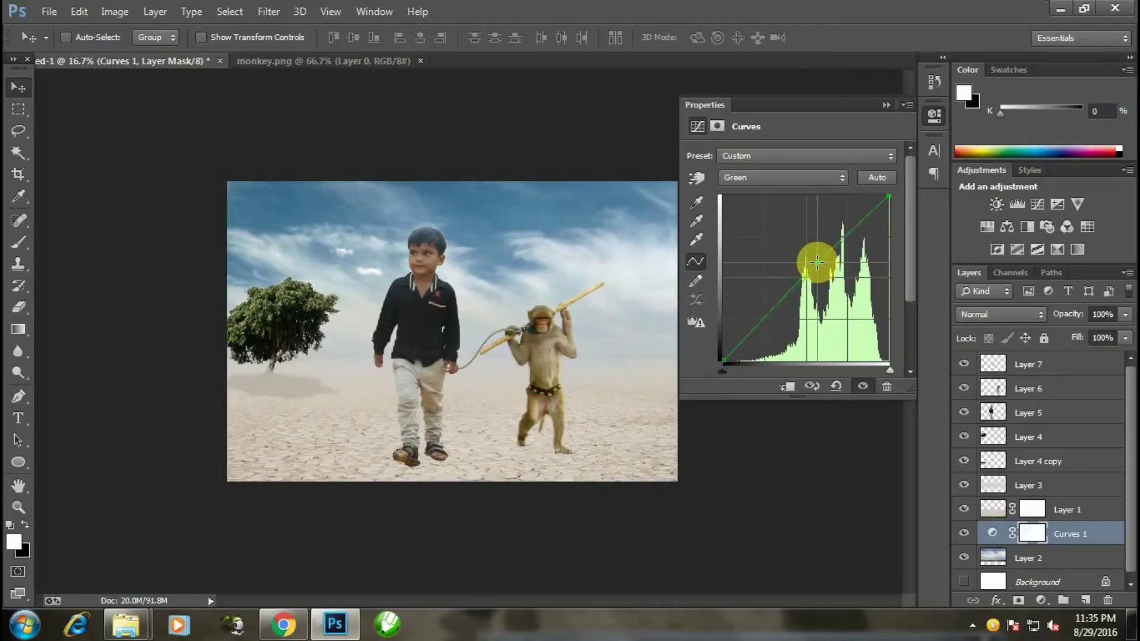
pyautogui.click(807, 177)
pyautogui.click(792, 240)
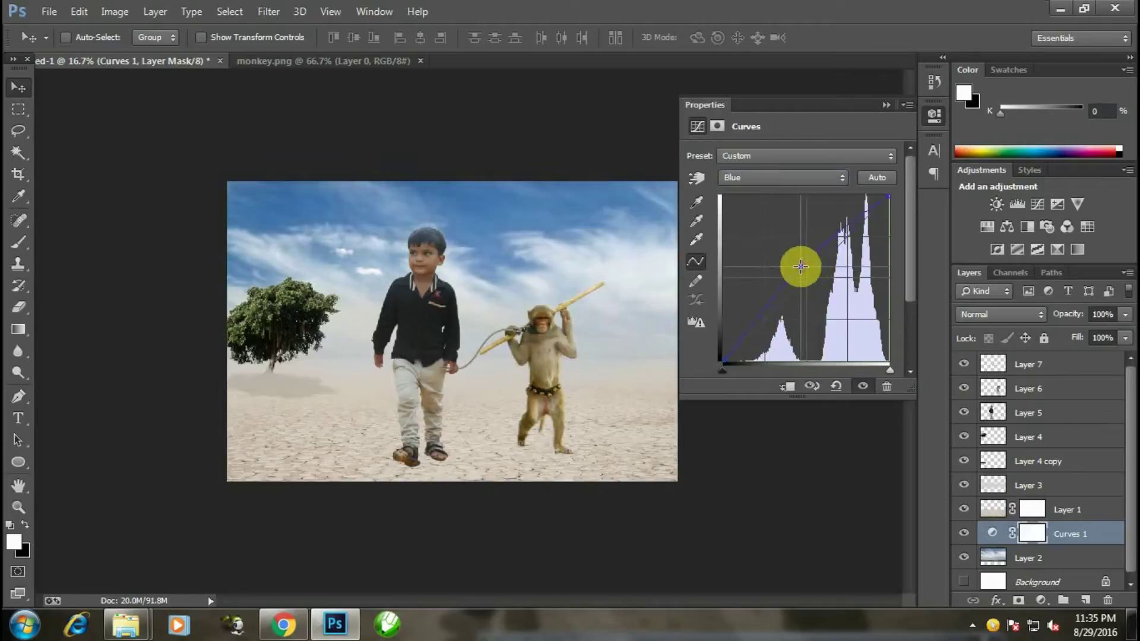
pyautogui.moveTo(800, 266); pyautogui.dragTo(821, 276)
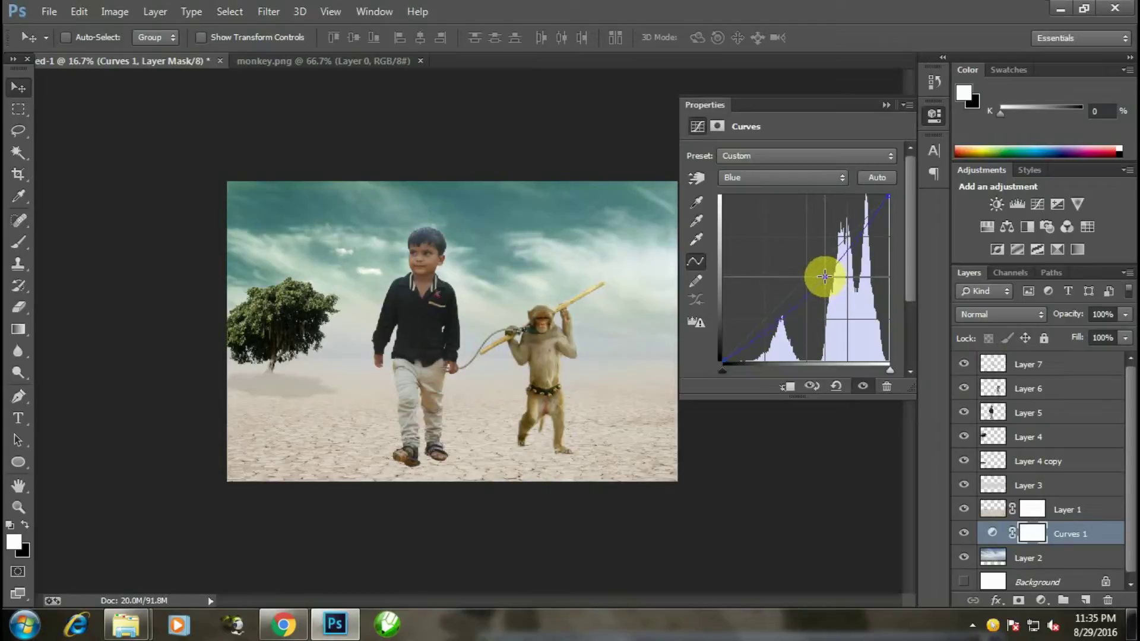
pyautogui.click(885, 105)
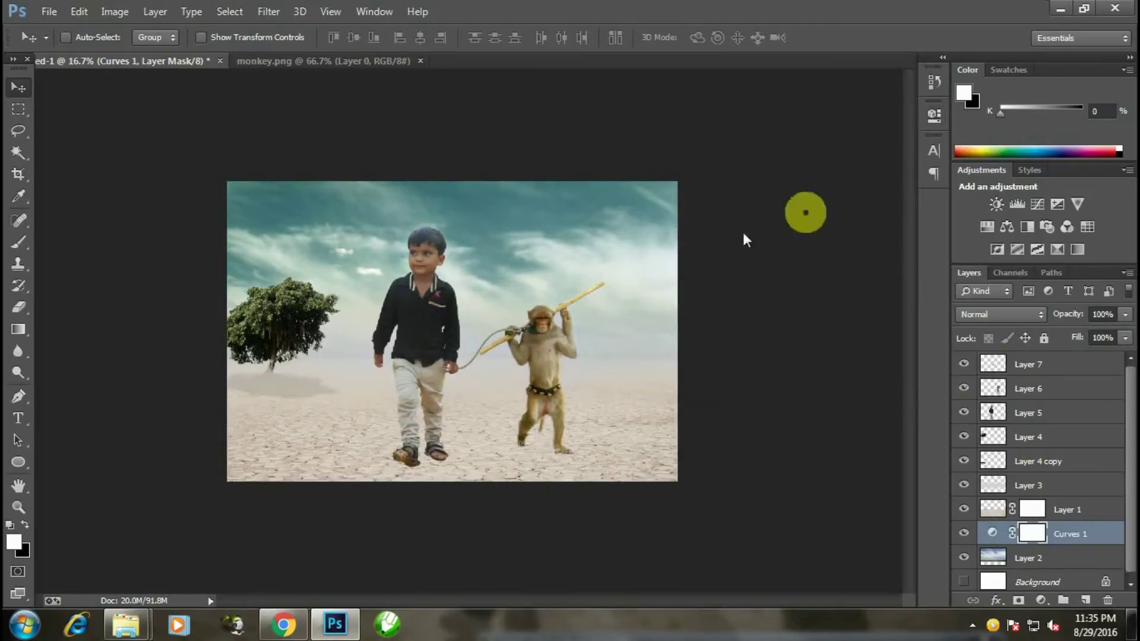
pyautogui.hotkey('ctrl', '-')
pyautogui.hotkey('ctrl', '+')
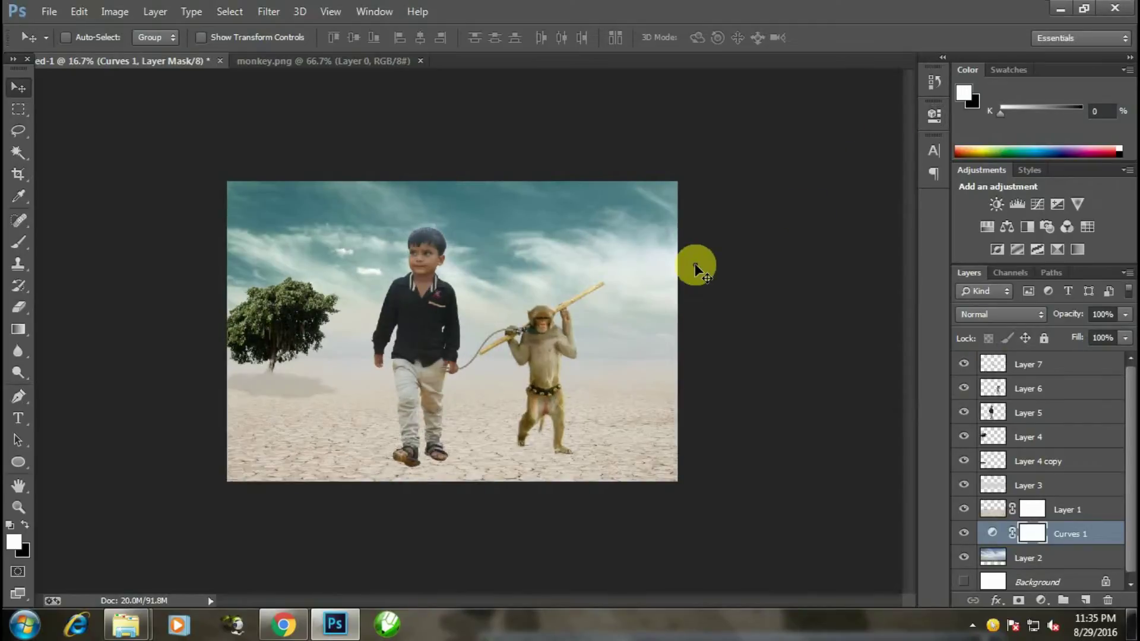
pyautogui.hotkey('ctrl', '+')
pyautogui.hotkey('ctrl', '-')
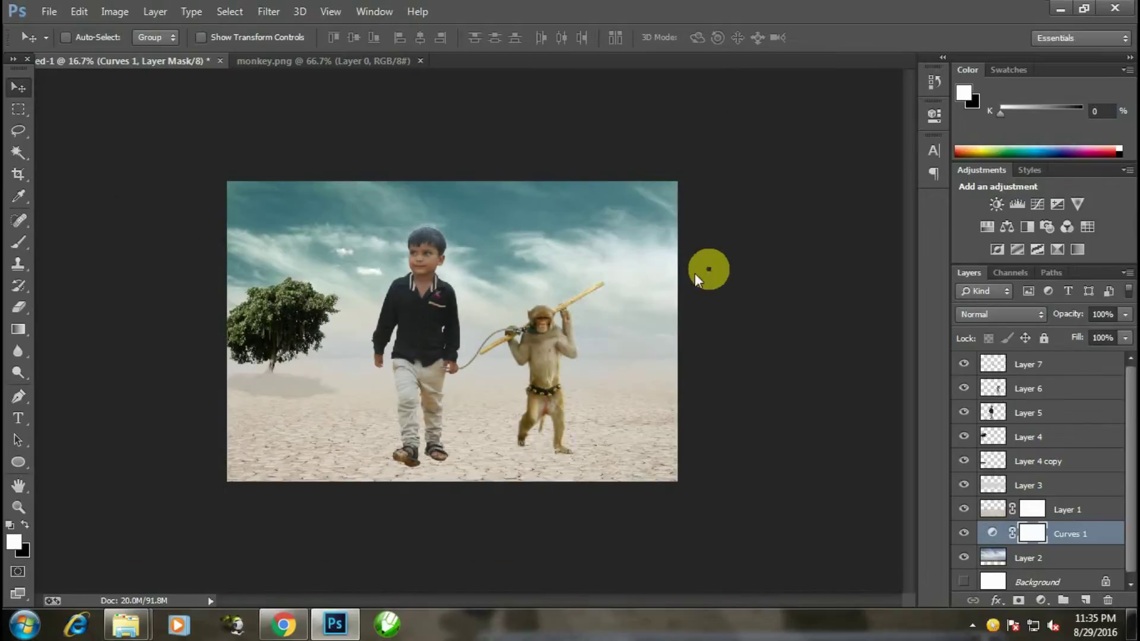
# Step: Brighten Layer 5 with Curves (input 125, output 145), then bring up the Open dialog
pyautogui.click(1048, 423)
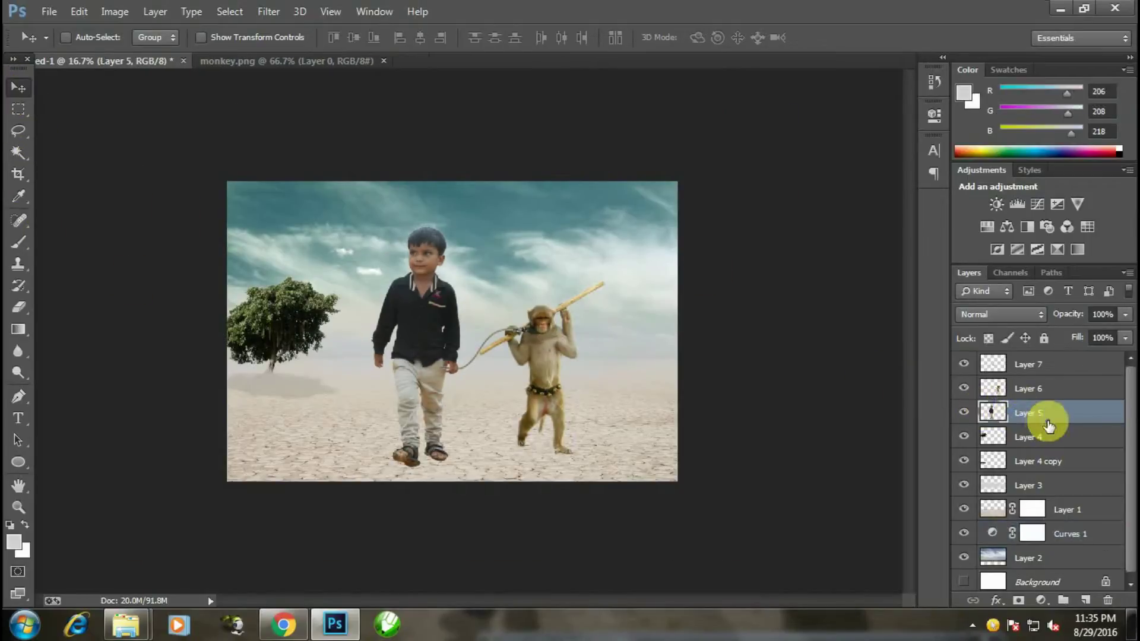
pyautogui.hotkey('ctrl', 'm')
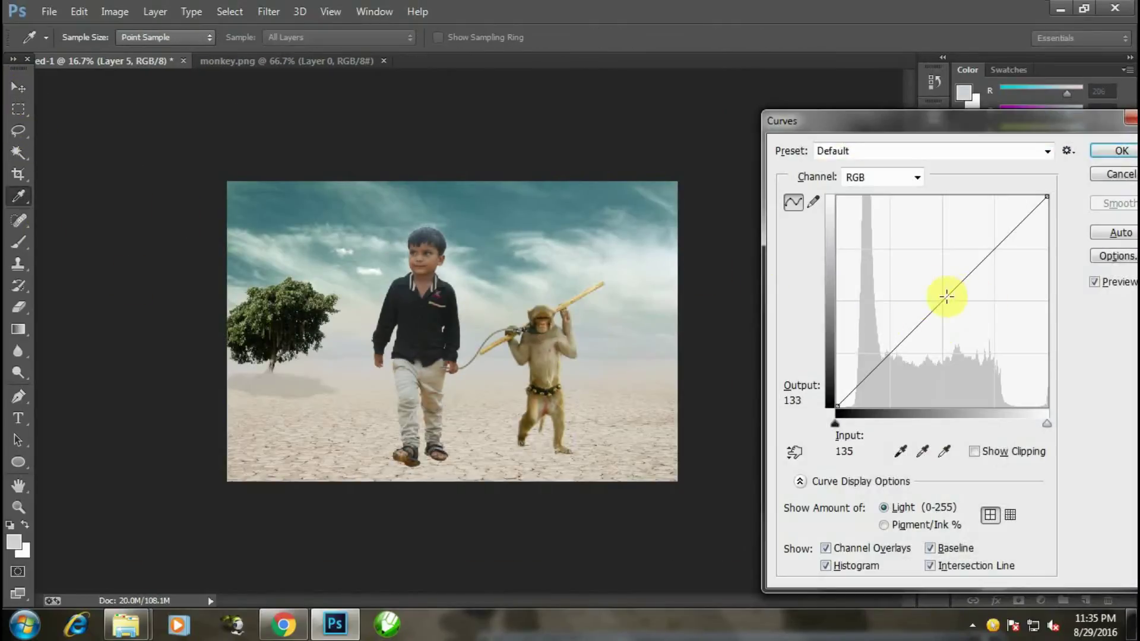
pyautogui.moveTo(943, 298); pyautogui.dragTo(940, 286)
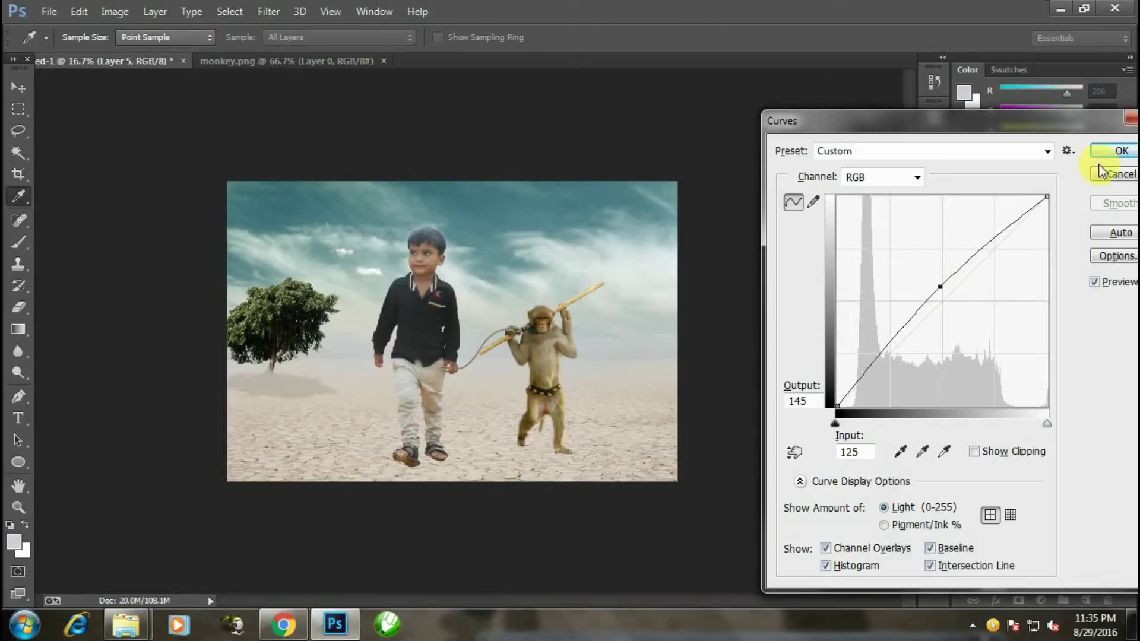
pyautogui.click(1121, 151)
pyautogui.click(49, 11)
pyautogui.click(57, 46)
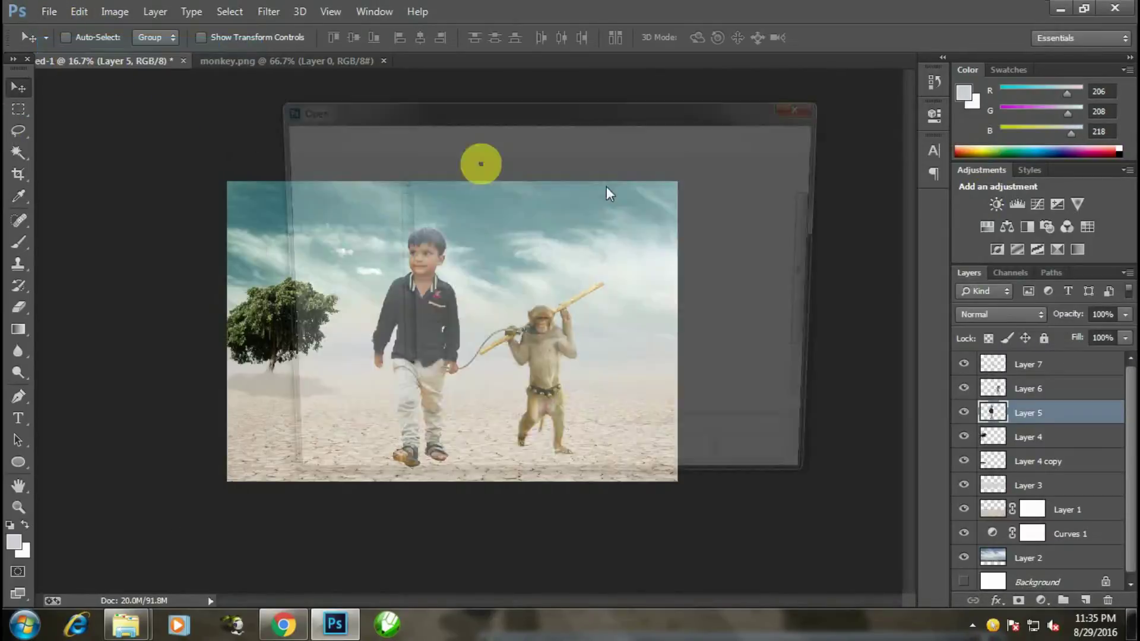
# Step: Open Yellow-Green-Turban.png from Downloads and drag it into Untitled-1 over the boy's head
pyautogui.scroll(-3, 827, 326)
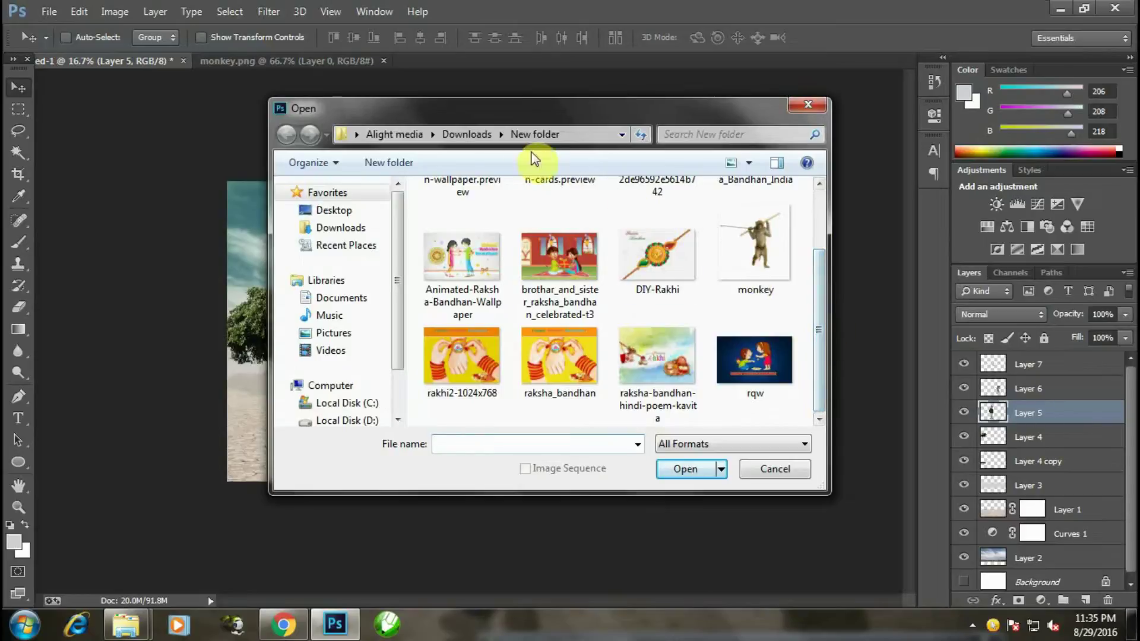
pyautogui.click(467, 135)
pyautogui.scroll(-5, 821, 220)
pyautogui.moveTo(821, 221); pyautogui.dragTo(841, 414)
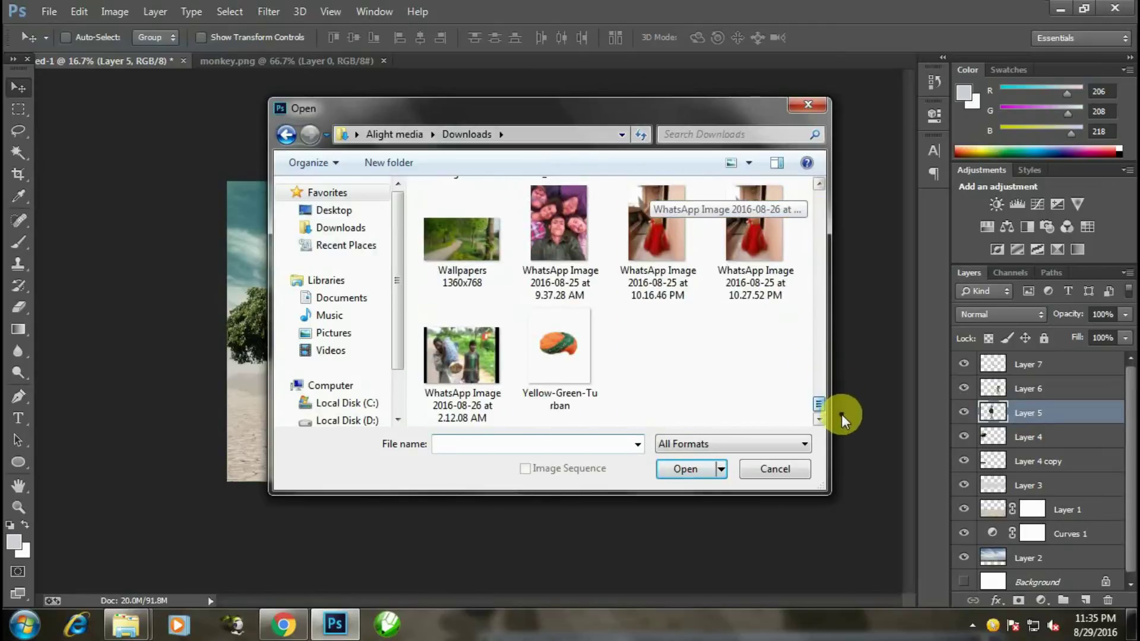
pyautogui.click(575, 371)
pyautogui.click(677, 485)
pyautogui.moveTo(439, 311)
pyautogui.mouseDown()
pyautogui.moveTo(131, 62)
pyautogui.moveTo(427, 254)
pyautogui.mouseUp()
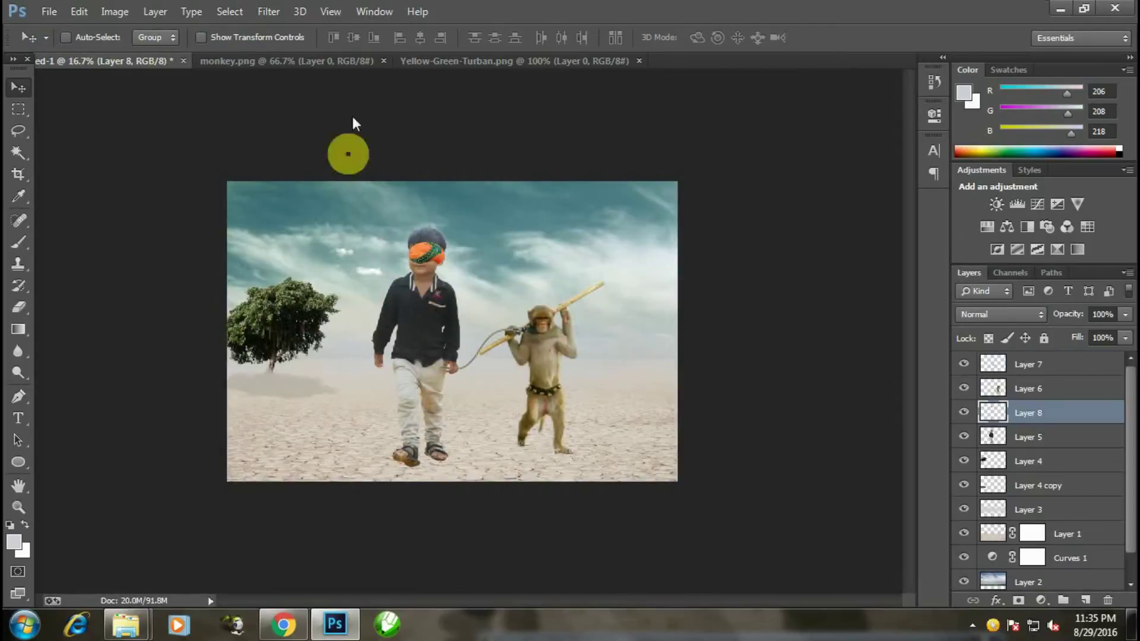
pyautogui.click(383, 60)
pyautogui.moveTo(384, 95); pyautogui.dragTo(439, 252)
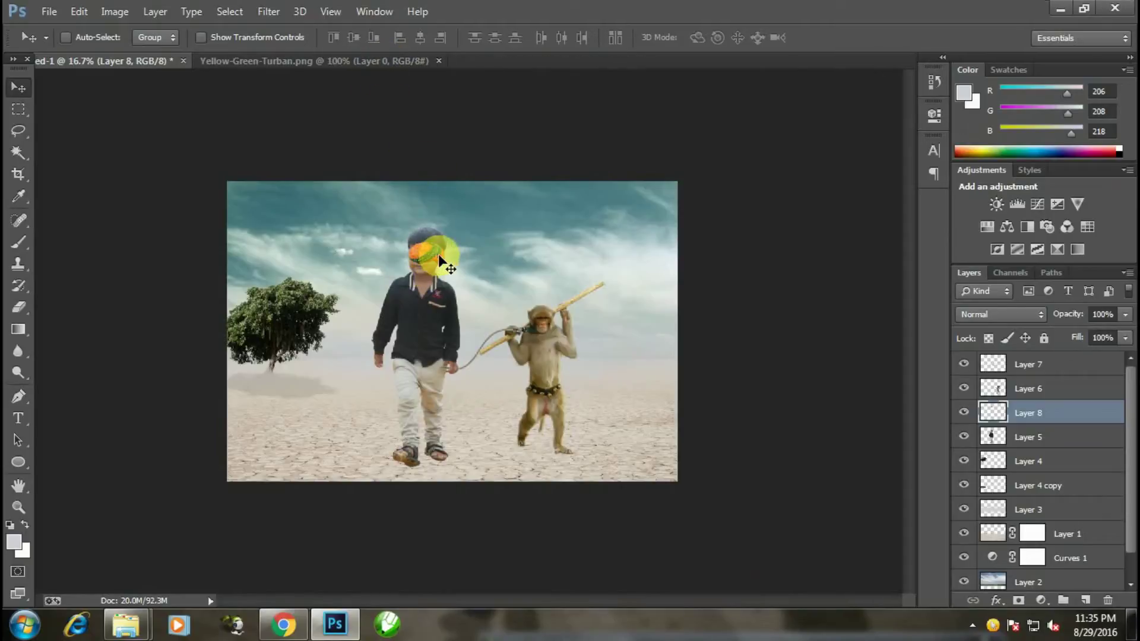
pyautogui.scroll(2, 454, 240)
pyautogui.scroll(2, 391, 254)
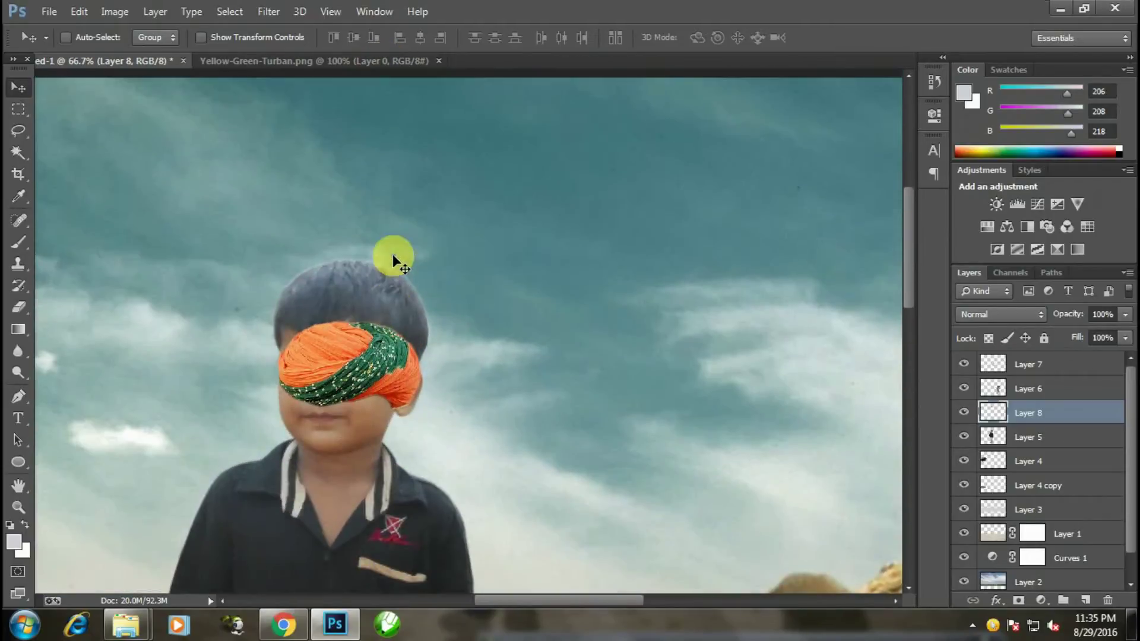
# Step: Free-transform the turban to about 153% with a slight ~2.4° clockwise tilt
pyautogui.hotkey('ctrl', 't')
pyautogui.moveTo(348, 364)
pyautogui.mouseDown()
pyautogui.moveTo(349, 287)
pyautogui.moveTo(319, 283)
pyautogui.mouseUp()
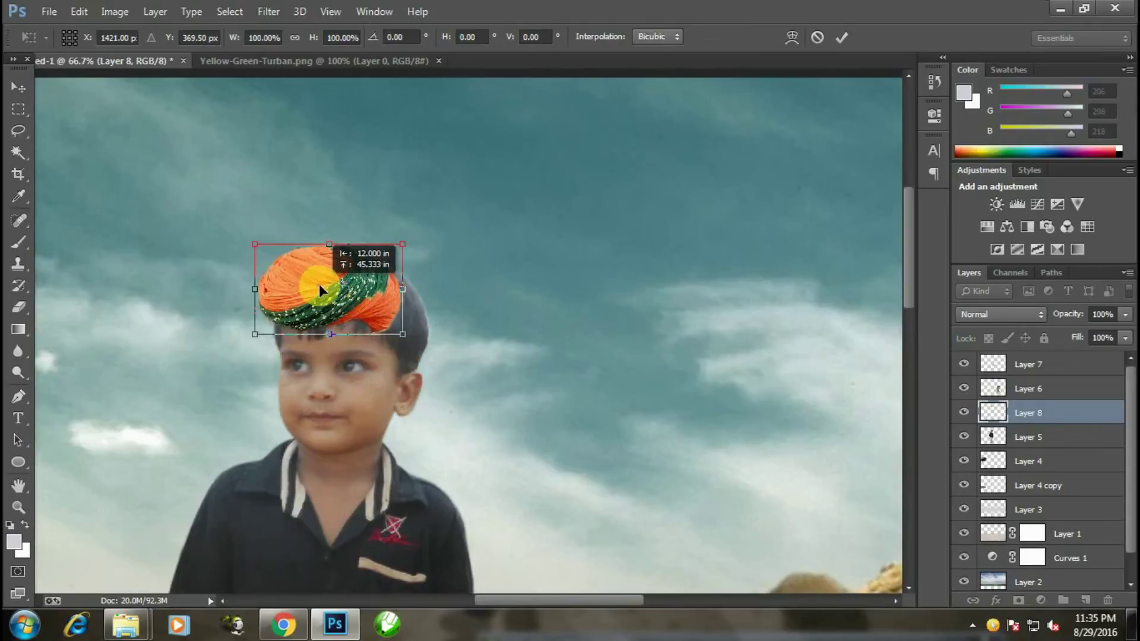
pyautogui.scroll(1, 403, 291)
pyautogui.moveTo(378, 197); pyautogui.dragTo(422, 173)
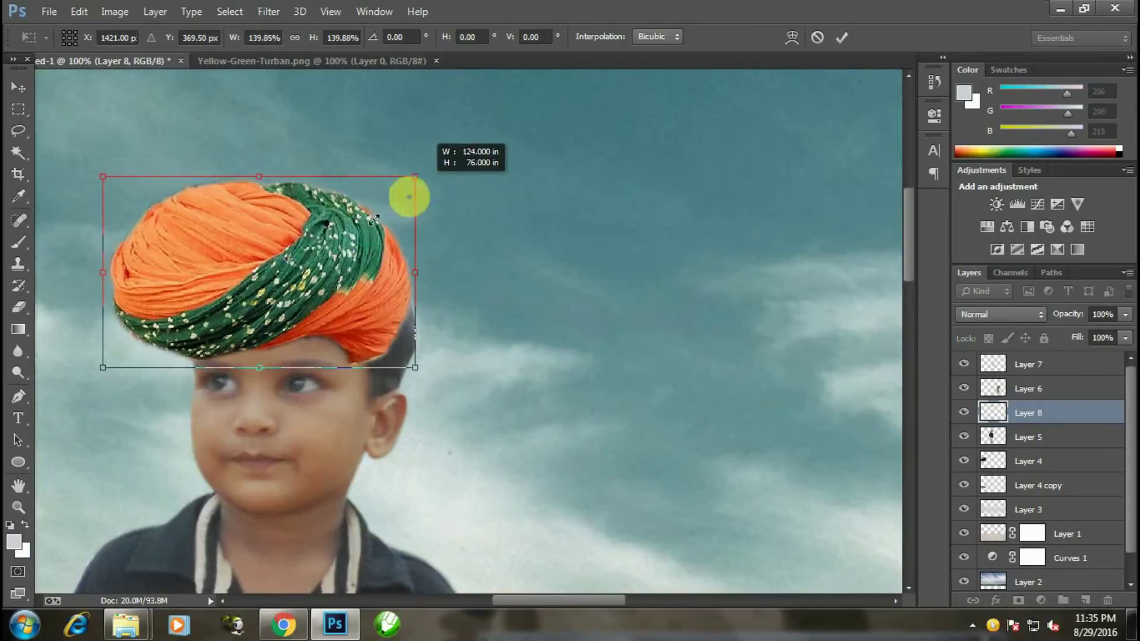
pyautogui.moveTo(315, 232); pyautogui.dragTo(346, 229)
pyautogui.moveTo(459, 169); pyautogui.dragTo(466, 168)
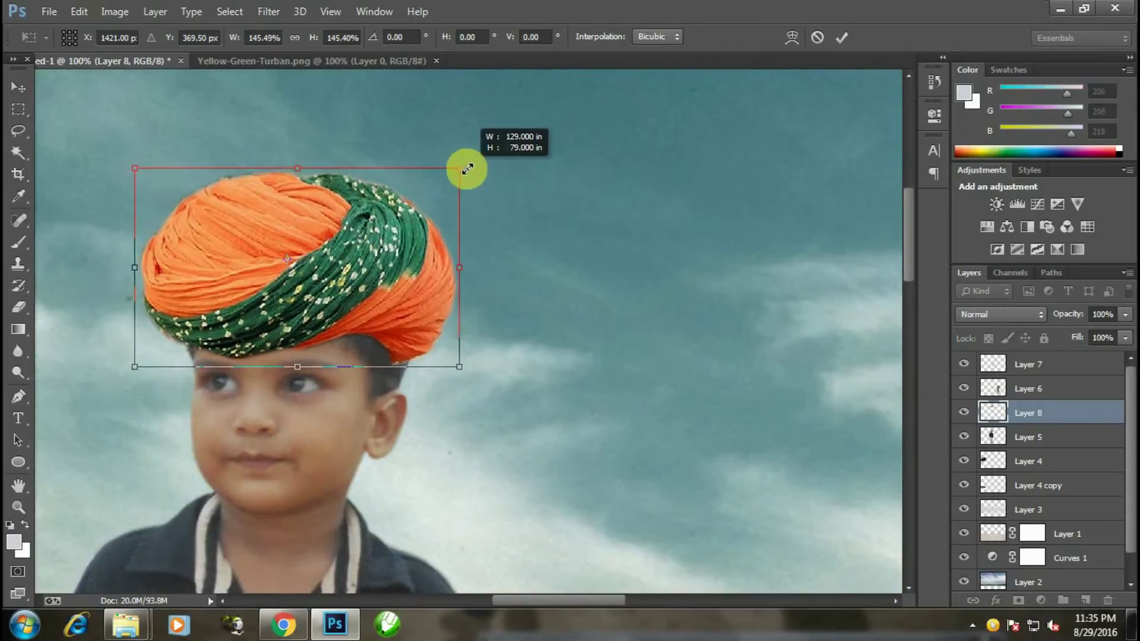
pyautogui.moveTo(348, 232); pyautogui.dragTo(362, 234)
pyautogui.moveTo(508, 156); pyautogui.dragTo(513, 165)
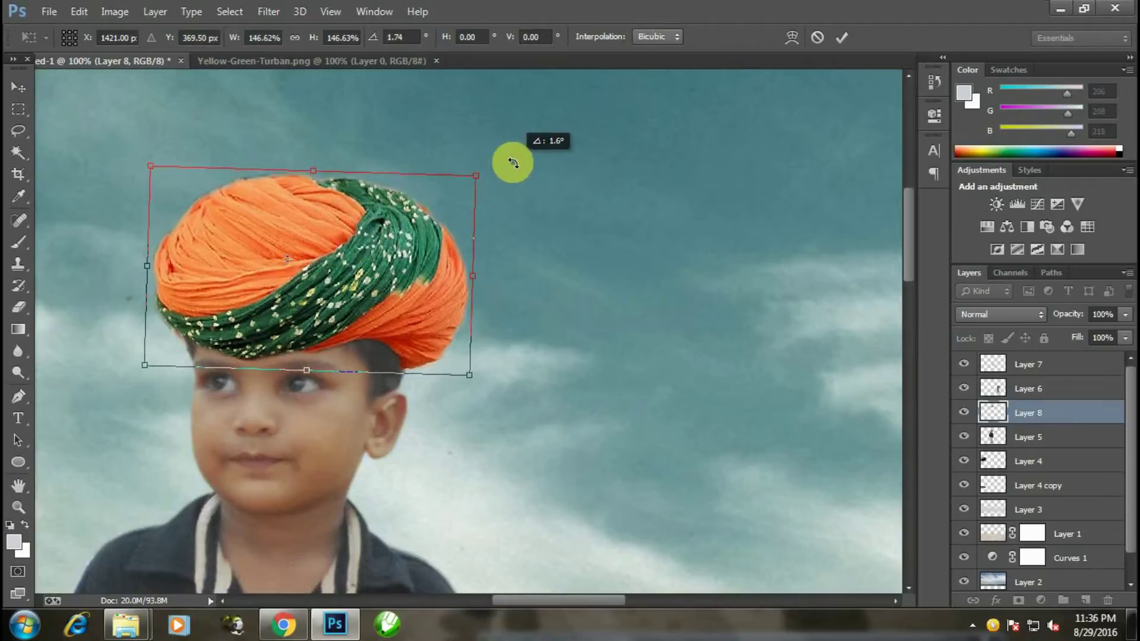
pyautogui.moveTo(262, 265); pyautogui.dragTo(262, 254)
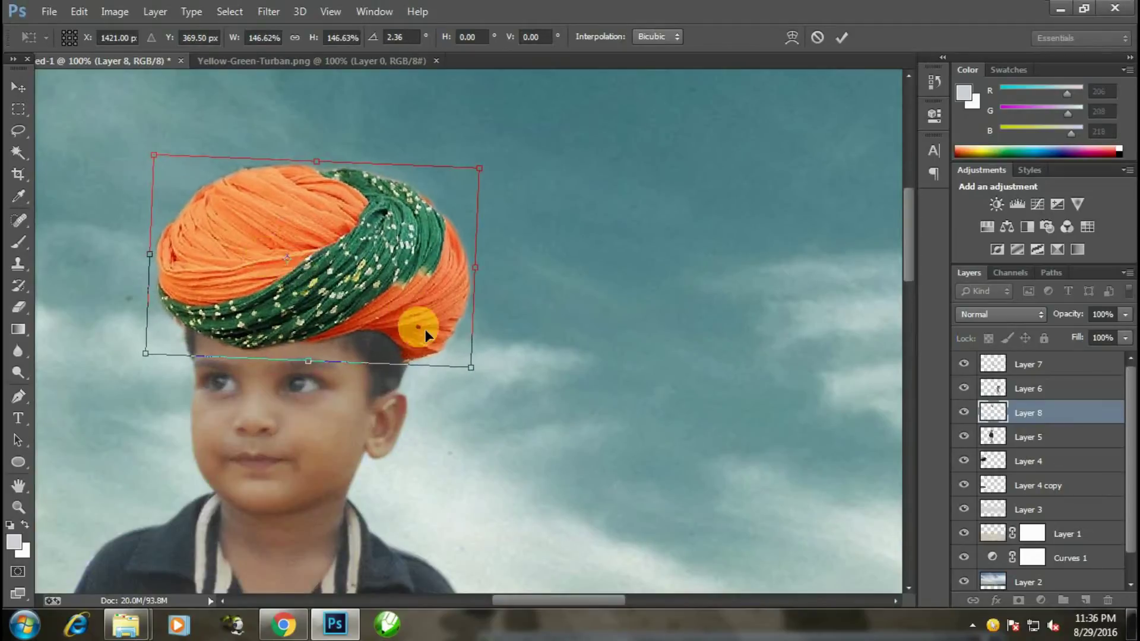
pyautogui.moveTo(477, 371); pyautogui.dragTo(489, 376)
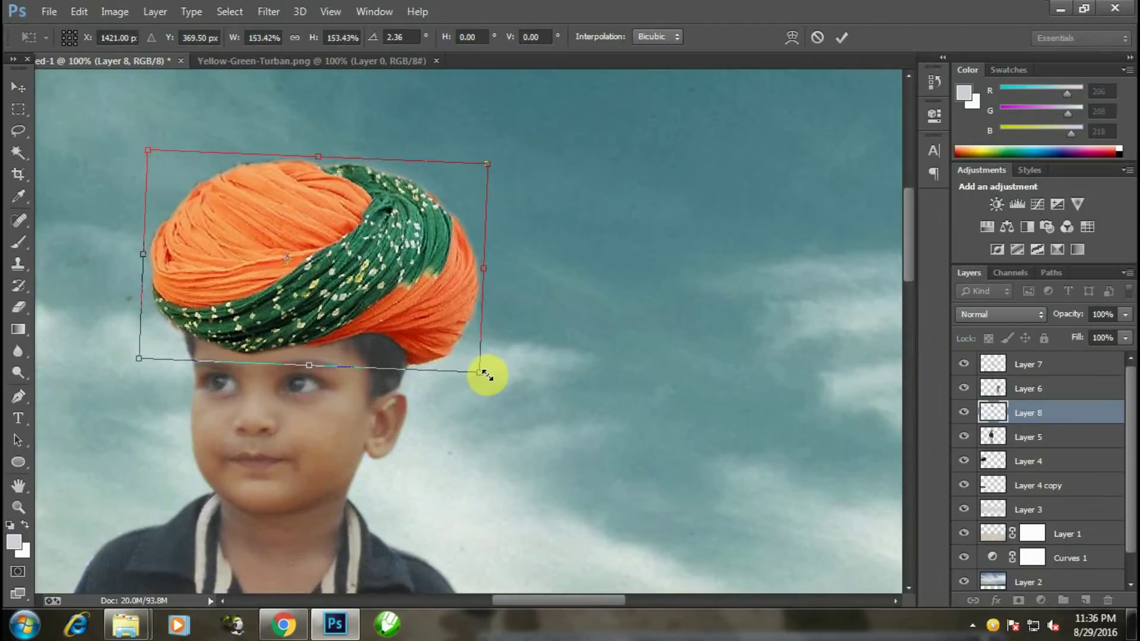
pyautogui.click(841, 37)
# Step: Give Layer 8's turban a Multiply drop shadow at 75% opacity and 9 px size
pyautogui.hotkey('ctrl', '0')
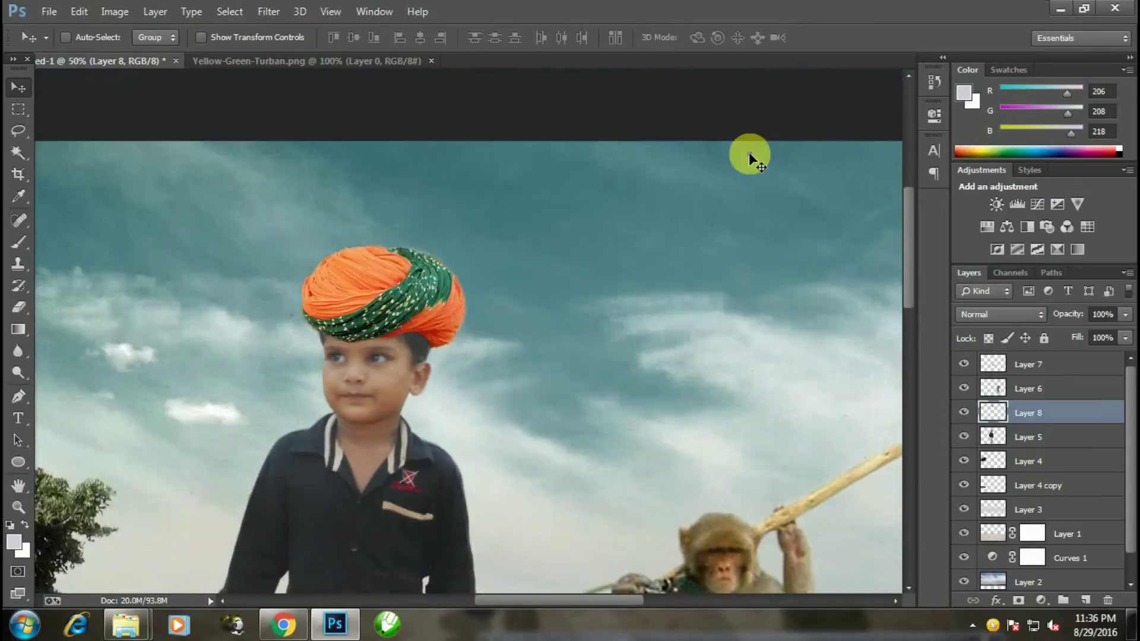
pyautogui.hotkey('ctrl', '+')
pyautogui.hotkey('ctrl', '+')
pyautogui.hotkey('ctrl', '+')
pyautogui.scroll(4, 479, 193)
pyautogui.scroll(2, 479, 192)
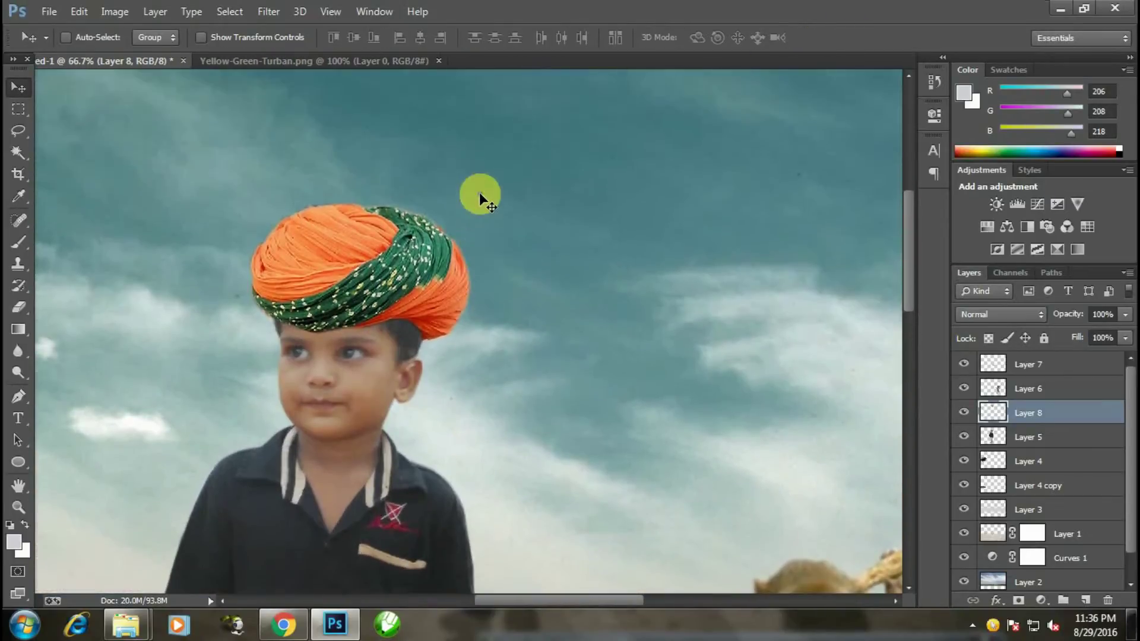
pyautogui.hotkey('ctrl', '+')
pyautogui.hotkey('ctrl', '+')
pyautogui.hotkey('ctrl', '-')
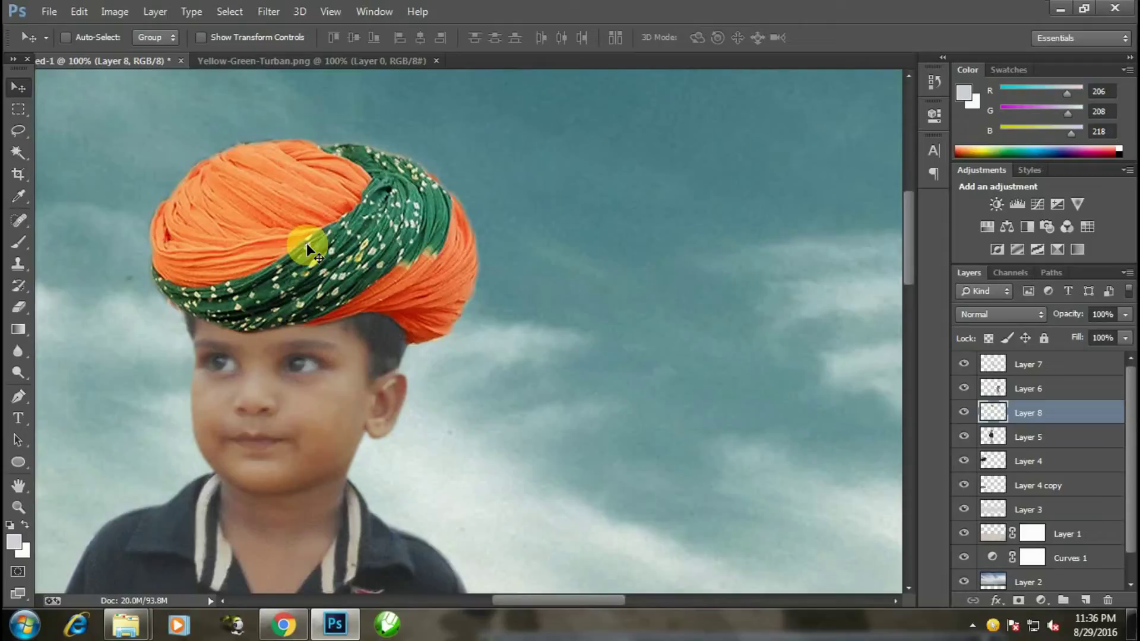
pyautogui.rightClick(1045, 417)
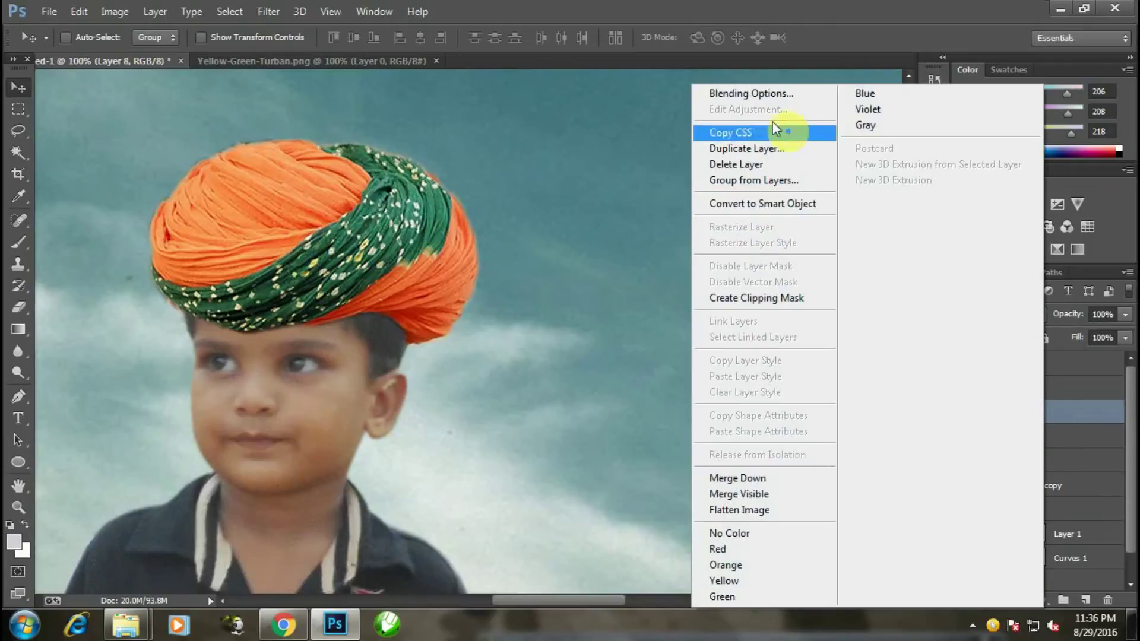
pyautogui.click(764, 90)
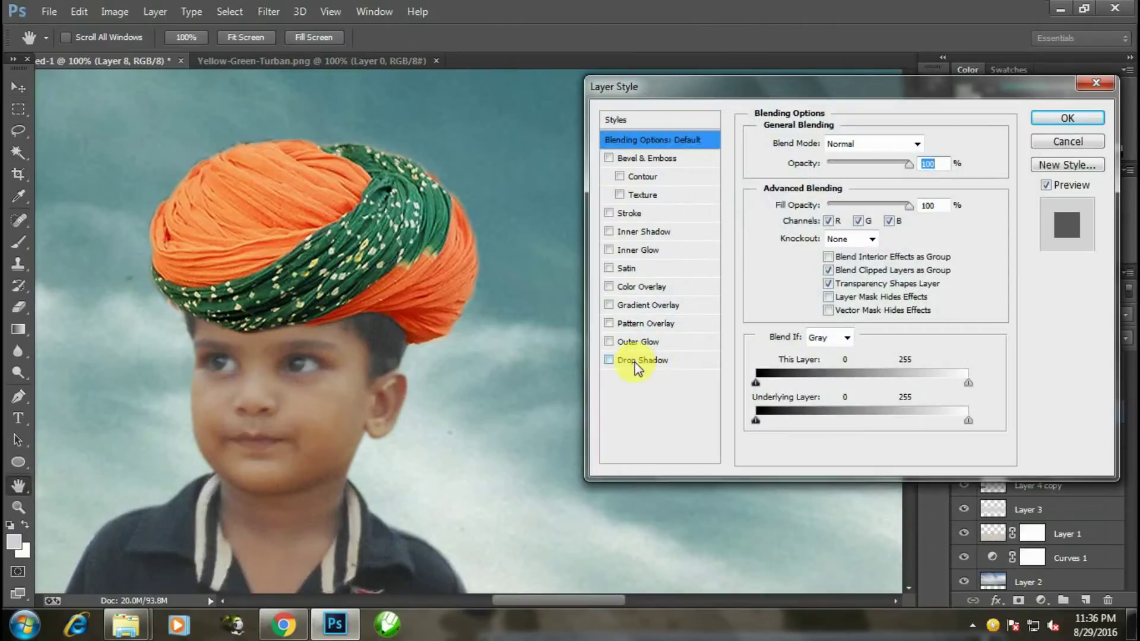
pyautogui.click(636, 360)
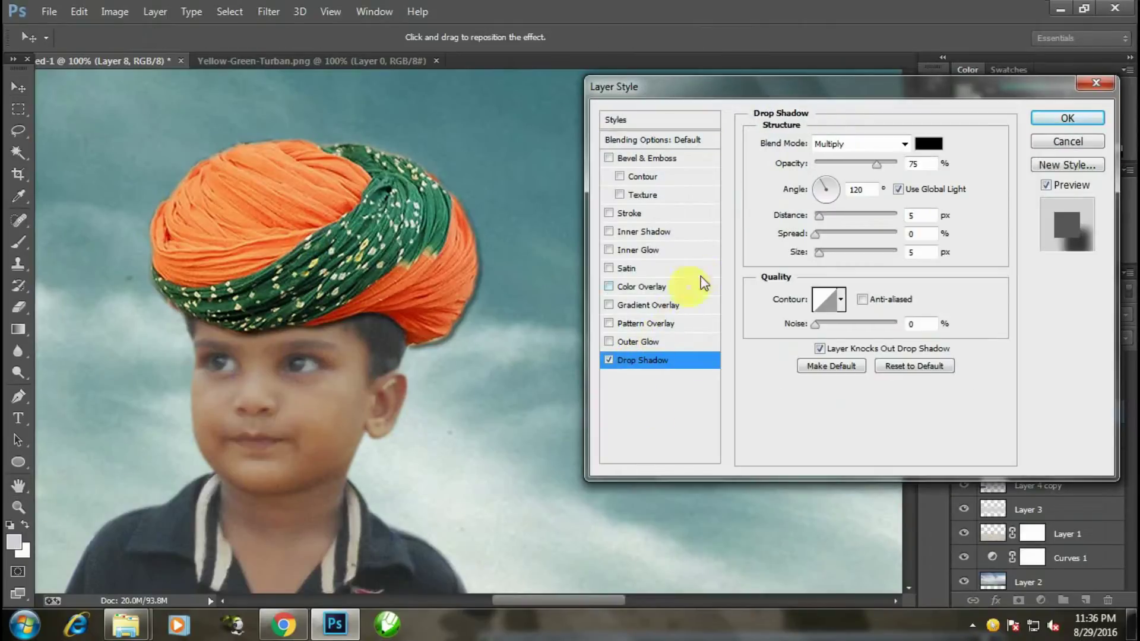
pyautogui.click(822, 254)
pyautogui.click(821, 217)
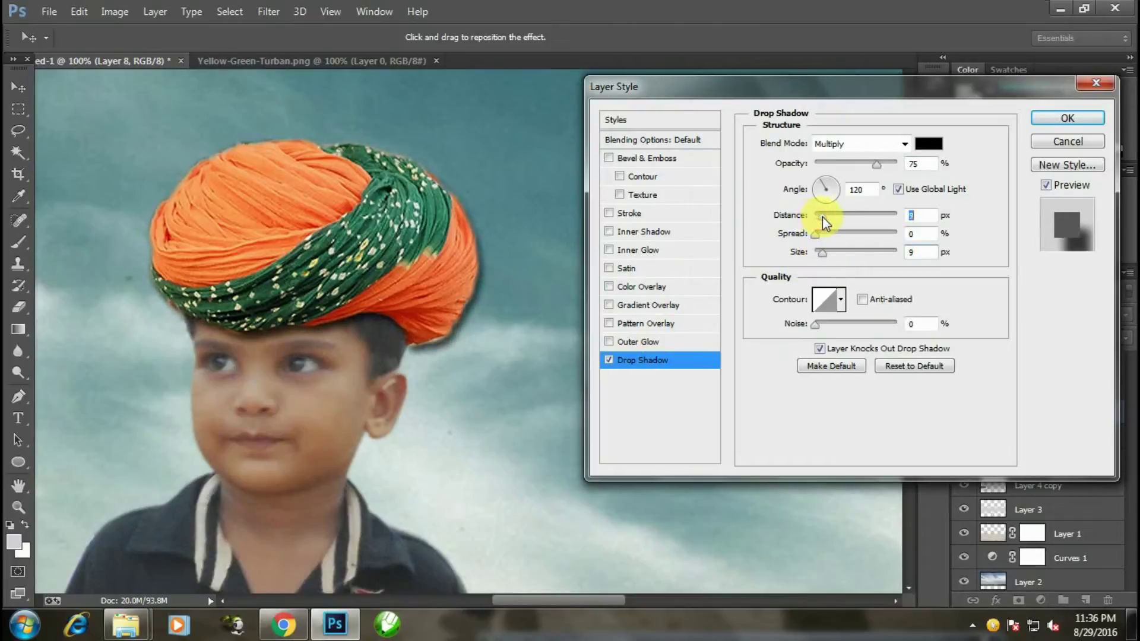
pyautogui.click(1036, 121)
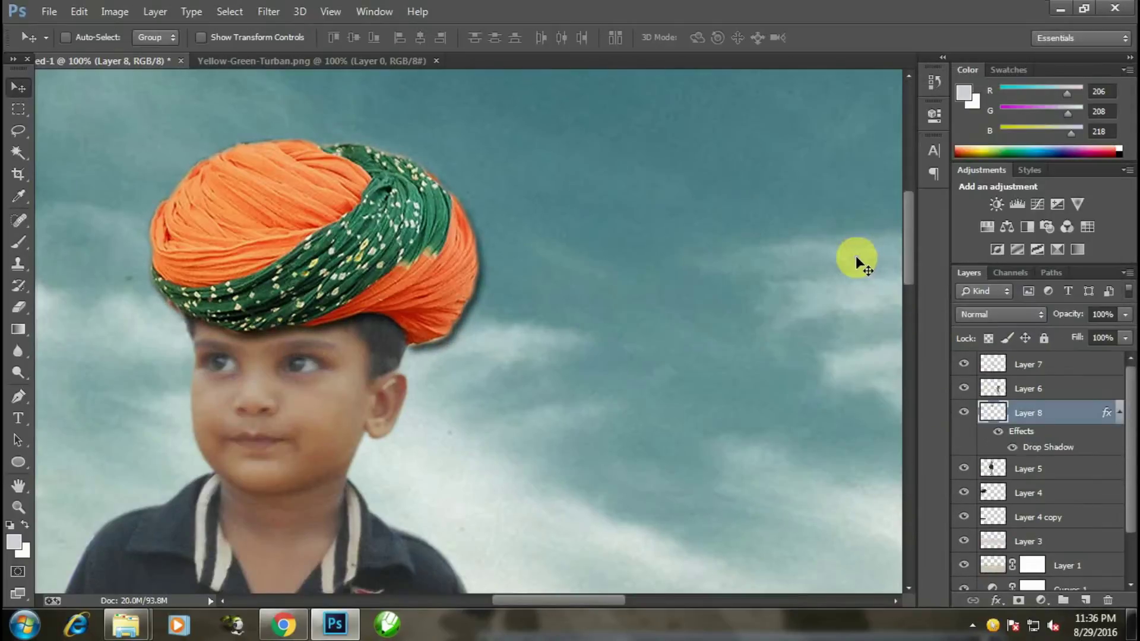
# Step: Split the drop shadow onto its own masked layer and fade its right edge with an 87 px black brush
pyautogui.rightClick(1106, 415)
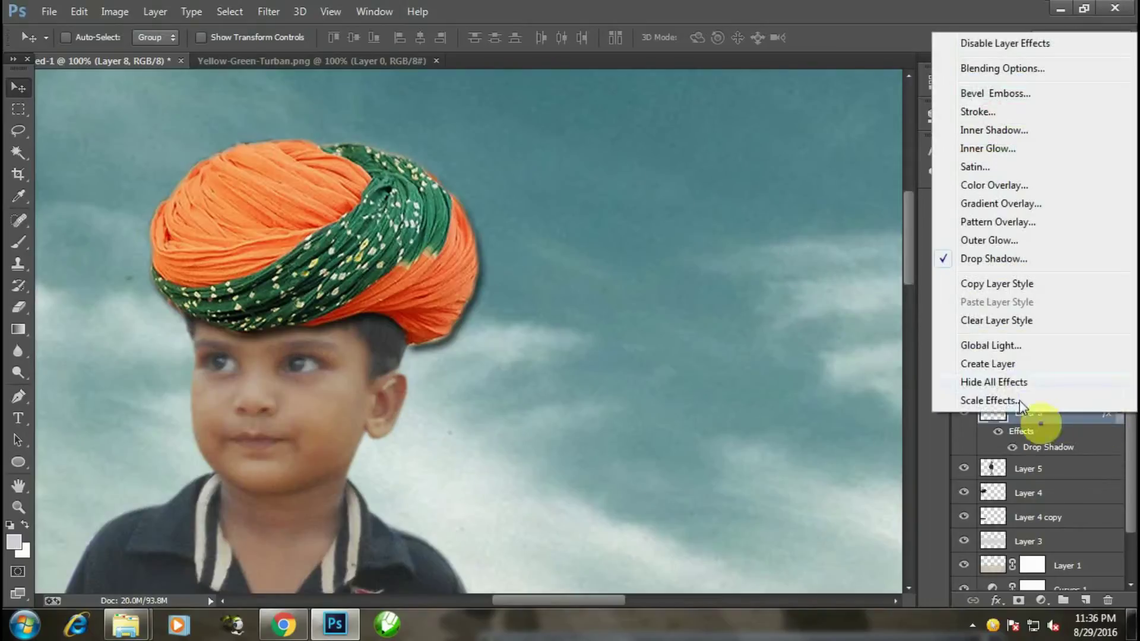
pyautogui.click(1000, 364)
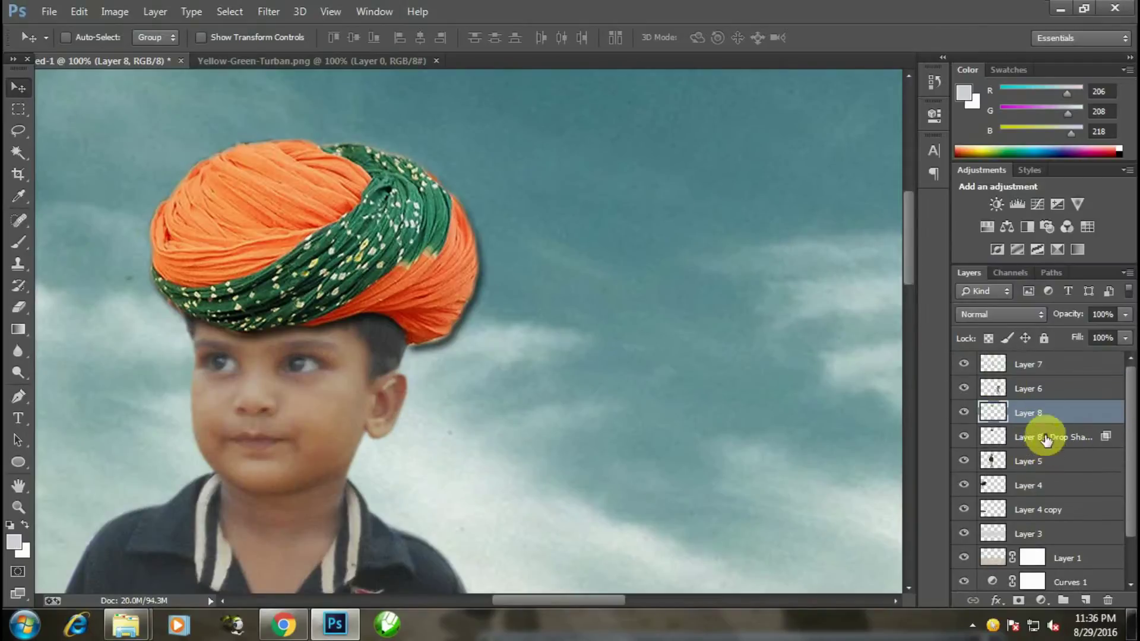
pyautogui.click(1022, 605)
pyautogui.press('b')
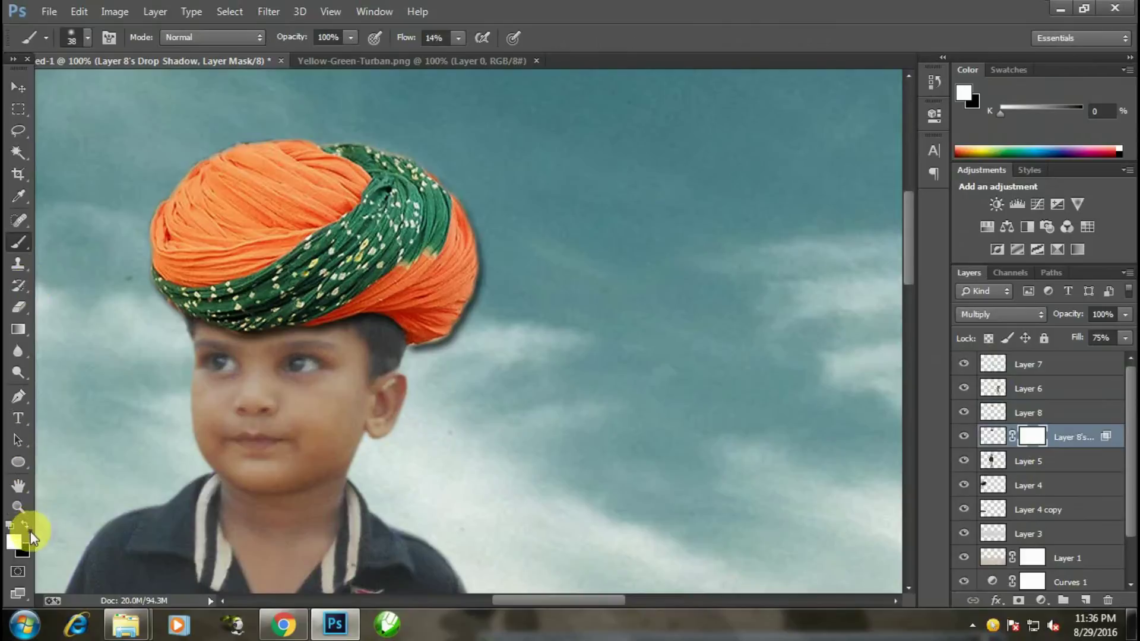
pyautogui.rightClick(285, 196)
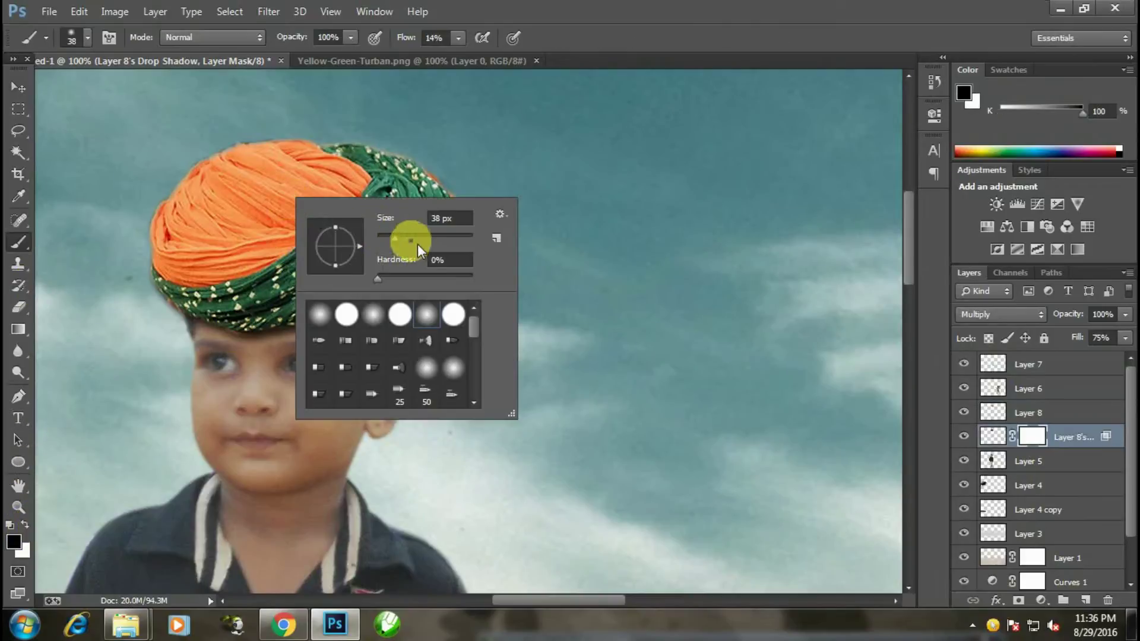
pyautogui.write('87')
pyautogui.press('Return')
pyautogui.moveTo(483, 223)
pyautogui.mouseDown()
pyautogui.moveTo(496, 237)
pyautogui.moveTo(461, 355)
pyautogui.moveTo(445, 376)
pyautogui.moveTo(435, 352)
pyautogui.moveTo(396, 368)
pyautogui.moveTo(198, 148)
pyautogui.moveTo(125, 331)
pyautogui.moveTo(230, 101)
pyautogui.moveTo(128, 288)
pyautogui.moveTo(119, 344)
pyautogui.moveTo(217, 363)
pyautogui.moveTo(232, 355)
pyautogui.moveTo(198, 356)
pyautogui.moveTo(323, 356)
pyautogui.moveTo(457, 390)
pyautogui.mouseUp()
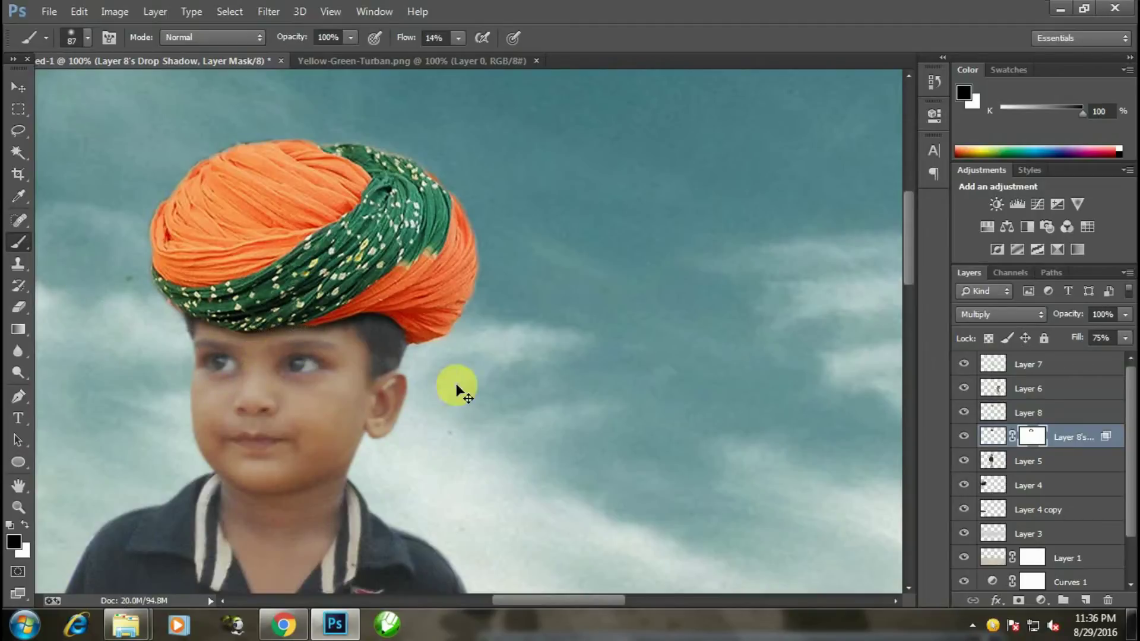
# Step: Merge the shadow layer back into the turban's Layer 8
pyautogui.hotkey('ctrl', '-')
pyautogui.hotkey('ctrl', '-')
pyautogui.hotkey('ctrl', '-')
pyautogui.click(17, 87)
pyautogui.scroll(3, 302, 292)
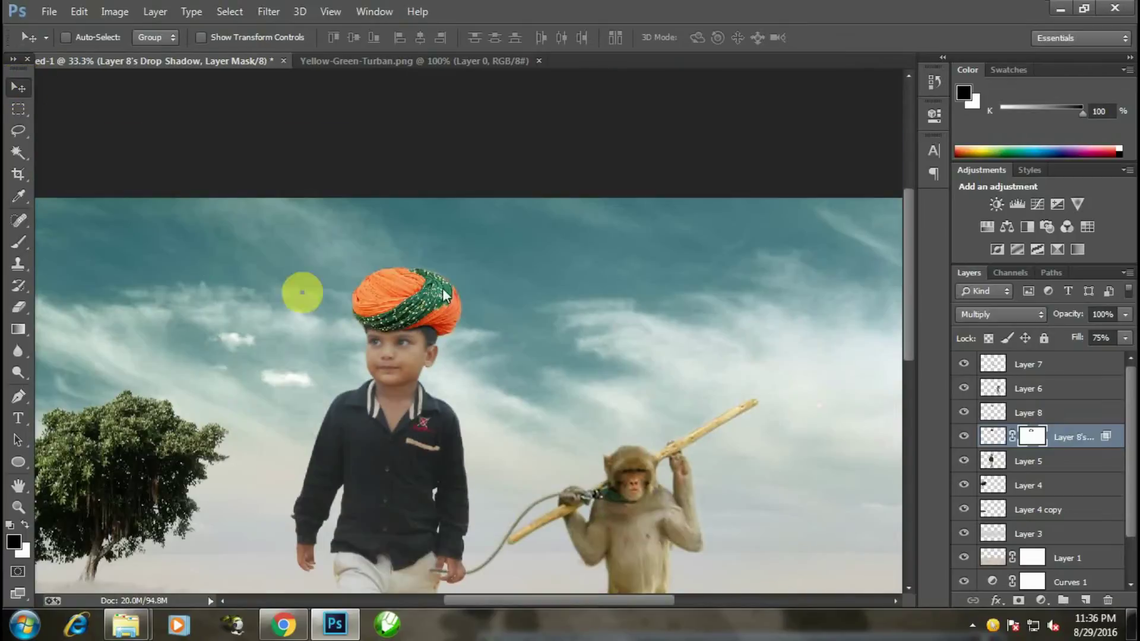
pyautogui.click(1057, 415)
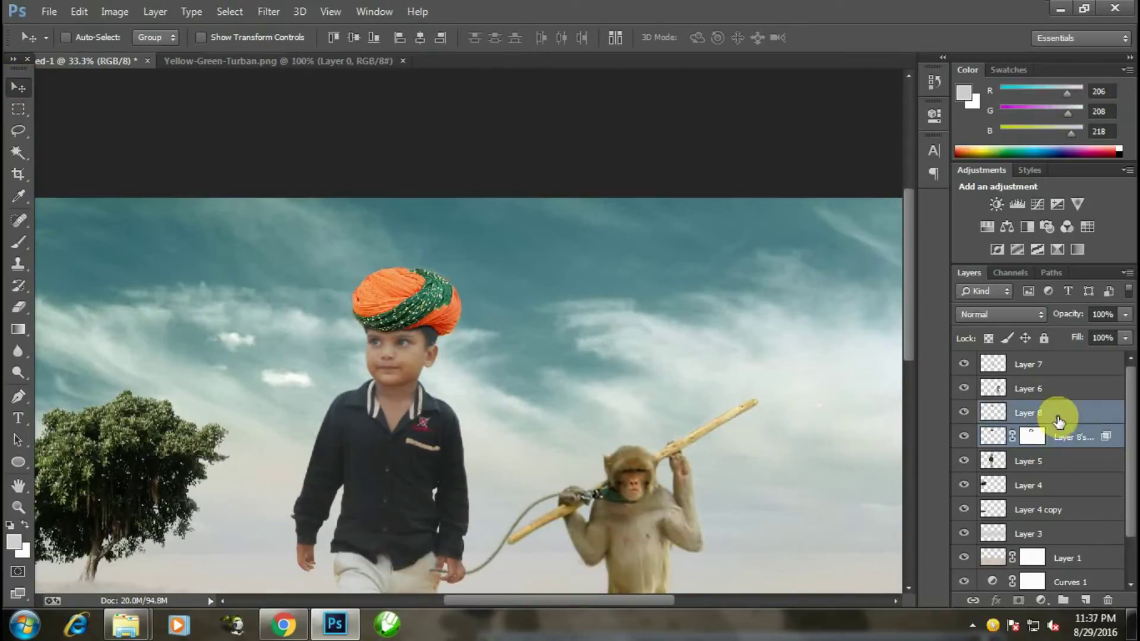
pyautogui.hotkey('ctrl', 'e')
pyautogui.hotkey('ctrl', '-')
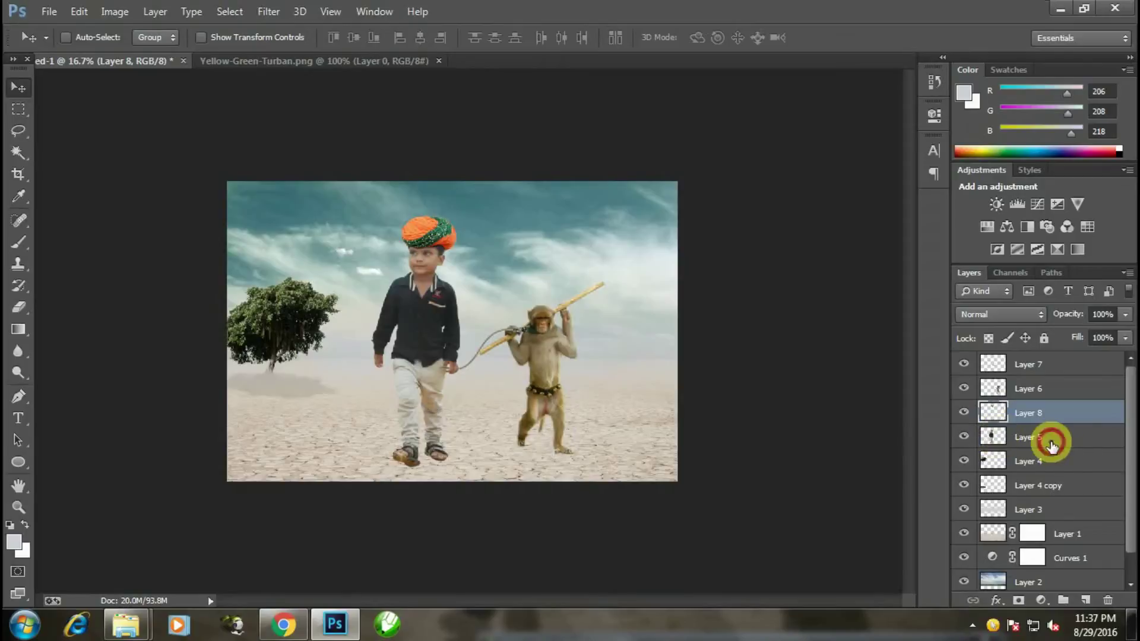
# Step: Duplicate Layer 5 and flip the copy upside down below the boy's feet
pyautogui.click(1051, 446)
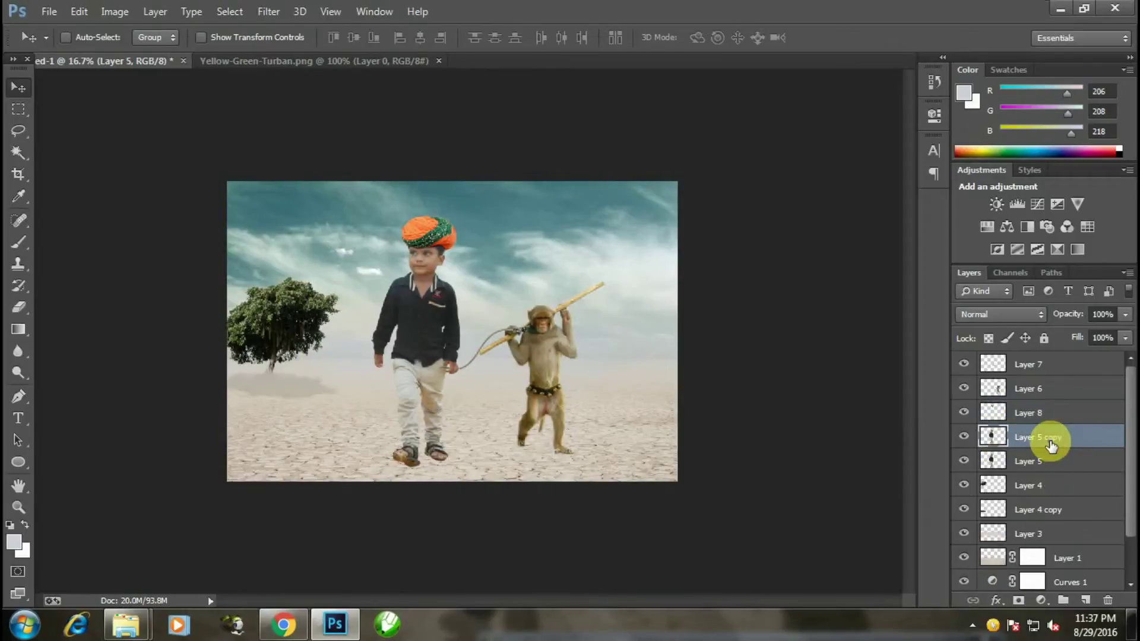
pyautogui.hotkey('ctrl', 'j')
pyautogui.hotkey('ctrl', 't')
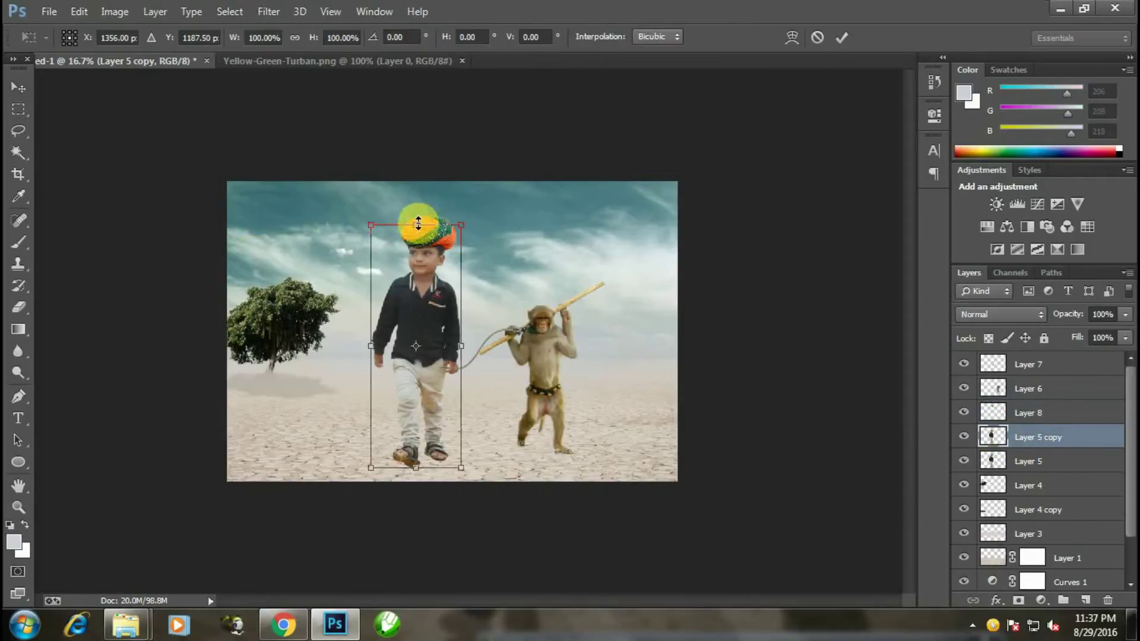
pyautogui.moveTo(377, 217); pyautogui.dragTo(407, 558)
pyautogui.hotkey('ctrl', '+')
pyautogui.hotkey('ctrl', '+')
pyautogui.scroll(-2, 405, 552)
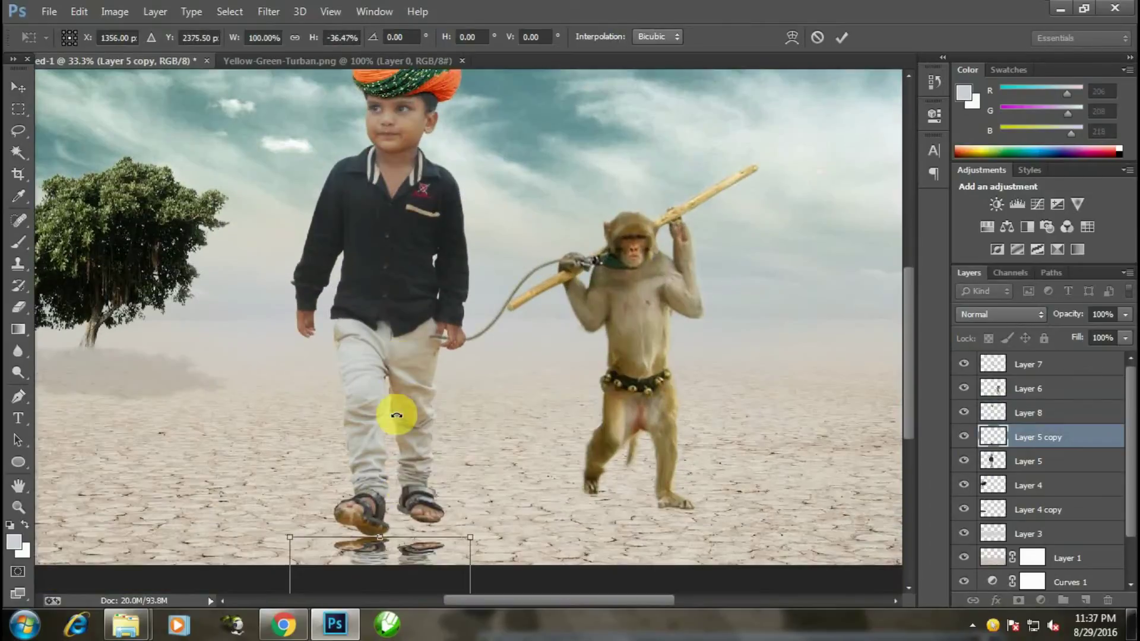
pyautogui.scroll(2, 394, 415)
pyautogui.scroll(1, 420, 425)
# Step: Squash the flipped copy to about -37% height and fit it under the sandals
pyautogui.moveTo(247, 547); pyautogui.dragTo(247, 535)
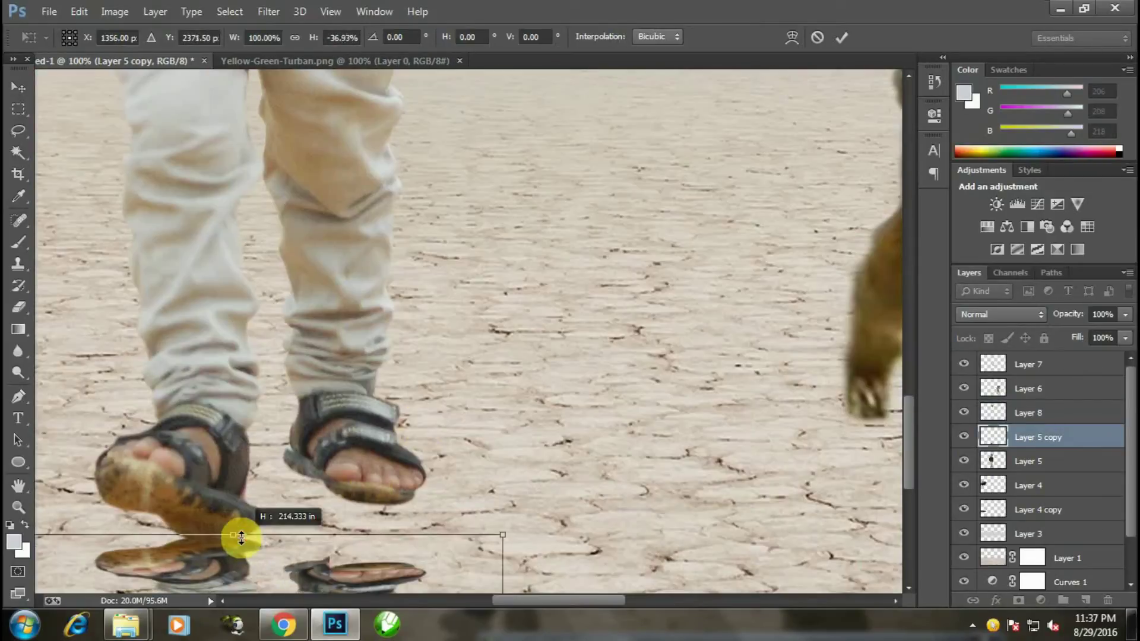
pyautogui.hotkey('ctrl', '-')
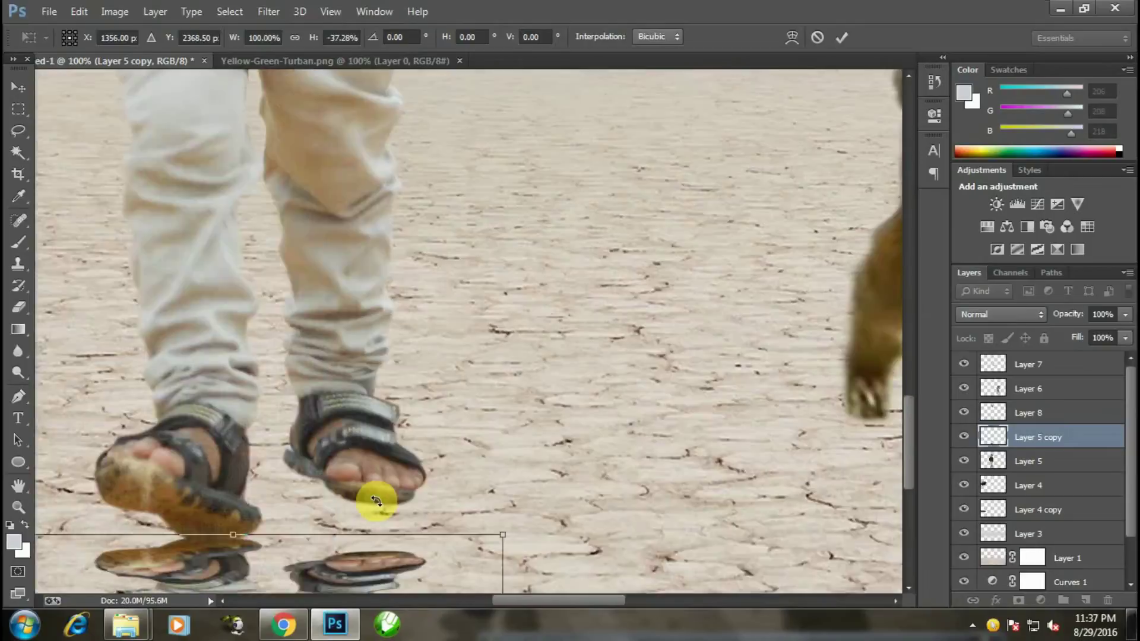
pyautogui.hotkey('ctrl', '-')
pyautogui.moveTo(384, 515)
pyautogui.mouseDown()
pyautogui.moveTo(386, 480)
pyautogui.moveTo(481, 418)
pyautogui.mouseUp()
pyautogui.hotkey('ctrl', '+')
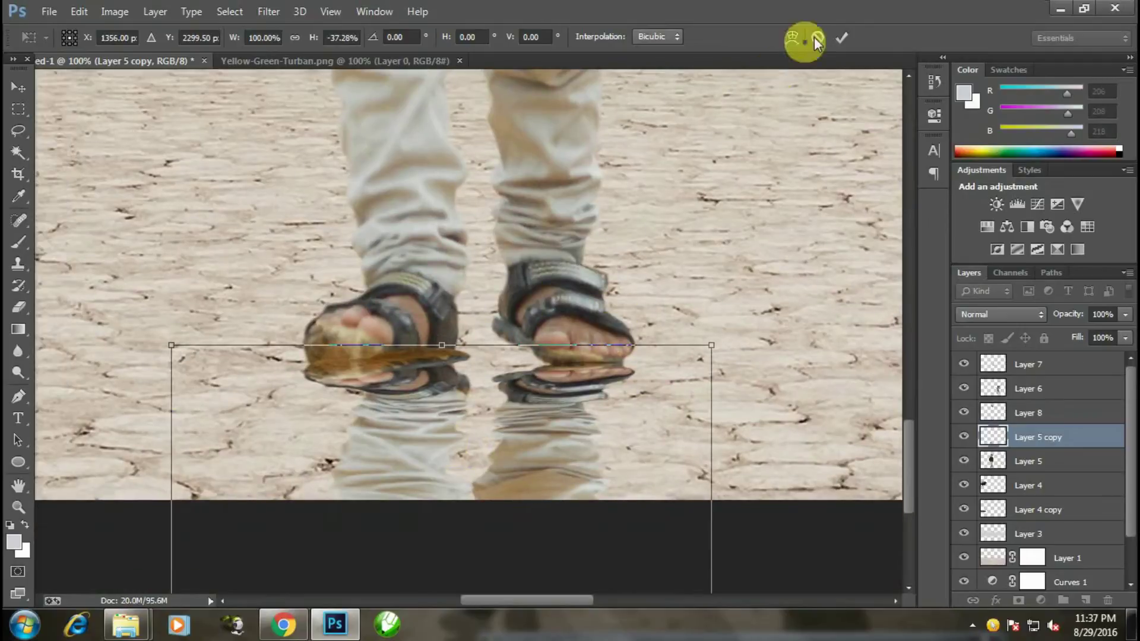
pyautogui.click(842, 38)
pyautogui.press('Return')
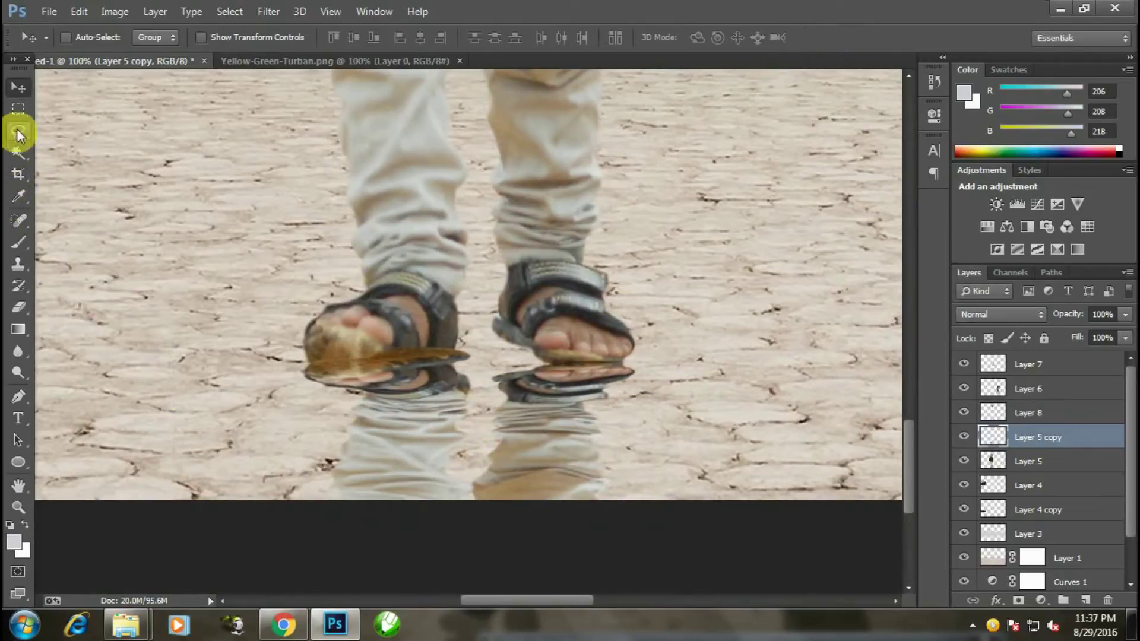
# Step: Lasso the left sandal's reflection and stretch and nudge it into place
pyautogui.click(16, 136)
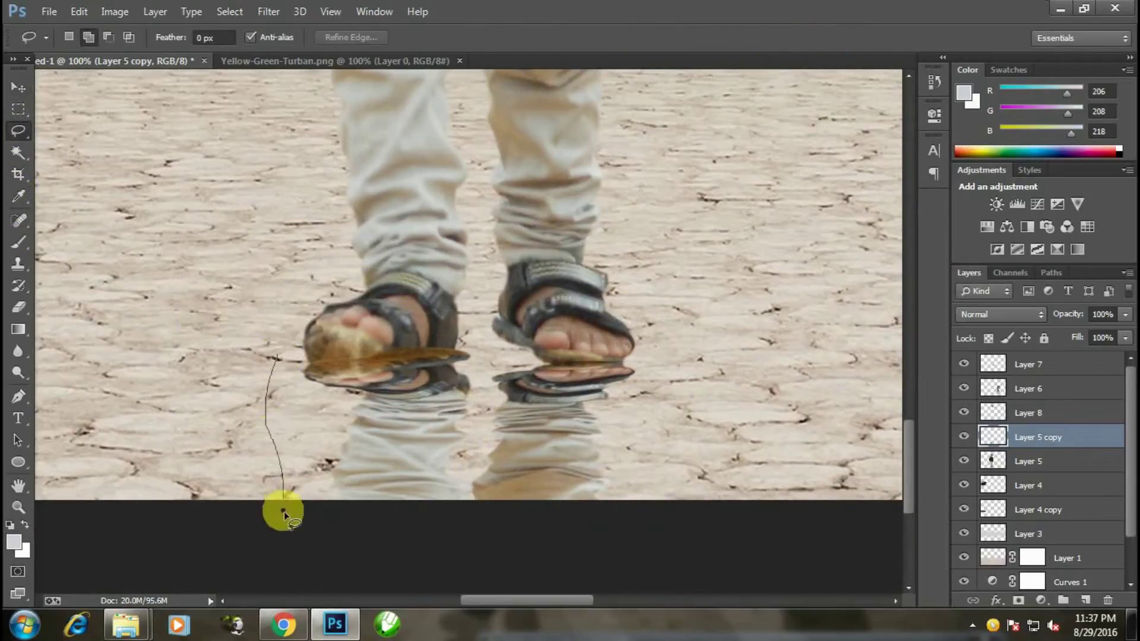
pyautogui.moveTo(472, 493); pyautogui.dragTo(465, 324)
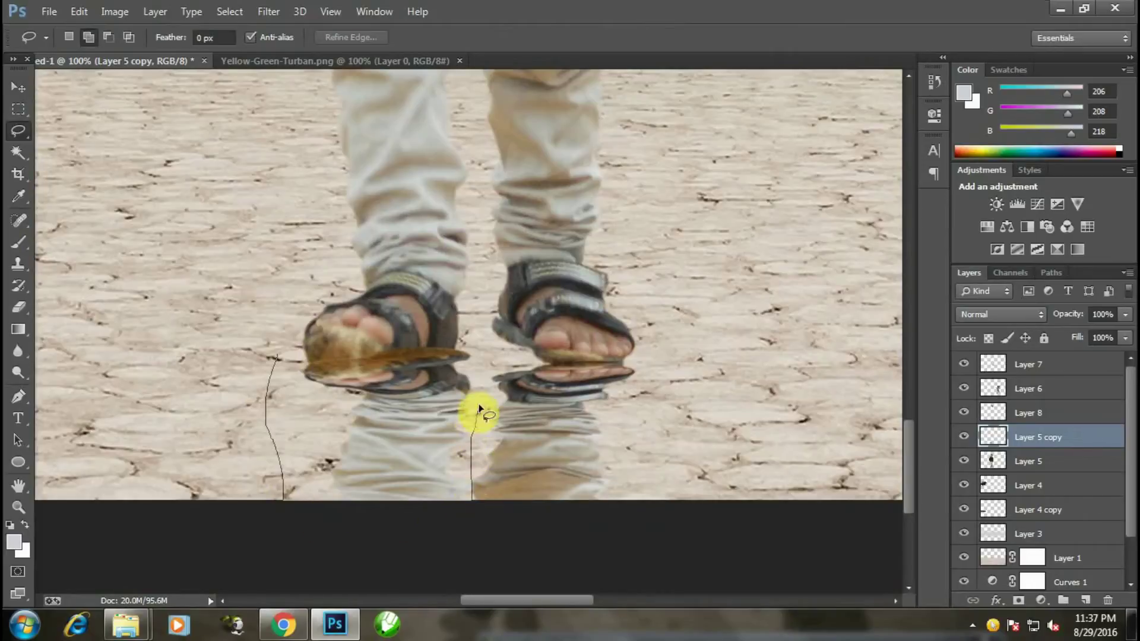
pyautogui.moveTo(291, 351); pyautogui.dragTo(276, 357)
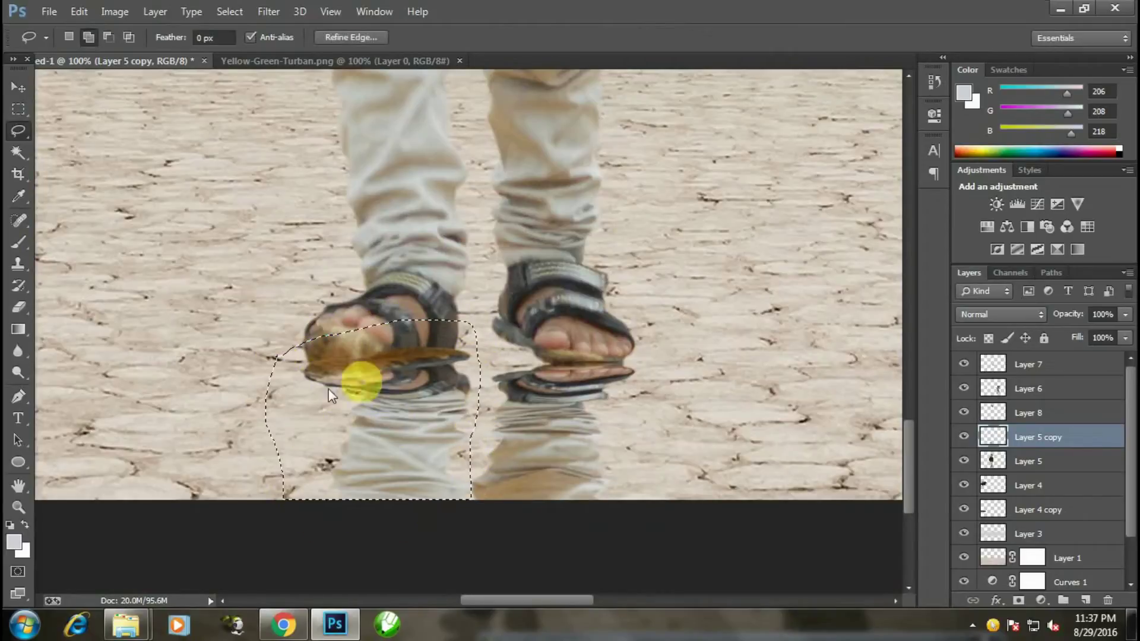
pyautogui.click(18, 88)
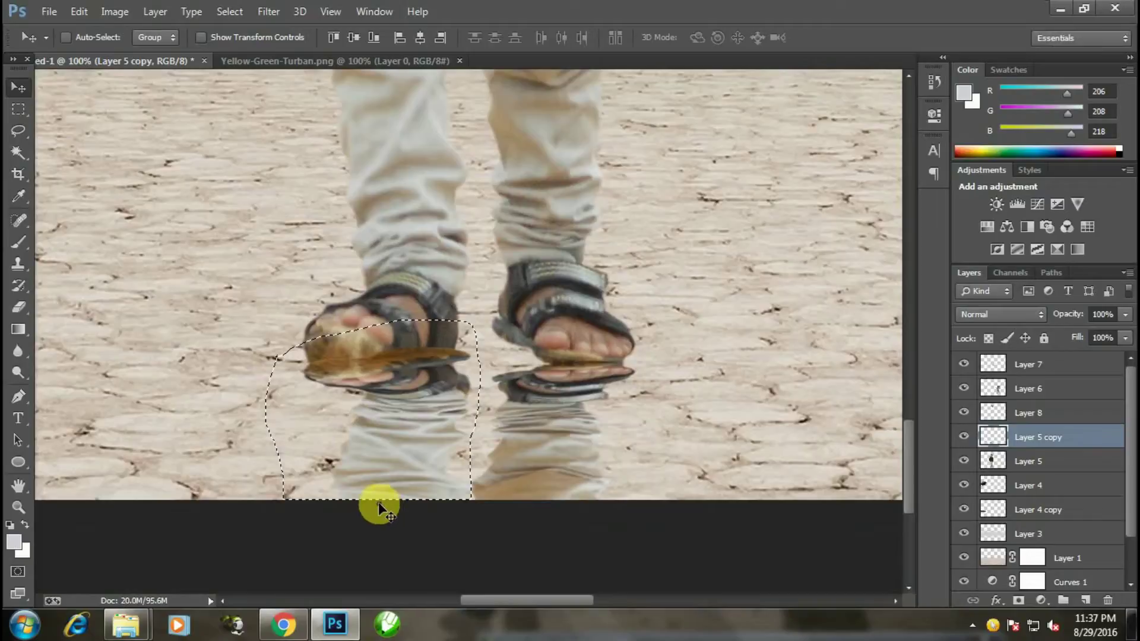
pyautogui.hotkey('ctrl', 't')
pyautogui.moveTo(373, 500); pyautogui.dragTo(366, 548)
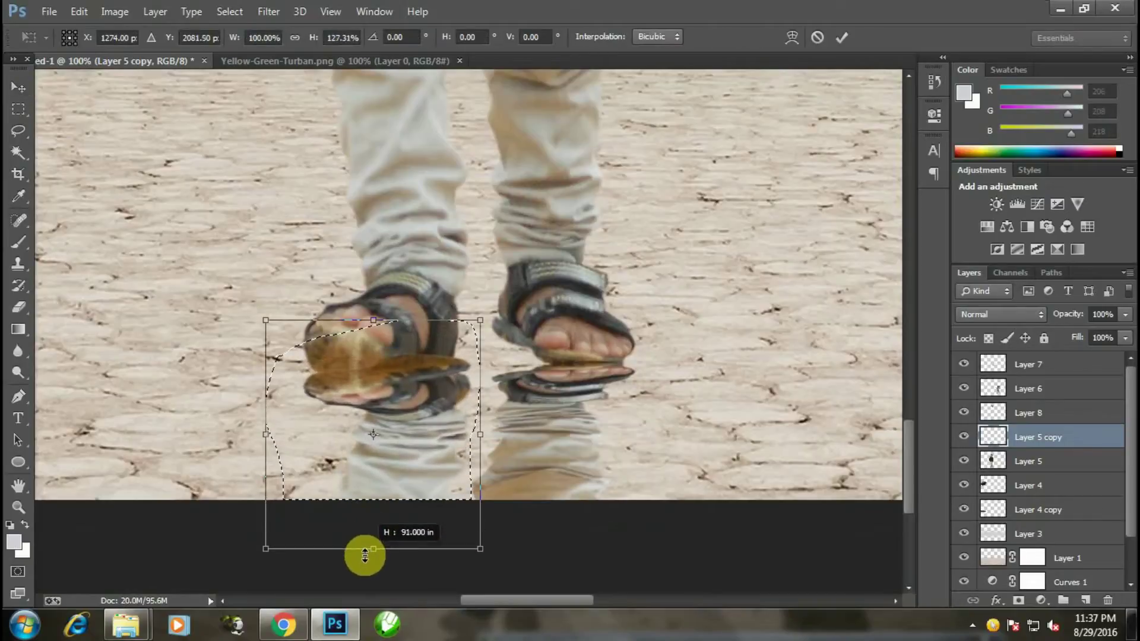
pyautogui.moveTo(368, 402)
pyautogui.mouseDown()
pyautogui.moveTo(363, 420)
pyautogui.moveTo(405, 425)
pyautogui.moveTo(396, 431)
pyautogui.mouseUp()
pyautogui.press('Right')
pyautogui.press('Right')
pyautogui.press('Right')
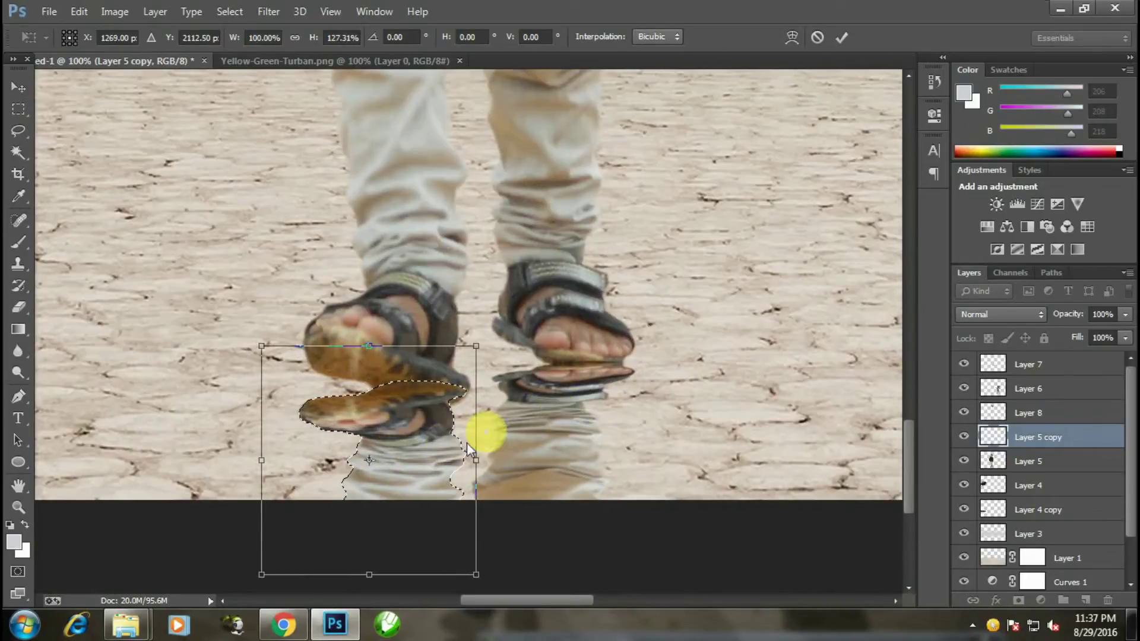
pyautogui.moveTo(412, 425); pyautogui.dragTo(413, 425)
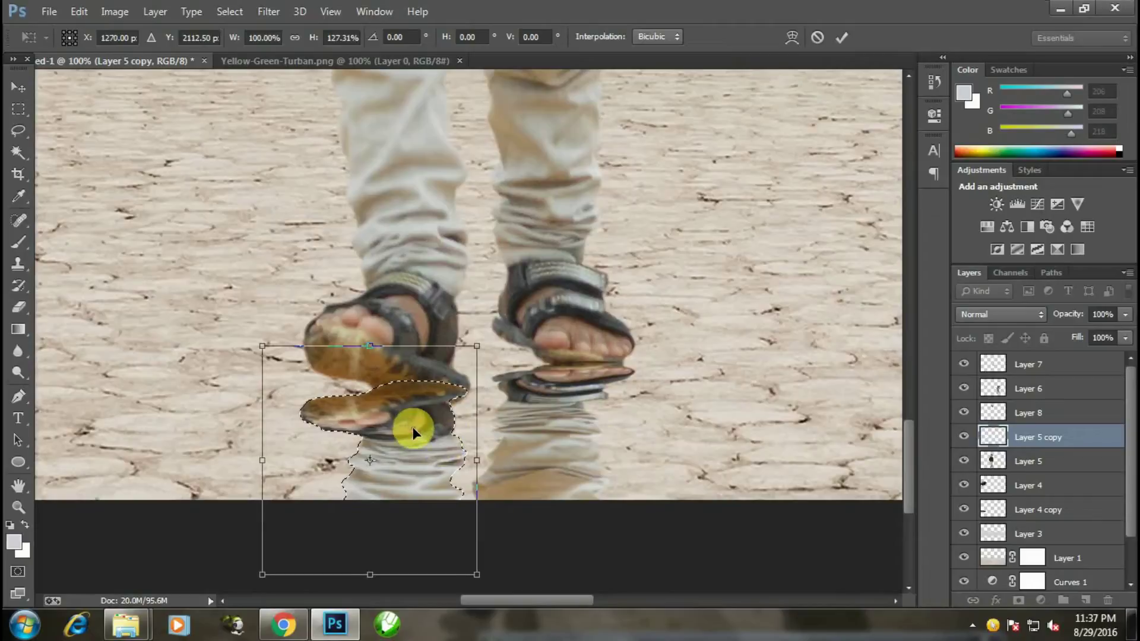
pyautogui.click(837, 40)
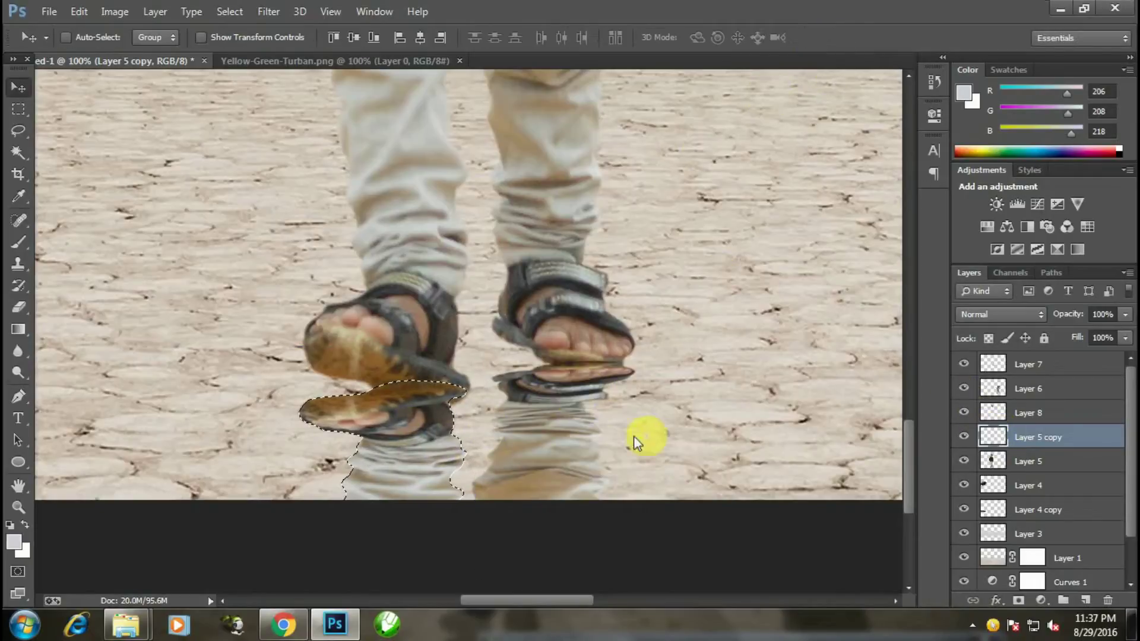
pyautogui.hotkey('ctrl', 'd')
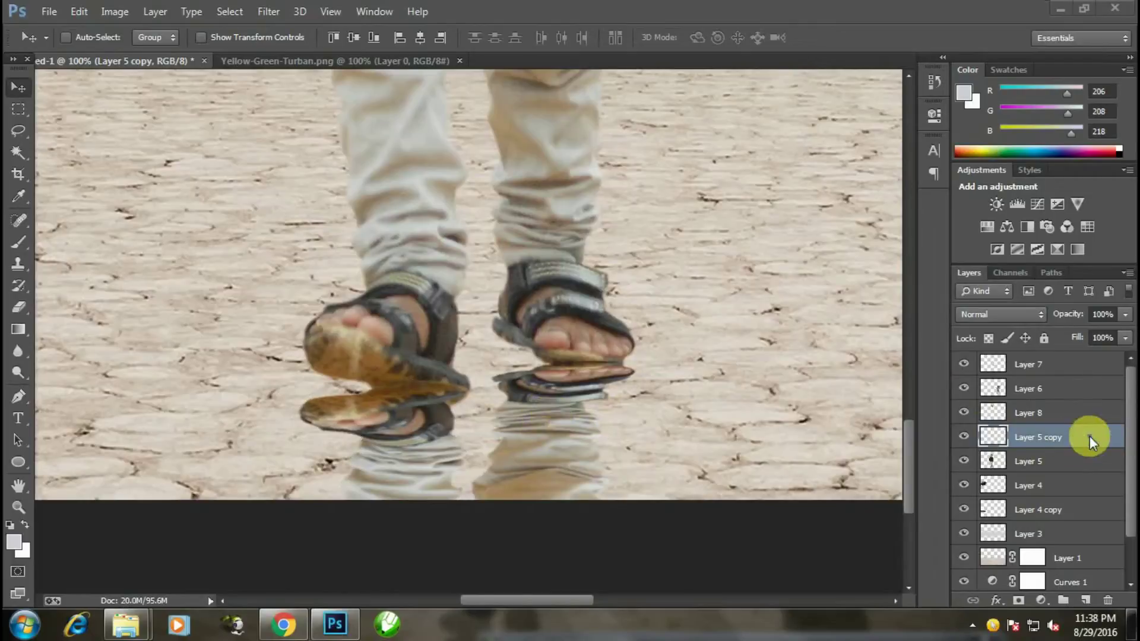
pyautogui.hotkey('ctrl', 't')
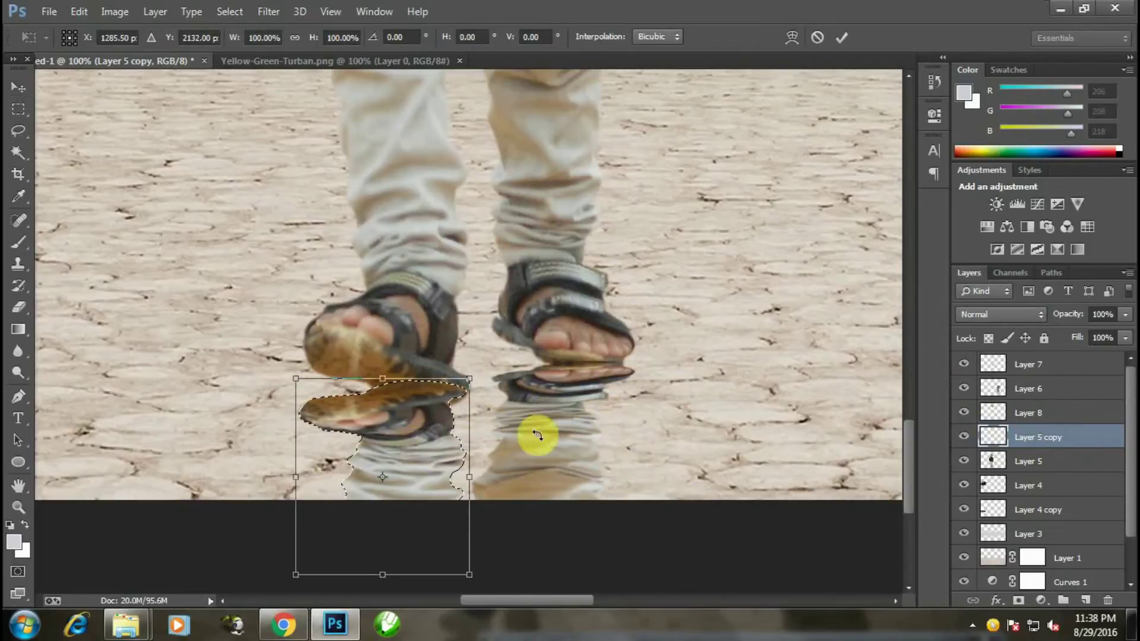
pyautogui.click(842, 37)
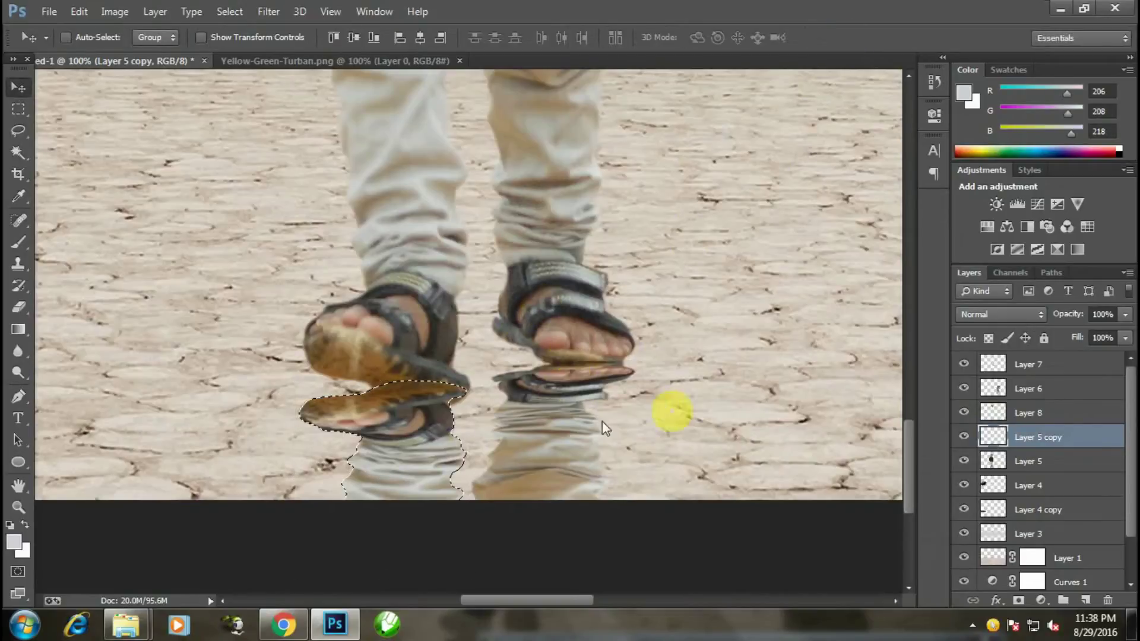
# Step: Lasso the right sandal's reflection and stretch it to about 112.7% height
pyautogui.click(16, 134)
pyautogui.click(333, 289)
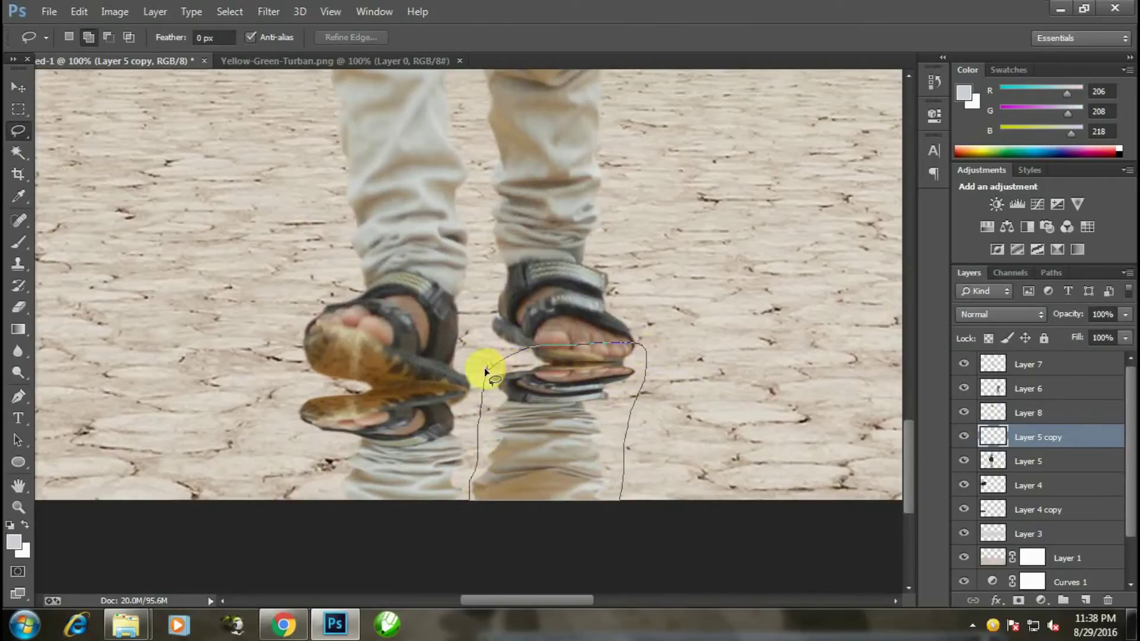
pyautogui.moveTo(485, 372); pyautogui.dragTo(488, 369)
pyautogui.hotkey('ctrl', 't')
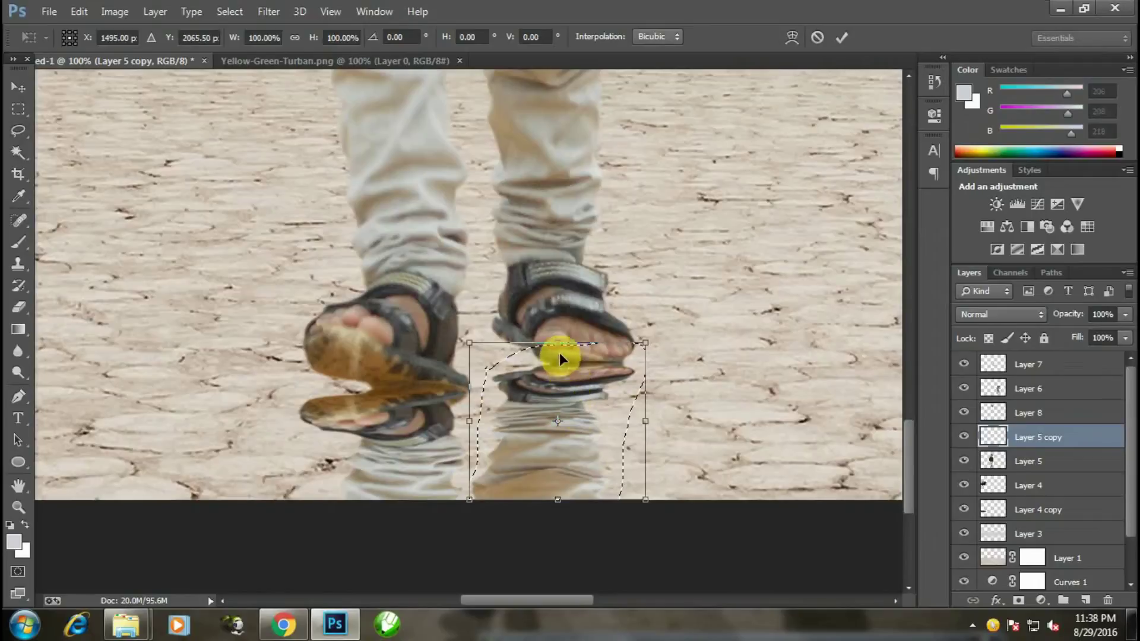
pyautogui.moveTo(558, 344); pyautogui.dragTo(558, 323)
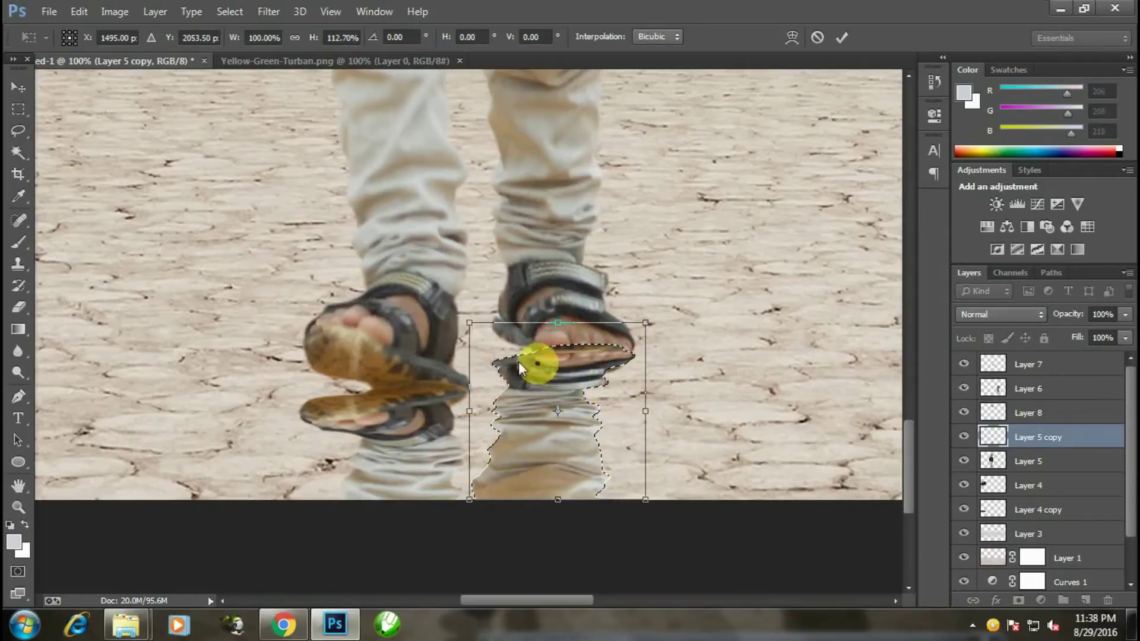
pyautogui.click(839, 44)
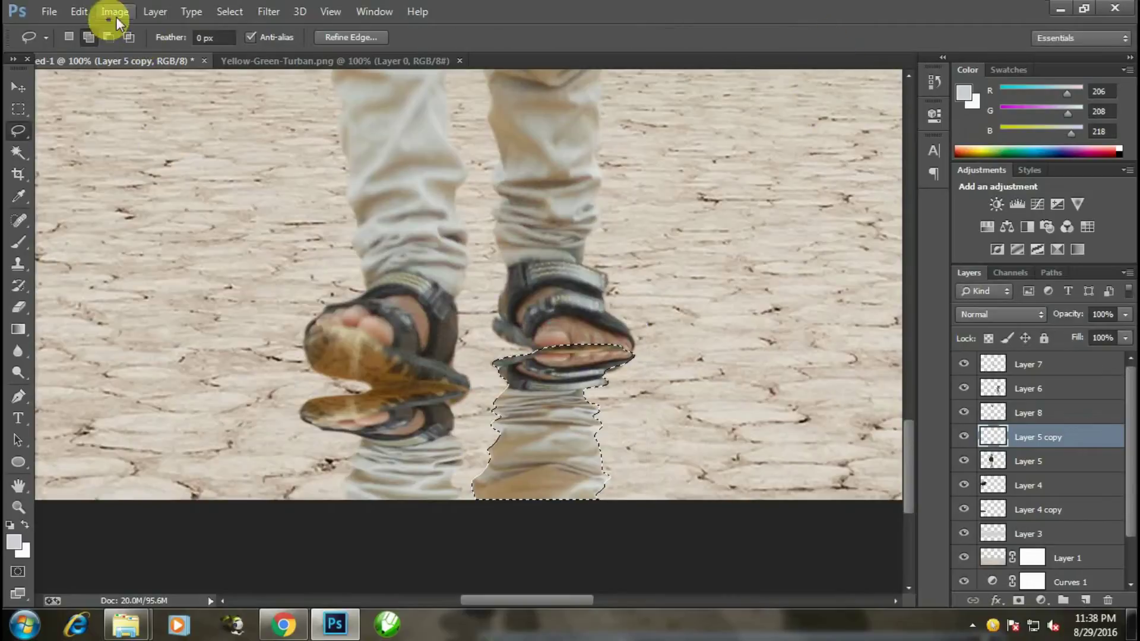
# Step: Puppet-warp the right sandal's reflection with pins so its top hugs the sole
pyautogui.click(73, 13)
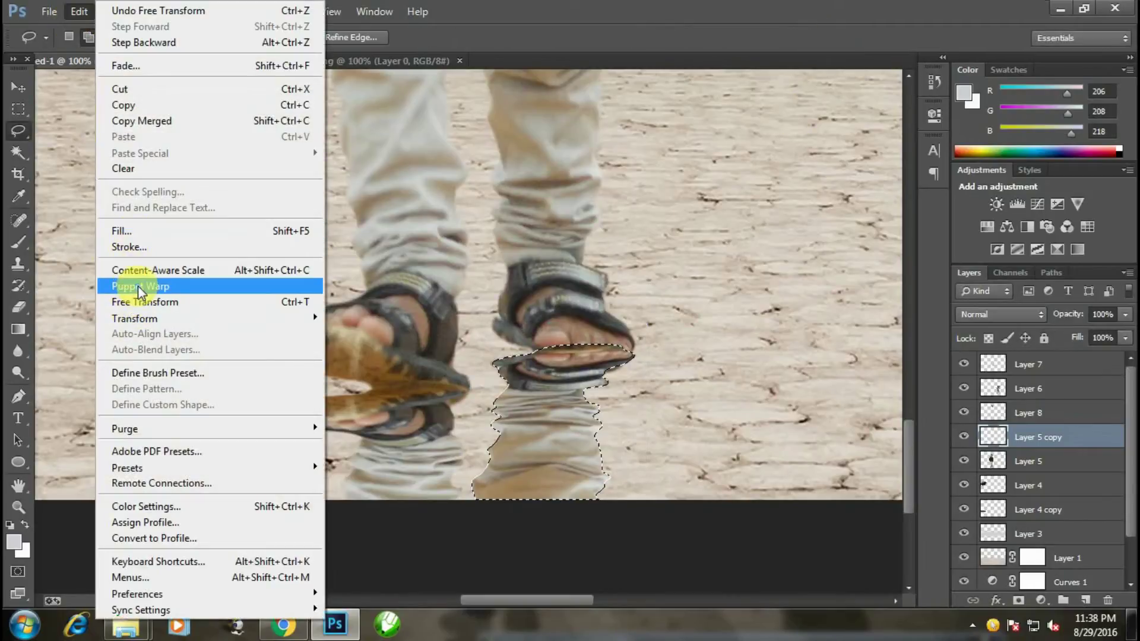
pyautogui.click(104, 286)
pyautogui.moveTo(500, 371); pyautogui.dragTo(501, 339)
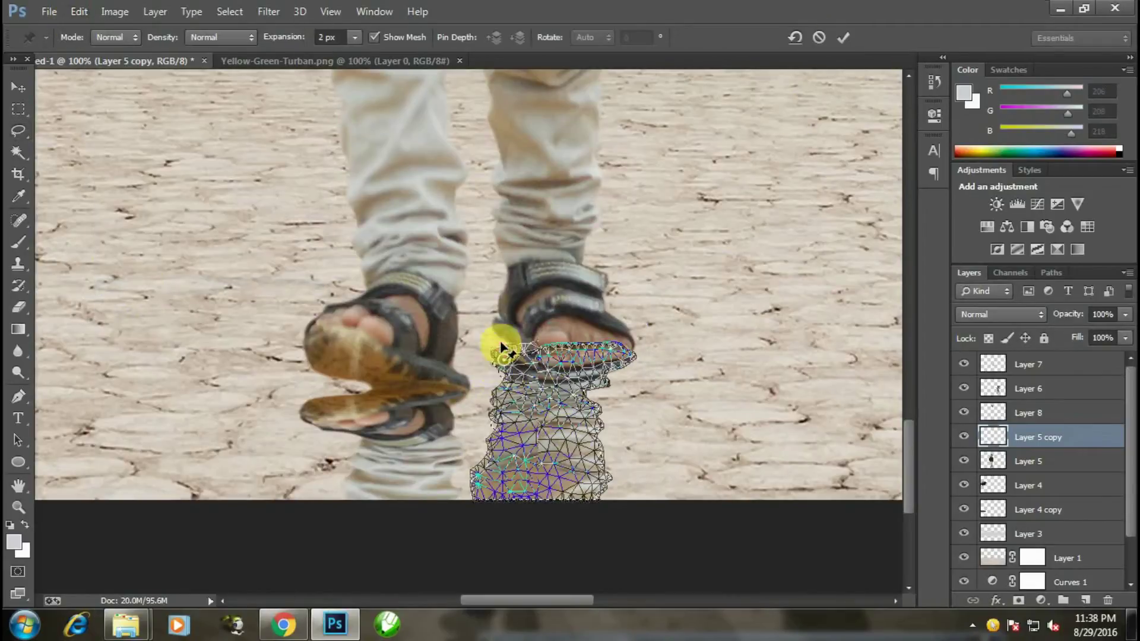
pyautogui.click(529, 360)
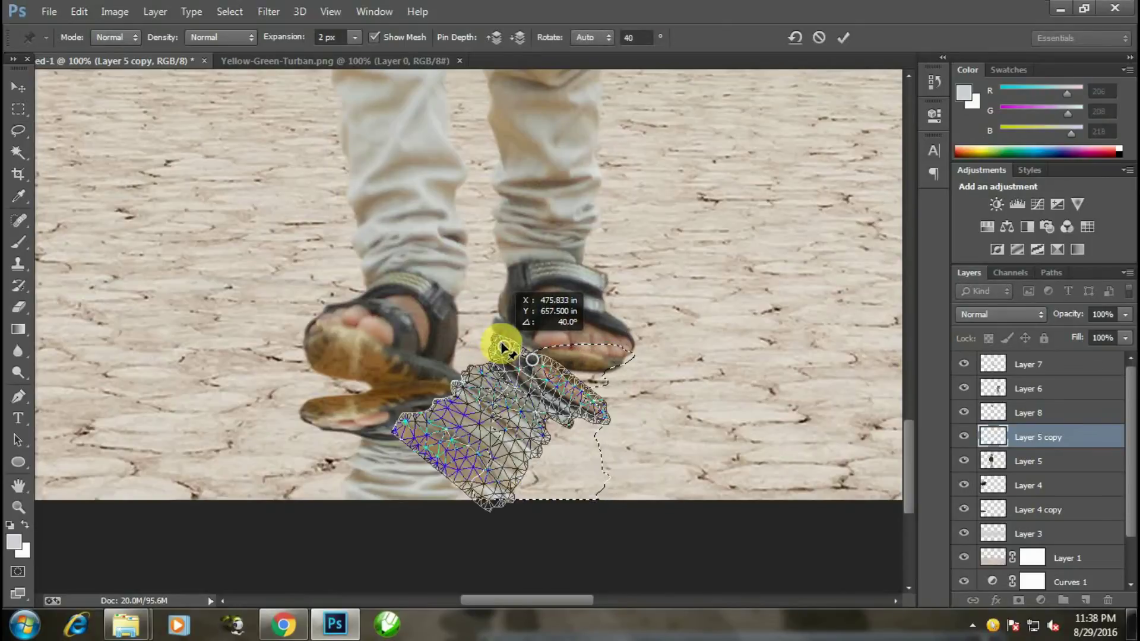
pyautogui.click(636, 359)
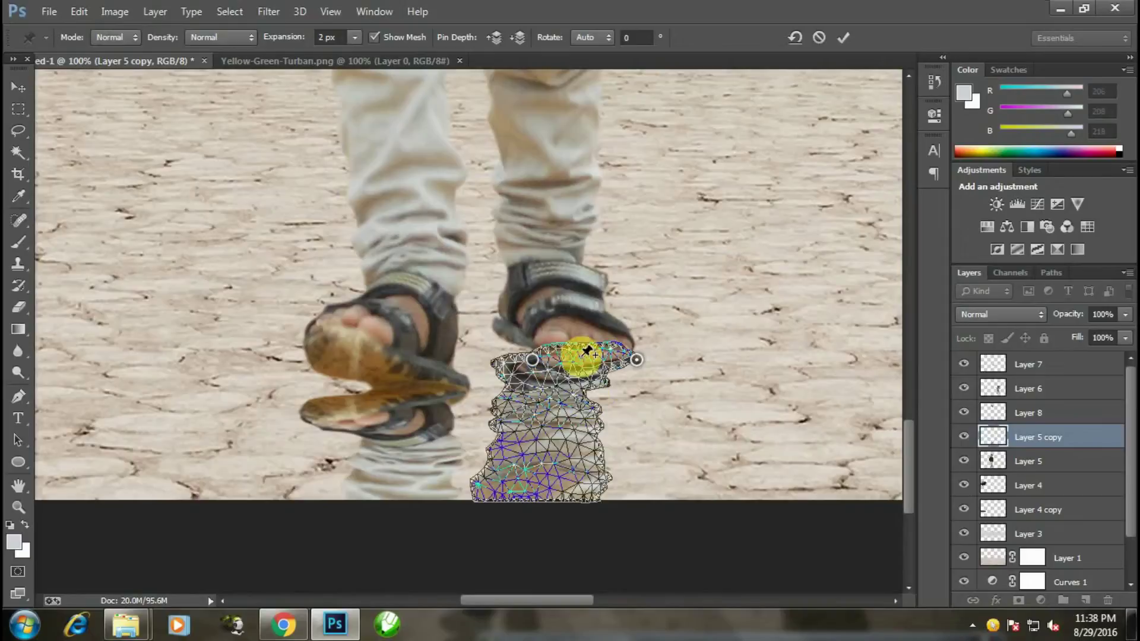
pyautogui.moveTo(580, 356); pyautogui.dragTo(578, 366)
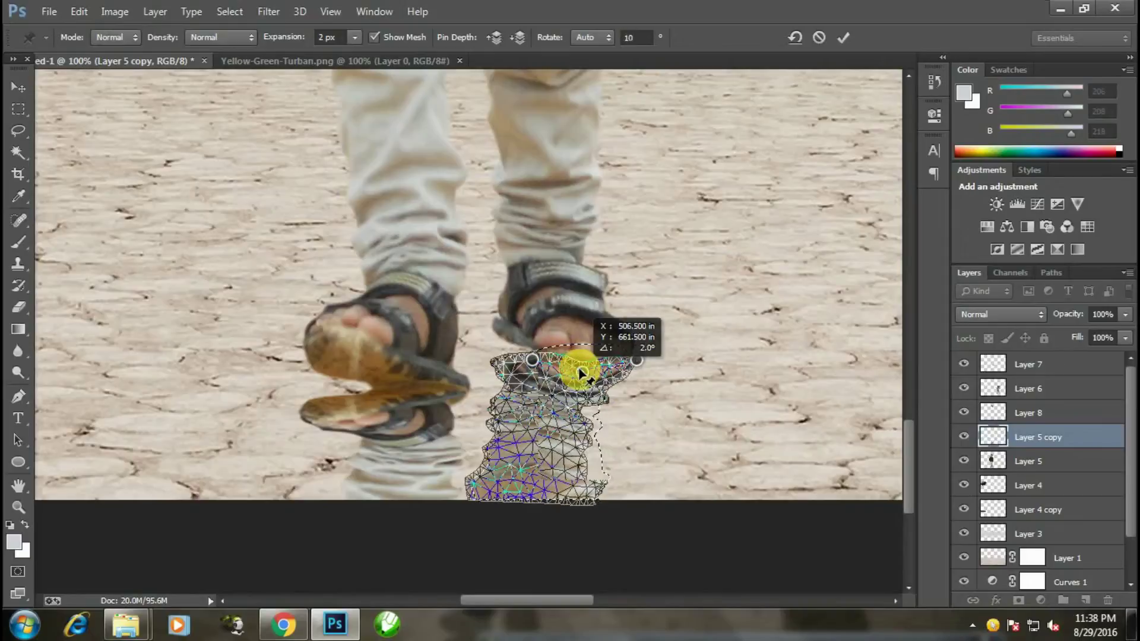
pyautogui.click(479, 498)
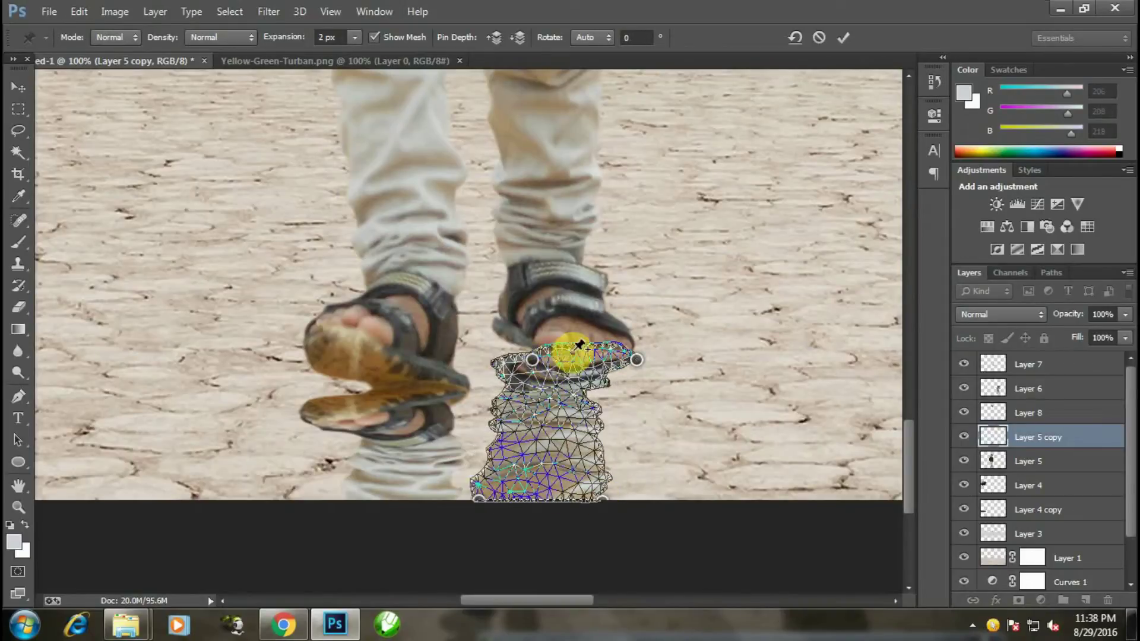
pyautogui.moveTo(581, 344)
pyautogui.mouseDown()
pyautogui.moveTo(547, 371)
pyautogui.moveTo(509, 331)
pyautogui.moveTo(581, 471)
pyautogui.moveTo(509, 466)
pyautogui.moveTo(520, 472)
pyautogui.mouseUp()
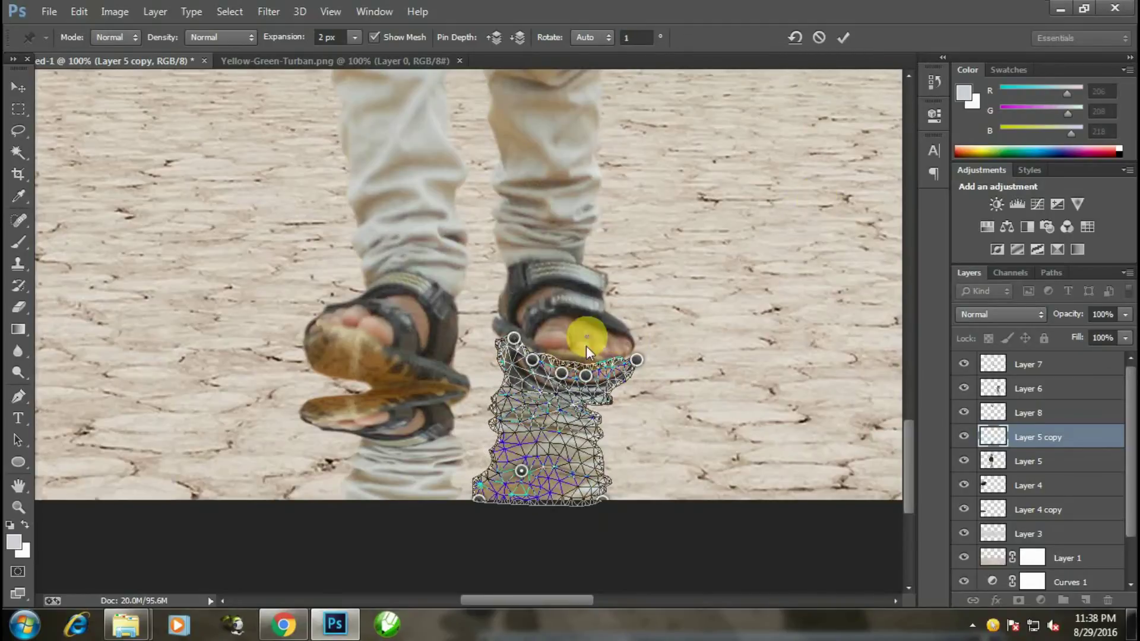
pyautogui.click(843, 37)
pyautogui.hotkey('ctrl', '-')
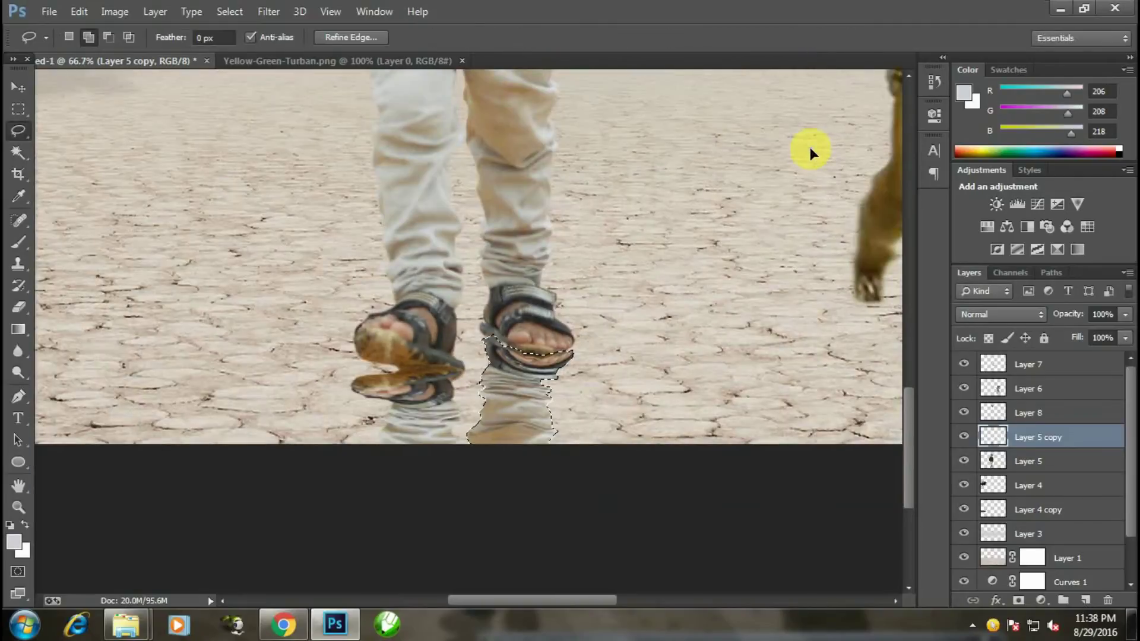
# Step: Move Layer 5 copy below Layer 5 and turn it black with Levels output white 0
pyautogui.hotkey('ctrl', 'd')
pyautogui.moveTo(1017, 437); pyautogui.dragTo(1019, 462)
pyautogui.hotkey('ctrl', 'l')
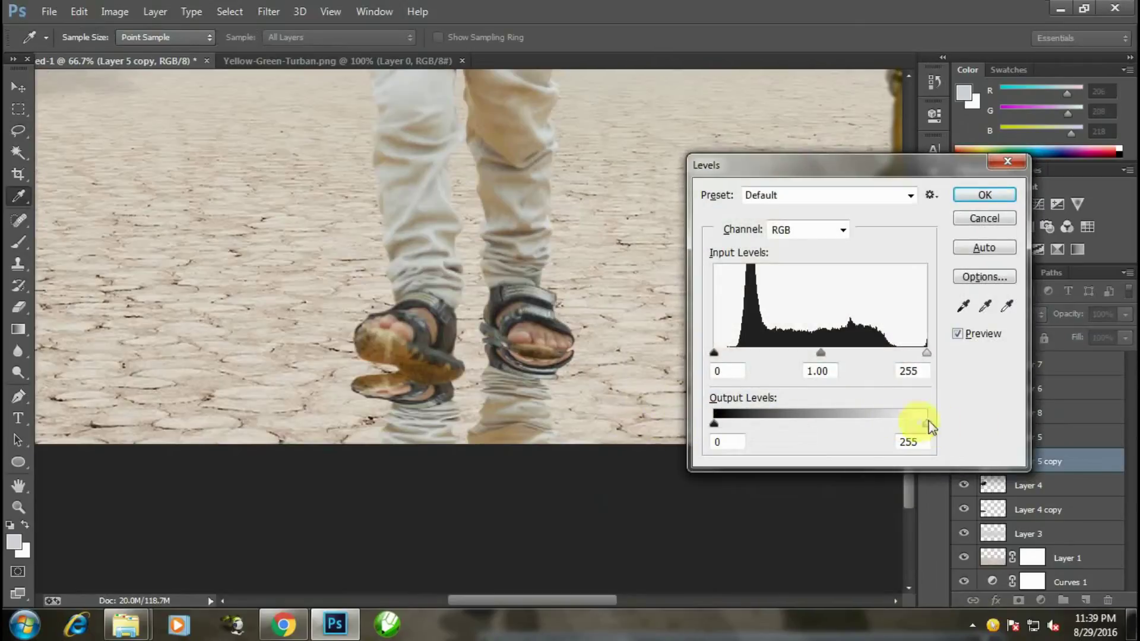
pyautogui.moveTo(929, 424); pyautogui.dragTo(593, 415)
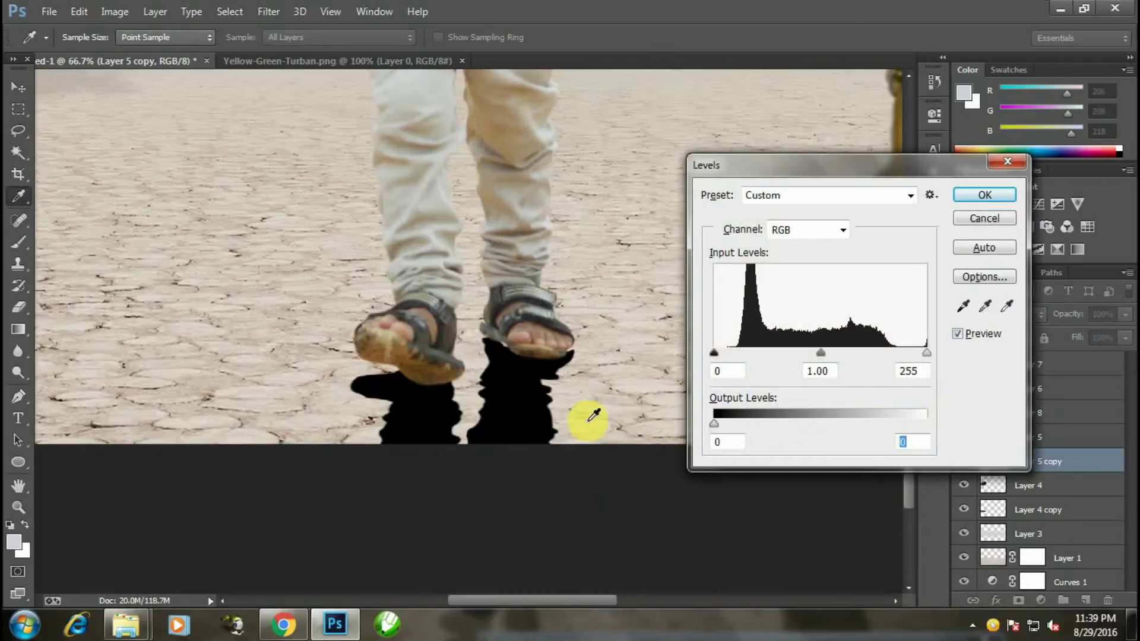
pyautogui.click(993, 194)
# Step: Blur the black shadow 3.5 px with Gaussian Blur and lower its opacity to 44%
pyautogui.click(264, 12)
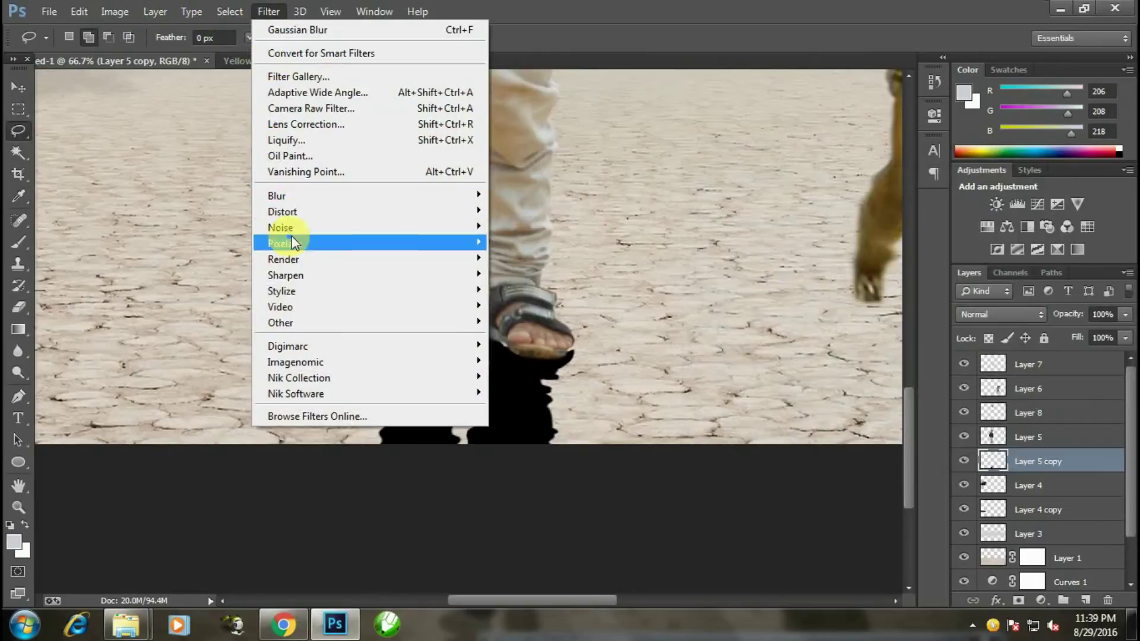
pyautogui.click(509, 312)
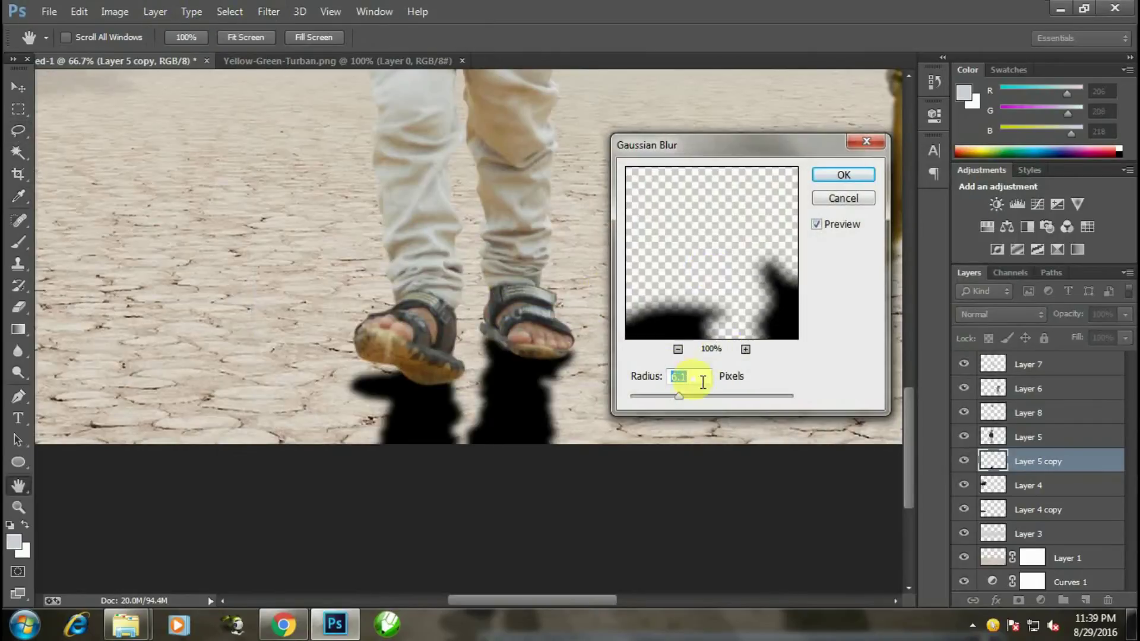
pyautogui.moveTo(660, 397); pyautogui.dragTo(650, 396)
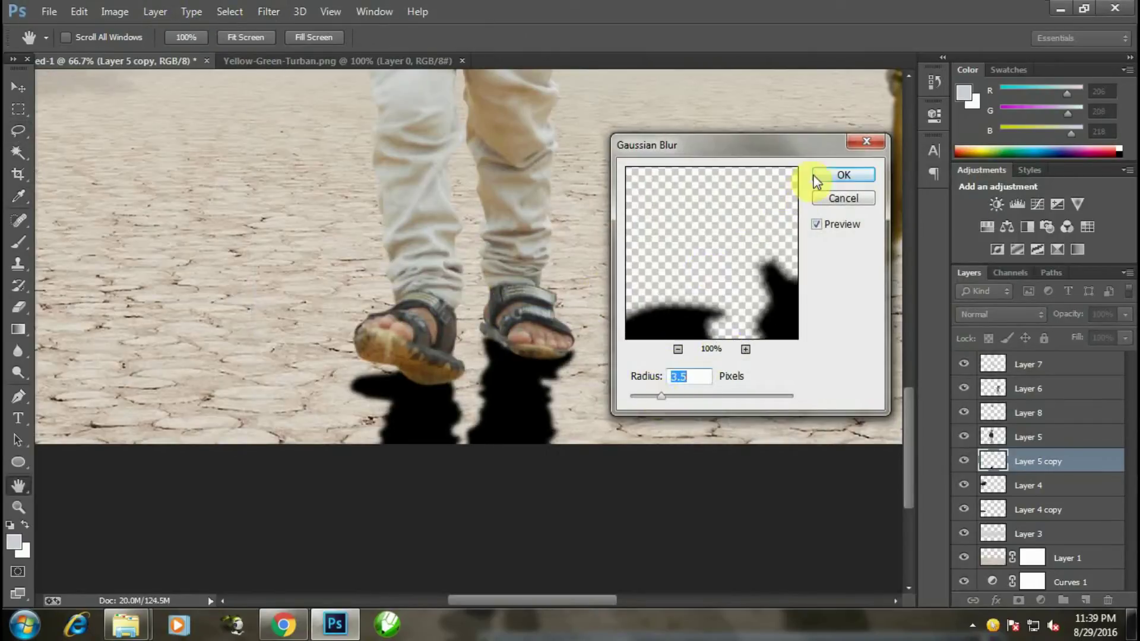
pyautogui.click(837, 174)
pyautogui.click(1122, 320)
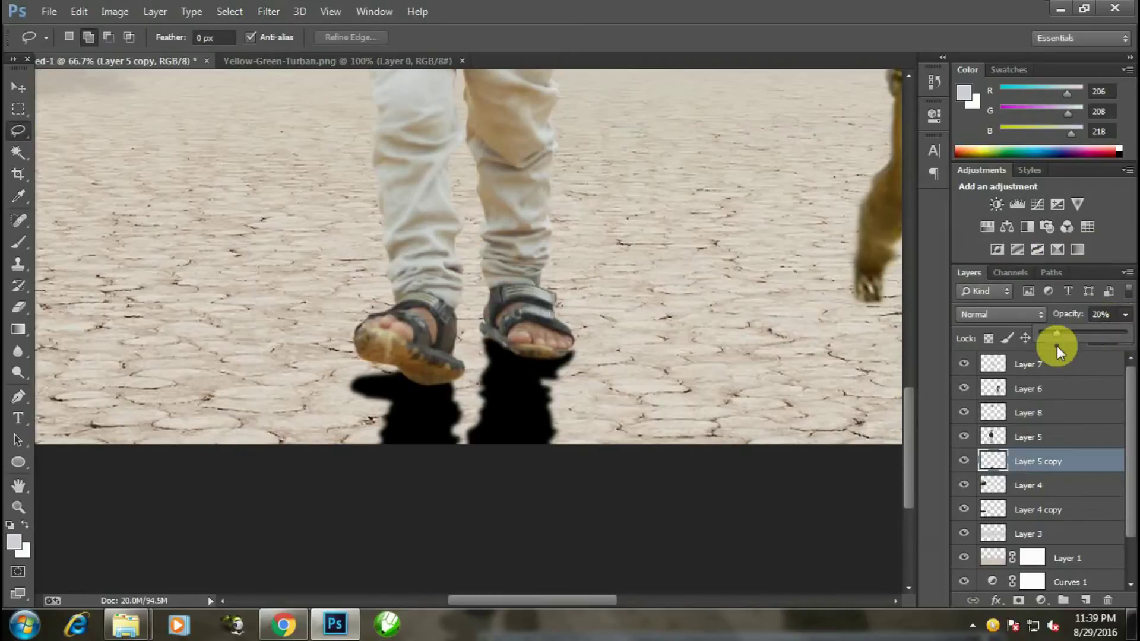
pyautogui.moveTo(1056, 345); pyautogui.dragTo(1077, 349)
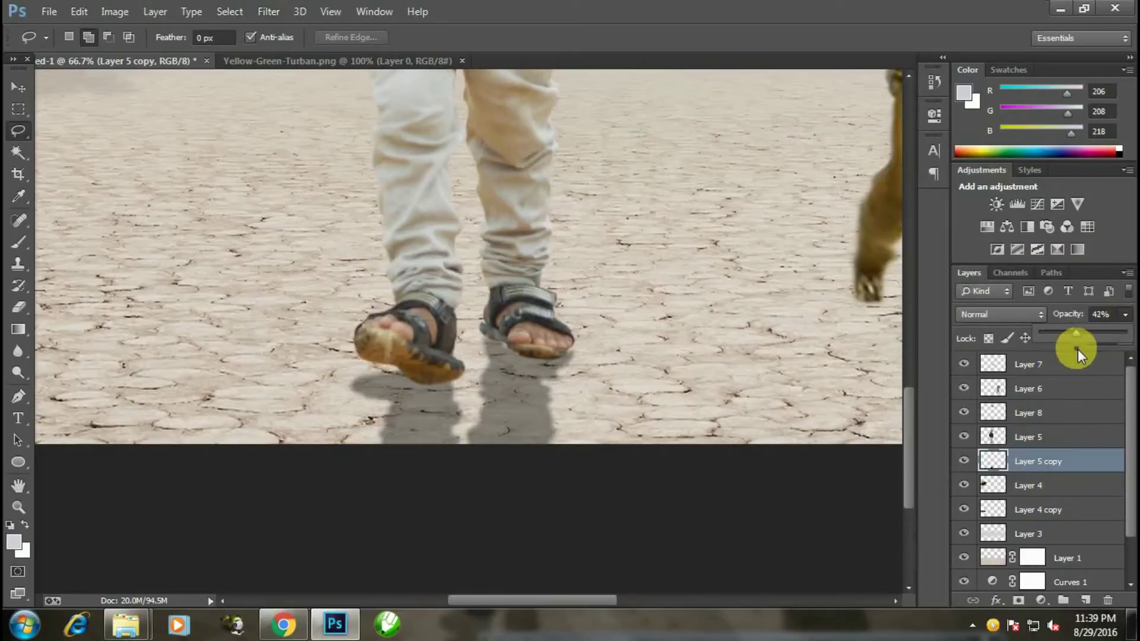
pyautogui.hotkey('ctrl', '-')
pyautogui.hotkey('ctrl', '-')
pyautogui.hotkey('ctrl', '-')
pyautogui.hotkey('ctrl', '-')
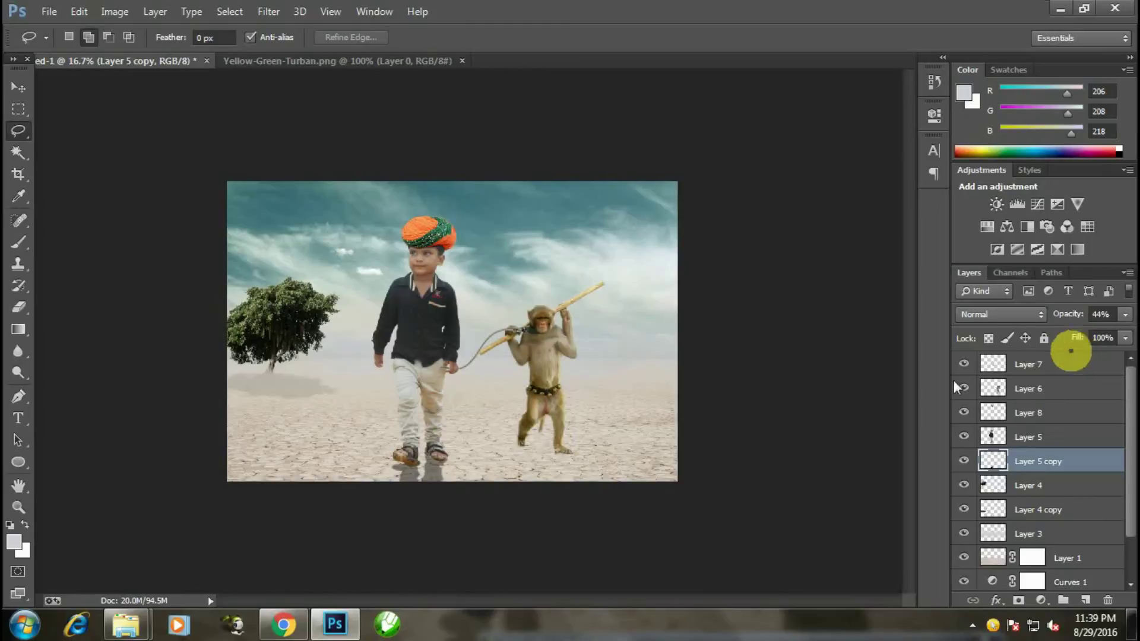
pyautogui.click(17, 87)
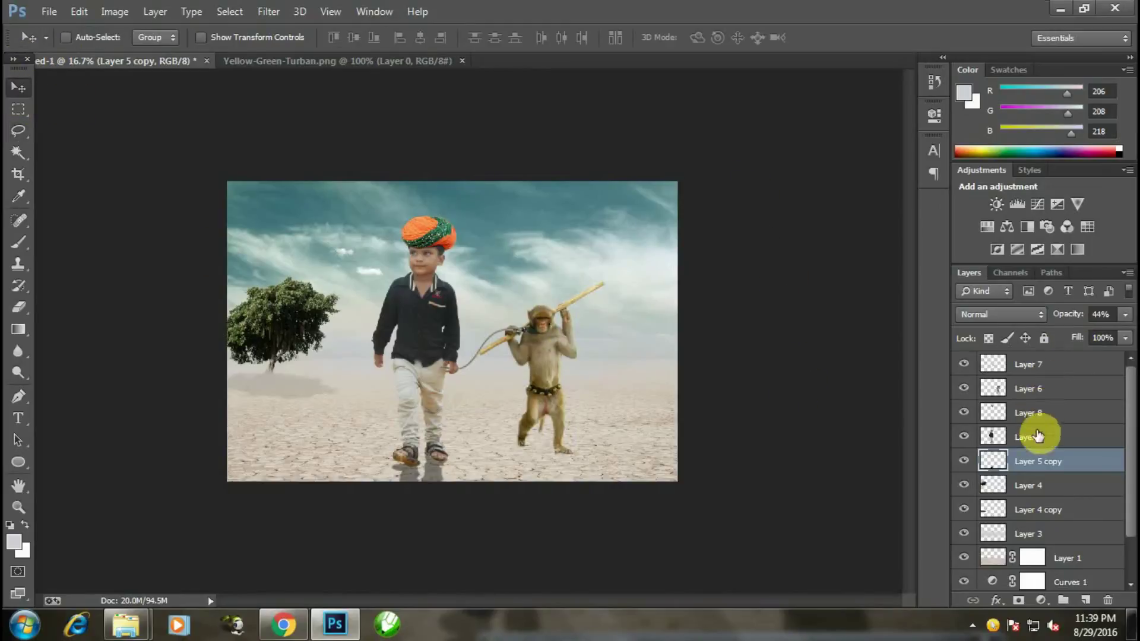
# Step: Add a new empty layer and choose the Brush tool with black as the paint colour
pyautogui.hotkey('ctrl', '+')
pyautogui.hotkey('ctrl', '+')
pyautogui.scroll(-2, 1027, 433)
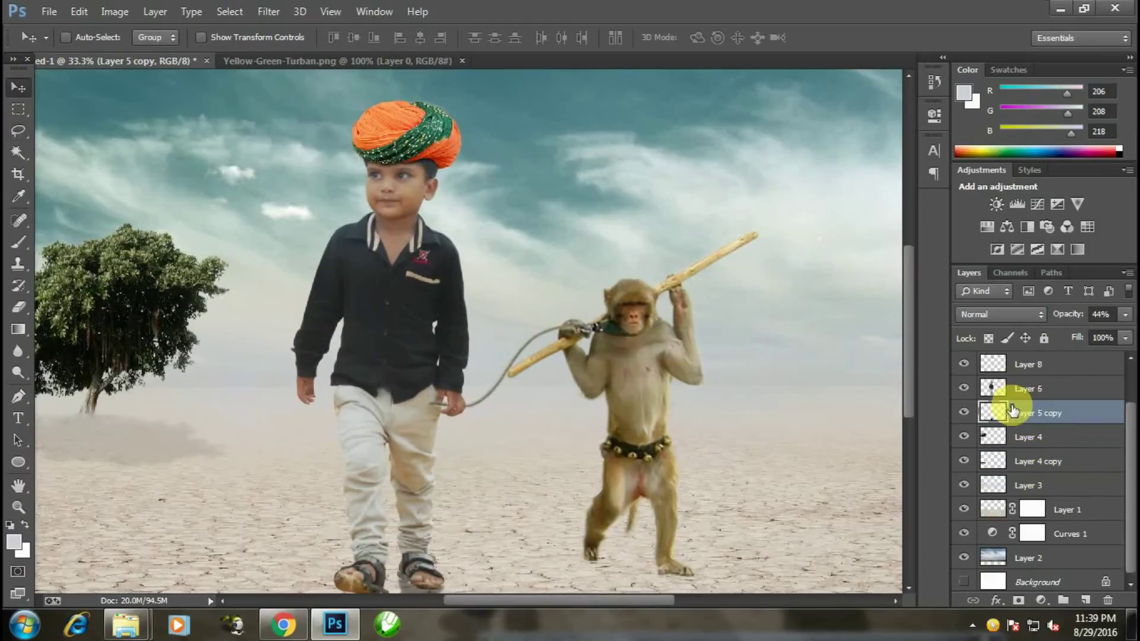
pyautogui.hotkey('ctrl', '+')
pyautogui.hotkey('ctrl', '+')
pyautogui.scroll(-2, 617, 299)
pyautogui.scroll(-2, 618, 299)
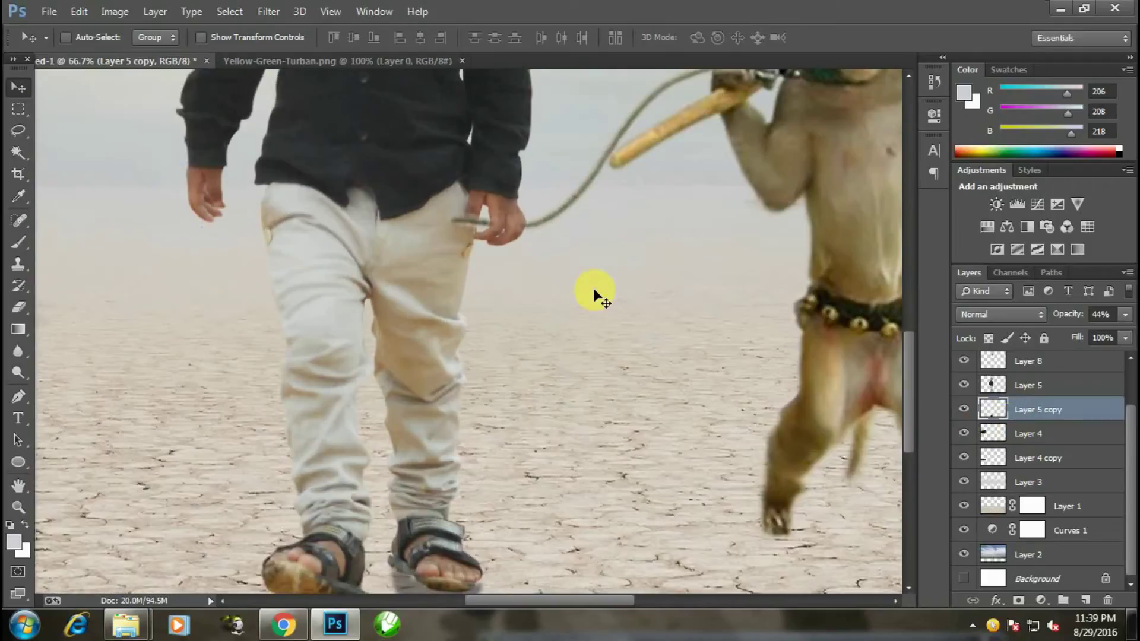
pyautogui.scroll(-3, 617, 299)
pyautogui.click(1085, 599)
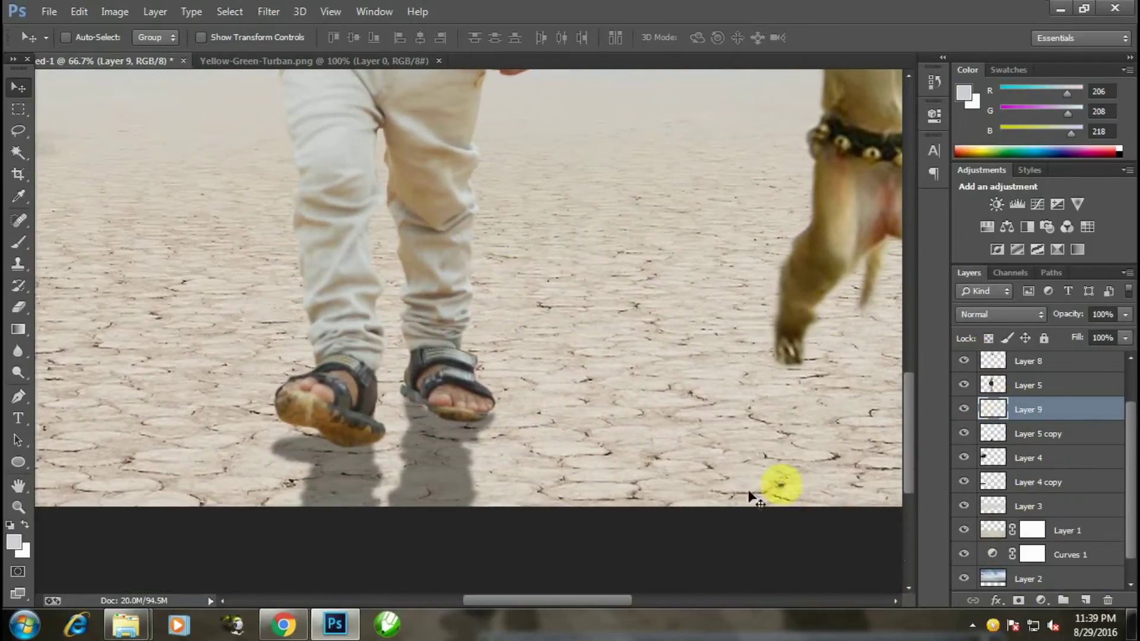
pyautogui.click(16, 242)
pyautogui.click(14, 542)
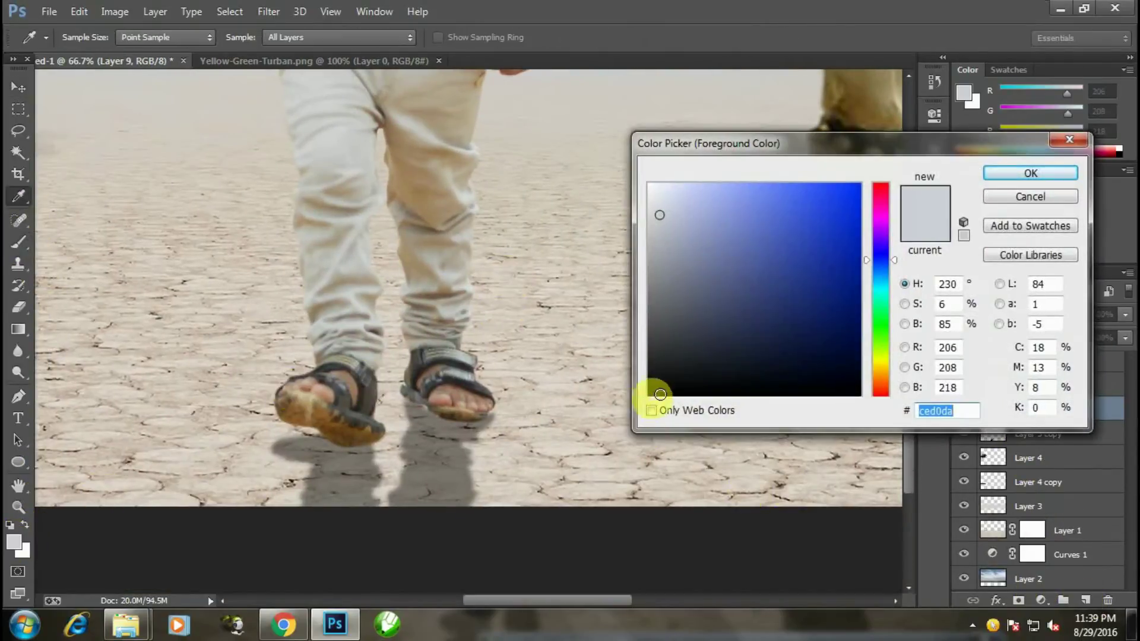
pyautogui.click(652, 394)
pyautogui.click(1031, 172)
# Step: Paint soft dark shadows under both sandals with a soft 41 px brush
pyautogui.hotkey('ctrl', '+')
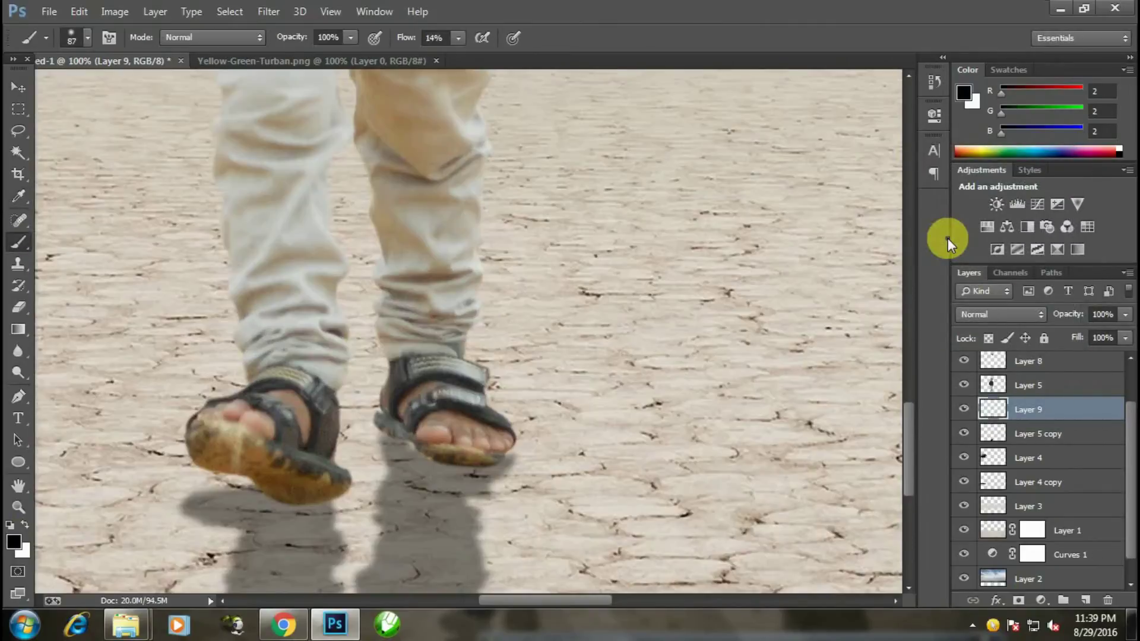
pyautogui.rightClick(446, 415)
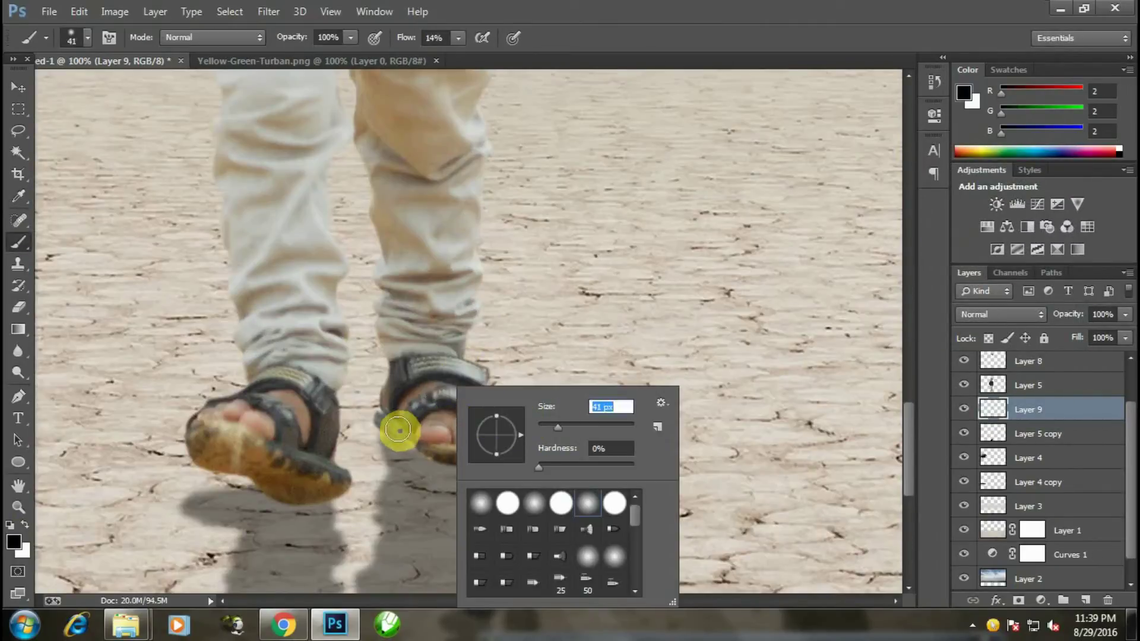
pyautogui.press('Return')
pyautogui.moveTo(425, 442)
pyautogui.mouseDown()
pyautogui.moveTo(445, 458)
pyautogui.moveTo(387, 422)
pyautogui.moveTo(447, 460)
pyautogui.moveTo(487, 463)
pyautogui.moveTo(393, 435)
pyautogui.moveTo(425, 479)
pyautogui.moveTo(266, 494)
pyautogui.moveTo(320, 503)
pyautogui.moveTo(242, 476)
pyautogui.mouseUp()
pyautogui.moveTo(371, 506)
pyautogui.mouseDown()
pyautogui.moveTo(262, 493)
pyautogui.moveTo(203, 501)
pyautogui.moveTo(330, 511)
pyautogui.mouseUp()
pyautogui.hotkey('ctrl', '-')
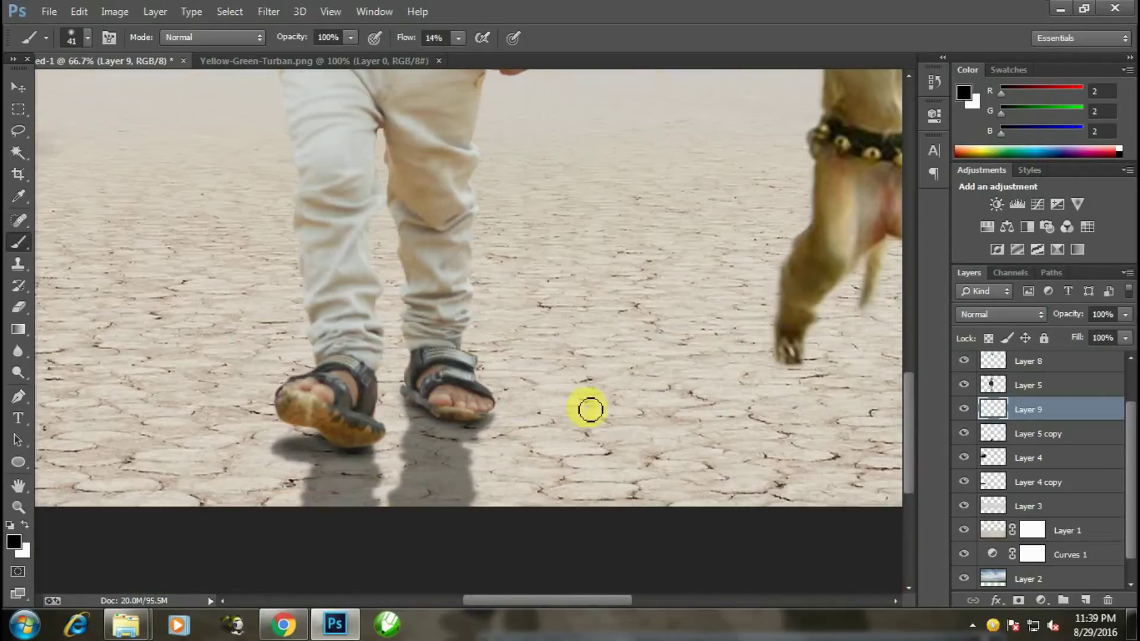
# Step: Set the sandal shadow layer's opacity to 81%
pyautogui.click(18, 88)
pyautogui.hotkey('ctrl', '-')
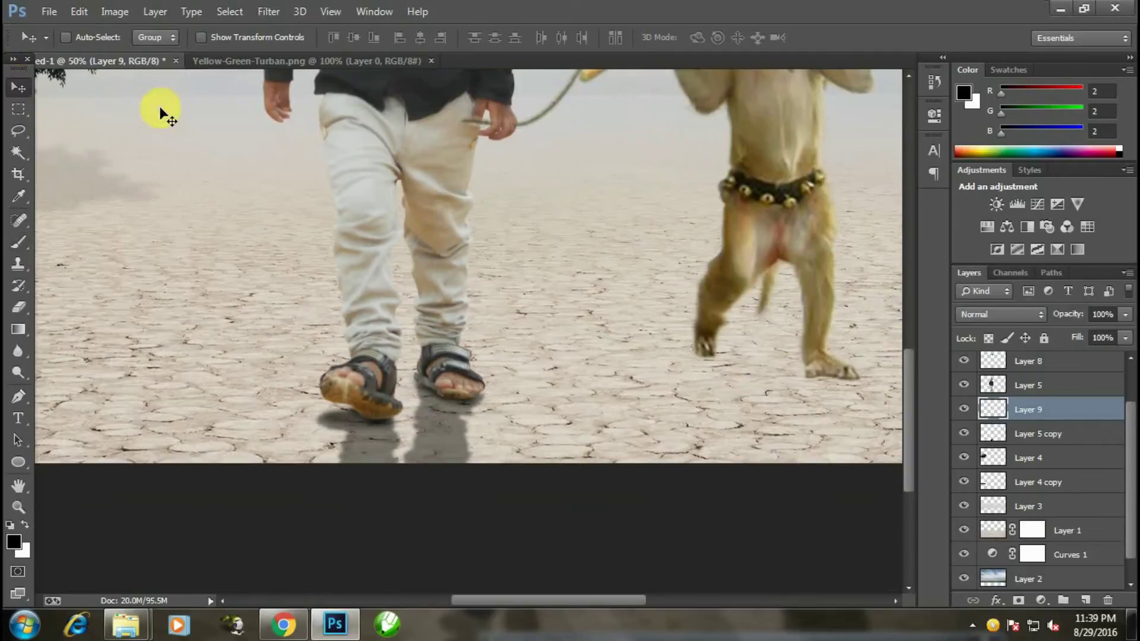
pyautogui.click(1125, 314)
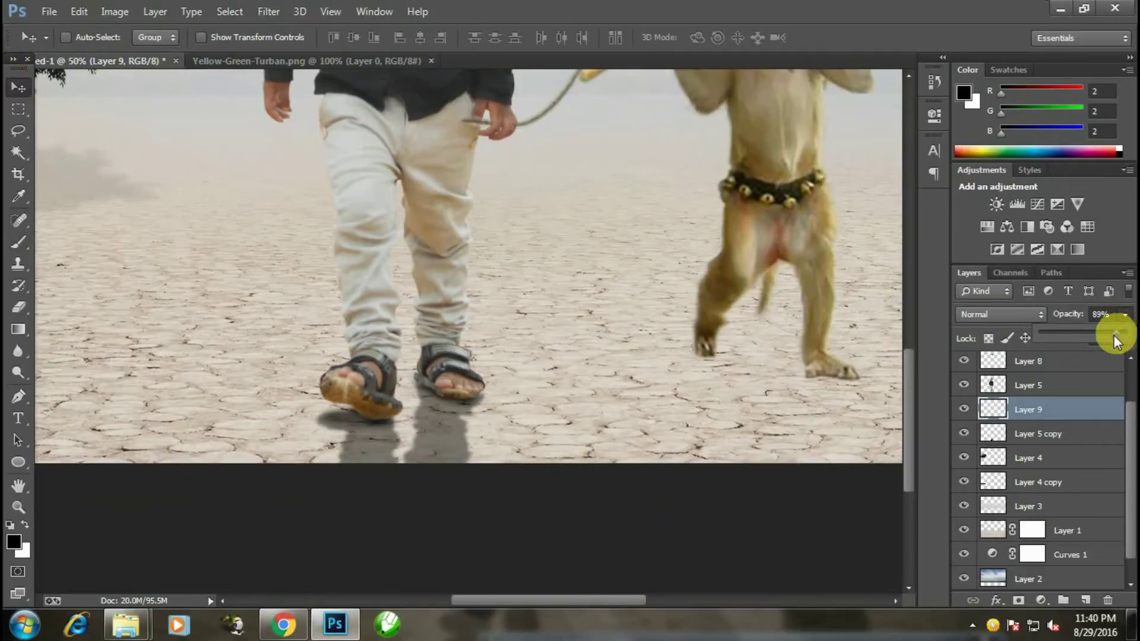
pyautogui.hotkey('ctrl', '-')
pyautogui.hotkey('ctrl', '-')
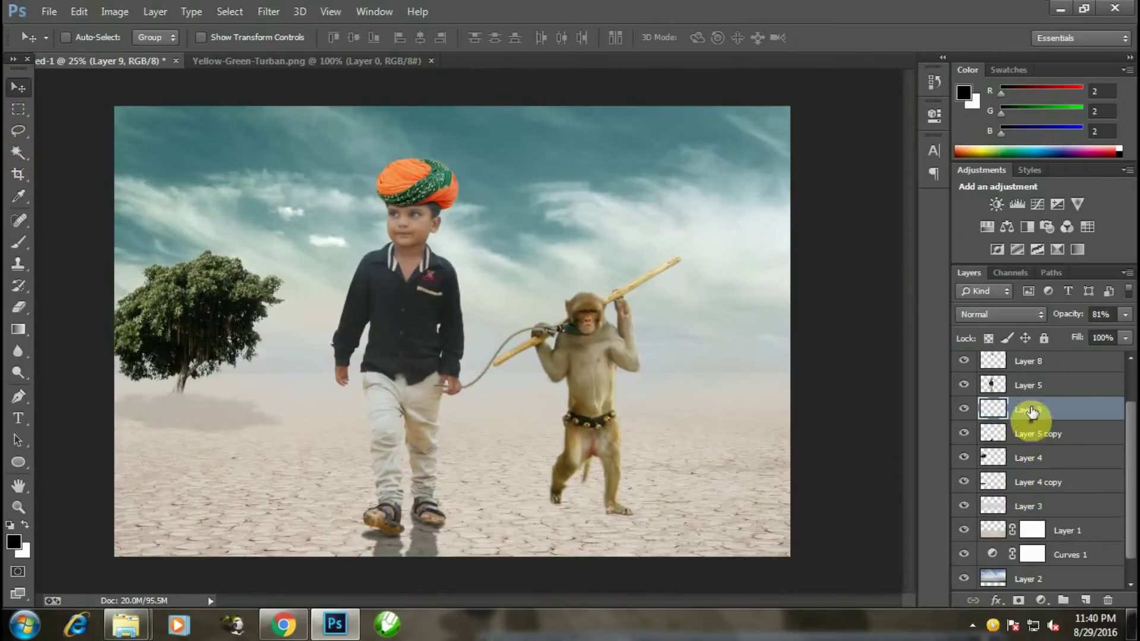
pyautogui.scroll(2, 1048, 475)
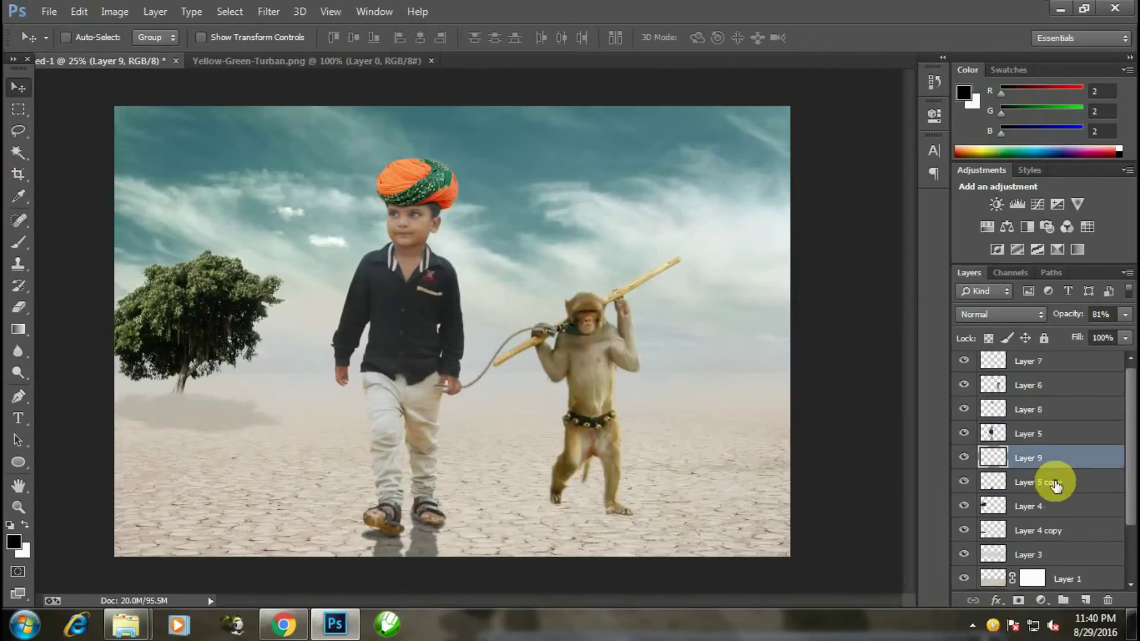
# Step: Duplicate the monkey's Layer 6 and flip the copy upside down beneath its feet
pyautogui.click(1026, 396)
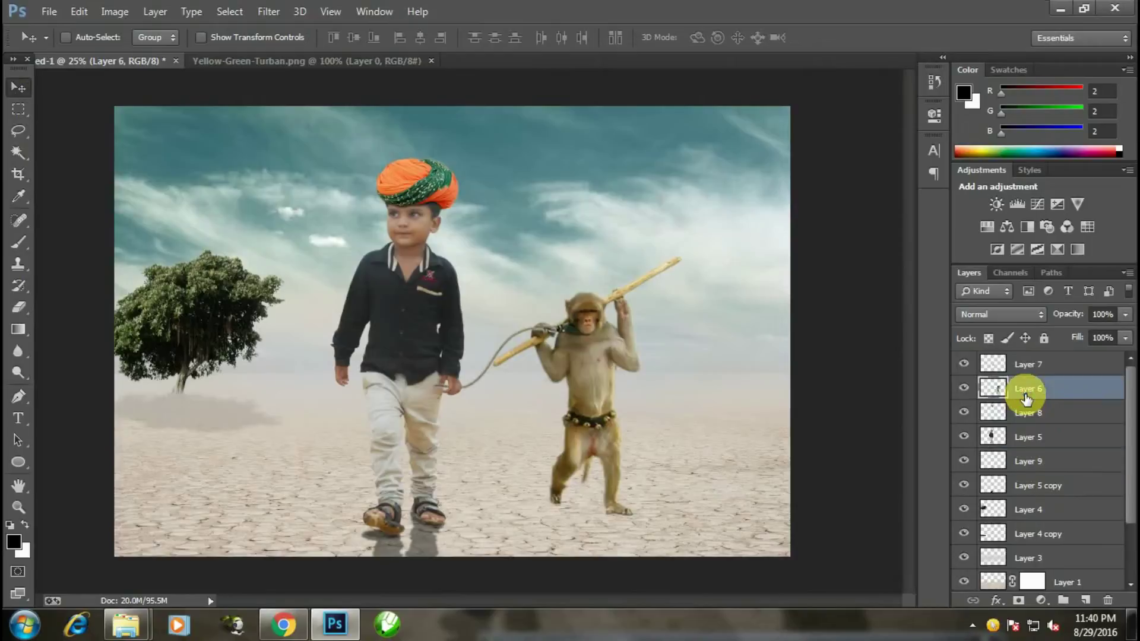
pyautogui.hotkey('ctrl', 'j')
pyautogui.hotkey('ctrl', 't')
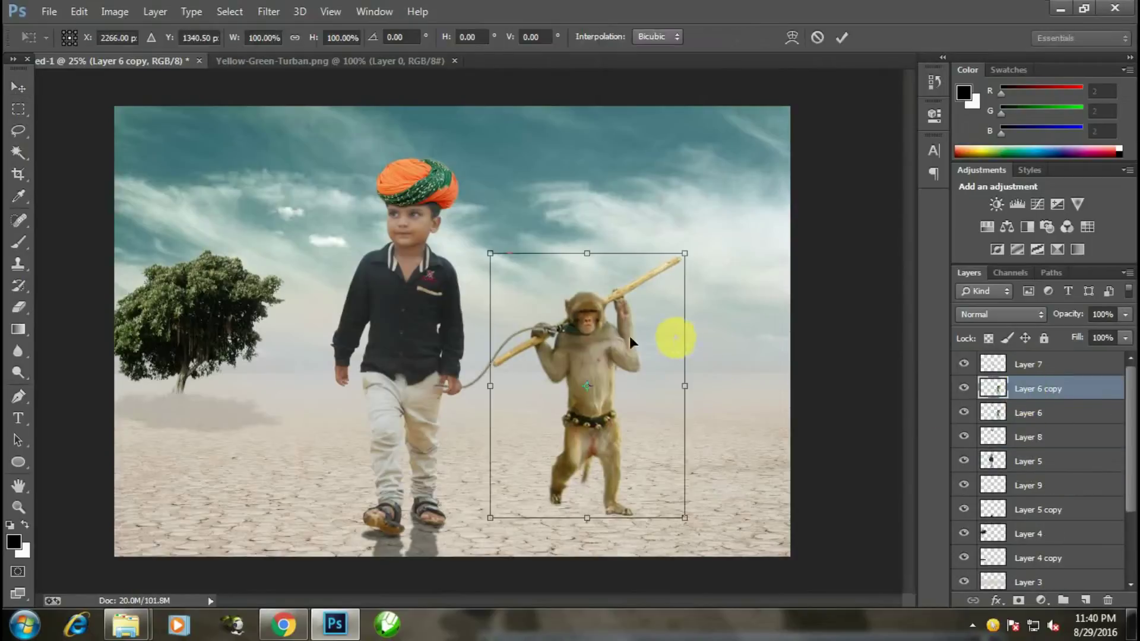
pyautogui.moveTo(586, 249); pyautogui.dragTo(574, 634)
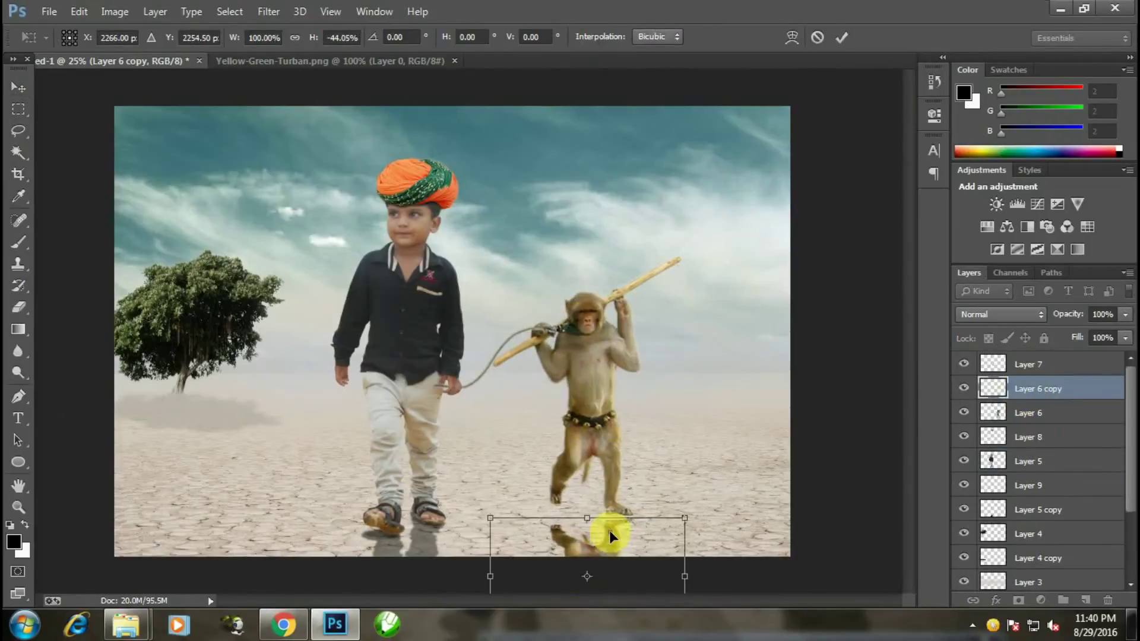
pyautogui.scroll(1, 609, 530)
pyautogui.scroll(-1, 623, 523)
pyautogui.moveTo(594, 435); pyautogui.dragTo(589, 420)
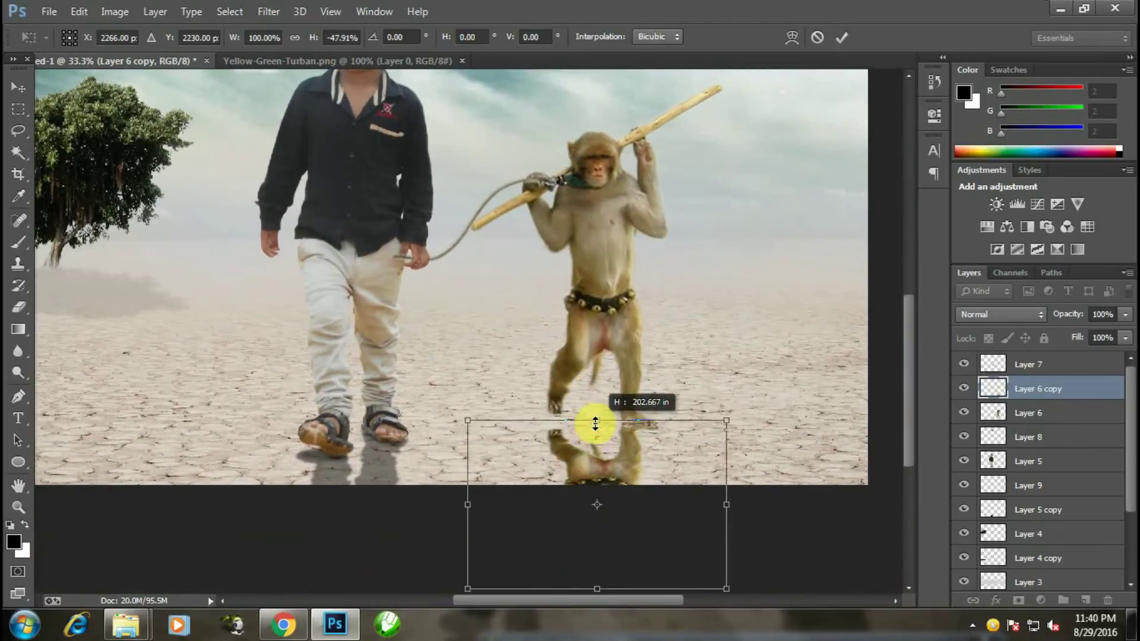
pyautogui.scroll(2, 667, 399)
pyautogui.scroll(1, 771, 482)
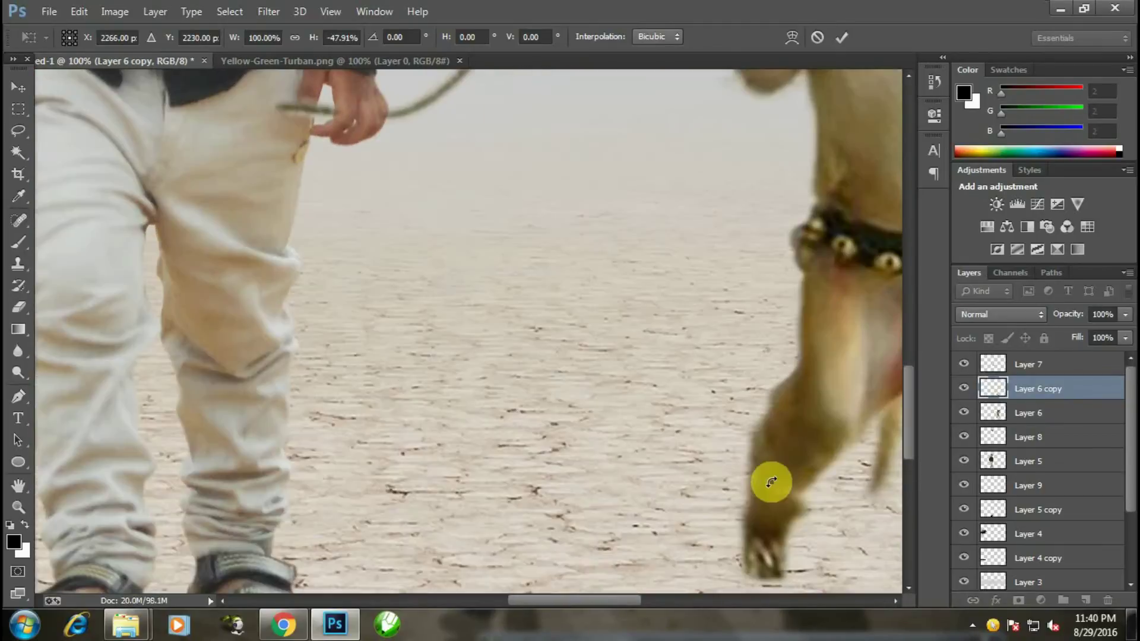
pyautogui.moveTo(768, 479); pyautogui.dragTo(509, 224)
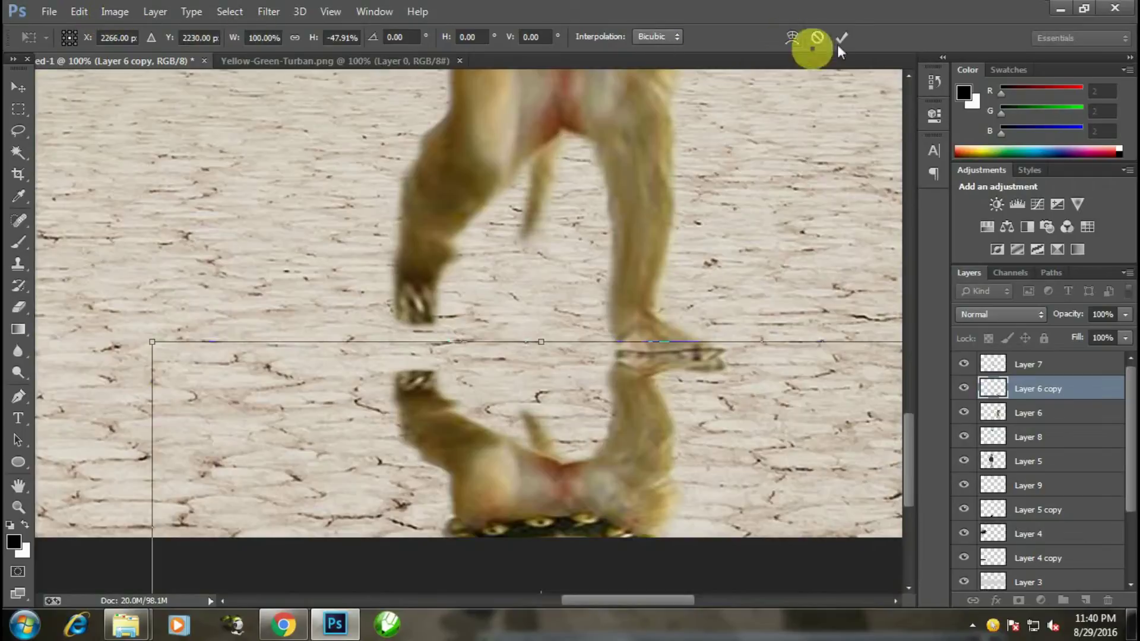
pyautogui.click(841, 37)
# Step: Puppet Warp the flipped copy, pinning and bending its paws to meet the monkey's feet
pyautogui.click(86, 12)
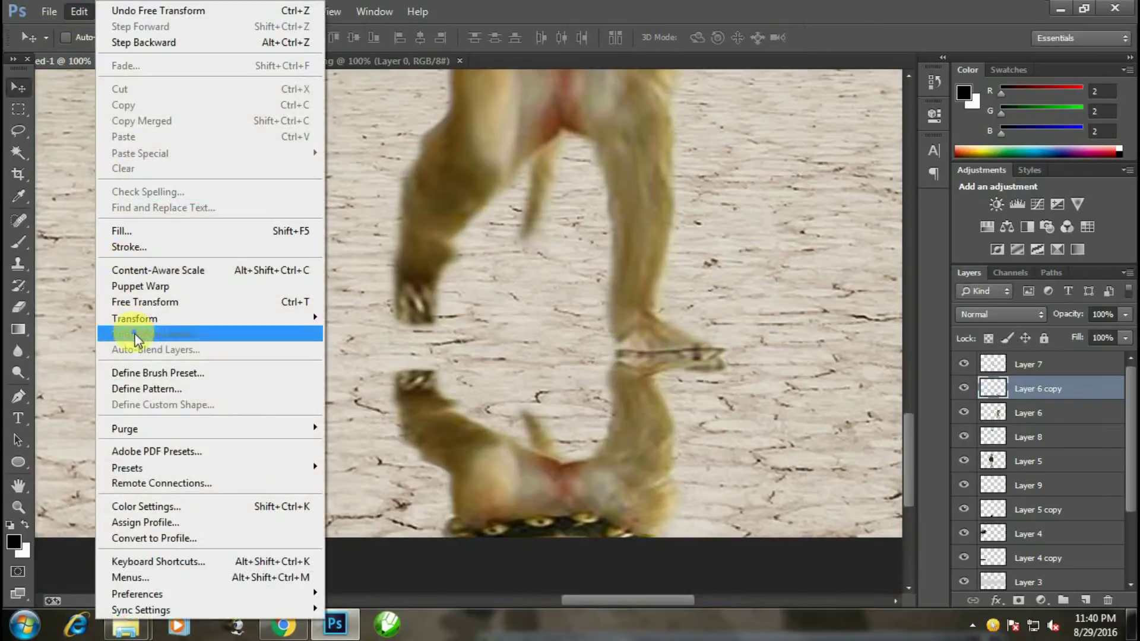
pyautogui.click(139, 286)
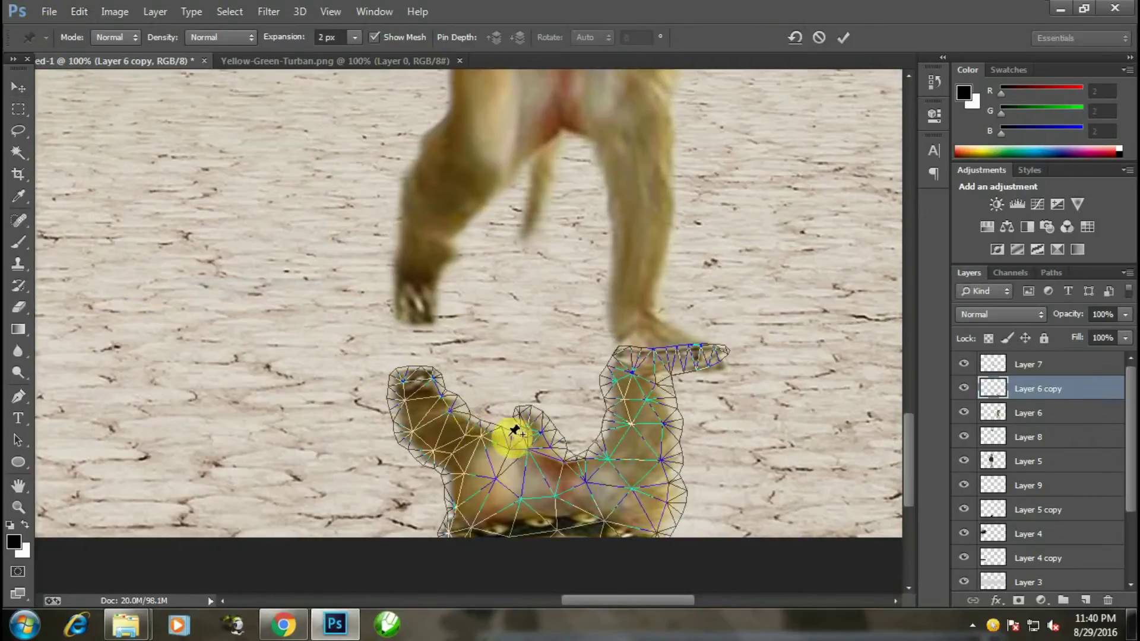
pyautogui.moveTo(417, 364); pyautogui.dragTo(414, 318)
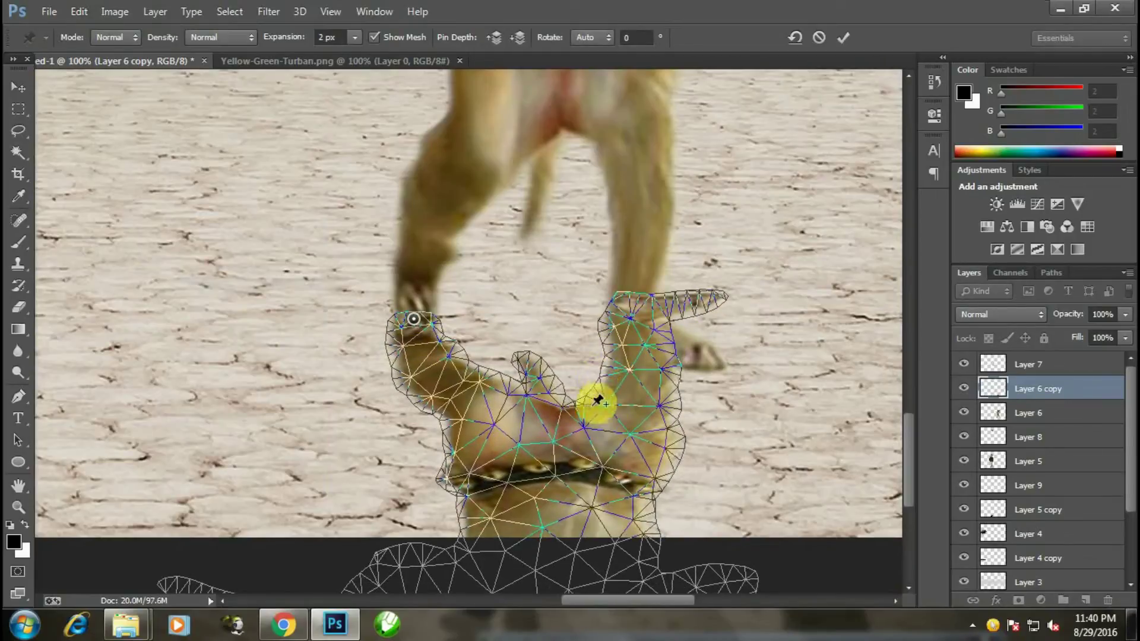
pyautogui.click(683, 442)
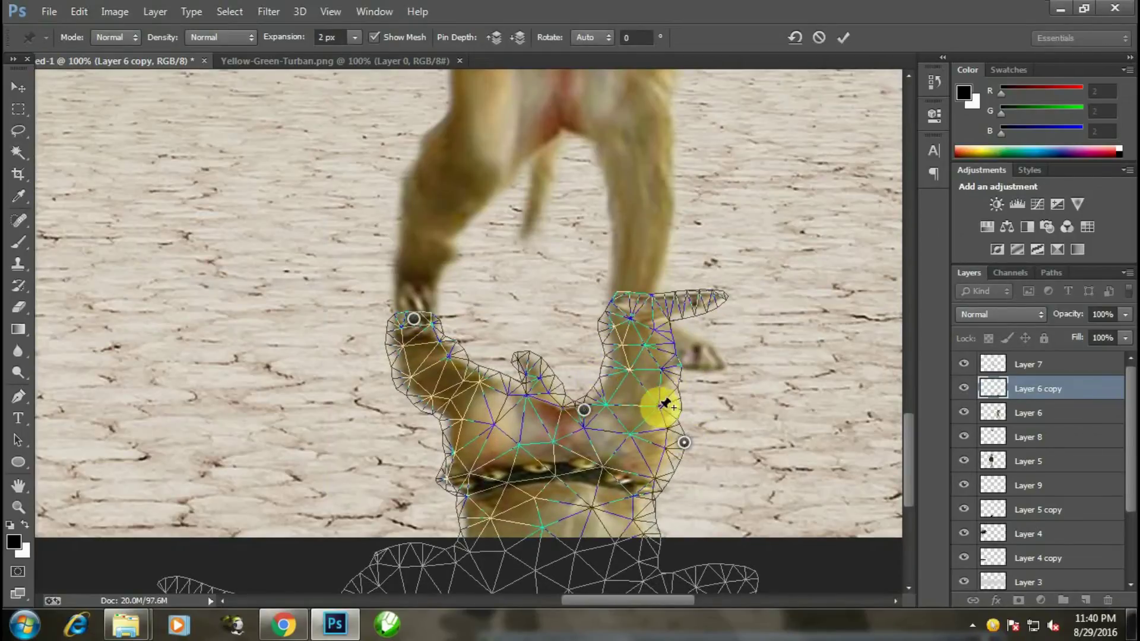
pyautogui.click(656, 315)
pyautogui.moveTo(656, 314); pyautogui.dragTo(653, 378)
pyautogui.moveTo(649, 331); pyautogui.dragTo(618, 347)
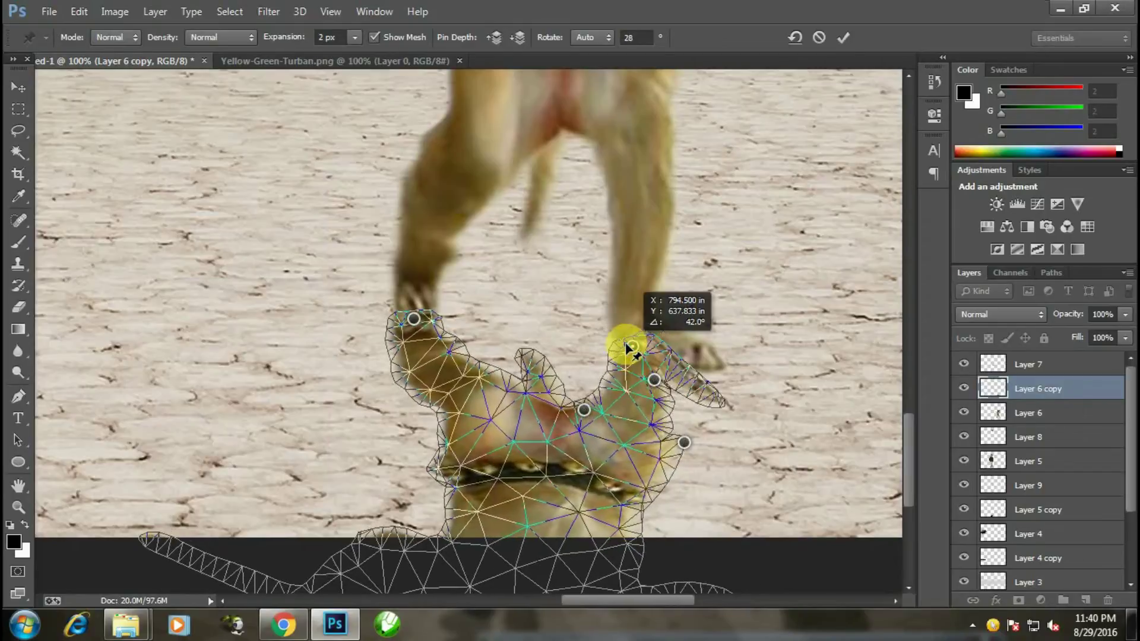
pyautogui.moveTo(720, 389); pyautogui.dragTo(717, 371)
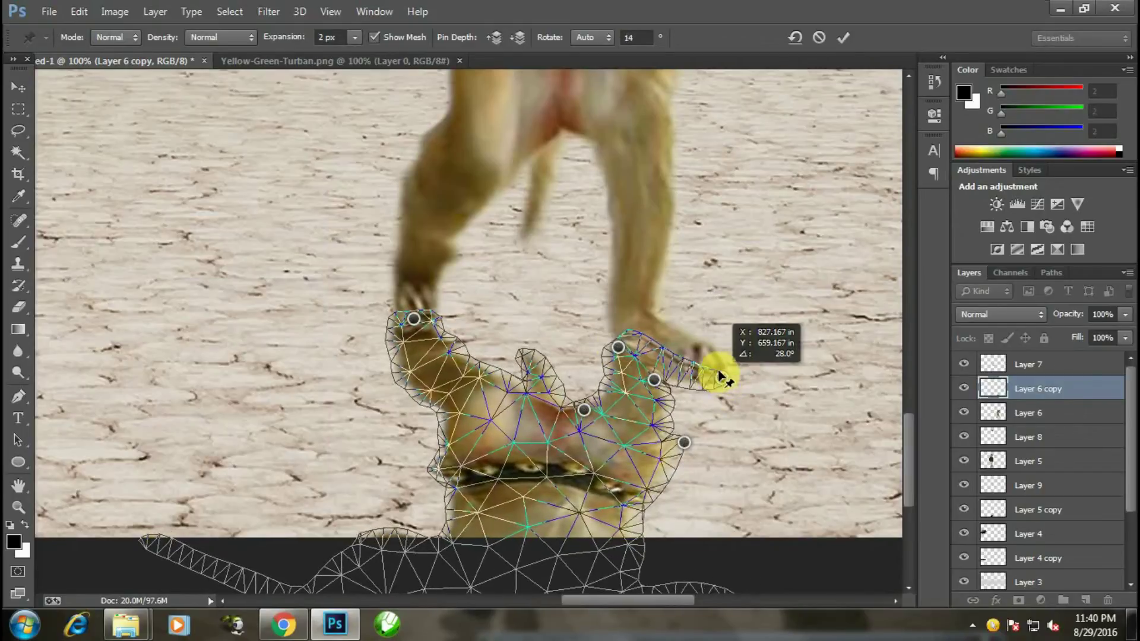
pyautogui.moveTo(554, 407); pyautogui.dragTo(564, 442)
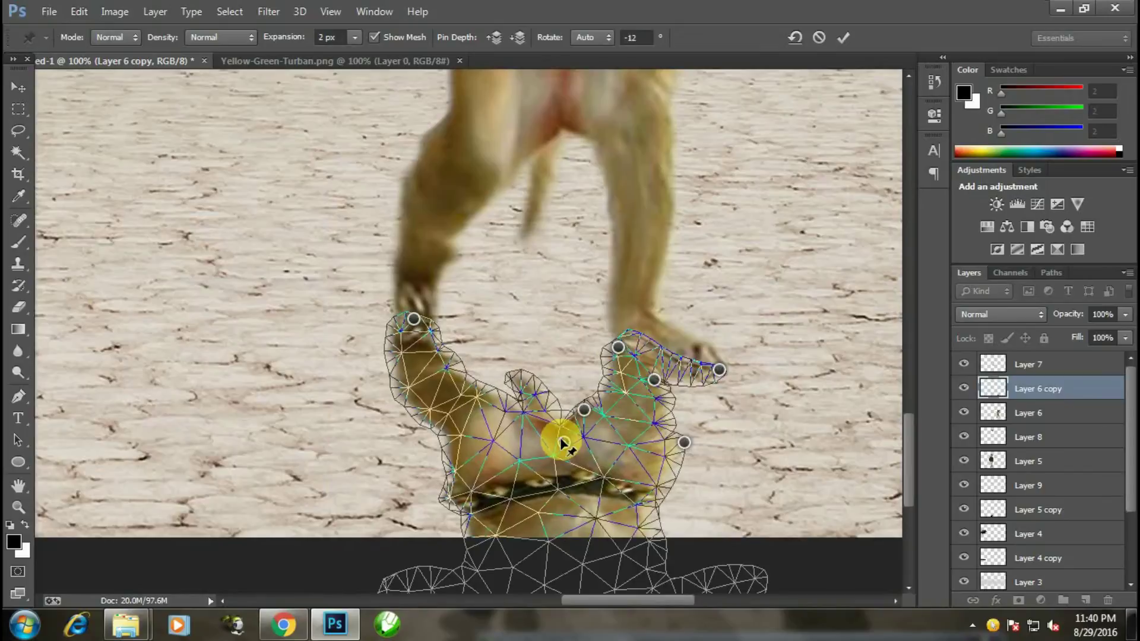
pyautogui.click(637, 355)
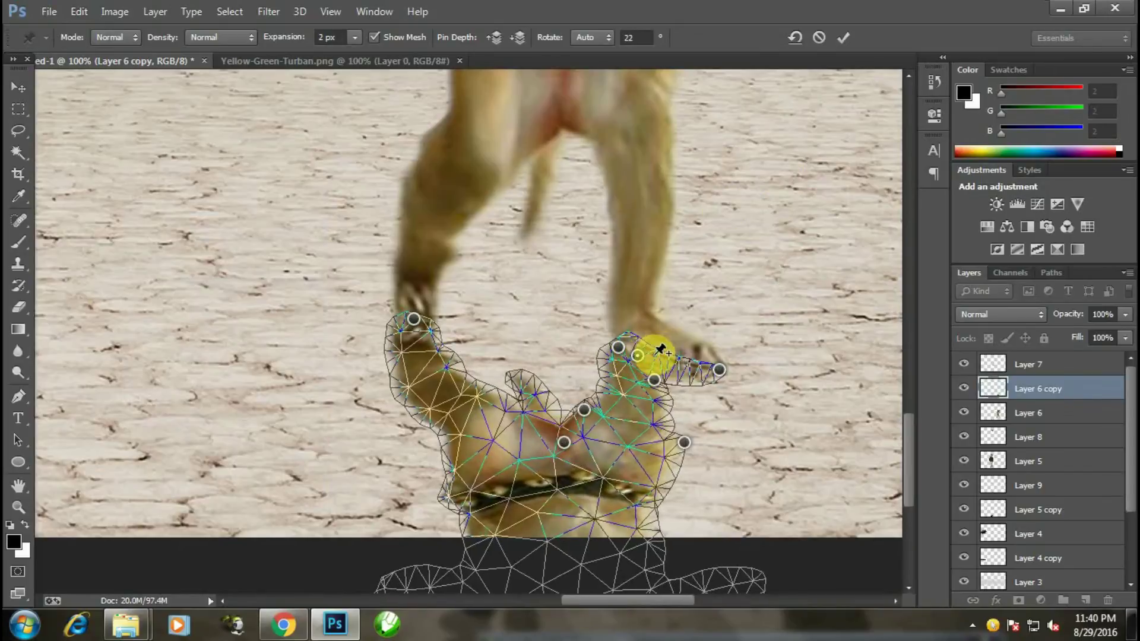
pyautogui.moveTo(660, 420); pyautogui.dragTo(646, 454)
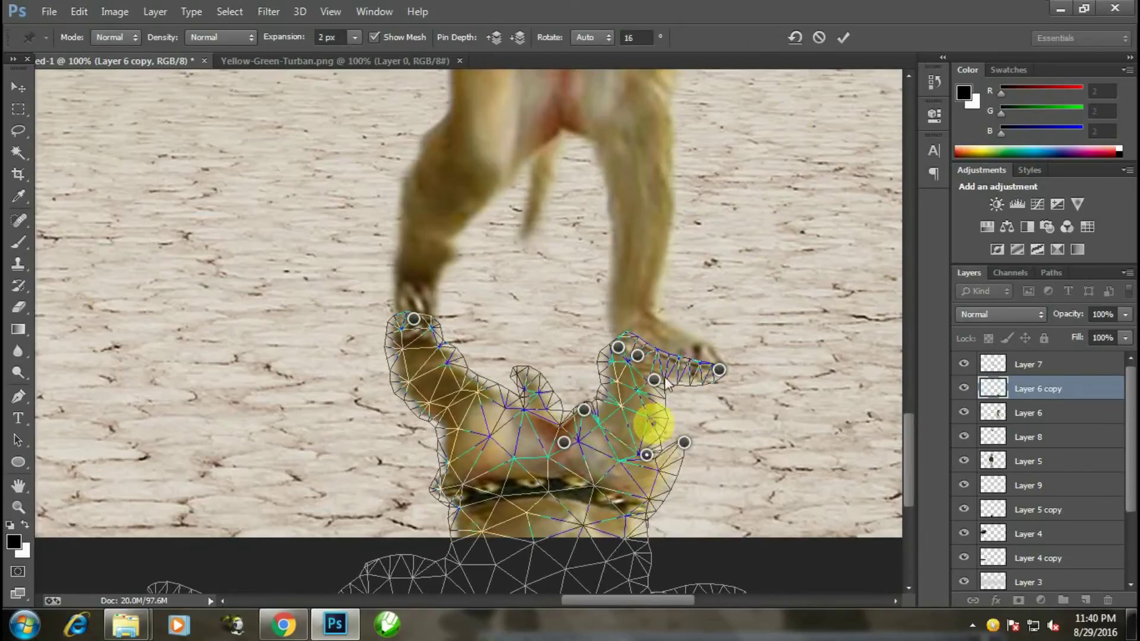
pyautogui.click(846, 40)
# Step: Turn the monkey copy black with Levels output white 0 and move it below Layer 6
pyautogui.hotkey('ctrl', '-')
pyautogui.hotkey('ctrl', '-')
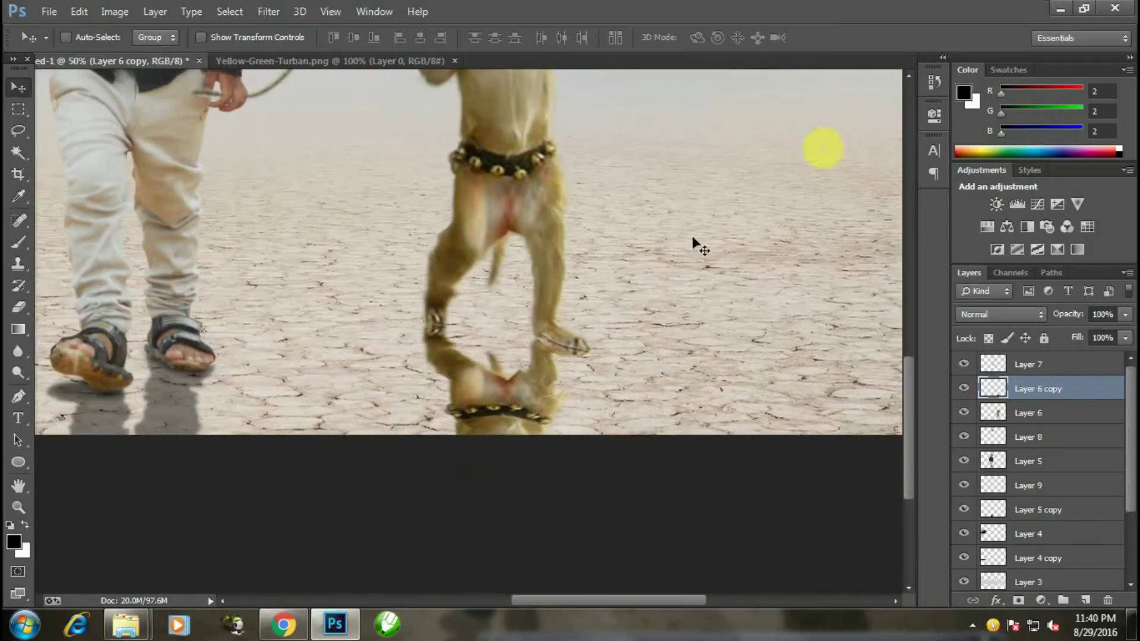
pyautogui.hotkey('ctrl', 'l')
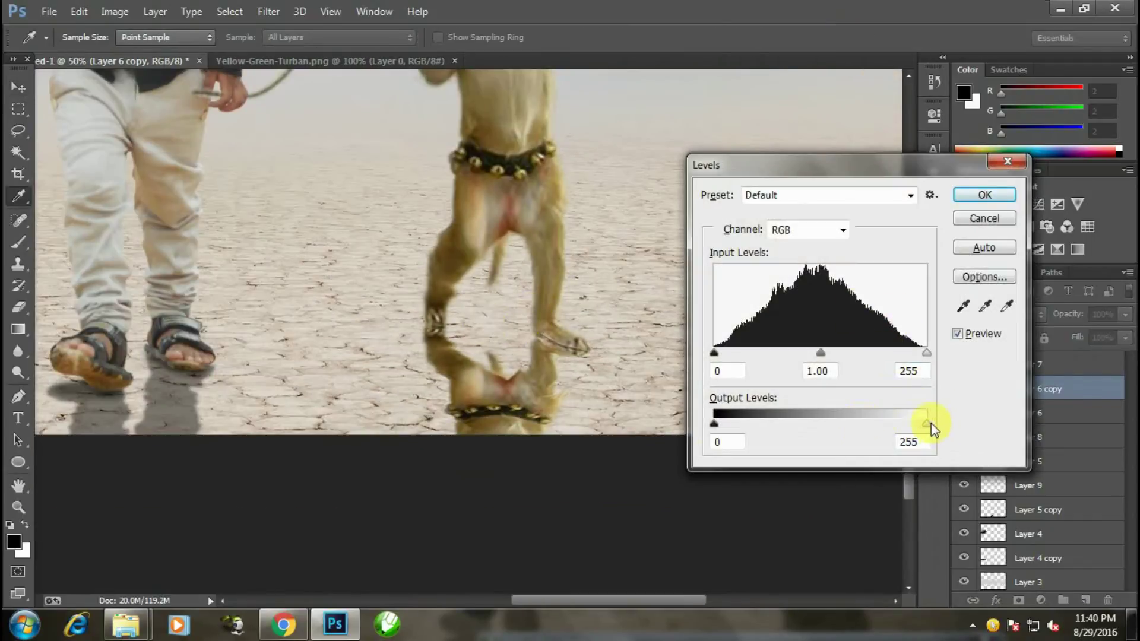
pyautogui.moveTo(927, 423); pyautogui.dragTo(654, 428)
pyautogui.click(984, 195)
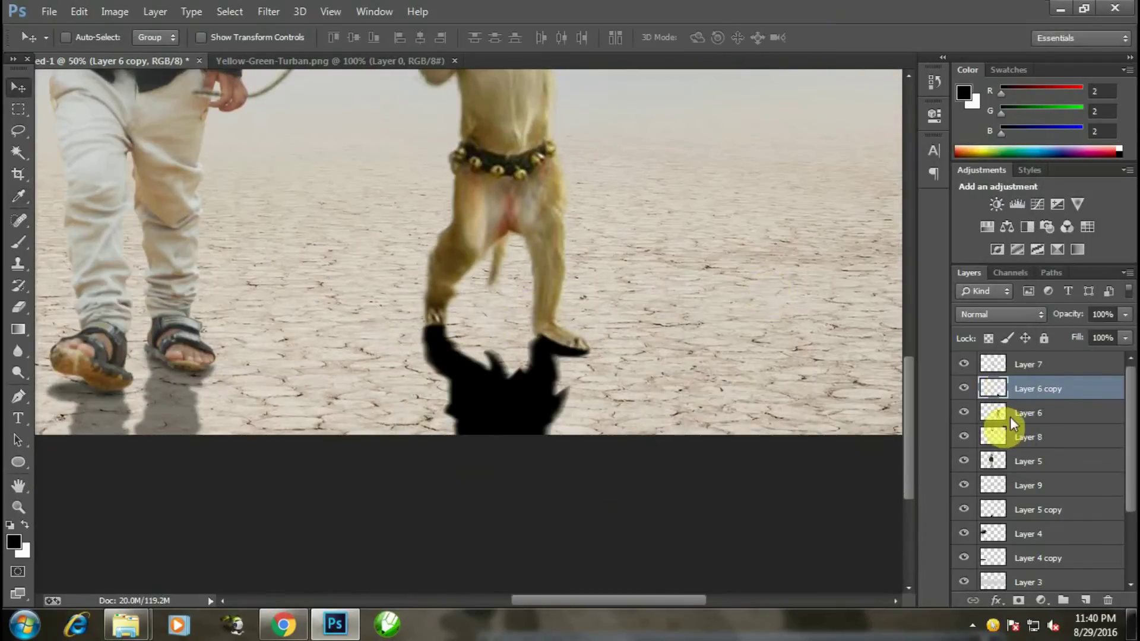
pyautogui.moveTo(1012, 390); pyautogui.dragTo(1012, 423)
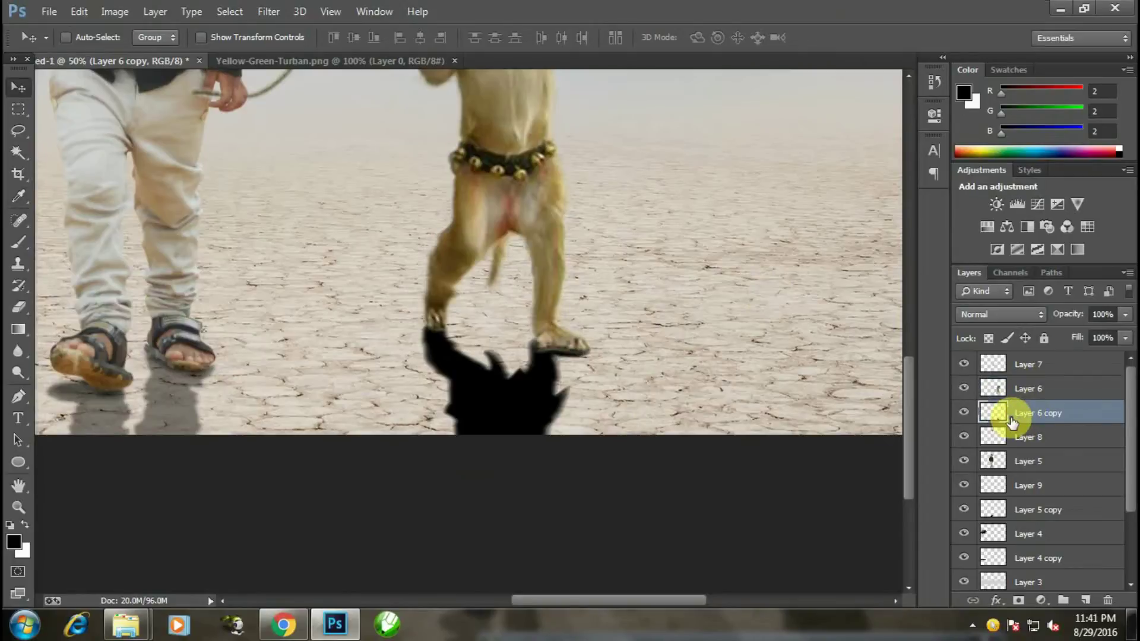
# Step: Gaussian-blur the black shadow by 3.5 px and lower its opacity to 27%
pyautogui.click(269, 12)
pyautogui.moveTo(294, 195)
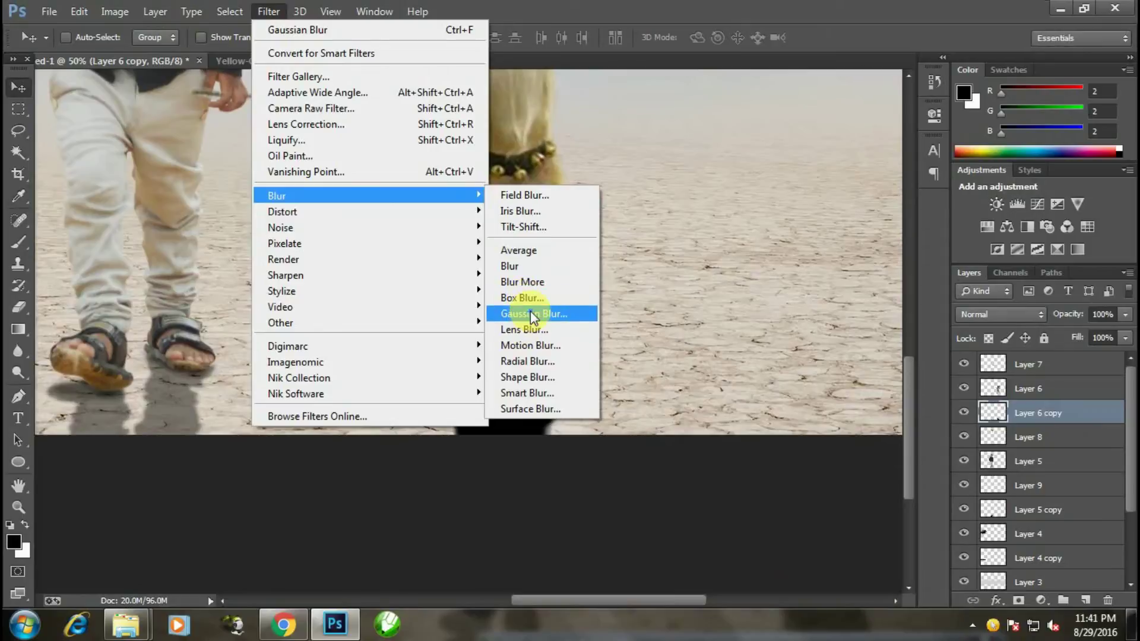
pyautogui.click(530, 313)
pyautogui.moveTo(667, 395); pyautogui.dragTo(679, 396)
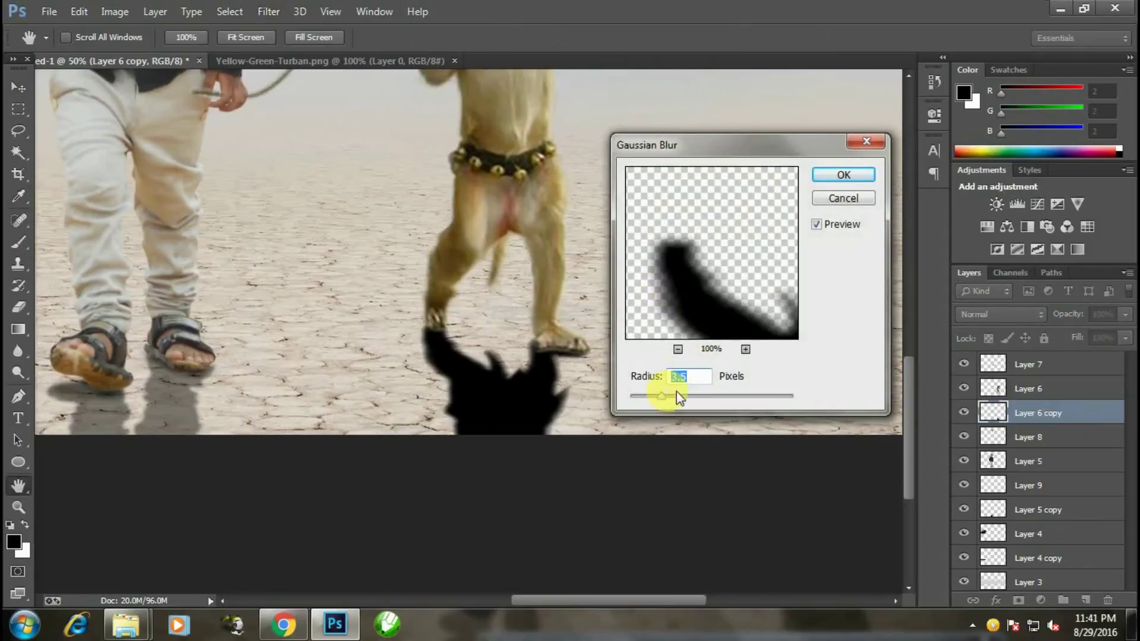
pyautogui.click(844, 175)
pyautogui.click(1126, 314)
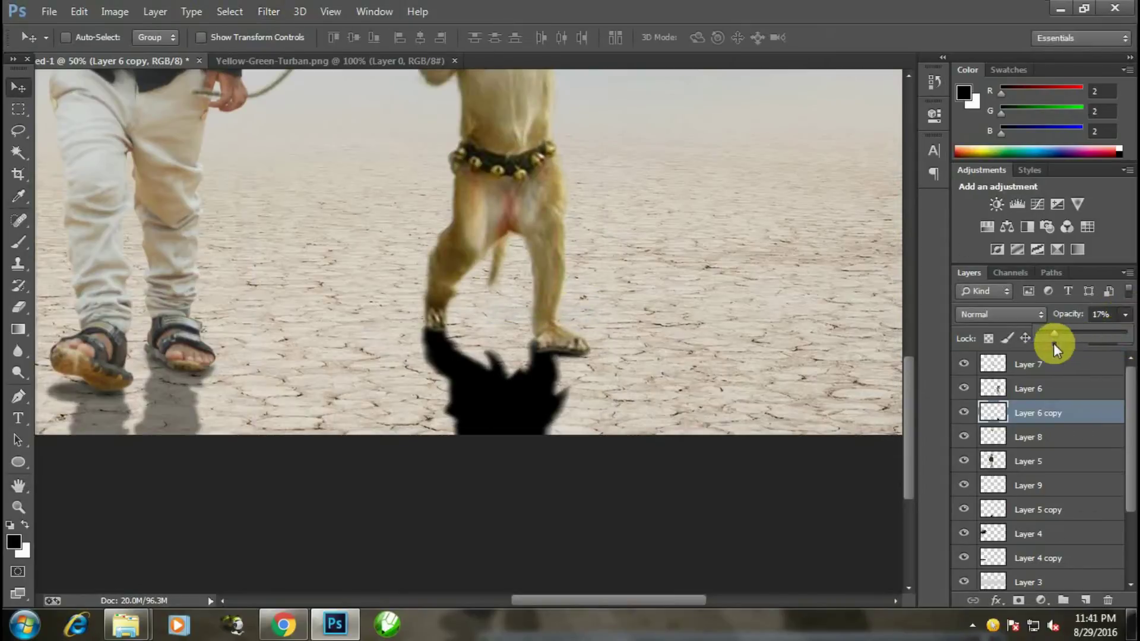
pyautogui.moveTo(1053, 343)
pyautogui.mouseDown()
pyautogui.moveTo(1070, 352)
pyautogui.moveTo(1046, 358)
pyautogui.moveTo(1074, 358)
pyautogui.moveTo(1063, 361)
pyautogui.mouseUp()
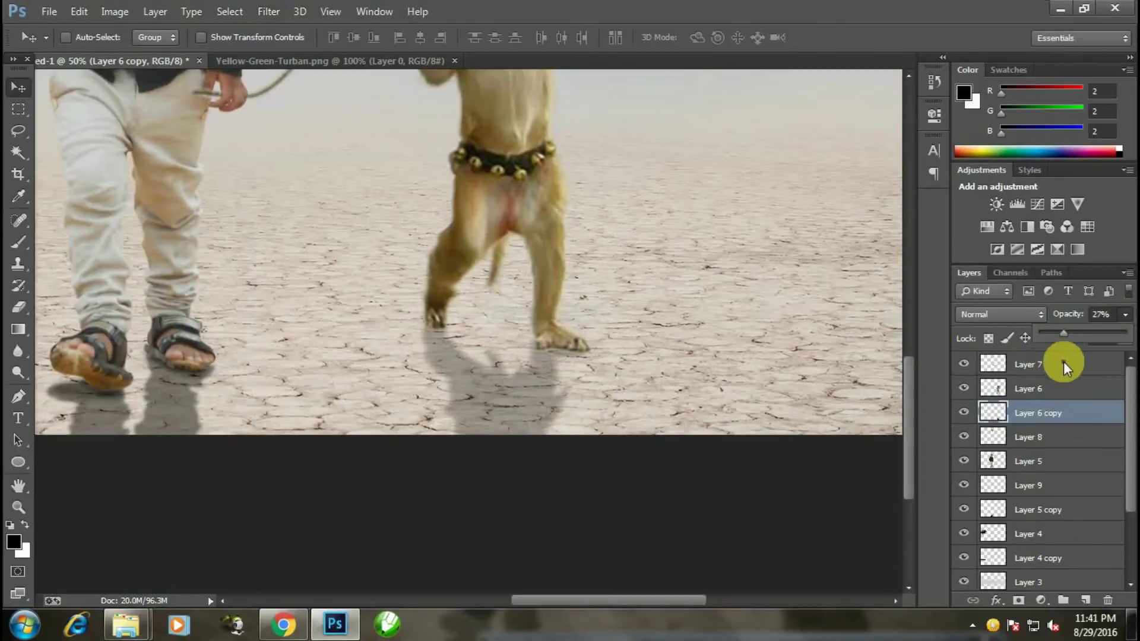
pyautogui.hotkey('ctrl', '-')
pyautogui.hotkey('ctrl', '+')
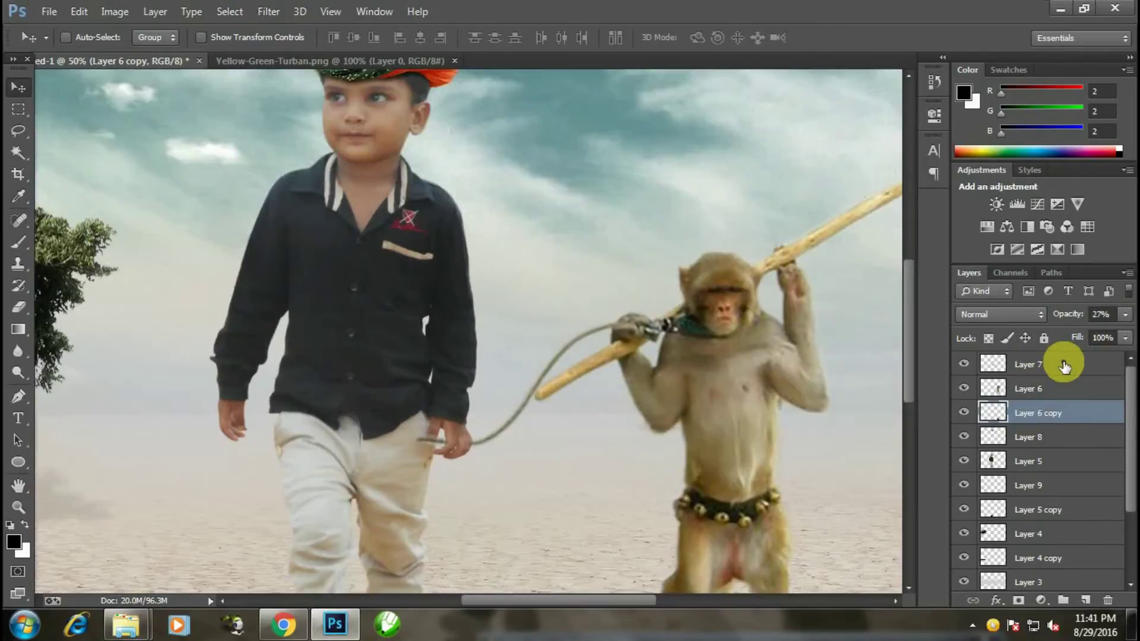
pyautogui.scroll(-3, 516, 435)
# Step: Paint soft dark shadows beneath the monkey's left and right feet on Layer 10
pyautogui.hscroll(3, 516, 435)
pyautogui.click(1085, 600)
pyautogui.hotkey('ctrl', '+')
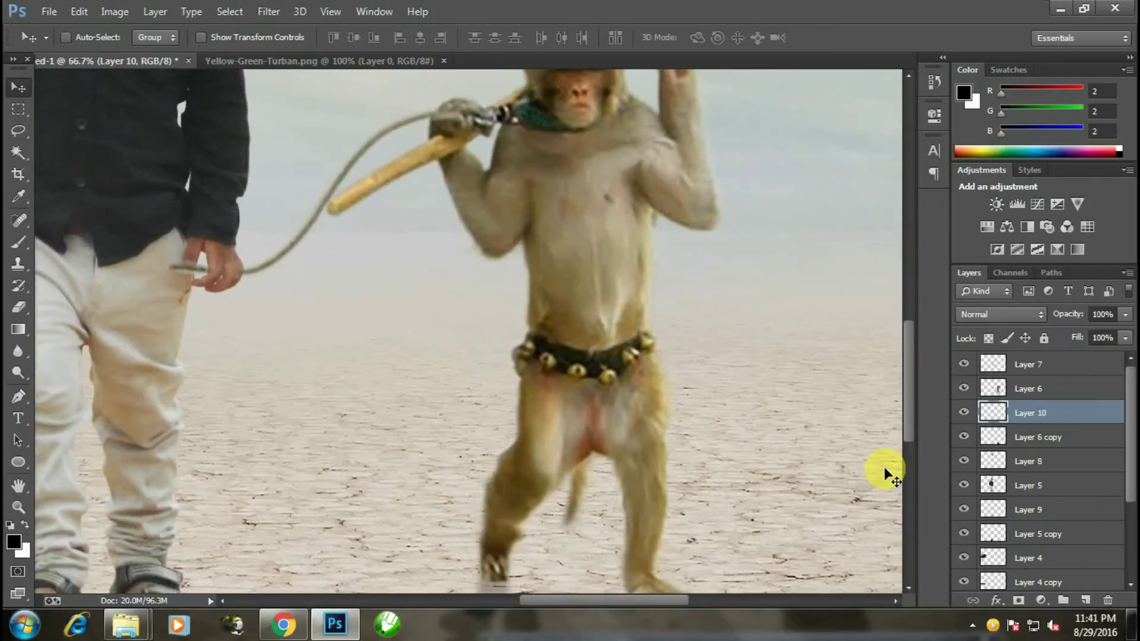
pyautogui.hotkey('ctrl', '+')
pyautogui.hotkey('ctrl', '+')
pyautogui.moveTo(656, 328); pyautogui.dragTo(542, 143)
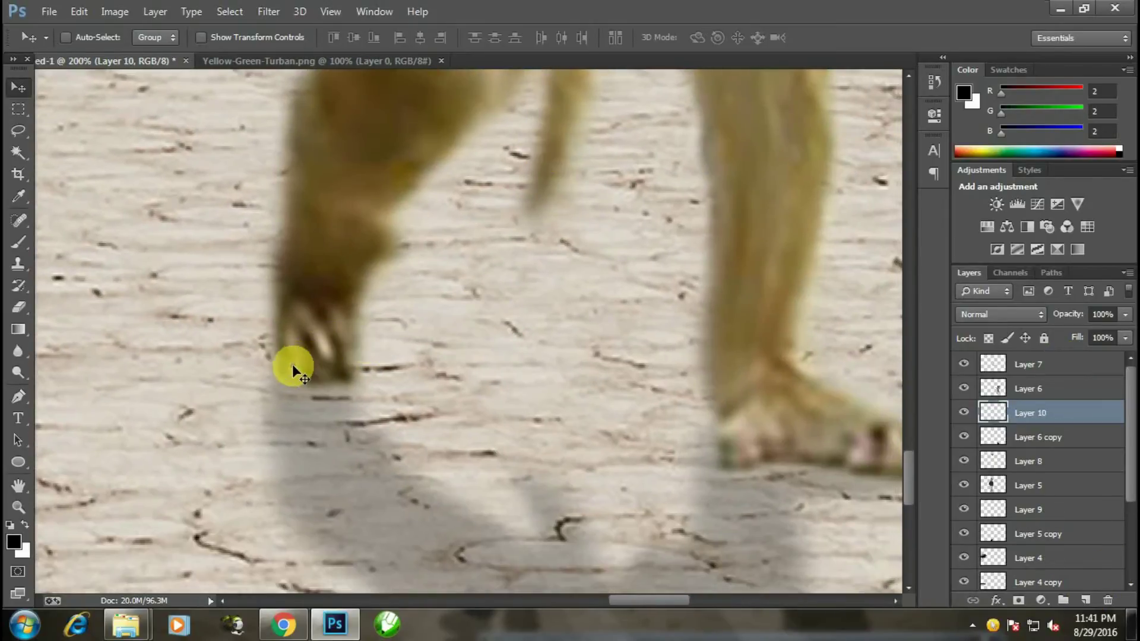
pyautogui.click(17, 243)
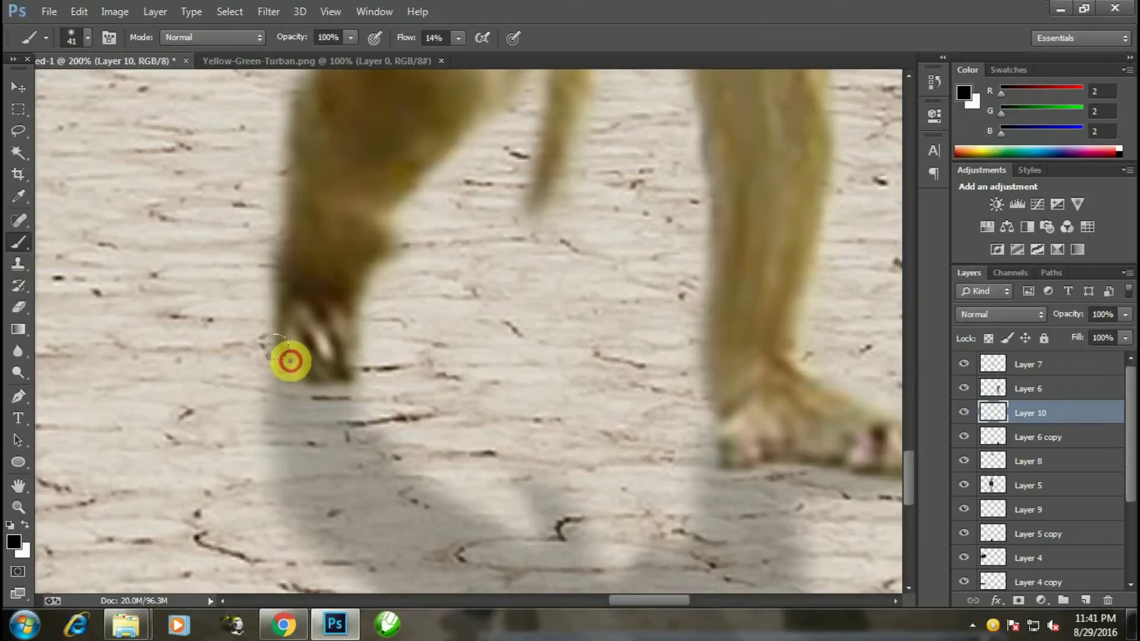
pyautogui.moveTo(312, 374); pyautogui.dragTo(321, 389)
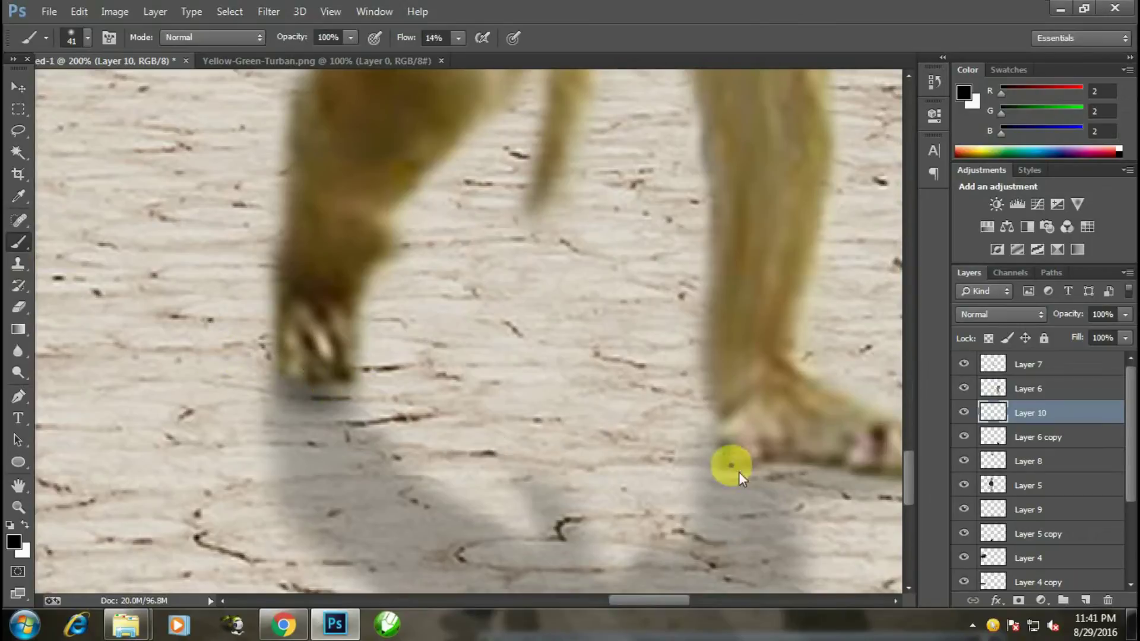
pyautogui.moveTo(773, 456)
pyautogui.mouseDown()
pyautogui.moveTo(600, 349)
pyautogui.moveTo(506, 369)
pyautogui.moveTo(738, 368)
pyautogui.mouseUp()
# Step: Fade the monkey's foot shadow layer to 62% opacity
pyautogui.hotkey('ctrl', '-')
pyautogui.hotkey('ctrl', '-')
pyautogui.hotkey('ctrl', '-')
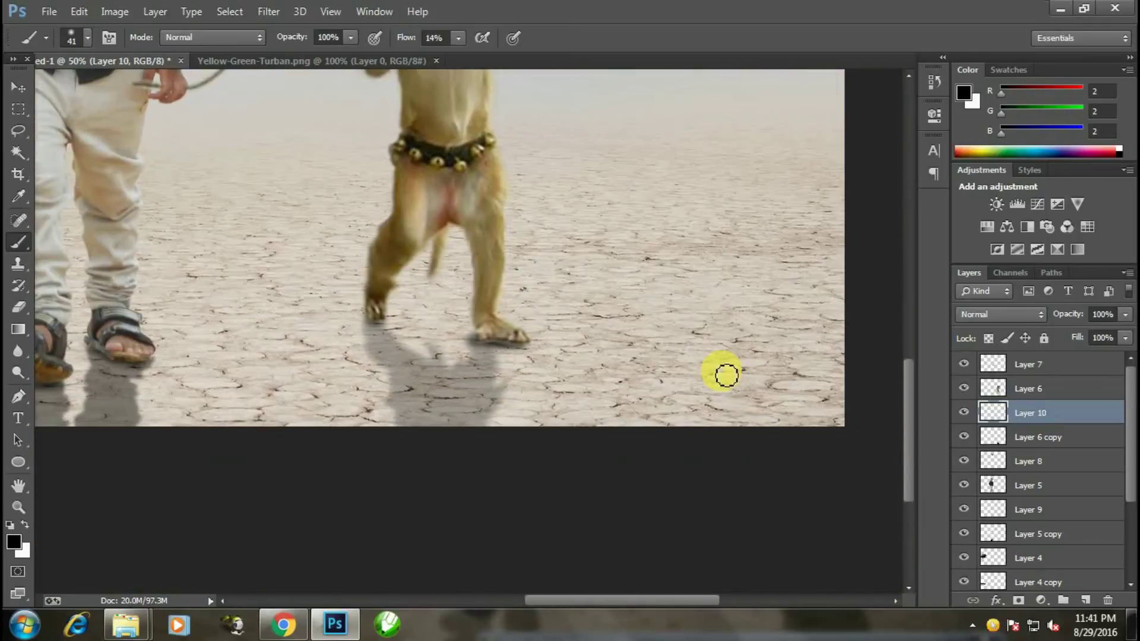
pyautogui.click(1126, 316)
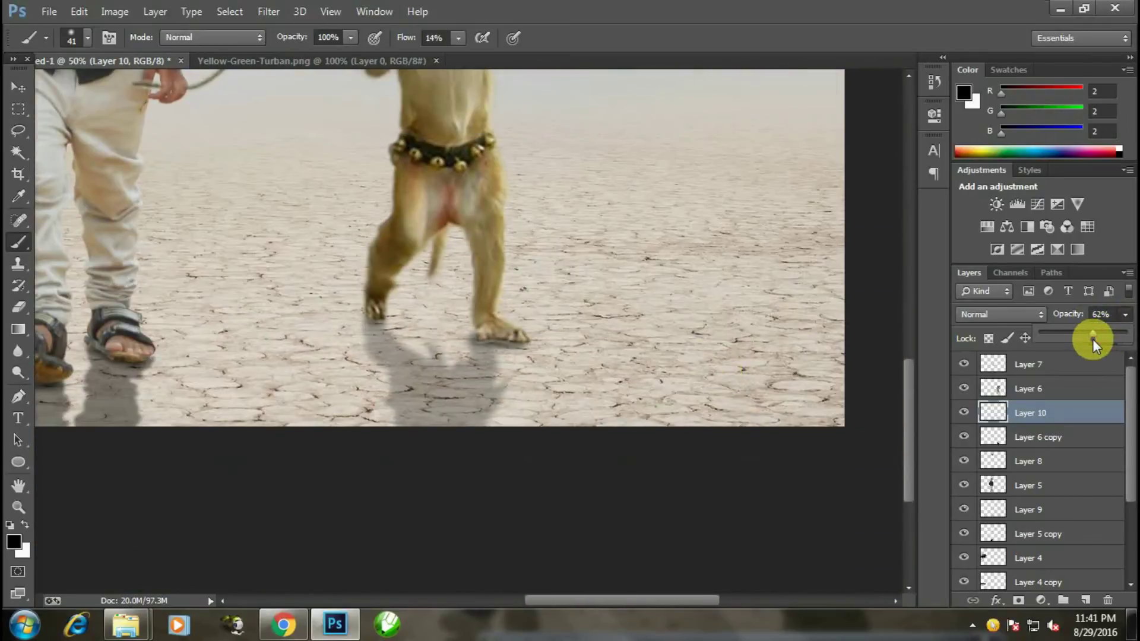
pyautogui.hotkey('ctrl', '-')
pyautogui.hotkey('ctrl', '-')
pyautogui.click(18, 86)
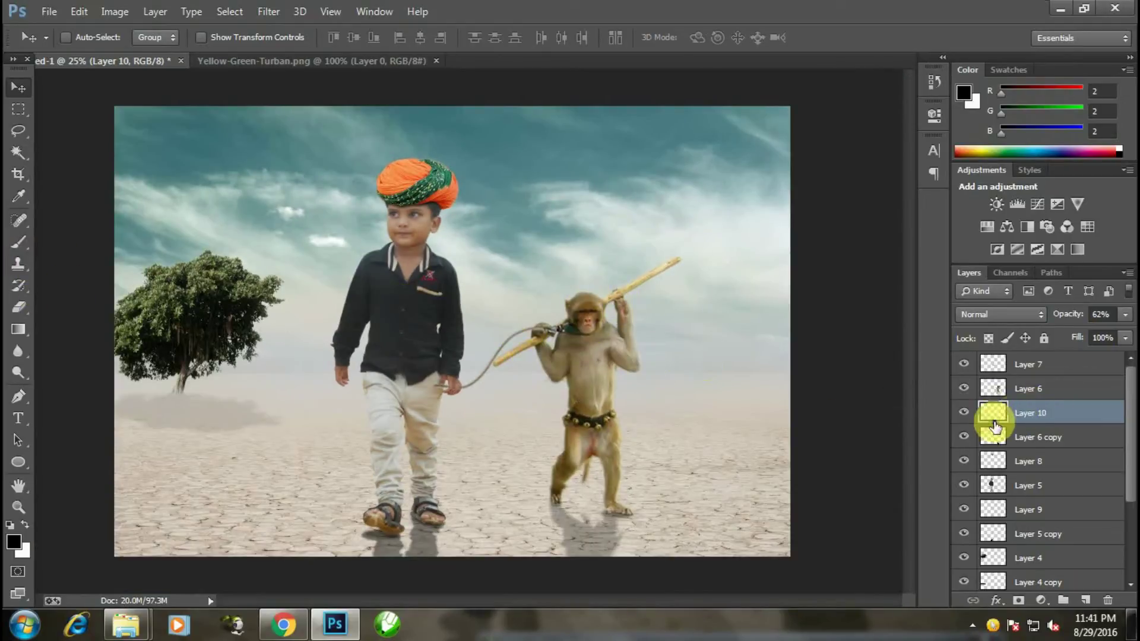
pyautogui.scroll(-3, 1034, 492)
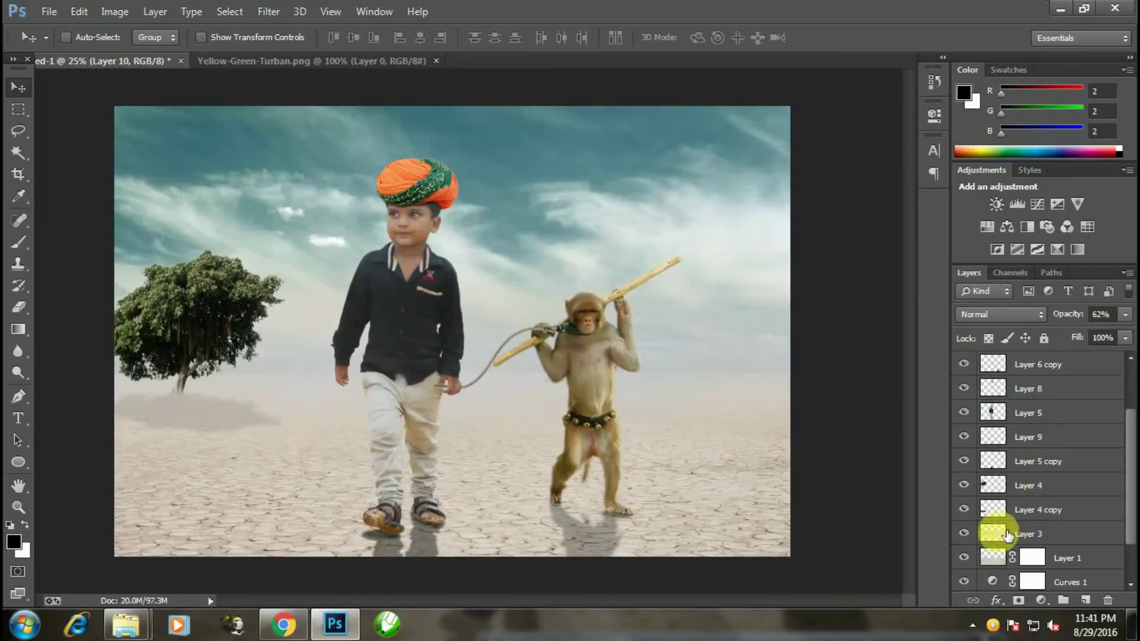
# Step: Add a new layer above Layer 3, sample the light beige sky colour, and enlarge a soft brush
pyautogui.click(1031, 531)
pyautogui.click(1086, 599)
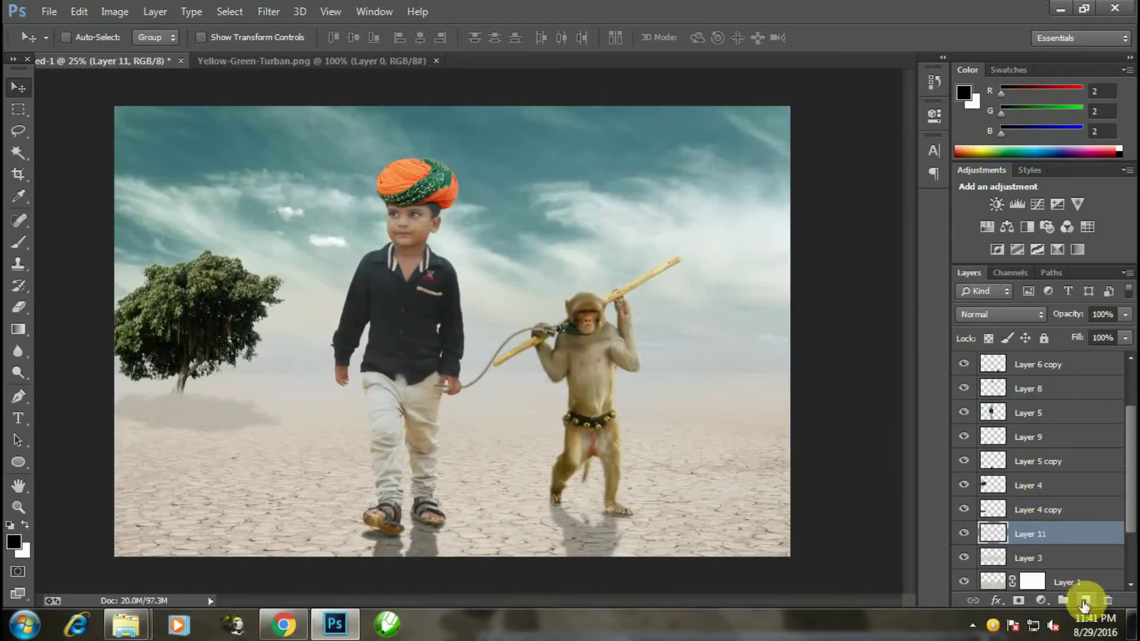
pyautogui.click(18, 196)
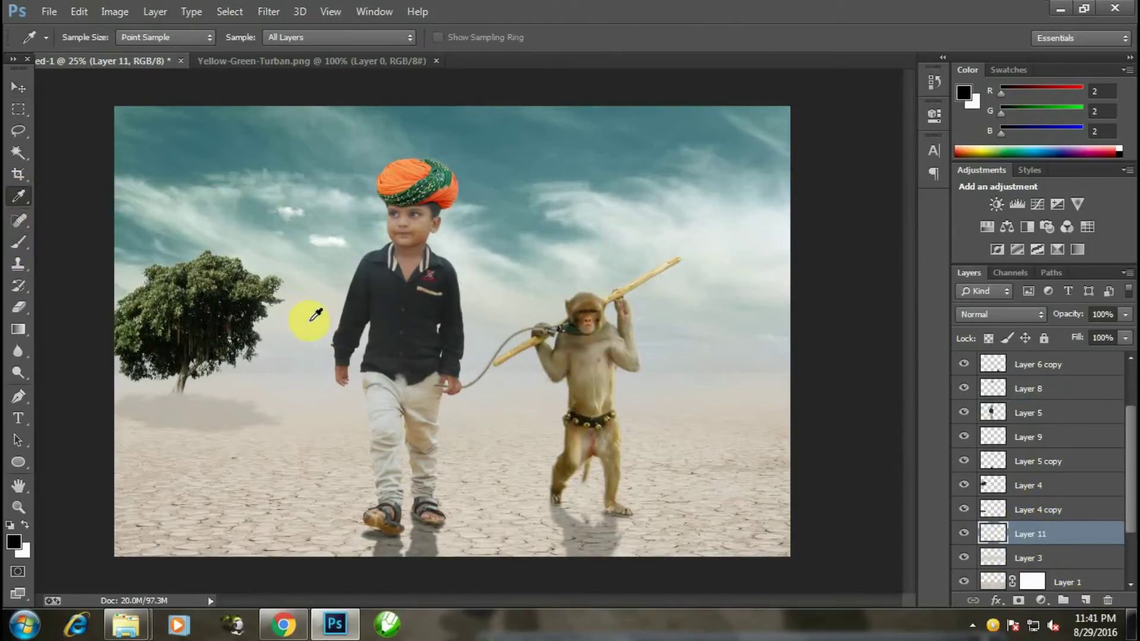
pyautogui.click(300, 331)
pyautogui.click(18, 242)
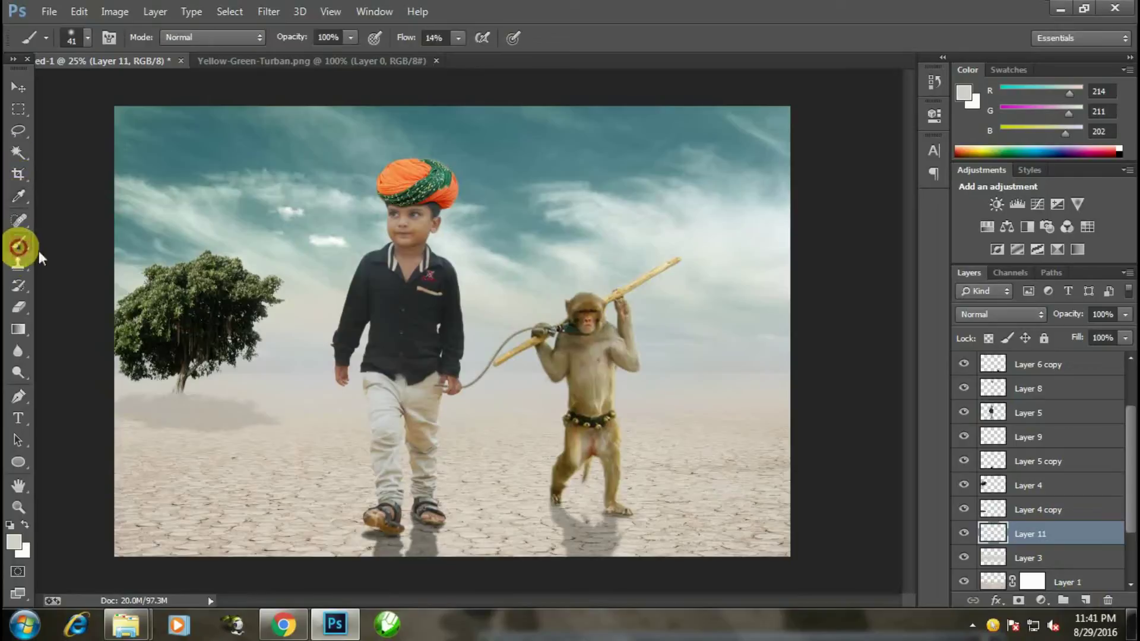
pyautogui.rightClick(162, 380)
pyautogui.press('Return')
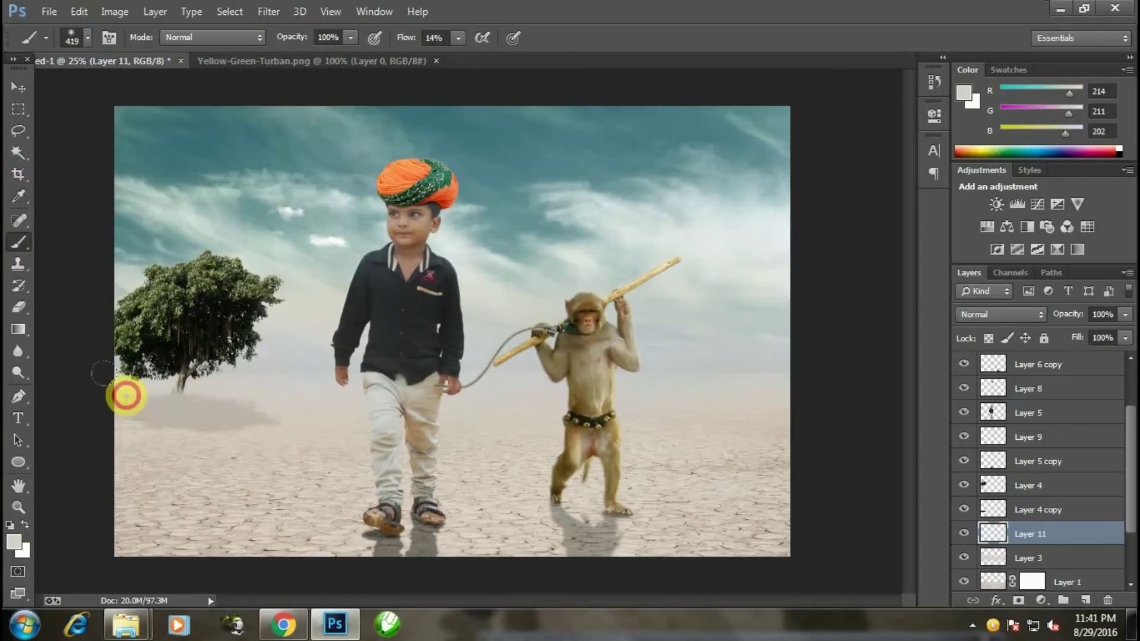
# Step: Paint pale haze along the ground under the tree, raising brush flow to 58%
pyautogui.moveTo(123, 409); pyautogui.dragTo(261, 412)
pyautogui.click(103, 411)
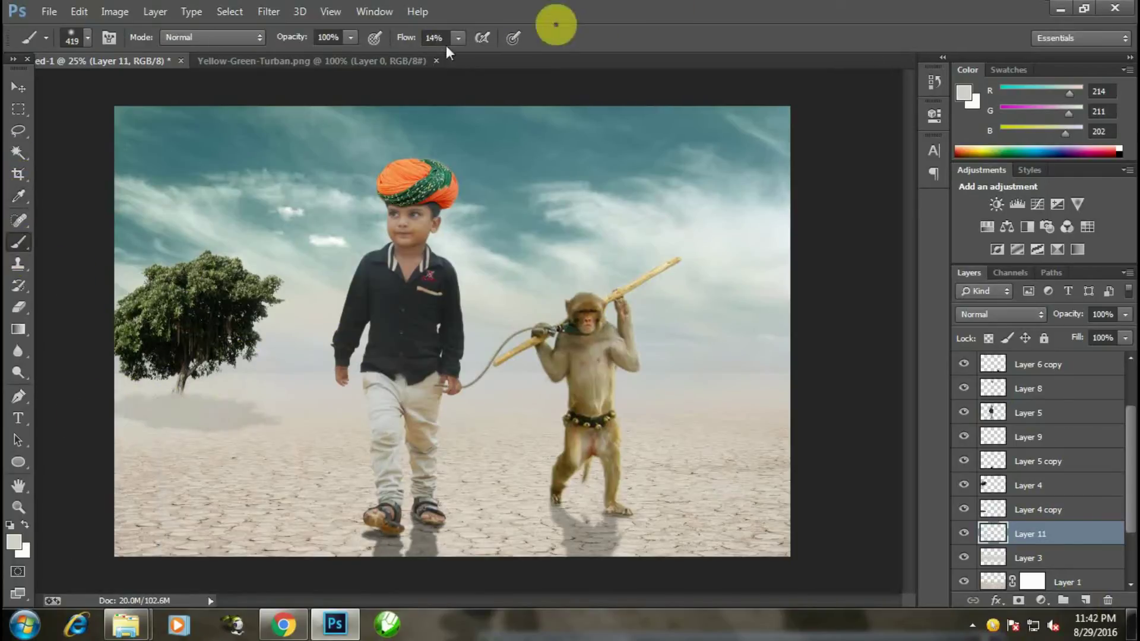
pyautogui.click(496, 58)
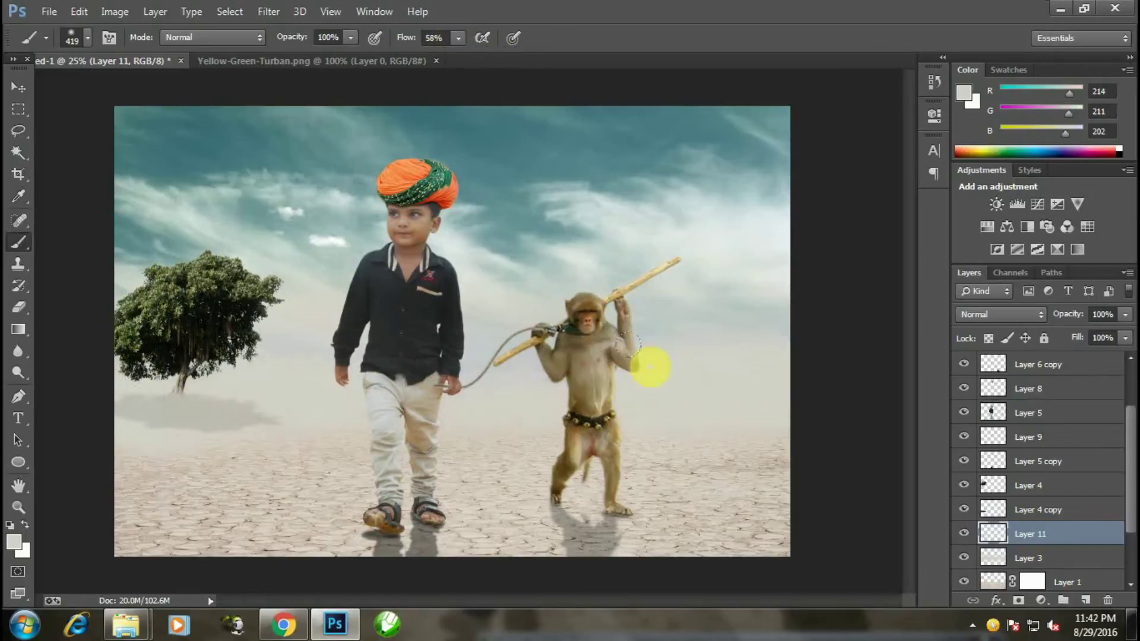
pyautogui.click(174, 352)
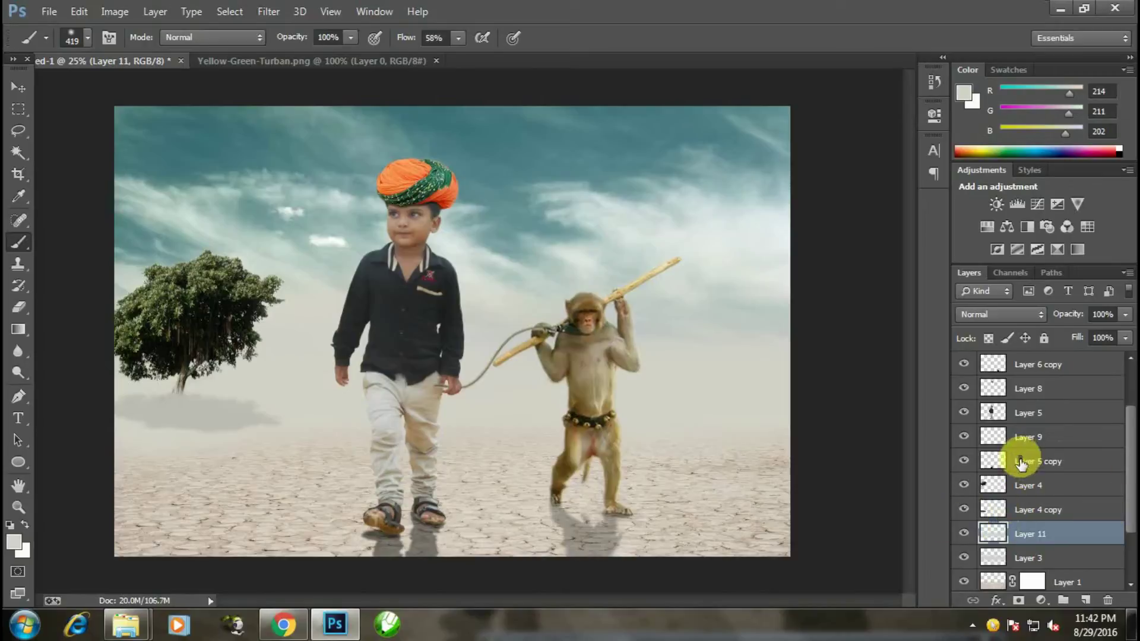
pyautogui.scroll(-2, 1020, 487)
pyautogui.scroll(1, 1027, 502)
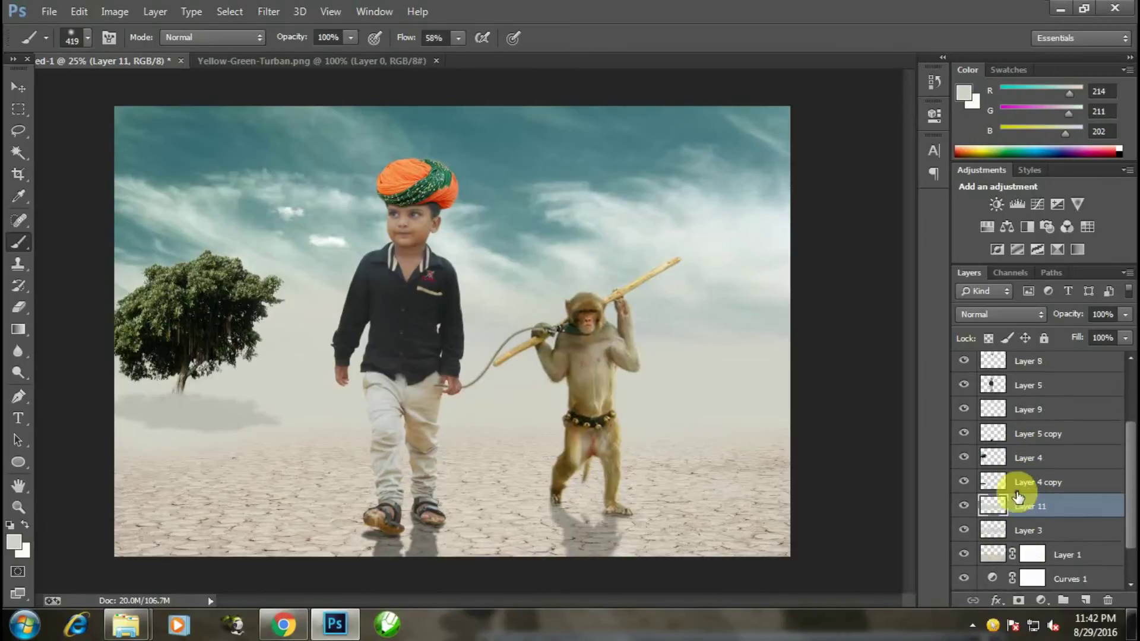
# Step: Restack haze Layer 11 above Layer 4 so it veils the tree's base
pyautogui.moveTo(1000, 506); pyautogui.dragTo(971, 482)
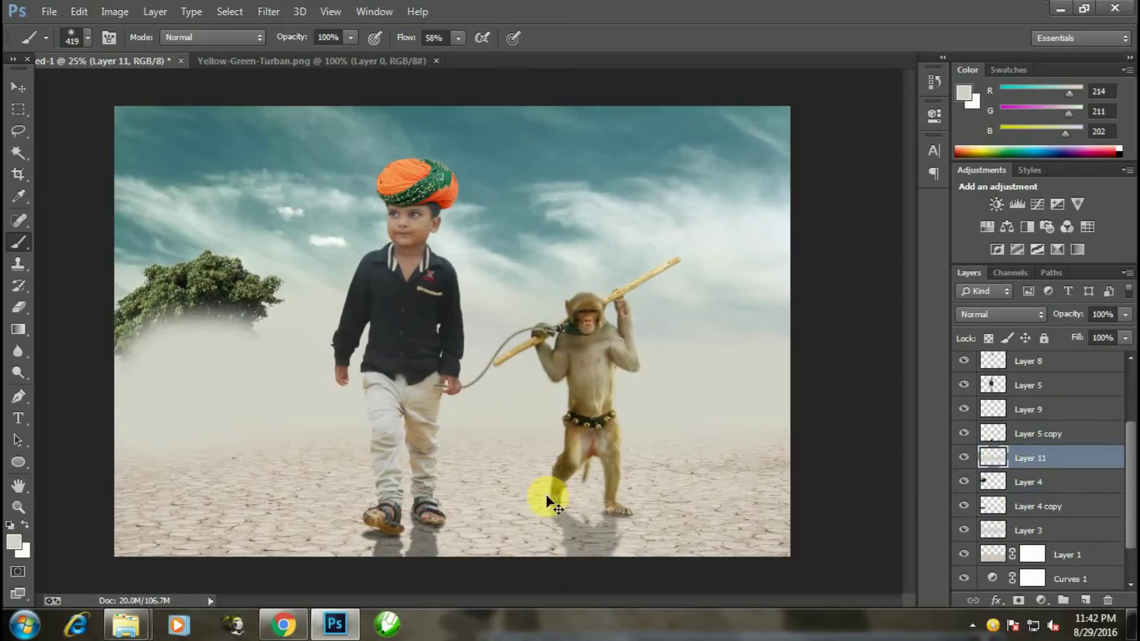
pyautogui.hotkey('ctrl', '[')
pyautogui.hotkey('ctrl', '[')
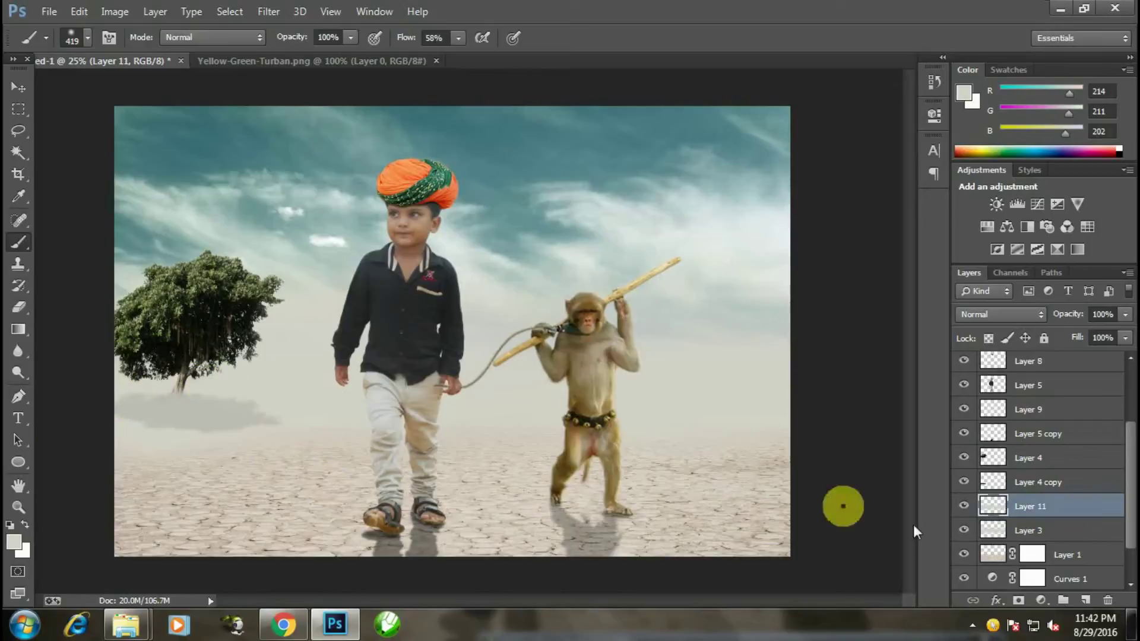
pyautogui.moveTo(992, 506); pyautogui.dragTo(990, 452)
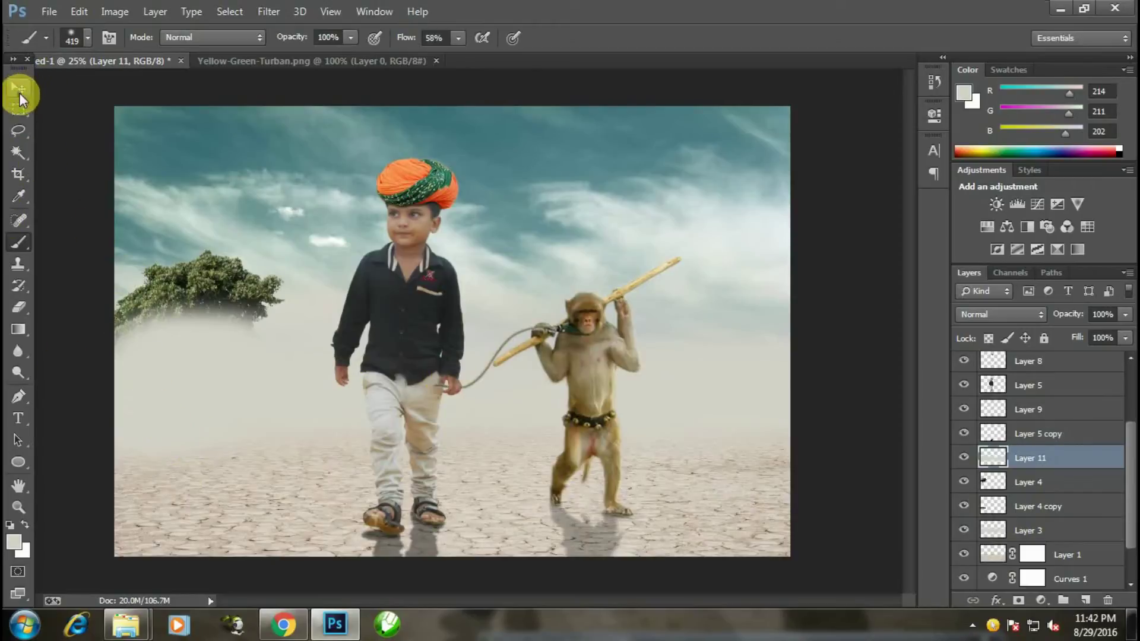
# Step: Apply a Gaussian Blur of about 146 px radius to the haze layer
pyautogui.click(20, 95)
pyautogui.click(259, 11)
pyautogui.moveTo(365, 195)
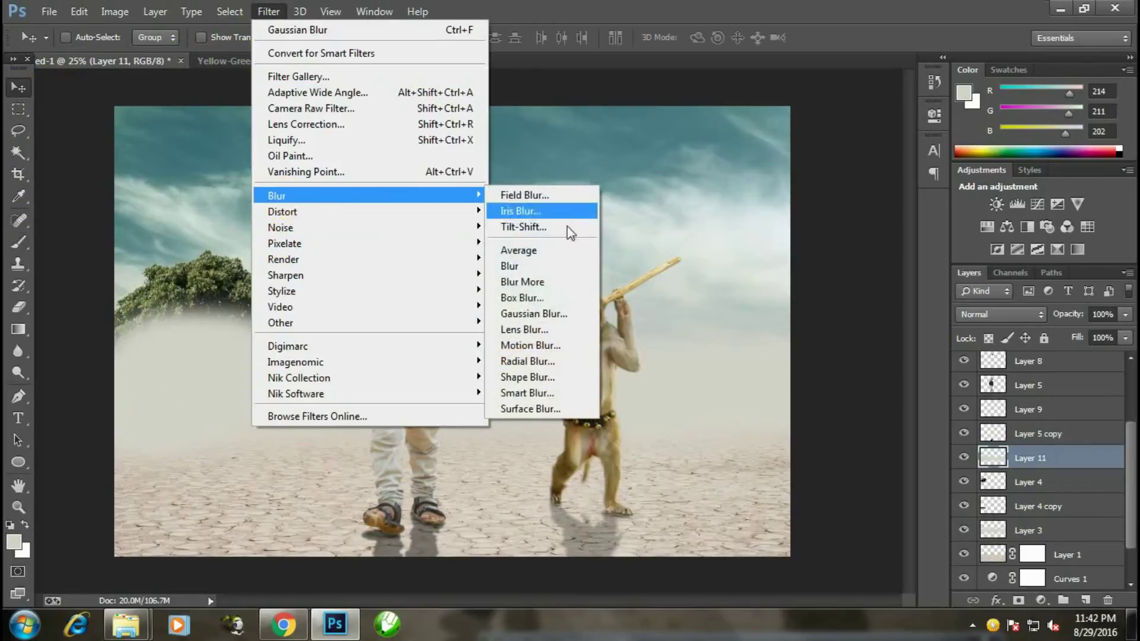
pyautogui.click(540, 314)
pyautogui.moveTo(729, 397); pyautogui.dragTo(749, 397)
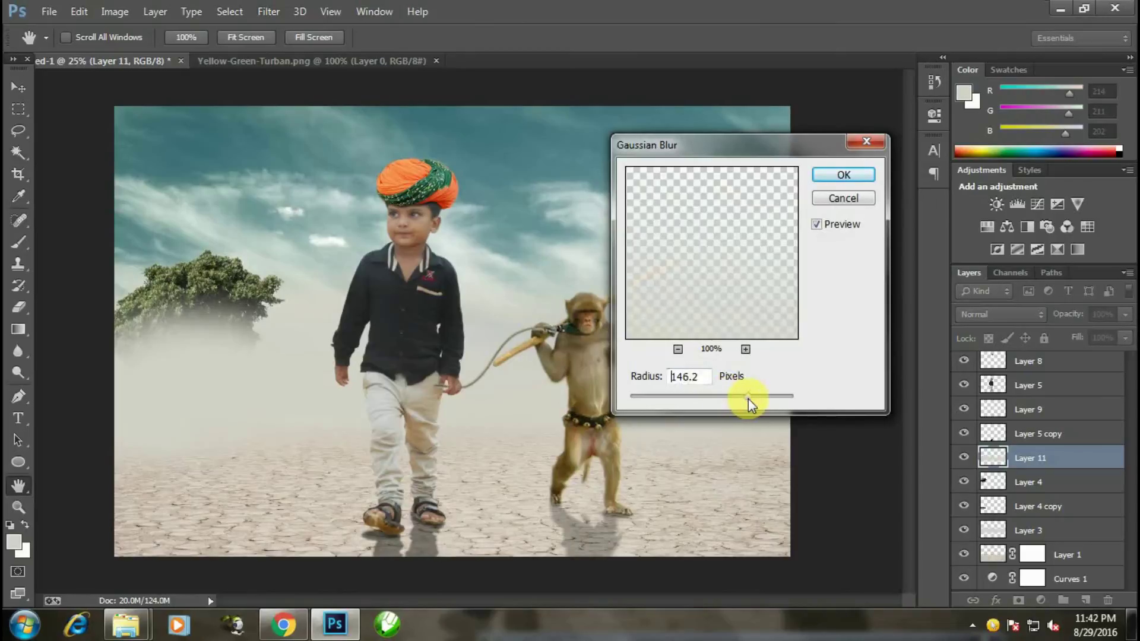
pyautogui.click(843, 175)
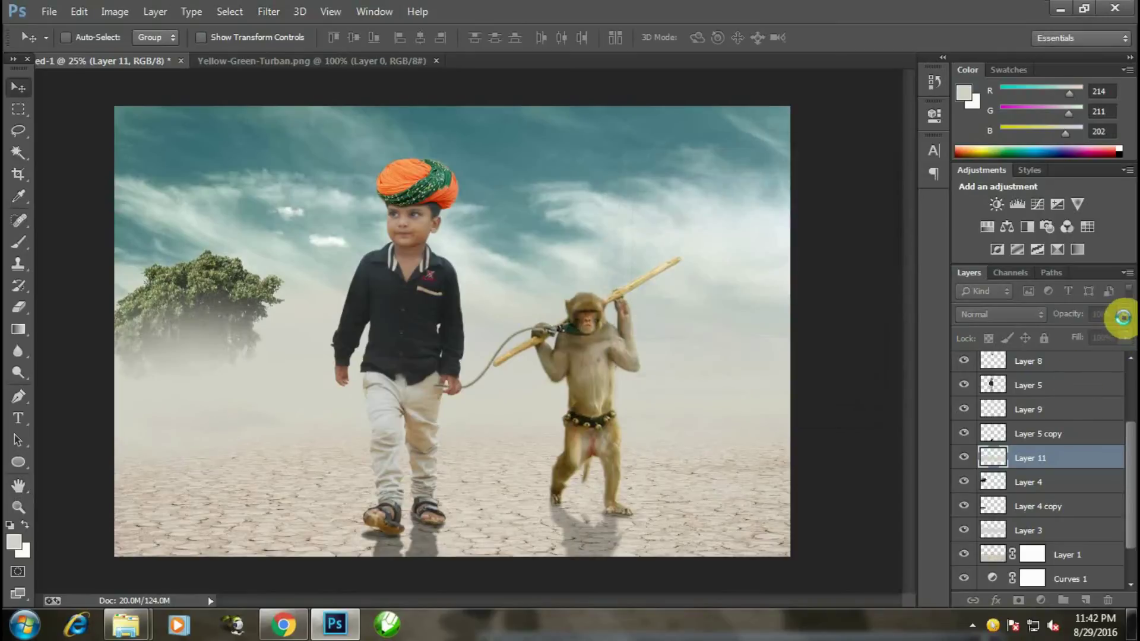
# Step: Lower the haze layer's opacity to 45%
pyautogui.moveTo(1126, 320); pyautogui.dragTo(1082, 348)
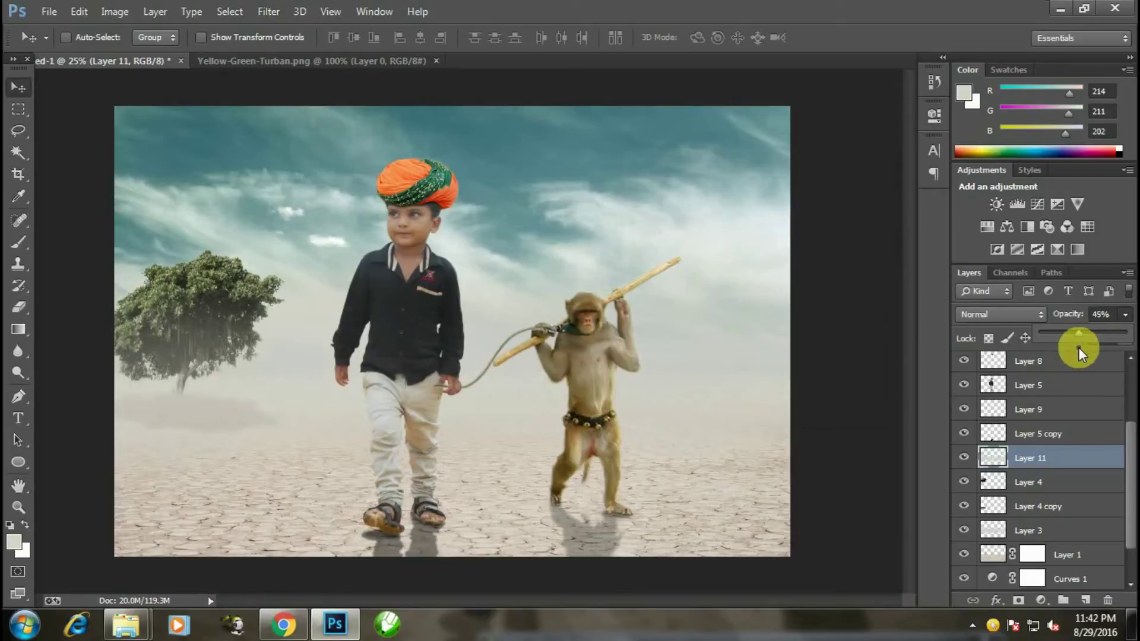
pyautogui.hotkey('ctrl', '-')
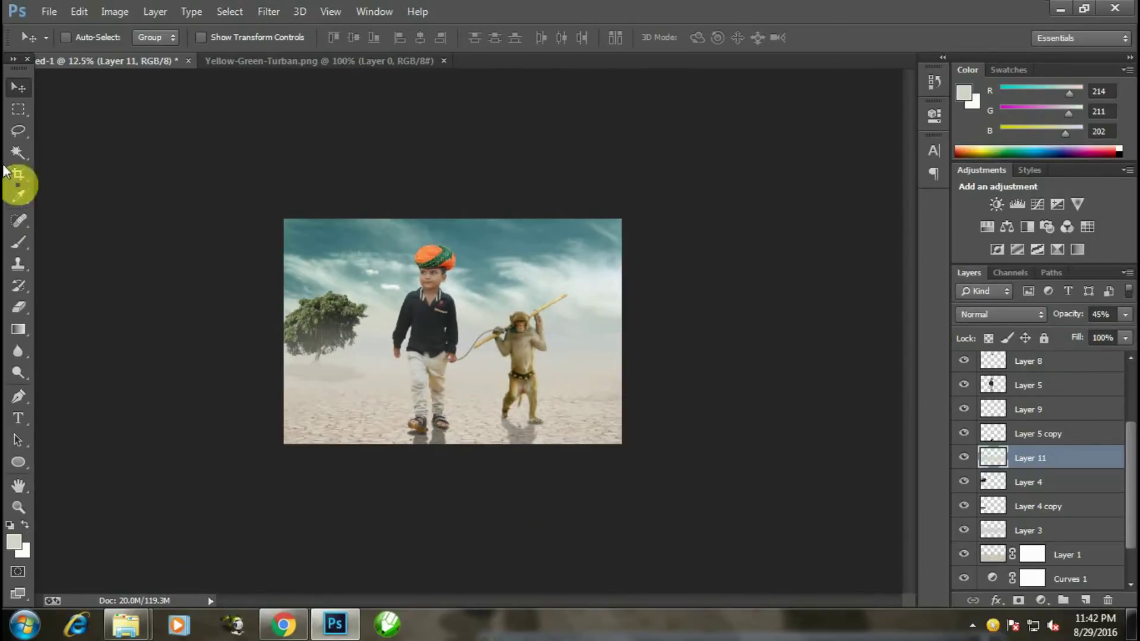
pyautogui.hotkey('ctrl', '+')
pyautogui.hotkey('ctrl', '+')
pyautogui.hotkey('ctrl', '+')
# Step: Select the boy's Layer 5 and add a new empty layer above it
pyautogui.scroll(3, 1045, 451)
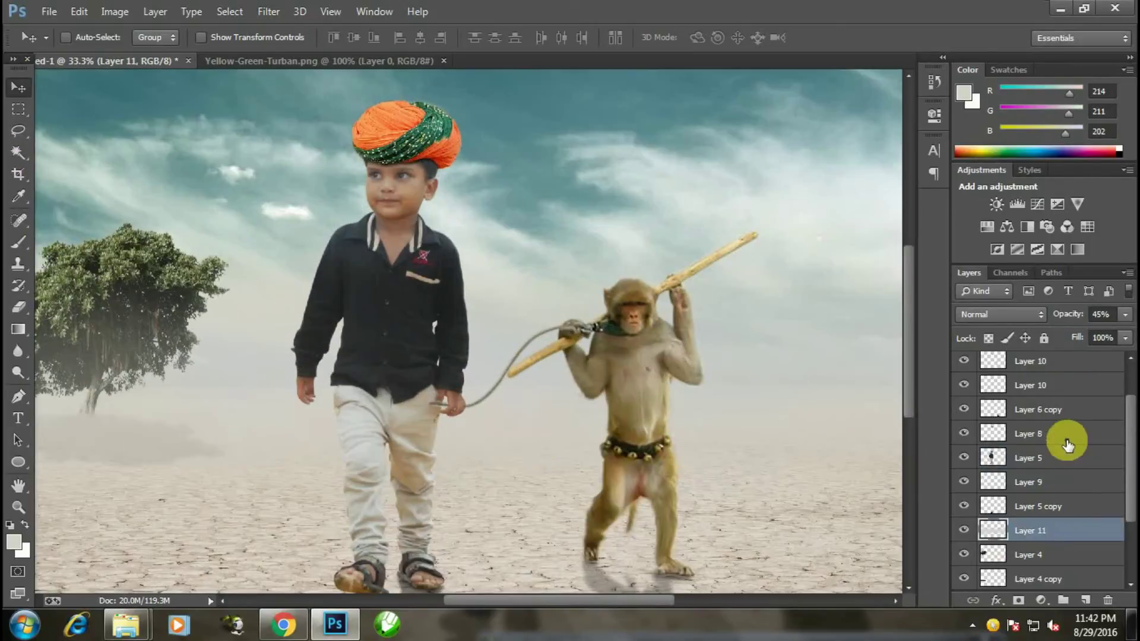
pyautogui.click(1009, 458)
pyautogui.hotkey('ctrl', '+')
pyautogui.scroll(2, 790, 453)
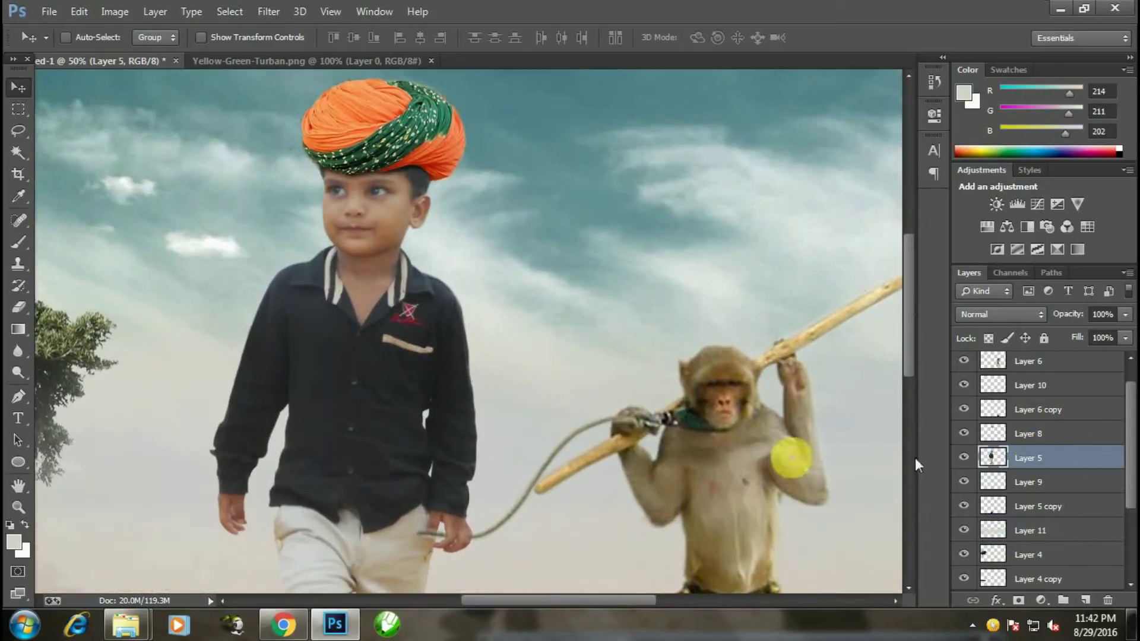
pyautogui.scroll(1, 1032, 458)
pyautogui.hotkey('ctrl', '-')
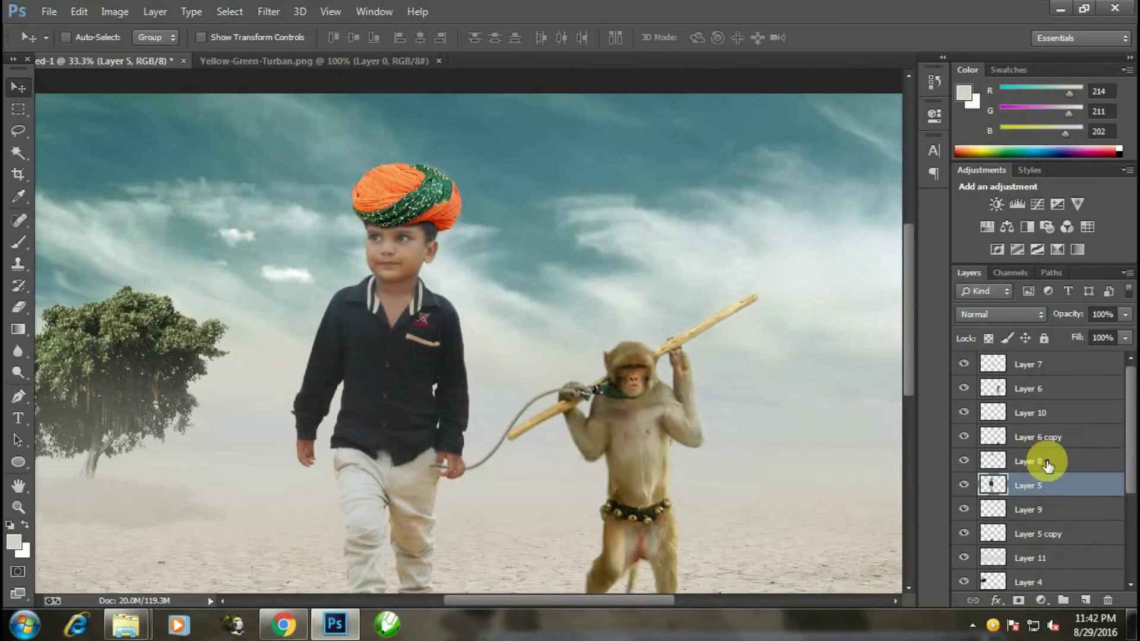
pyautogui.hotkey('ctrl', '+')
pyautogui.keyDown('ctrl'); pyautogui.click(1046, 488); pyautogui.keyUp('ctrl')
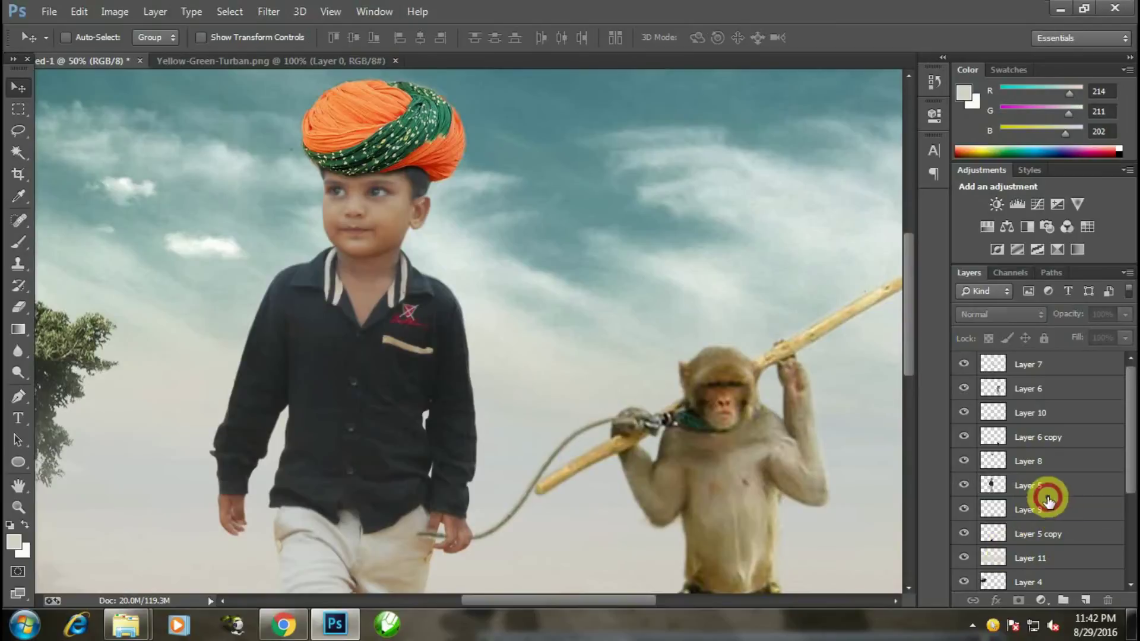
pyautogui.click(1045, 493)
pyautogui.click(1086, 601)
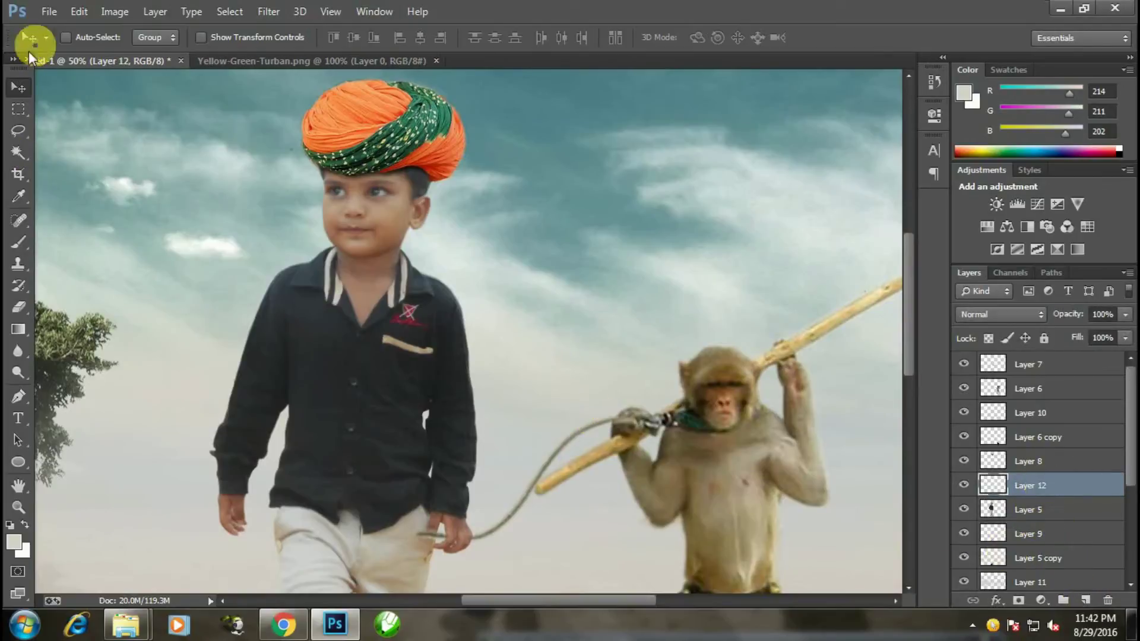
# Step: Fill the new Layer 12 with 50% Gray at Normal blending
pyautogui.click(79, 11)
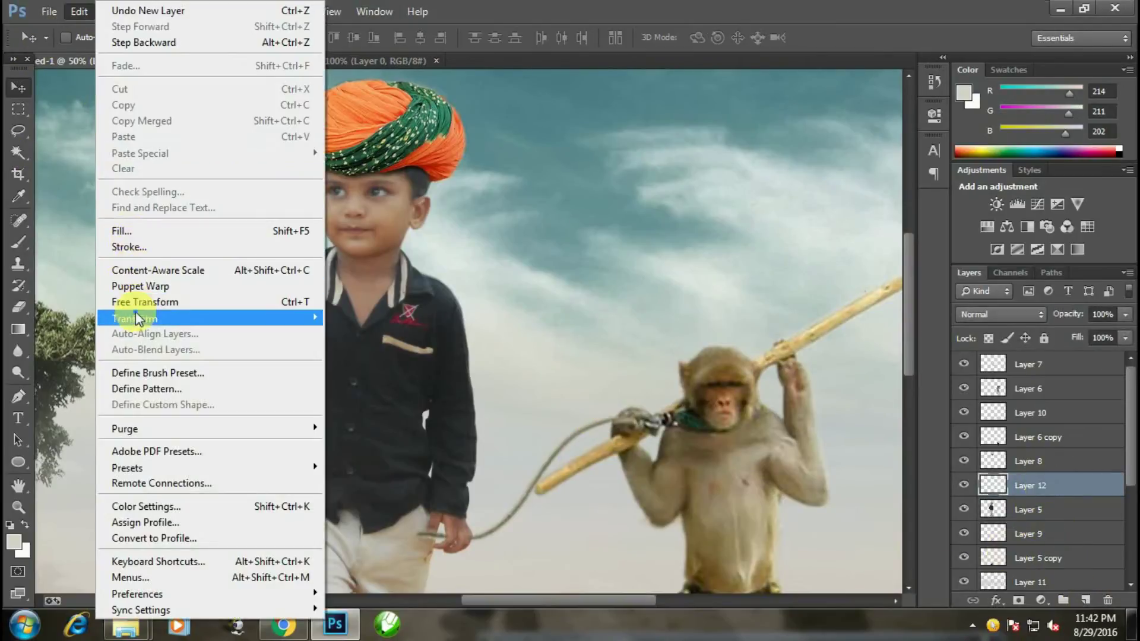
pyautogui.moveTo(134, 318)
pyautogui.click(122, 231)
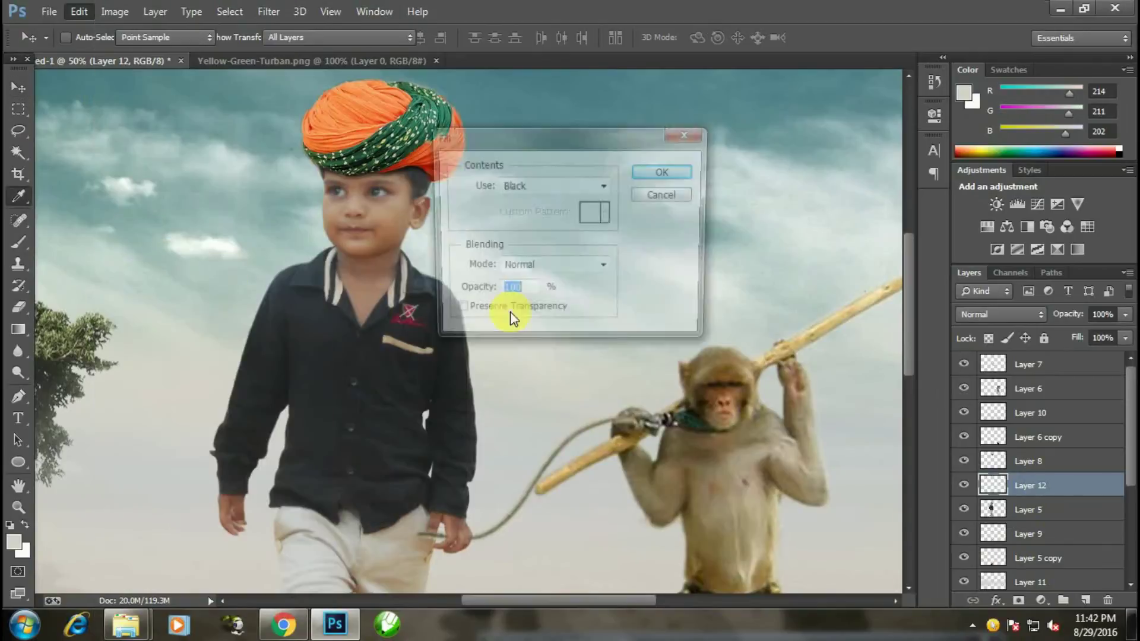
pyautogui.click(572, 272)
pyautogui.click(660, 250)
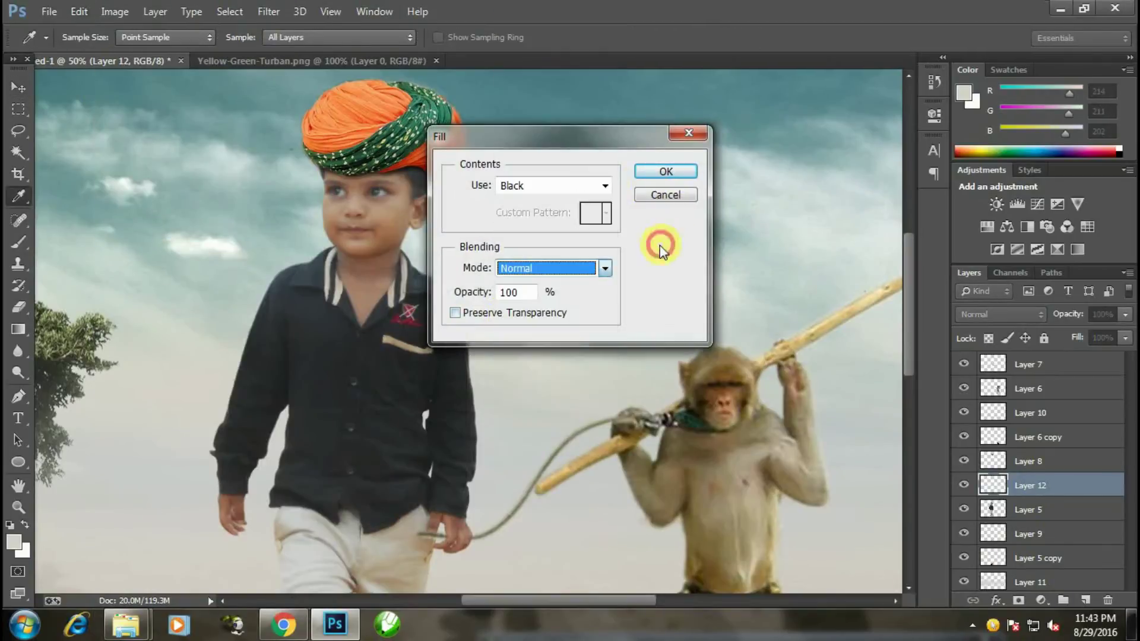
pyautogui.click(604, 185)
pyautogui.click(523, 323)
pyautogui.click(659, 173)
# Step: Clip the gray layer to the boy and set its blend mode to Multiply
pyautogui.press('v')
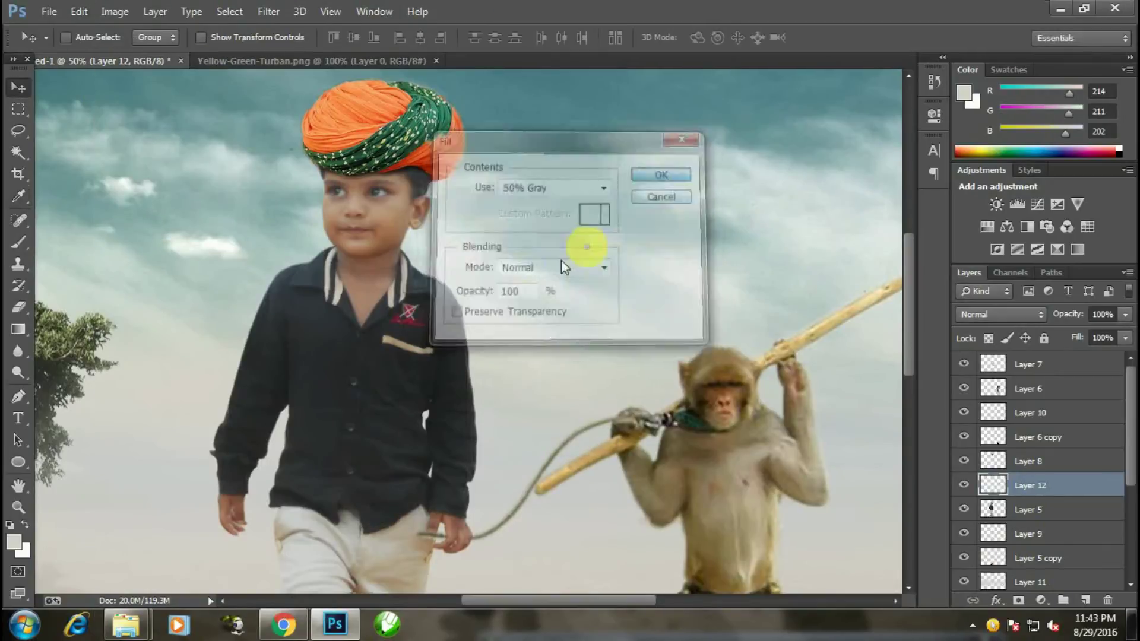
pyautogui.rightClick(1042, 492)
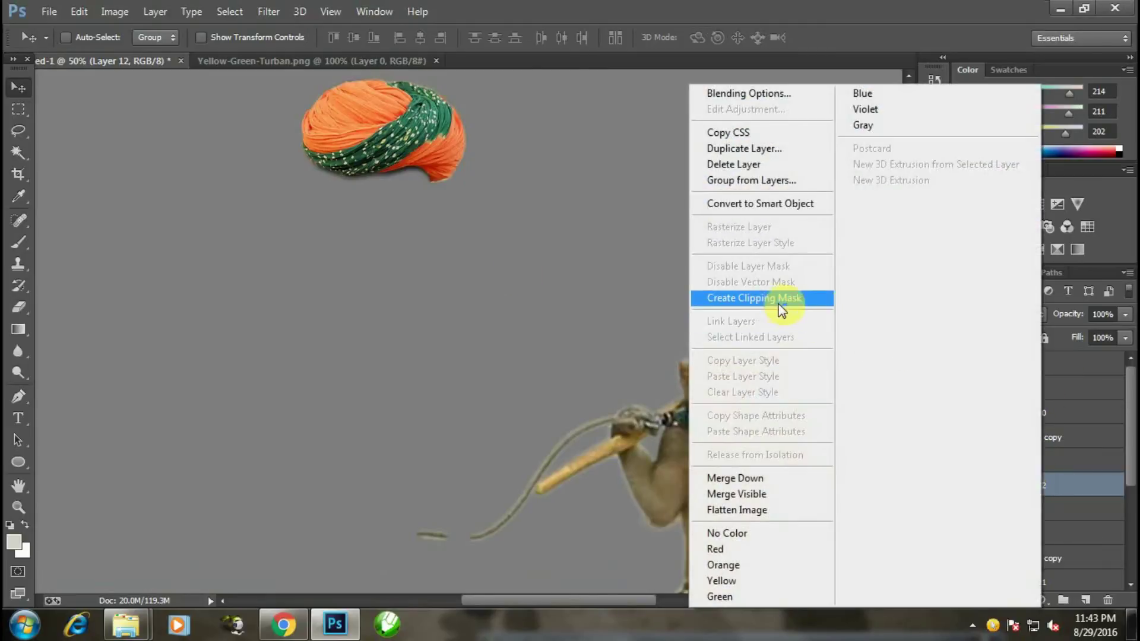
pyautogui.click(778, 298)
pyautogui.hotkey('ctrl', '-')
pyautogui.hotkey('ctrl', '-')
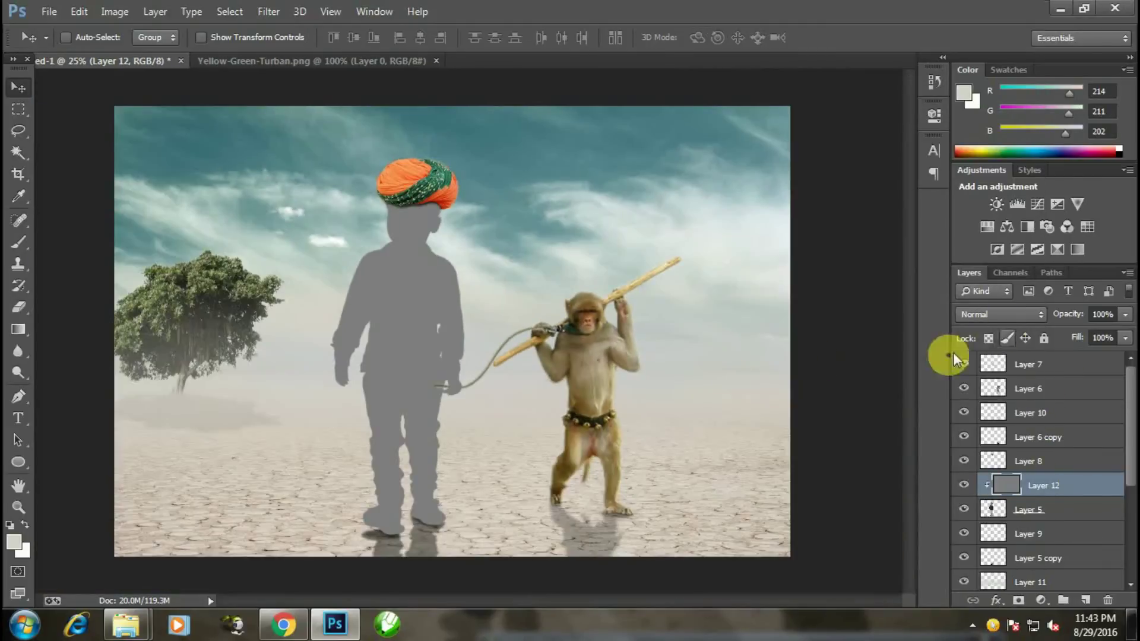
pyautogui.click(997, 314)
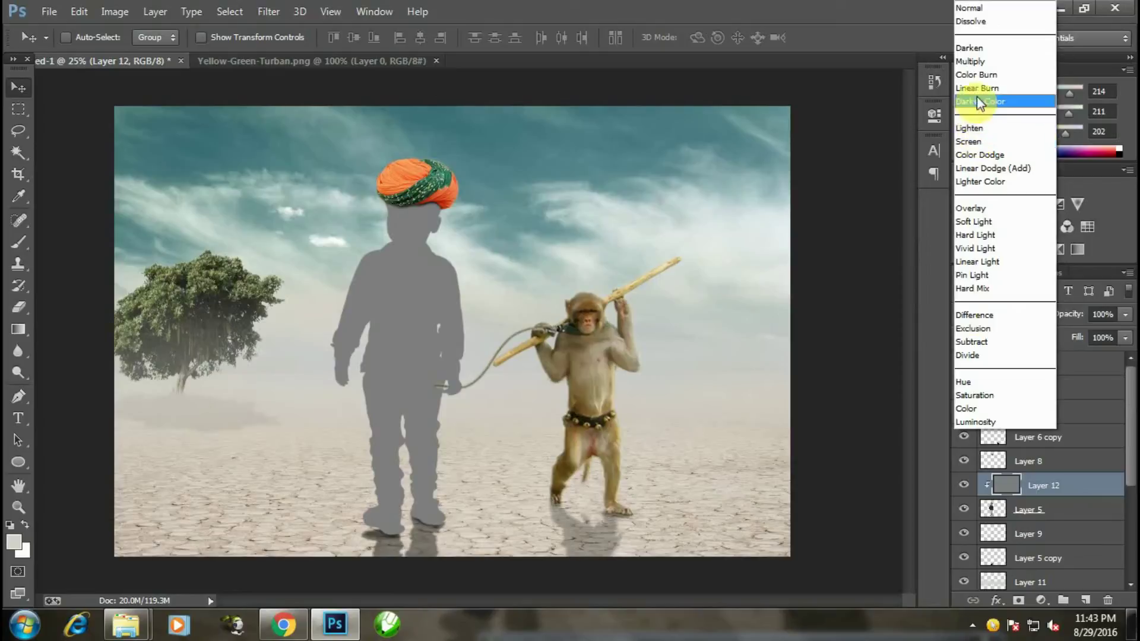
pyautogui.click(981, 60)
pyautogui.hotkey('ctrl', '+')
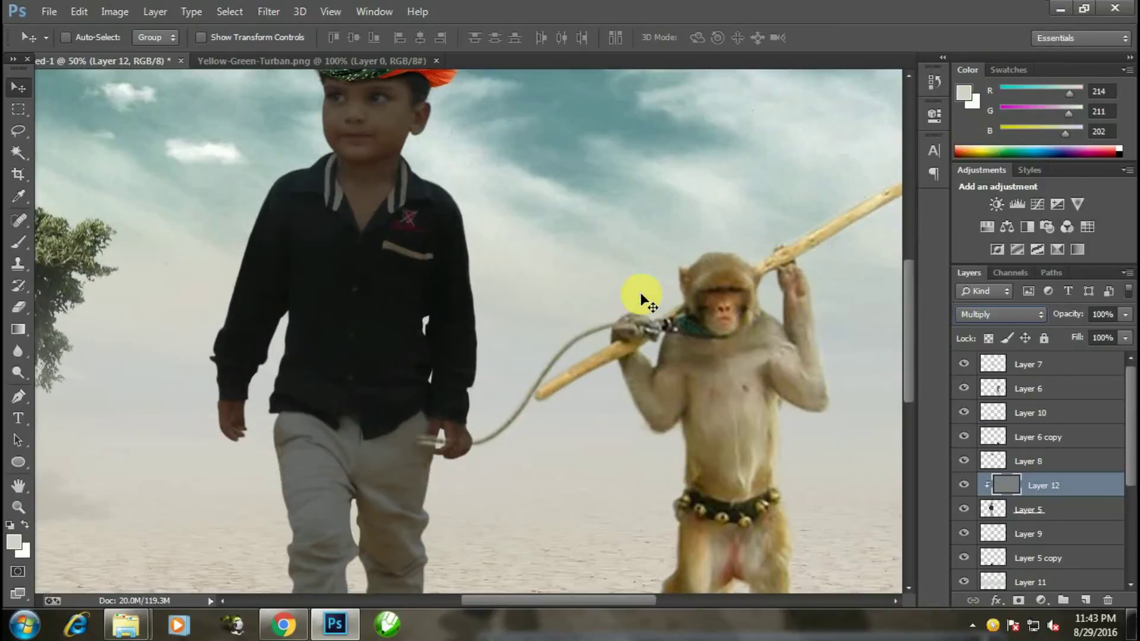
# Step: Add a mask to Layer 12 and paint out the gray over the face, hand and trousers at 18% flow
pyautogui.click(1018, 600)
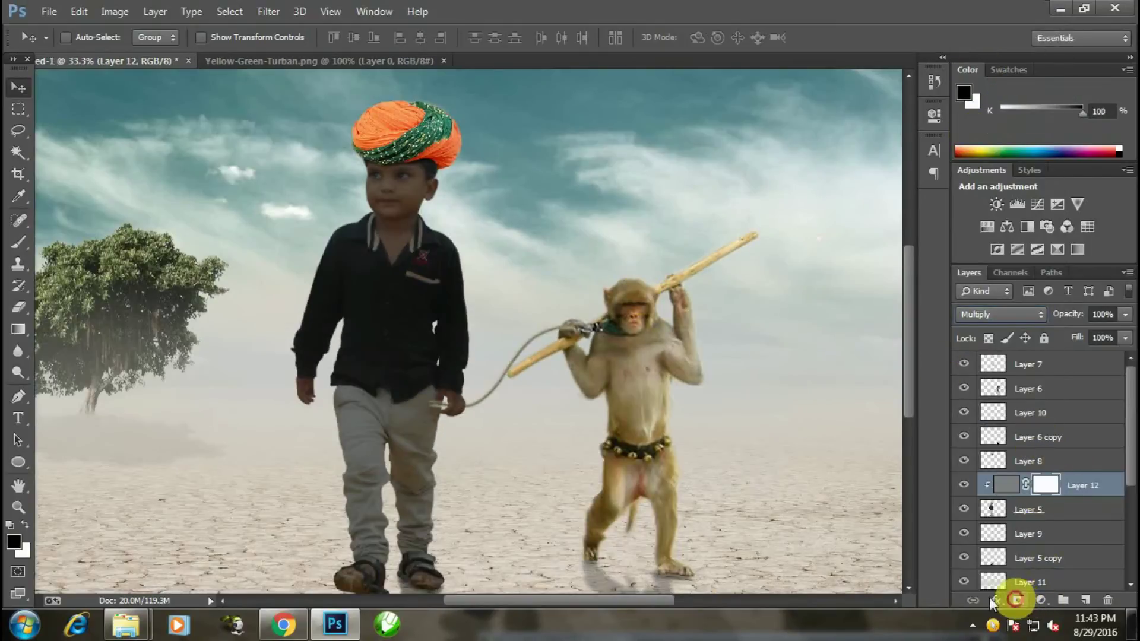
pyautogui.click(18, 242)
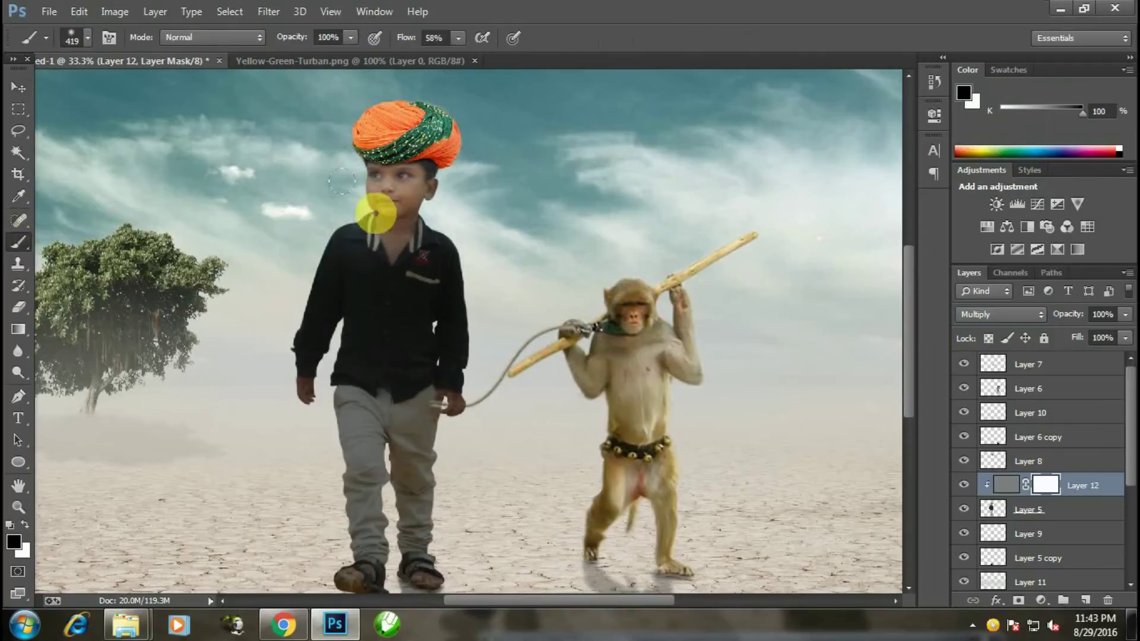
pyautogui.moveTo(389, 90); pyautogui.dragTo(252, 226)
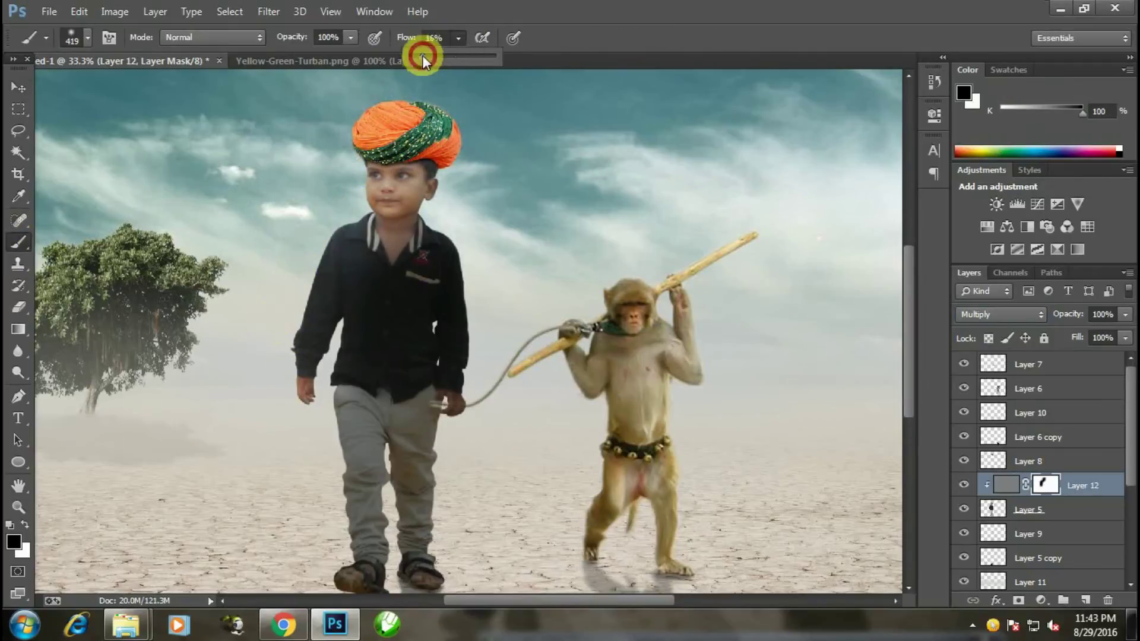
pyautogui.moveTo(422, 55); pyautogui.dragTo(425, 55)
pyautogui.rightClick(579, 165)
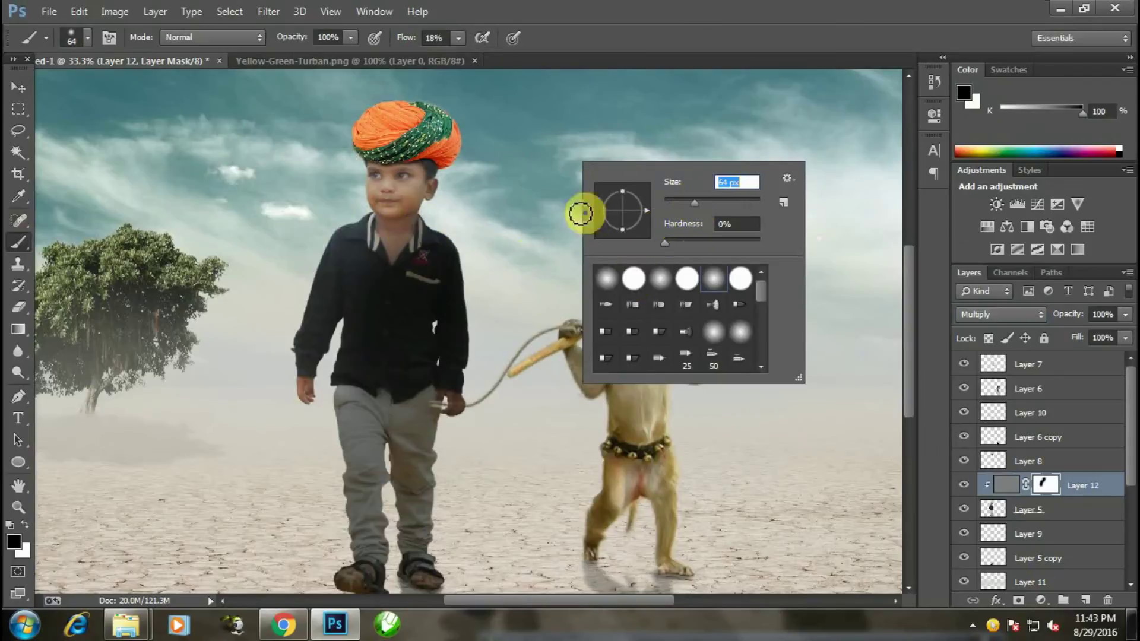
pyautogui.write('107')
pyautogui.press('Return')
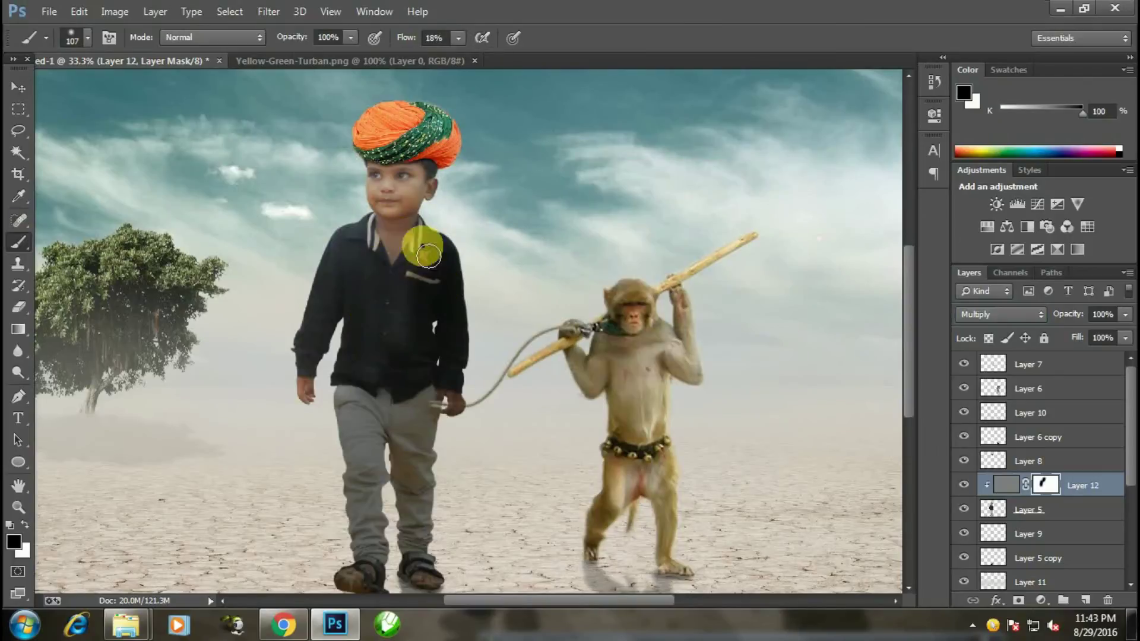
pyautogui.moveTo(466, 337); pyautogui.dragTo(412, 509)
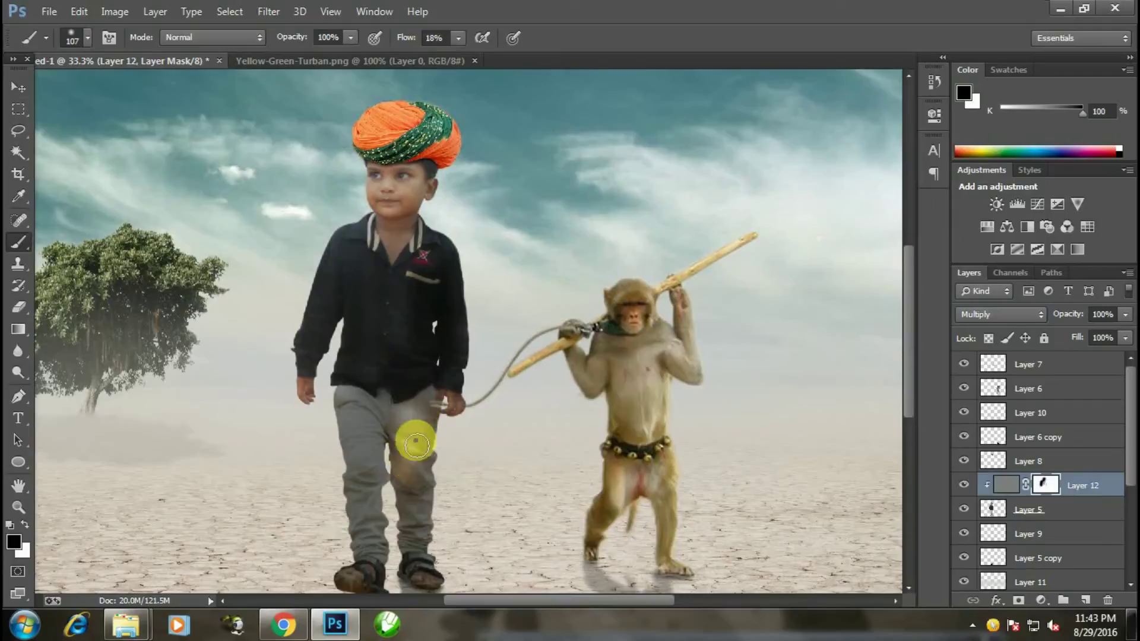
# Step: Enlarge the brush to 167 px and paint the mask up the boy's trouser leg
pyautogui.rightClick(514, 383)
pyautogui.press('Return')
pyautogui.rightClick(575, 383)
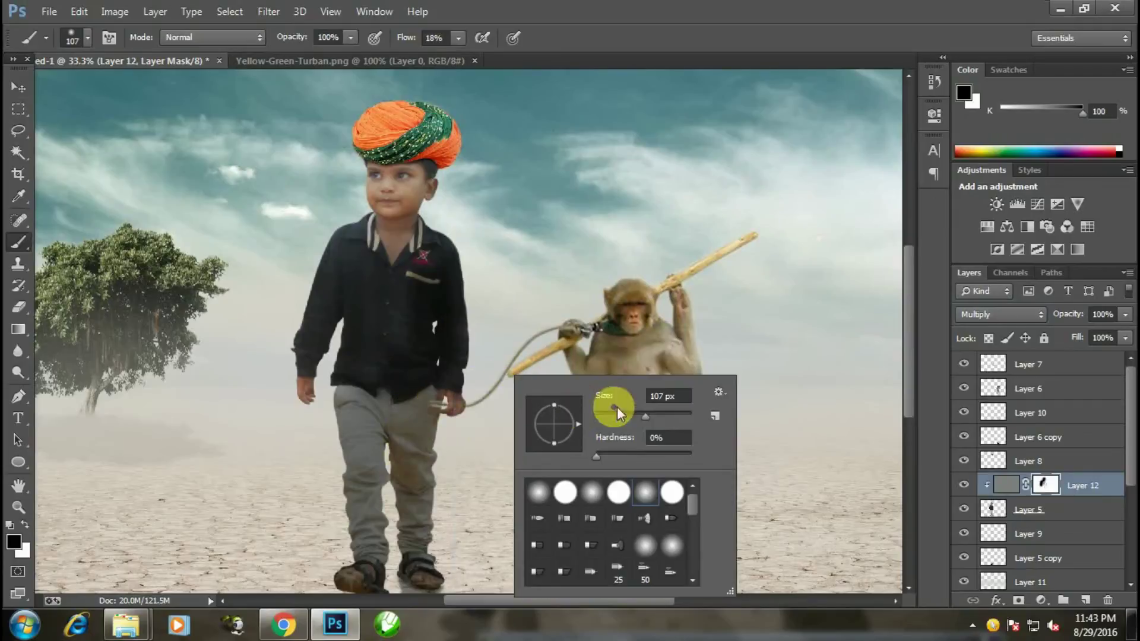
pyautogui.moveTo(645, 414); pyautogui.dragTo(662, 419)
pyautogui.press('Return')
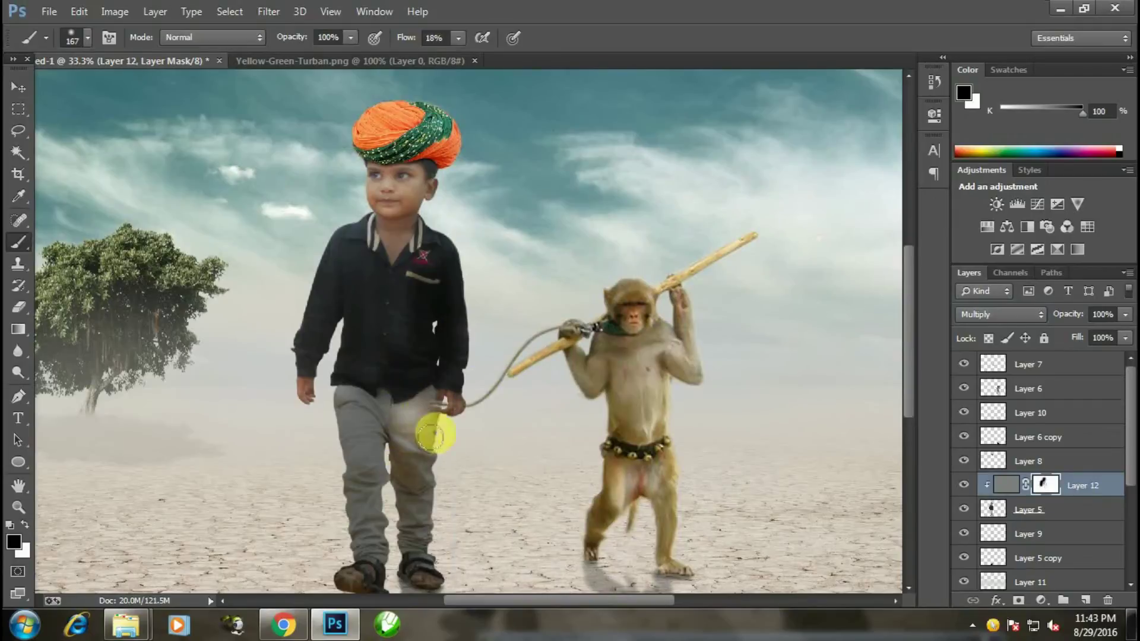
pyautogui.moveTo(397, 543); pyautogui.dragTo(381, 448)
pyautogui.moveTo(343, 404)
pyautogui.mouseDown()
pyautogui.moveTo(354, 430)
pyautogui.moveTo(368, 407)
pyautogui.mouseUp()
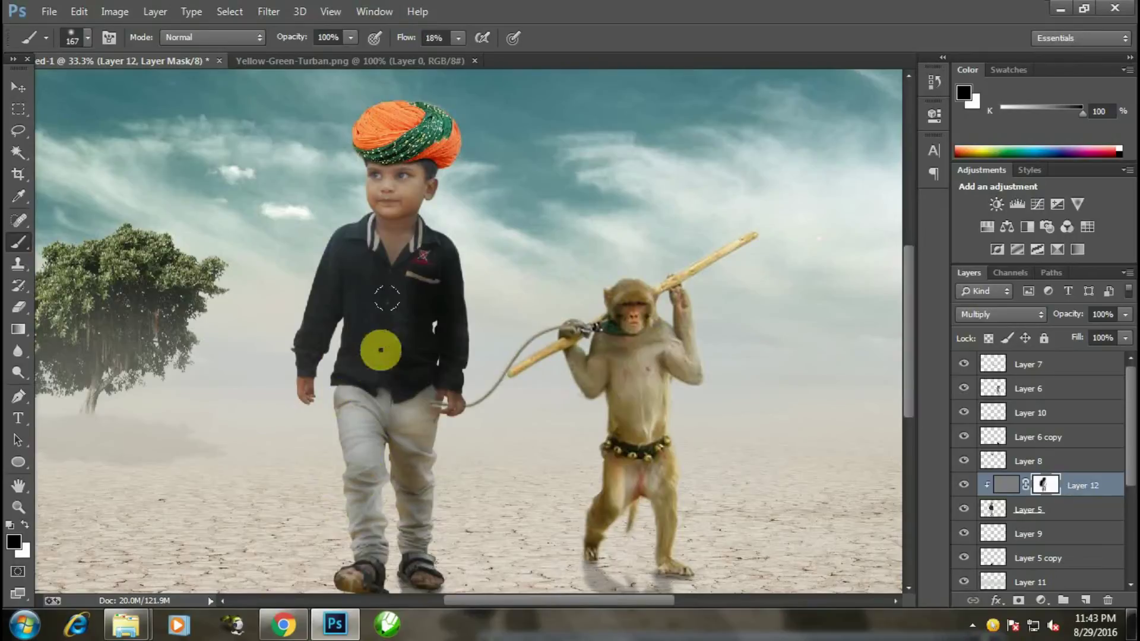
pyautogui.hotkey('ctrl', '-')
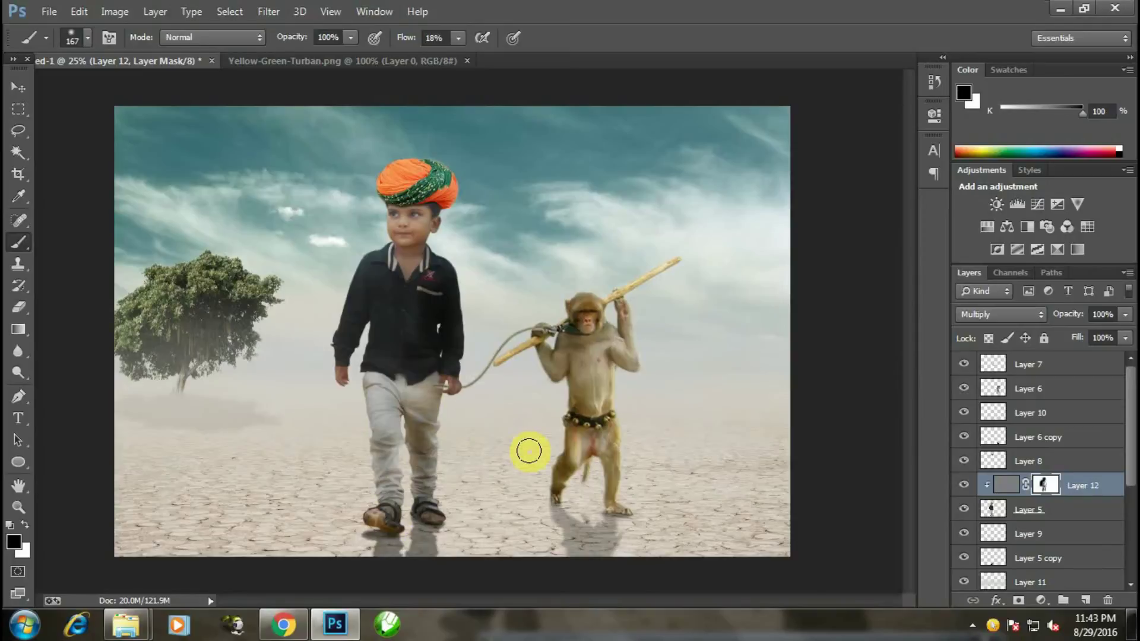
pyautogui.hotkey('ctrl', '+')
pyautogui.hotkey('ctrl', '-')
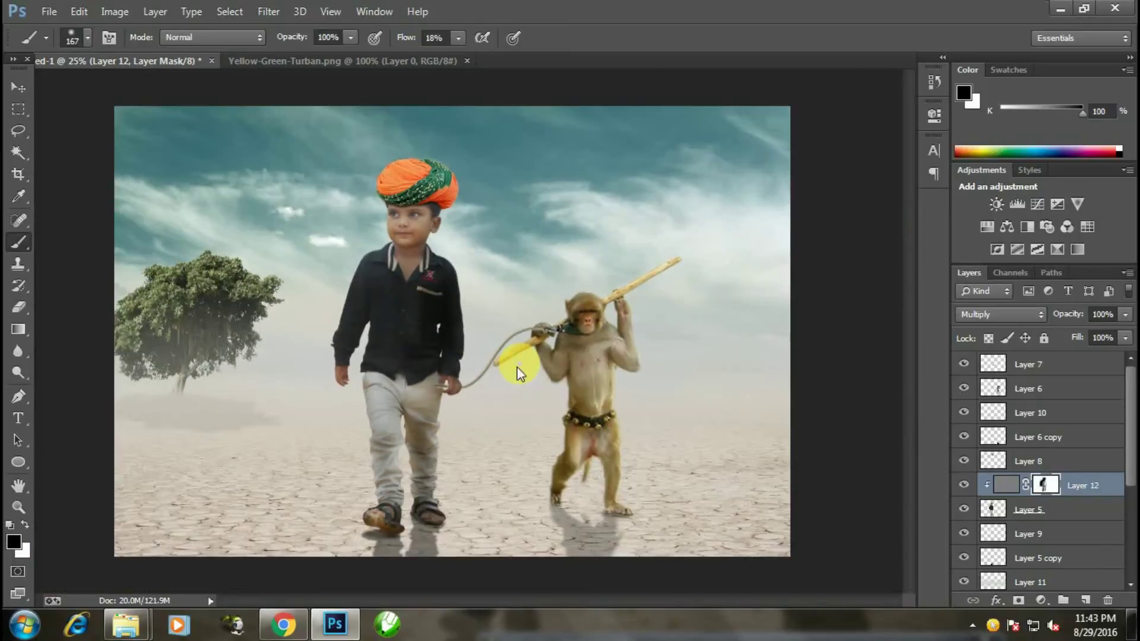
# Step: Add a 50% grey-filled layer above Layer 6, clipped to the monkey, in Multiply mode
pyautogui.click(1040, 398)
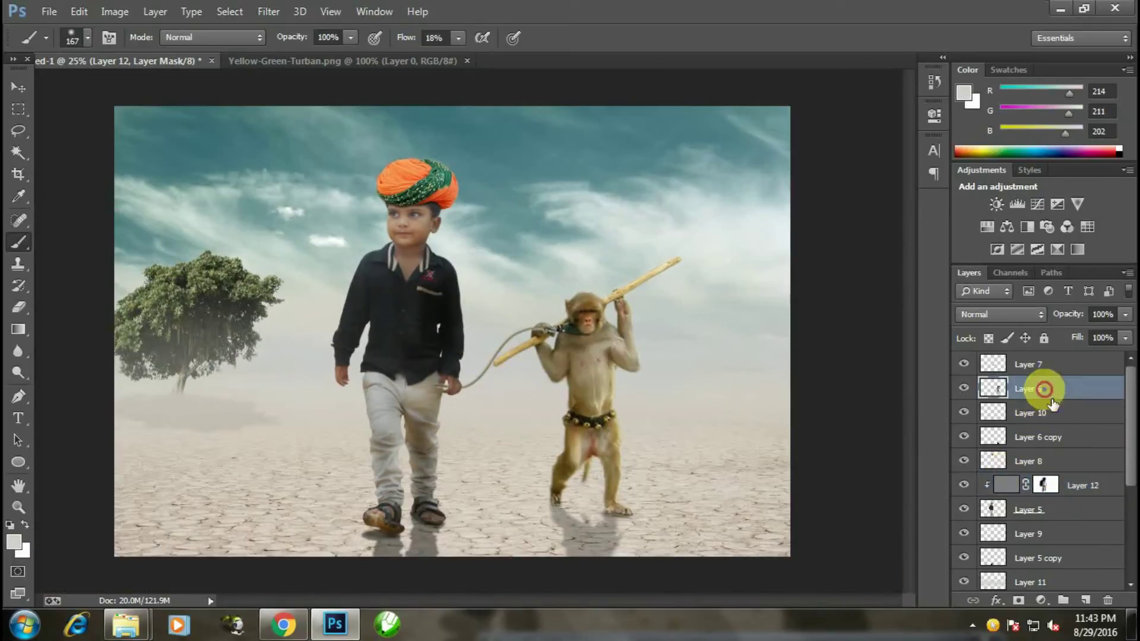
pyautogui.click(1086, 605)
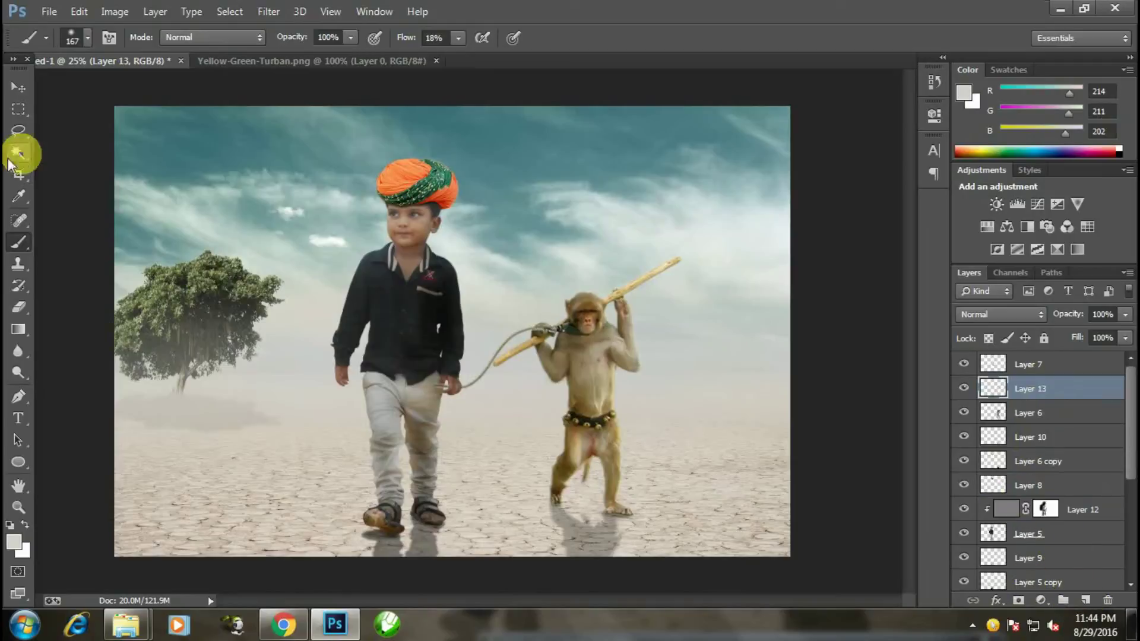
pyautogui.click(79, 11)
pyautogui.click(147, 237)
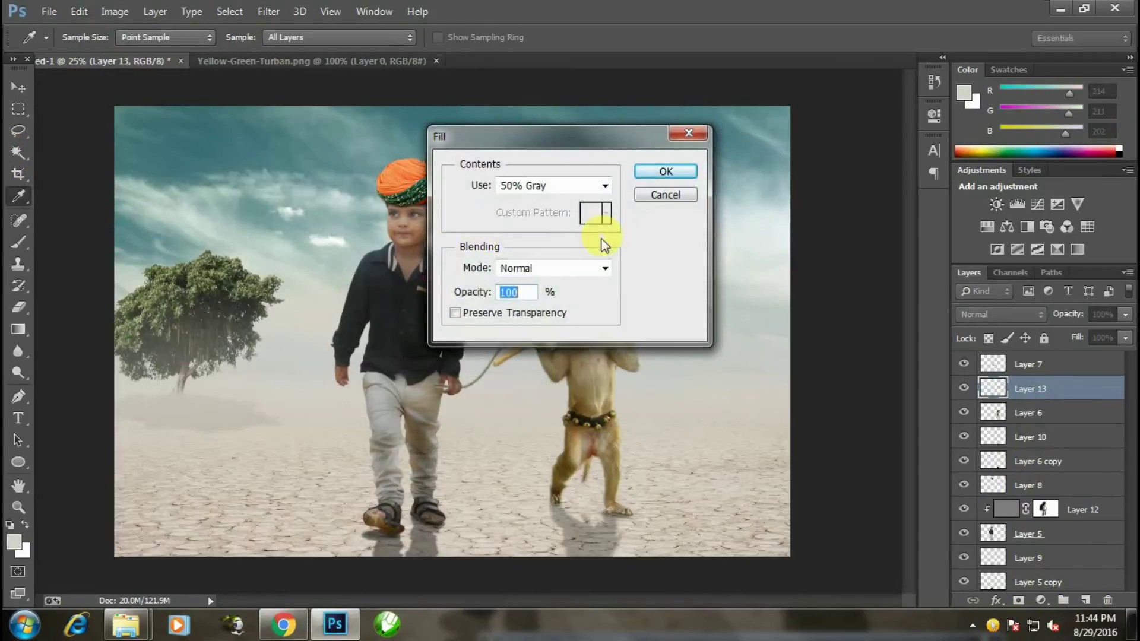
pyautogui.click(663, 182)
pyautogui.press('b')
pyautogui.rightClick(1079, 397)
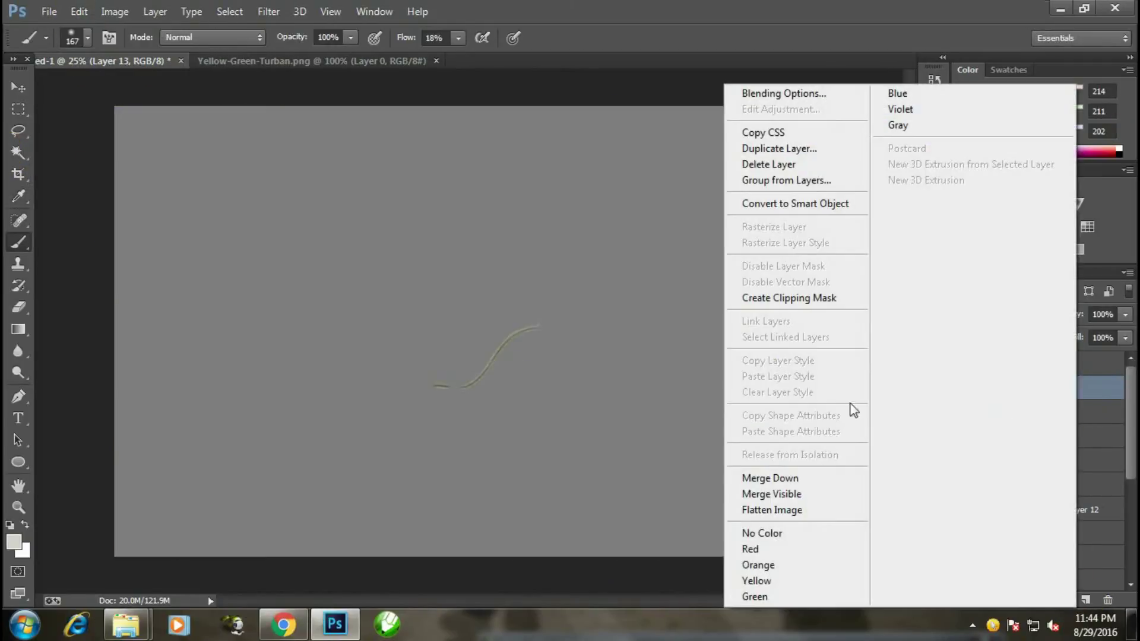
pyautogui.click(853, 307)
pyautogui.click(995, 310)
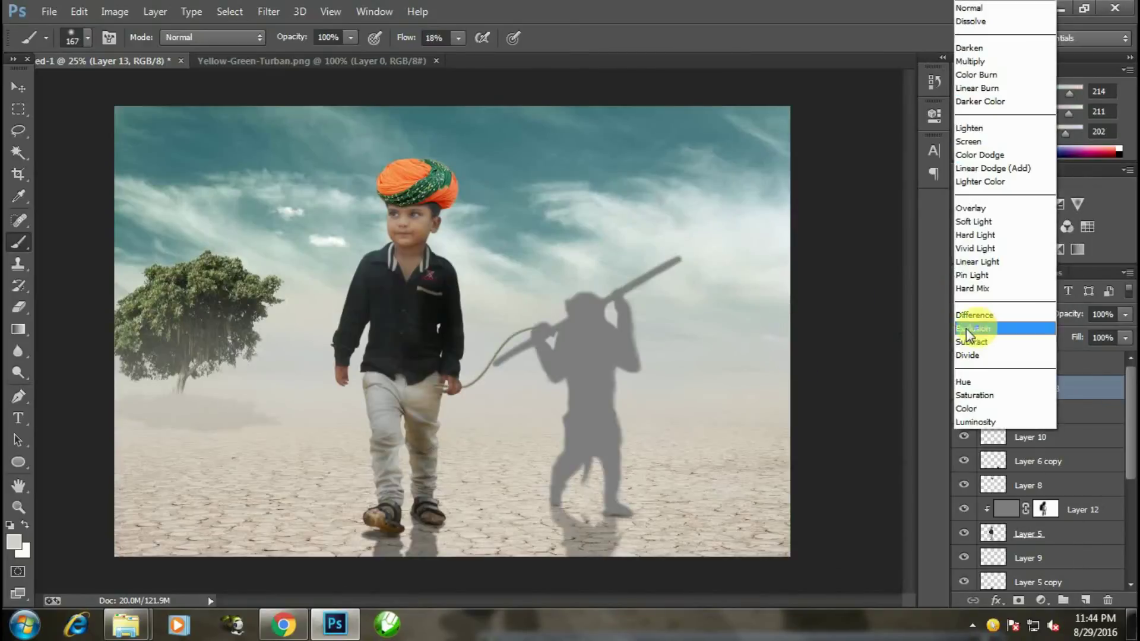
pyautogui.click(971, 61)
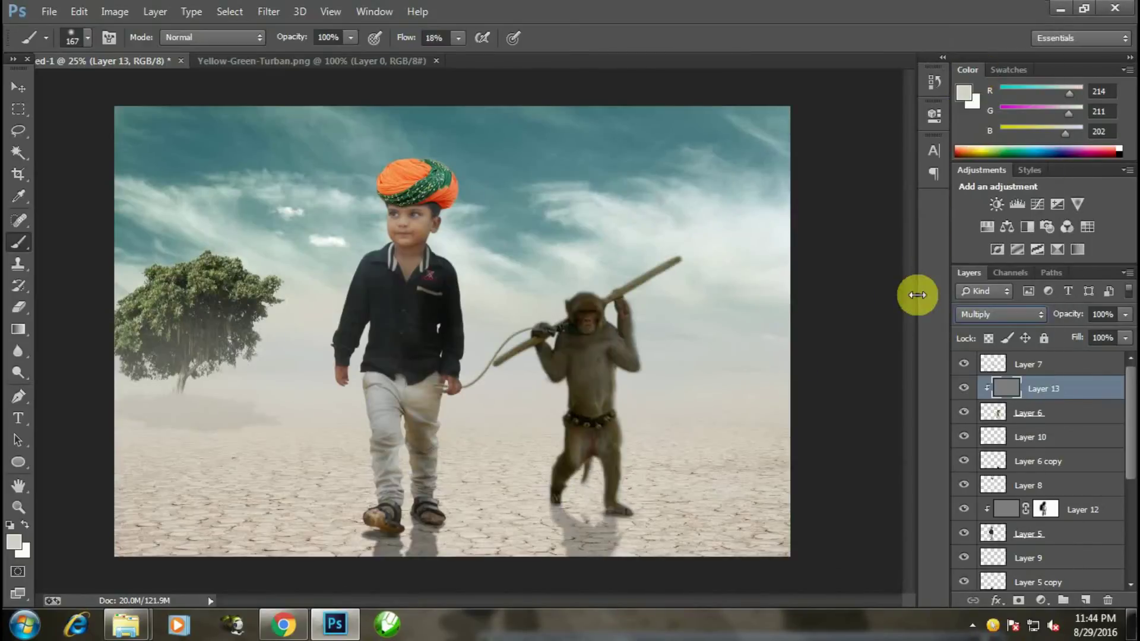
# Step: Mask the grey shading off the monkey's head, the stick and the raised hand
pyautogui.hotkey('ctrl', '+')
pyautogui.hotkey('ctrl', '+')
pyautogui.moveTo(747, 408); pyautogui.dragTo(389, 297)
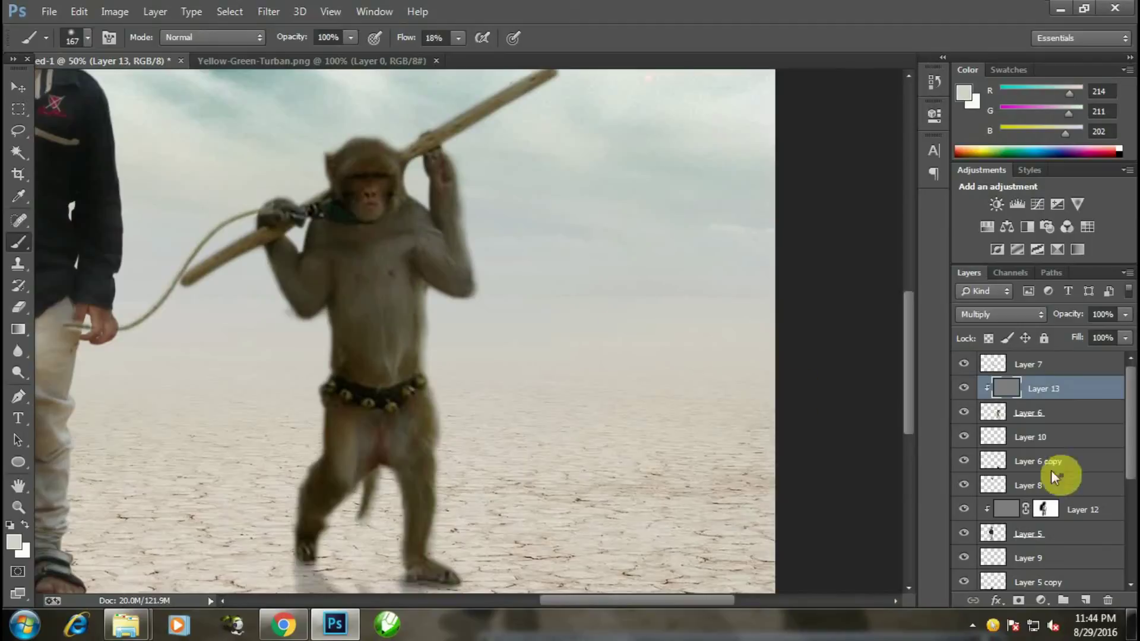
pyautogui.click(1018, 605)
pyautogui.moveTo(318, 203)
pyautogui.mouseDown()
pyautogui.moveTo(425, 168)
pyautogui.moveTo(446, 208)
pyautogui.moveTo(453, 306)
pyautogui.moveTo(422, 366)
pyautogui.moveTo(453, 489)
pyautogui.moveTo(423, 503)
pyautogui.moveTo(420, 580)
pyautogui.moveTo(356, 501)
pyautogui.moveTo(305, 546)
pyautogui.moveTo(368, 466)
pyautogui.moveTo(329, 536)
pyautogui.moveTo(333, 407)
pyautogui.moveTo(290, 394)
pyautogui.moveTo(290, 354)
pyautogui.mouseUp()
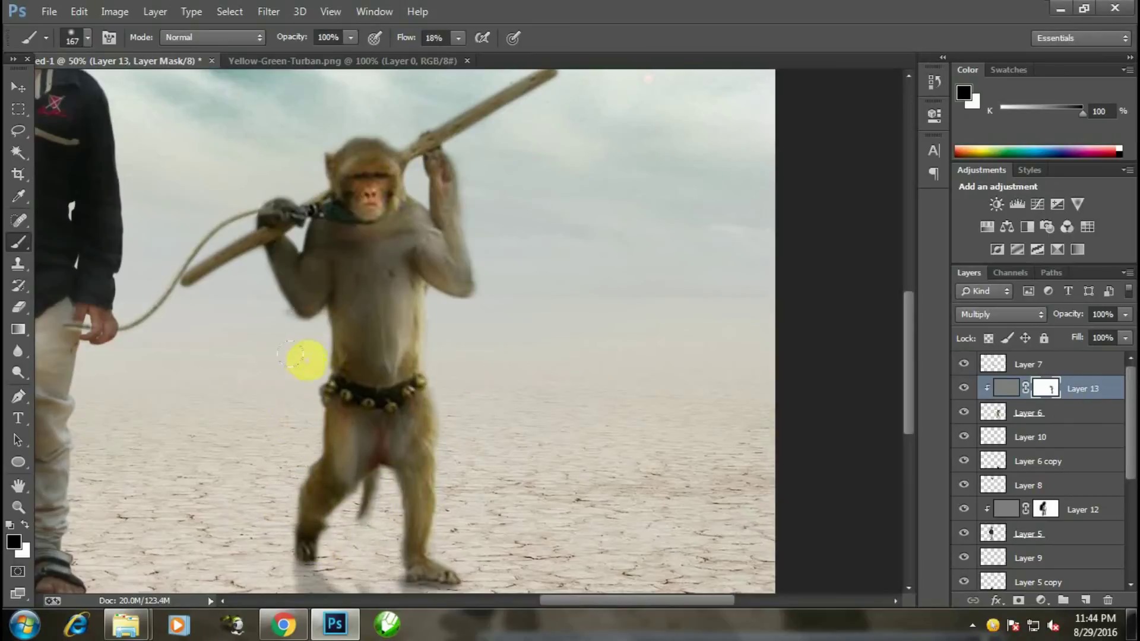
pyautogui.moveTo(290, 276)
pyautogui.mouseDown()
pyautogui.moveTo(275, 234)
pyautogui.moveTo(224, 249)
pyautogui.moveTo(313, 234)
pyautogui.mouseUp()
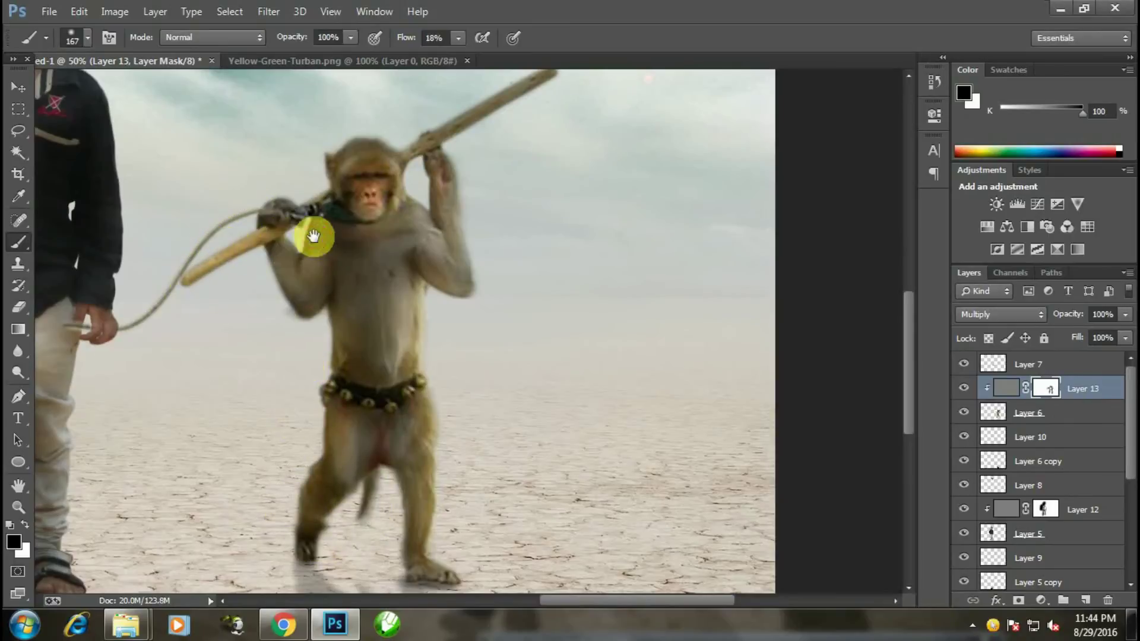
pyautogui.scroll(3, 356, 297)
pyautogui.moveTo(386, 360)
pyautogui.mouseDown()
pyautogui.moveTo(263, 413)
pyautogui.moveTo(292, 366)
pyautogui.moveTo(293, 453)
pyautogui.moveTo(336, 552)
pyautogui.moveTo(323, 504)
pyautogui.moveTo(368, 561)
pyautogui.mouseUp()
pyautogui.scroll(-2, 368, 561)
pyautogui.scroll(-1, 377, 546)
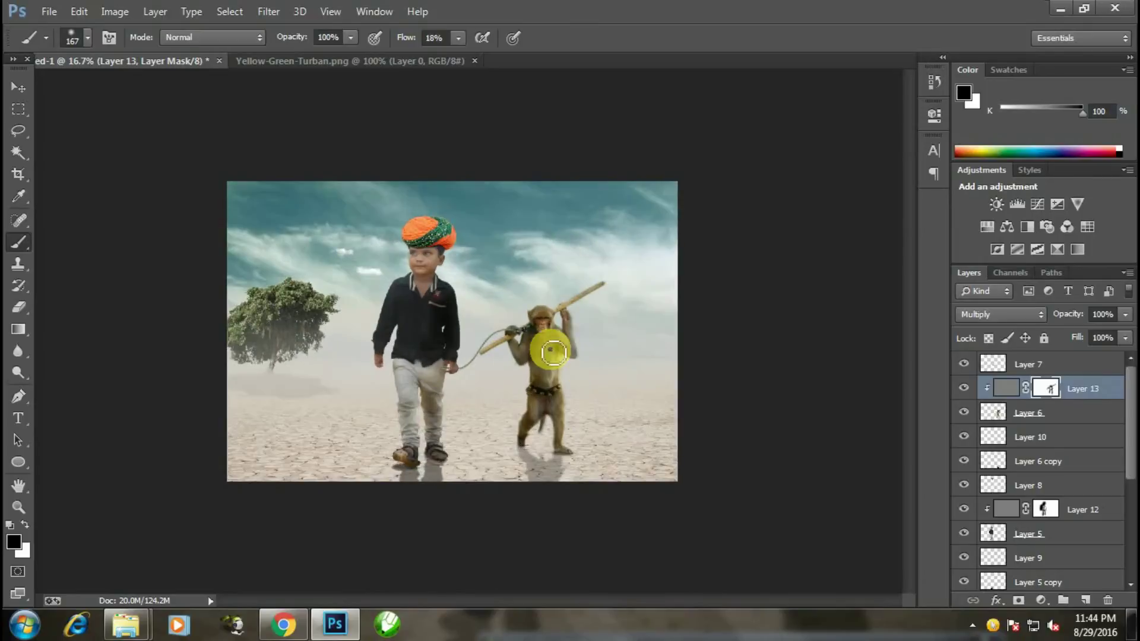
pyautogui.click(10, 89)
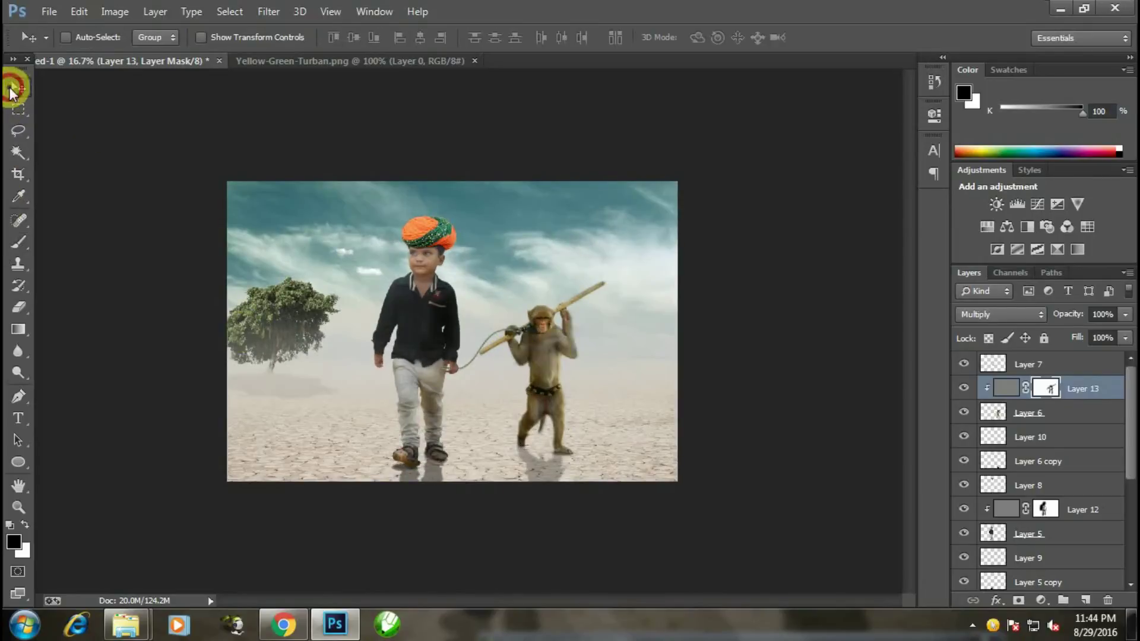
# Step: Merge the monkey's shading into Layer 6 and the boy's Layer 12 shading into Layer 5
pyautogui.keyDown('ctrl'); pyautogui.click(1054, 418); pyautogui.keyUp('ctrl')
pyautogui.hotkey('ctrl', 'e')
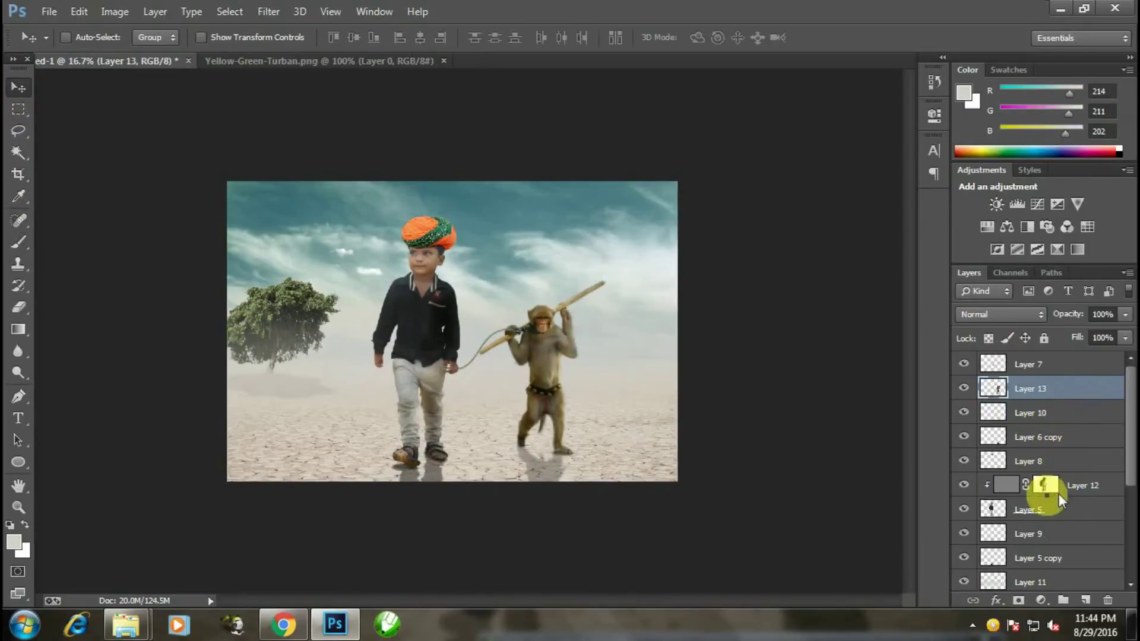
pyautogui.click(1058, 496)
pyautogui.hotkey('ctrl', 'e')
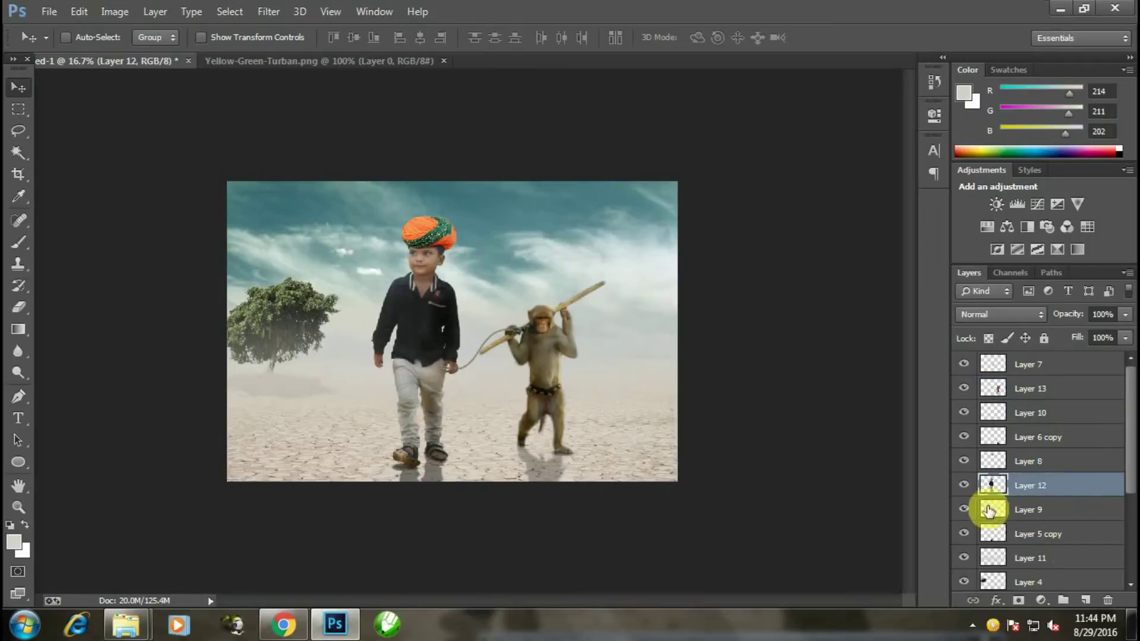
# Step: Dodge the boy's hands, face and trousers down to the sandals at 25% midtones
pyautogui.click(18, 373)
pyautogui.scroll(2, 500, 264)
pyautogui.scroll(1, 318, 119)
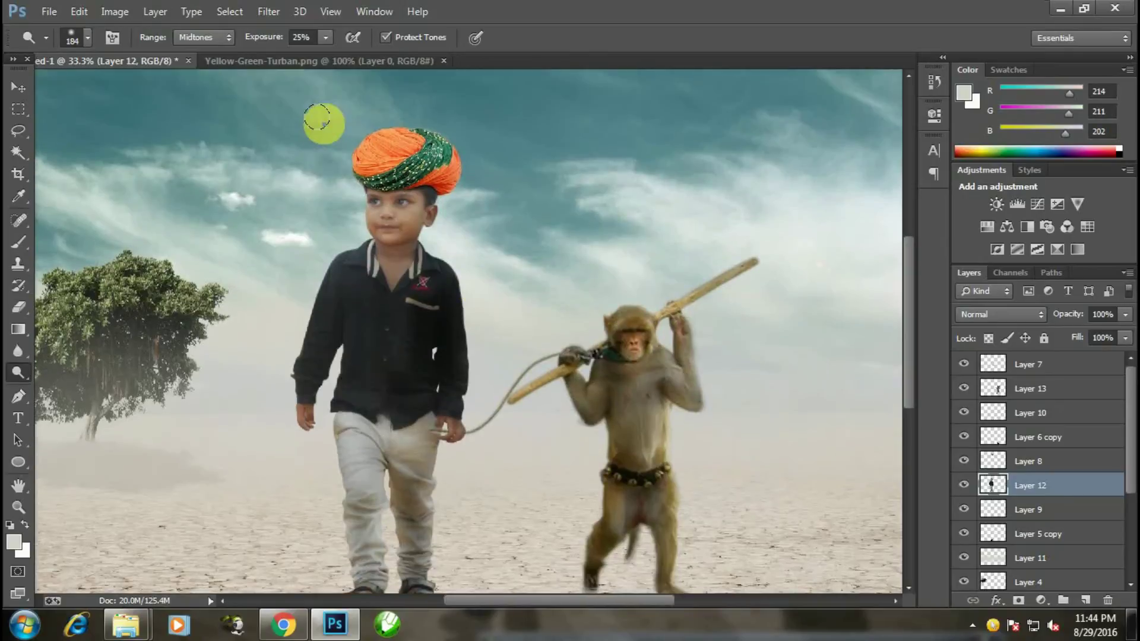
pyautogui.scroll(1, 358, 213)
pyautogui.scroll(3, 358, 214)
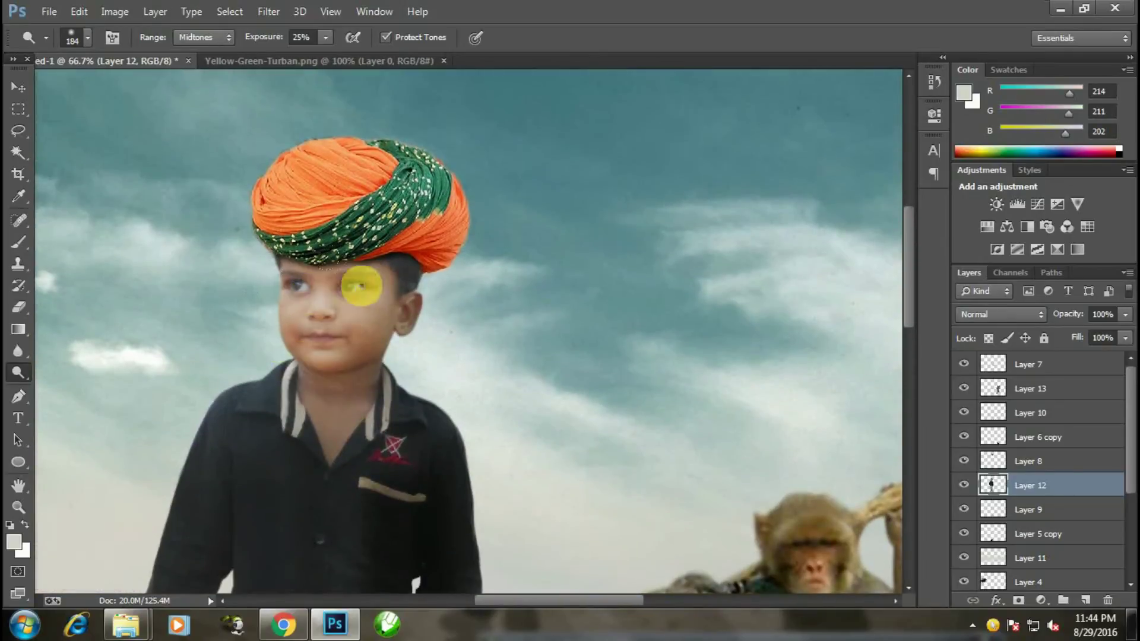
pyautogui.scroll(-1, 383, 350)
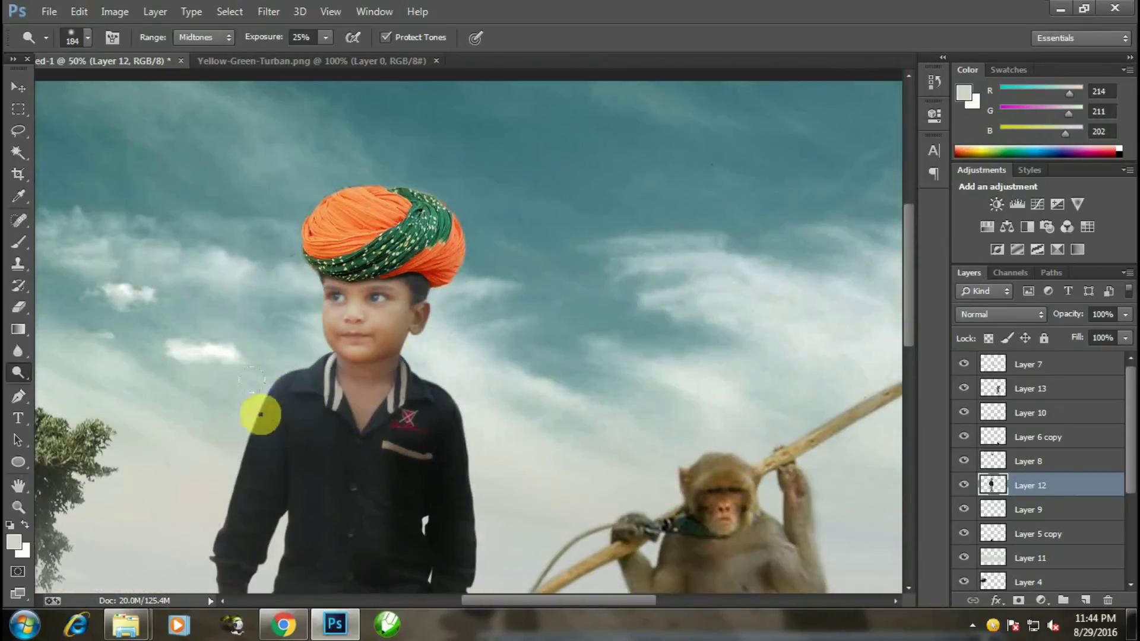
pyautogui.scroll(-3, 357, 368)
pyautogui.moveTo(387, 465)
pyautogui.mouseDown()
pyautogui.moveTo(564, 196)
pyautogui.moveTo(622, 469)
pyautogui.mouseUp()
pyautogui.scroll(-3, 602, 479)
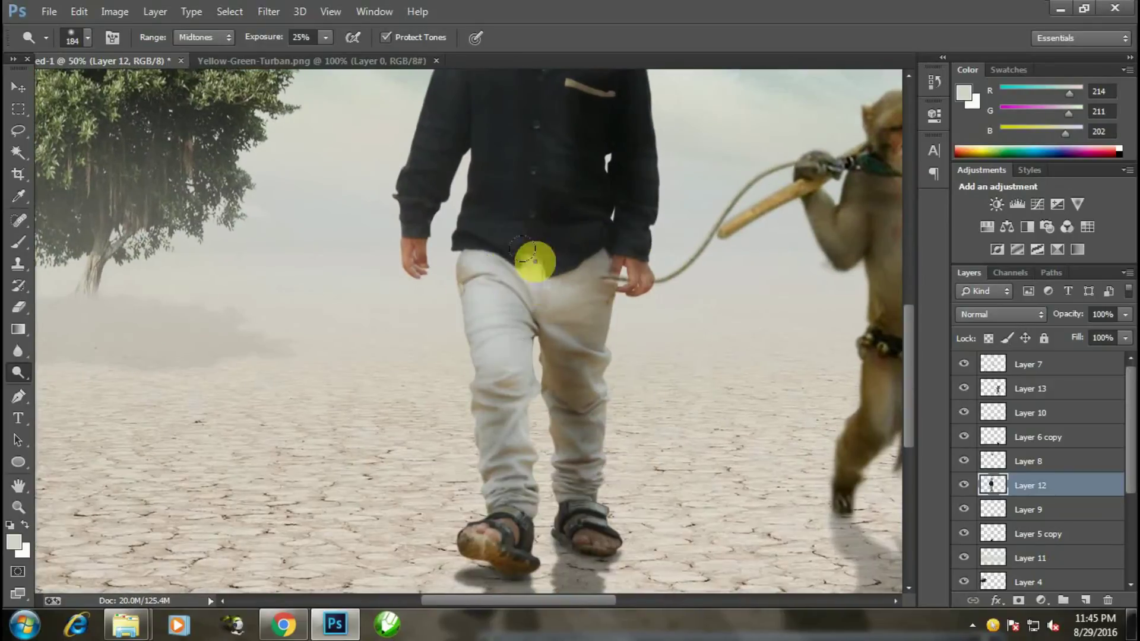
pyautogui.moveTo(498, 287)
pyautogui.mouseDown()
pyautogui.moveTo(499, 484)
pyautogui.moveTo(569, 259)
pyautogui.moveTo(610, 527)
pyautogui.moveTo(491, 543)
pyautogui.mouseUp()
pyautogui.moveTo(604, 476); pyautogui.dragTo(360, 351)
# Step: Dodge the monkey's head, shoulders and chest, then fit the image on screen
pyautogui.click(1018, 382)
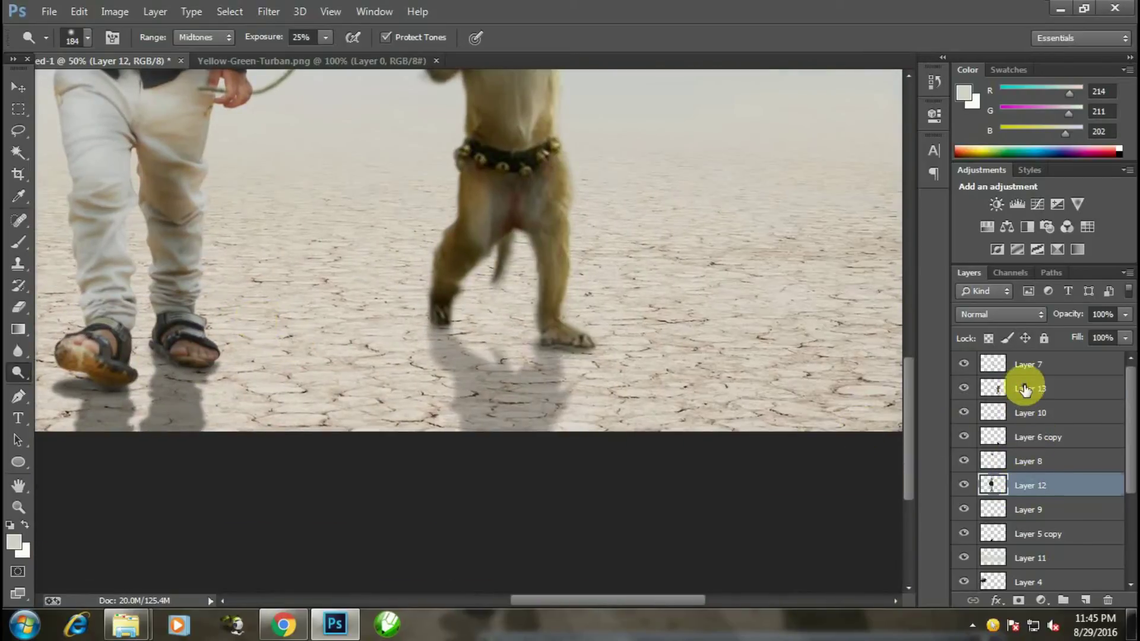
pyautogui.moveTo(534, 177); pyautogui.dragTo(533, 374)
pyautogui.moveTo(502, 127)
pyautogui.mouseDown()
pyautogui.moveTo(516, 174)
pyautogui.moveTo(570, 186)
pyautogui.moveTo(554, 209)
pyautogui.mouseUp()
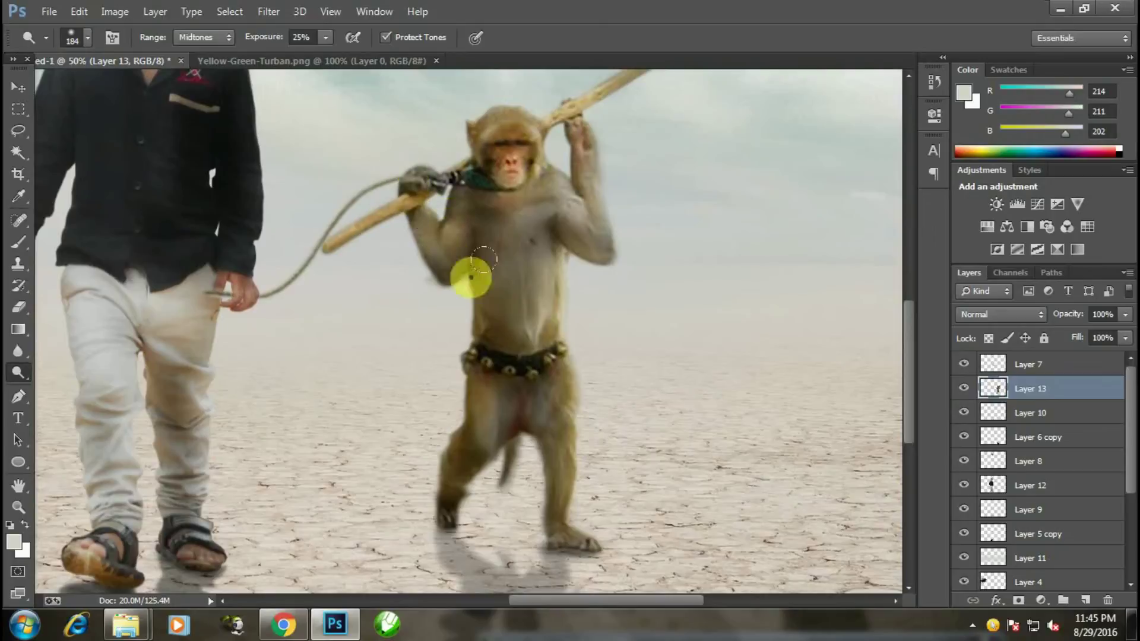
pyautogui.moveTo(575, 305)
pyautogui.mouseDown()
pyautogui.moveTo(569, 296)
pyautogui.moveTo(548, 439)
pyautogui.mouseUp()
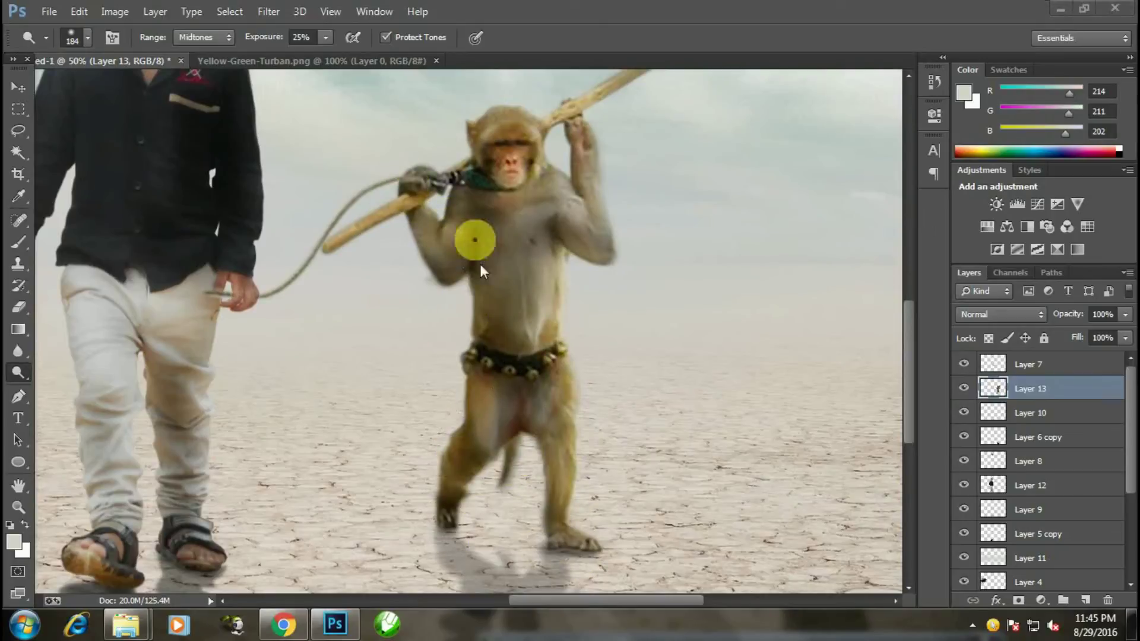
pyautogui.hotkey('ctrl', '0')
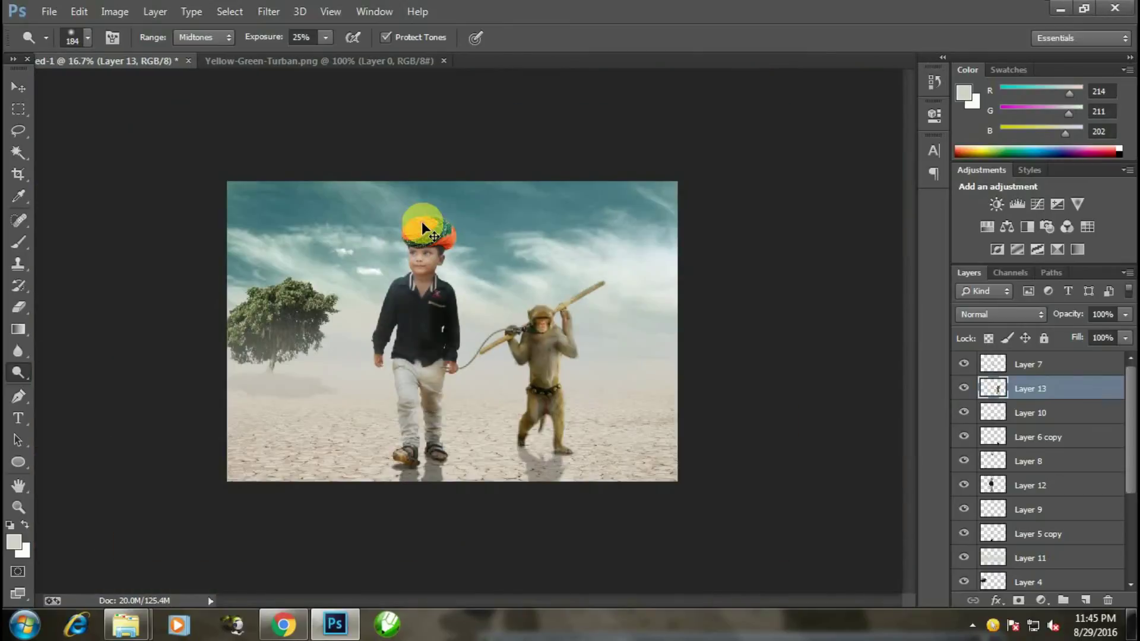
pyautogui.click(18, 86)
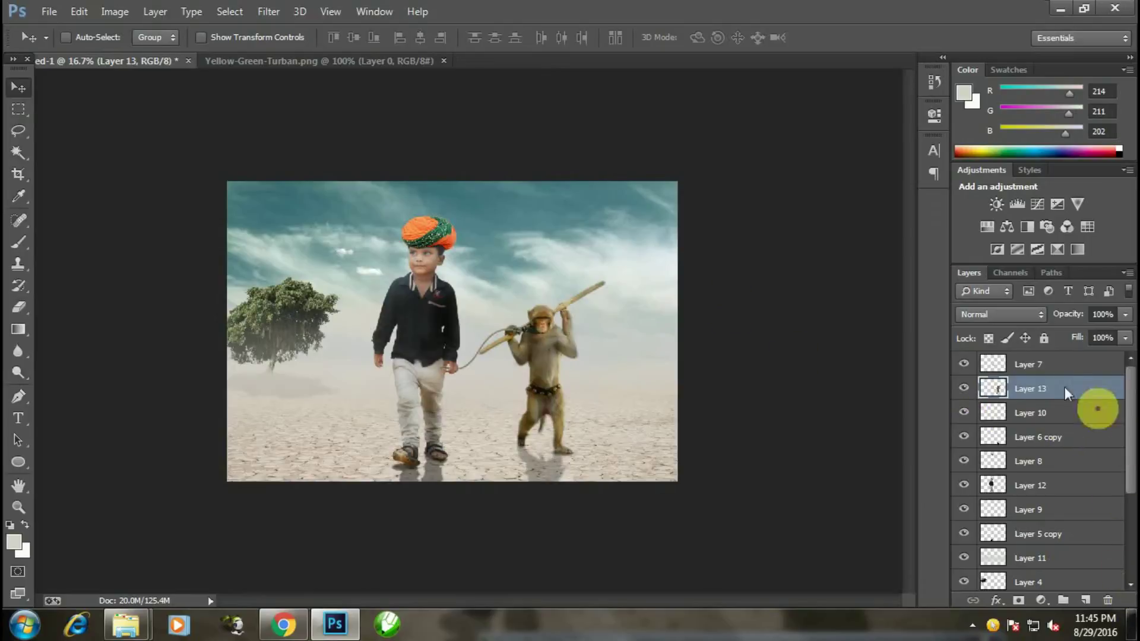
# Step: Add a new Layer 14 above Layer 7 at the top and fill it with black
pyautogui.hotkey('alt', ']')
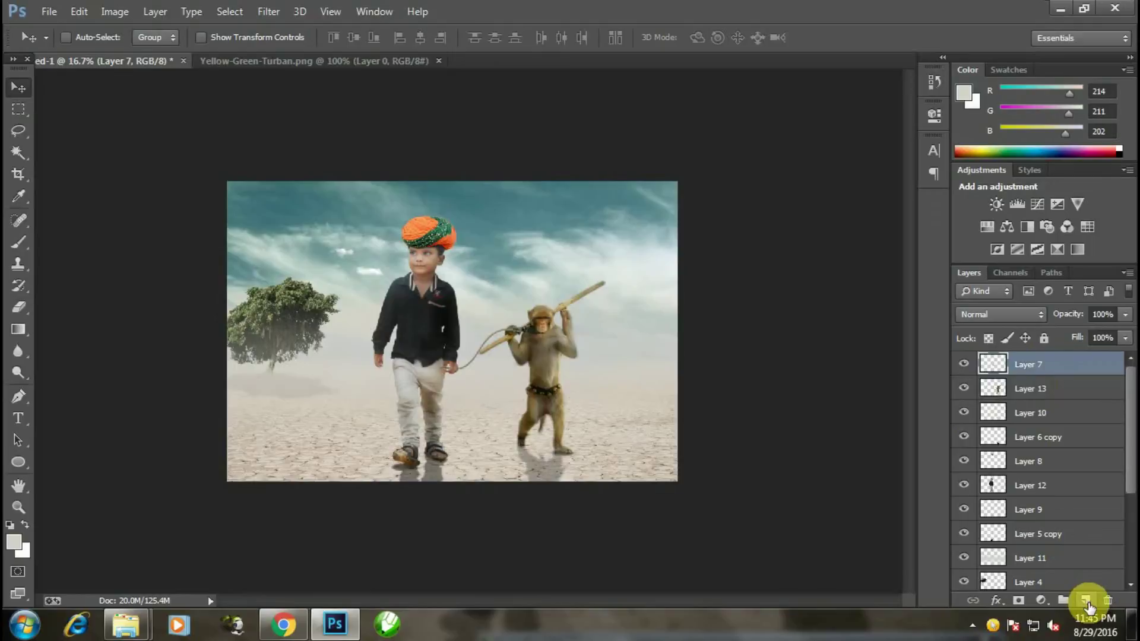
pyautogui.click(1089, 605)
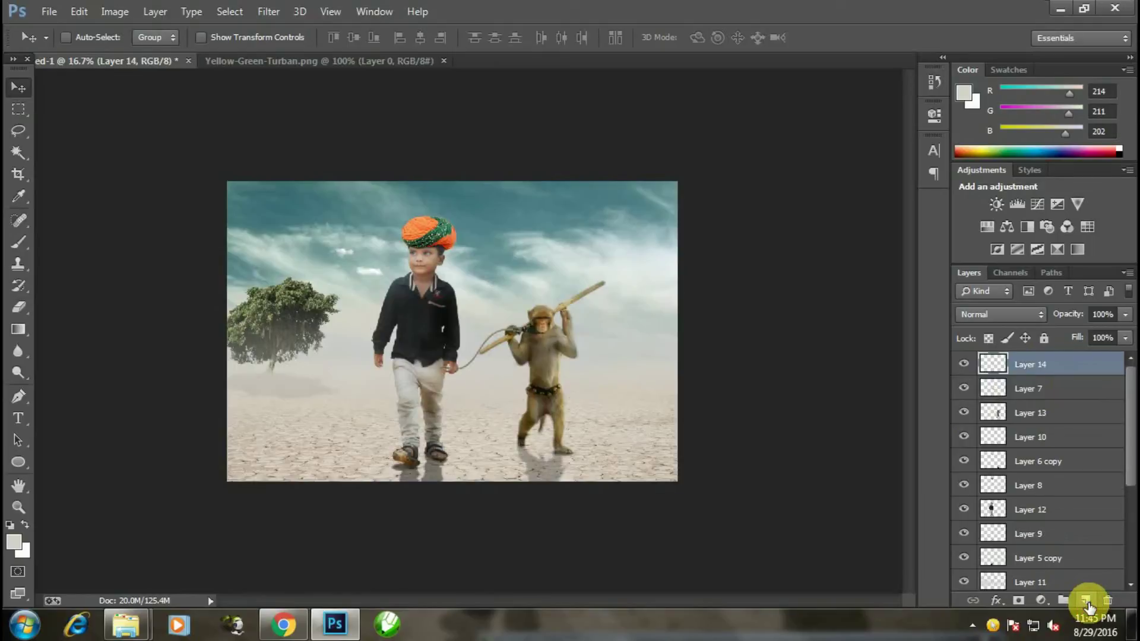
pyautogui.click(82, 12)
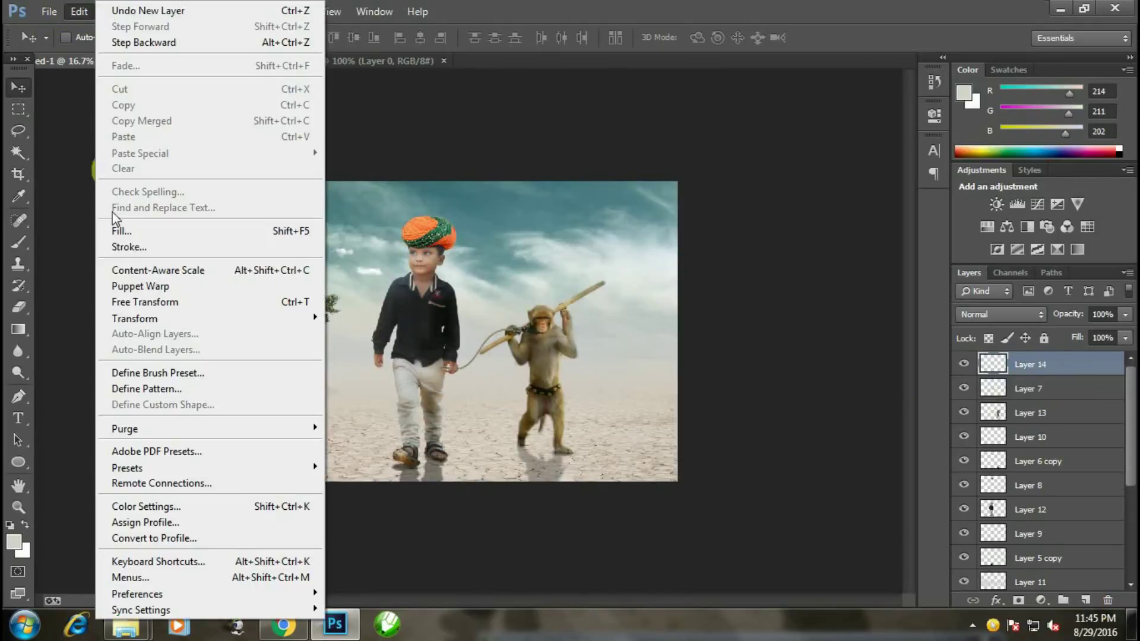
pyautogui.click(249, 228)
pyautogui.click(594, 186)
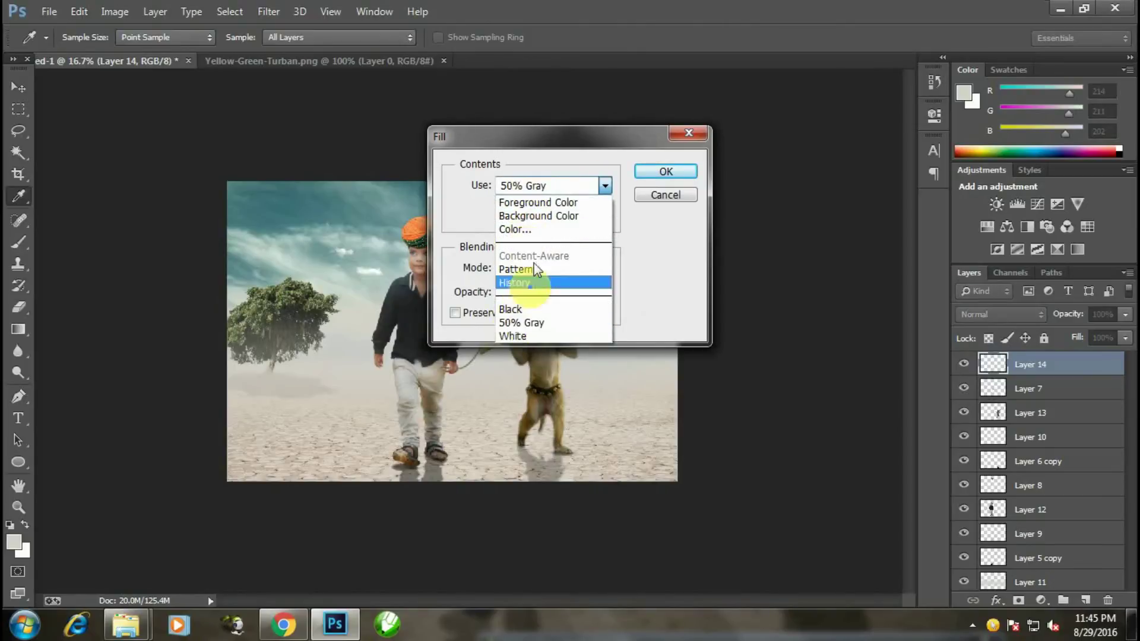
pyautogui.click(520, 309)
pyautogui.click(663, 173)
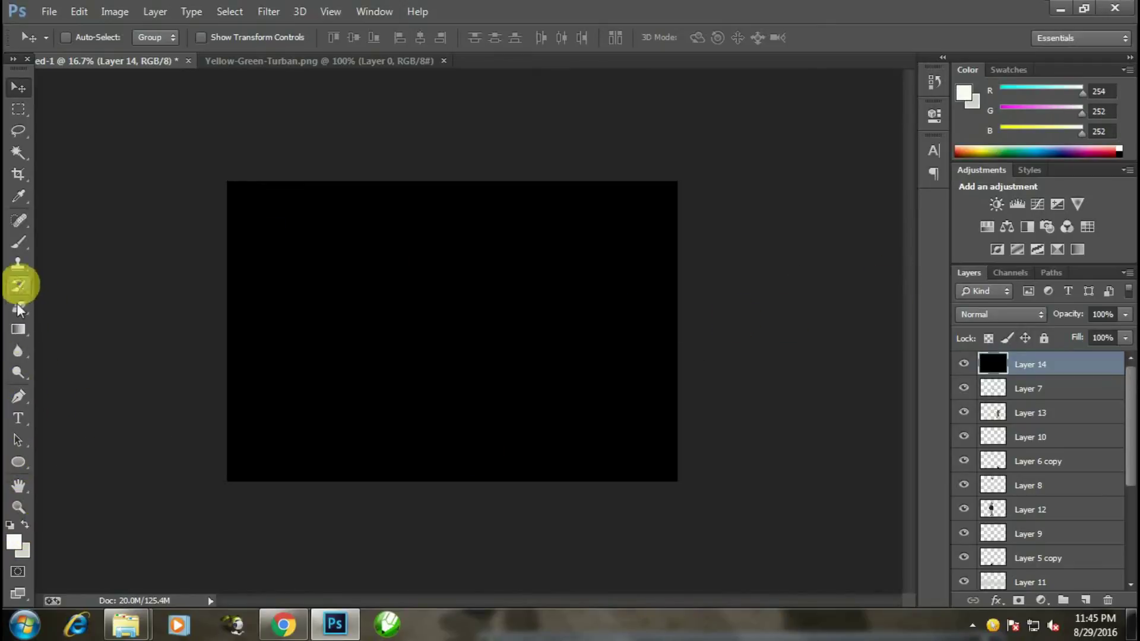
pyautogui.click(18, 329)
# Step: Try linear and radial gradients on Layer 14, undo both, and restore default black/white colours
pyautogui.moveTo(406, 342); pyautogui.dragTo(562, 270)
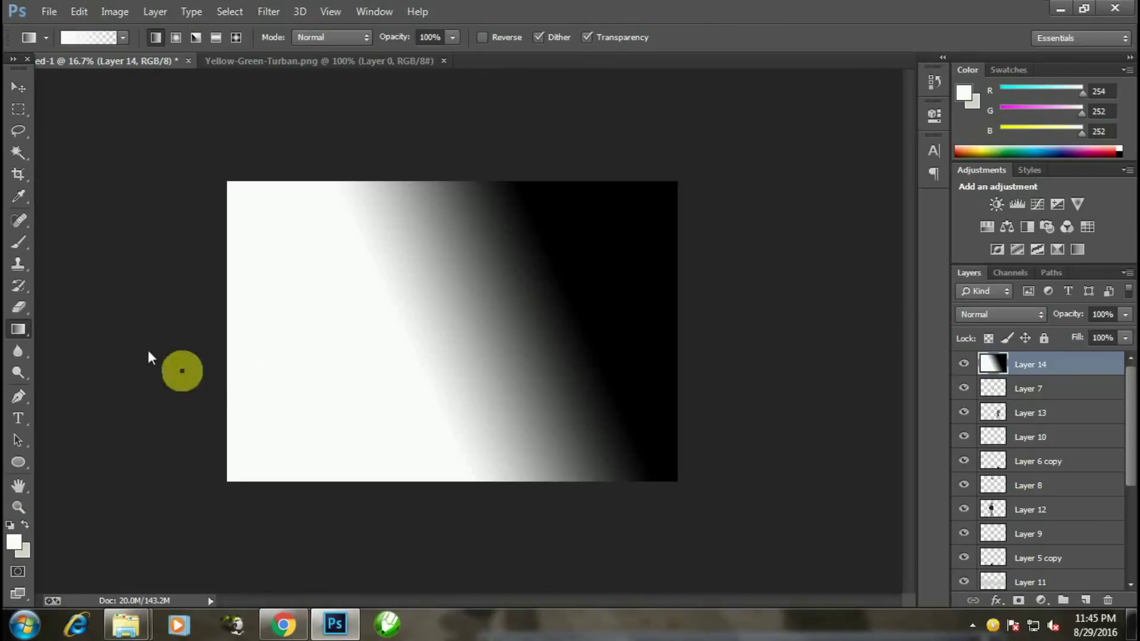
pyautogui.hotkey('ctrl', 'z')
pyautogui.click(176, 37)
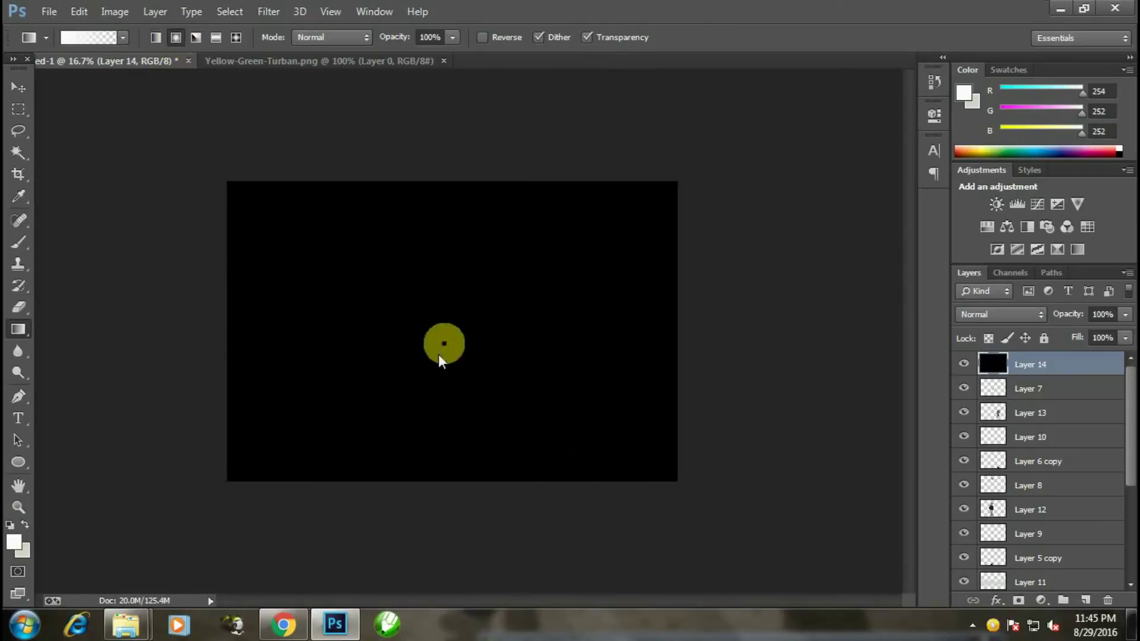
pyautogui.moveTo(407, 339); pyautogui.dragTo(562, 247)
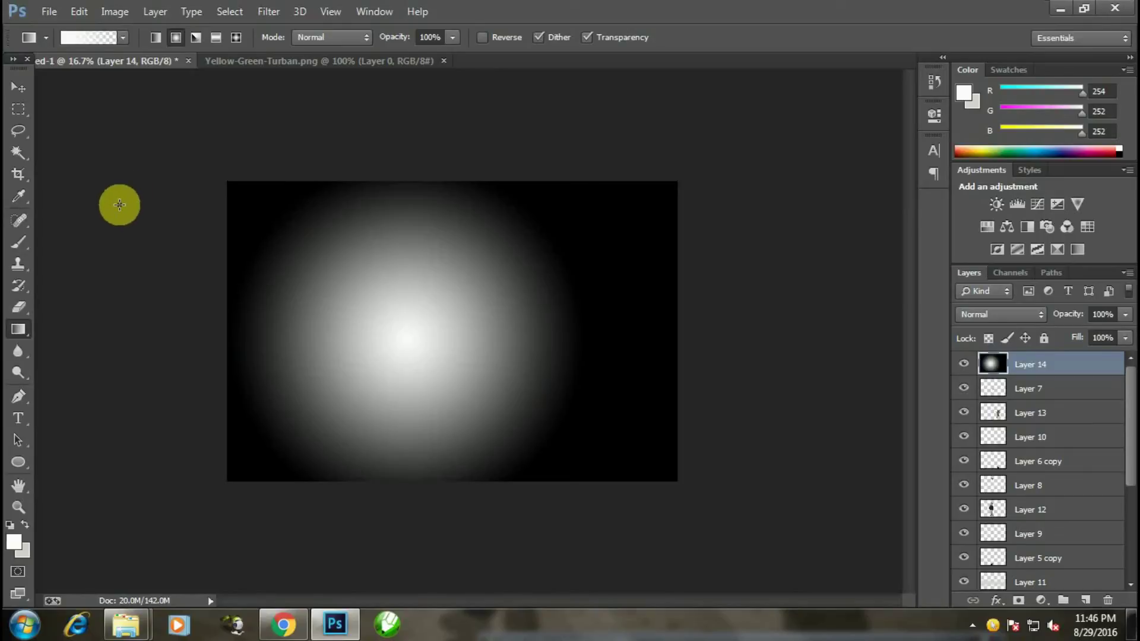
pyautogui.hotkey('ctrl', 'z')
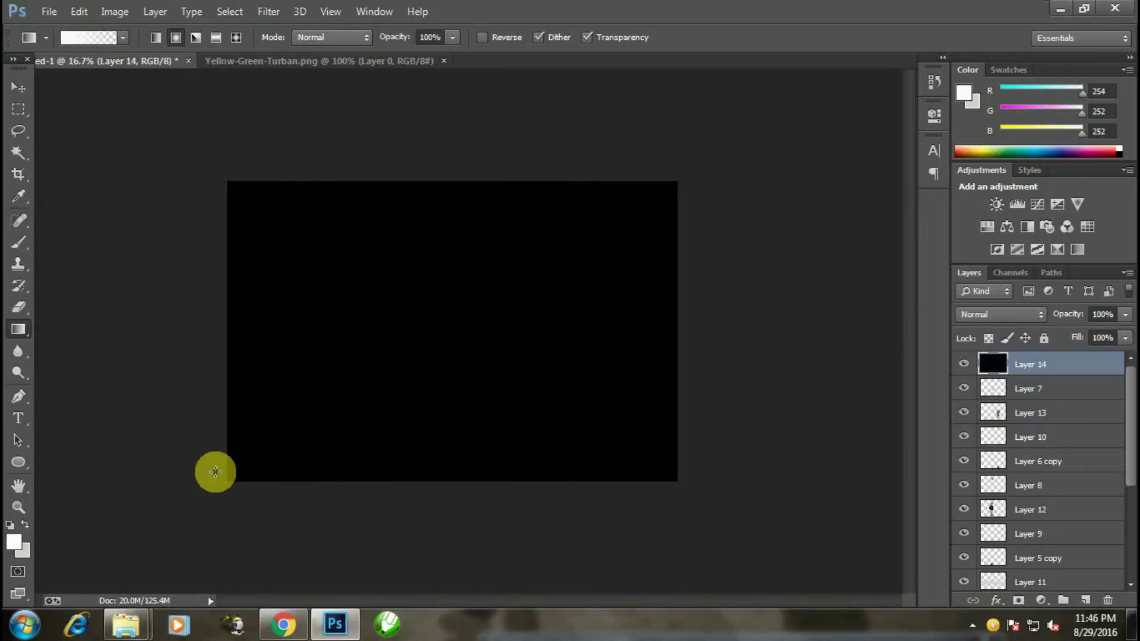
pyautogui.click(27, 525)
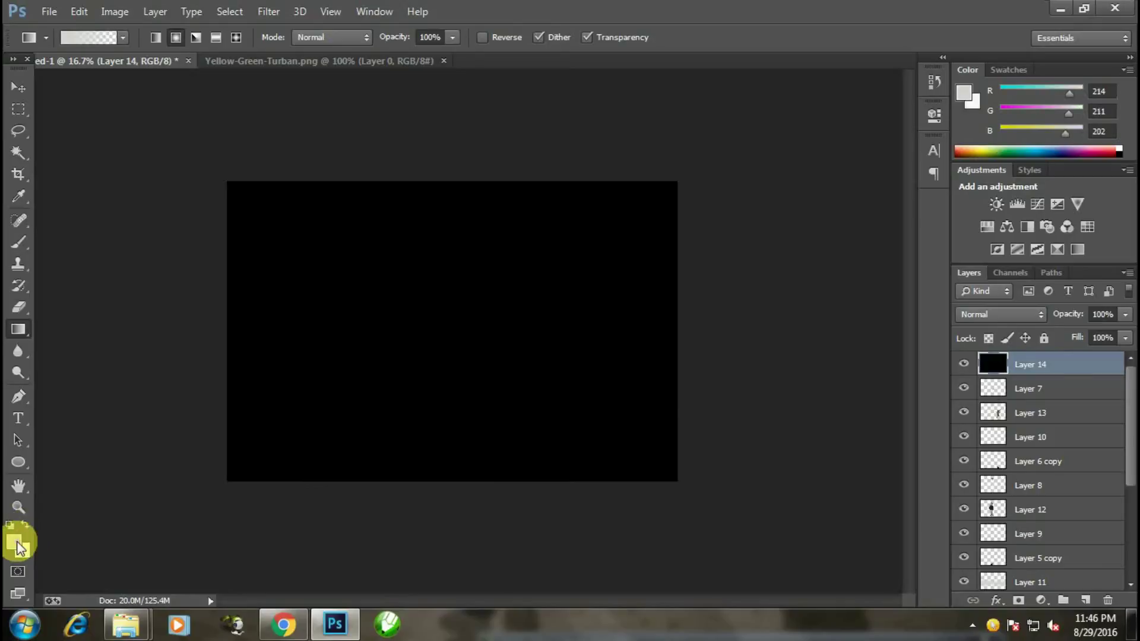
pyautogui.click(1042, 202)
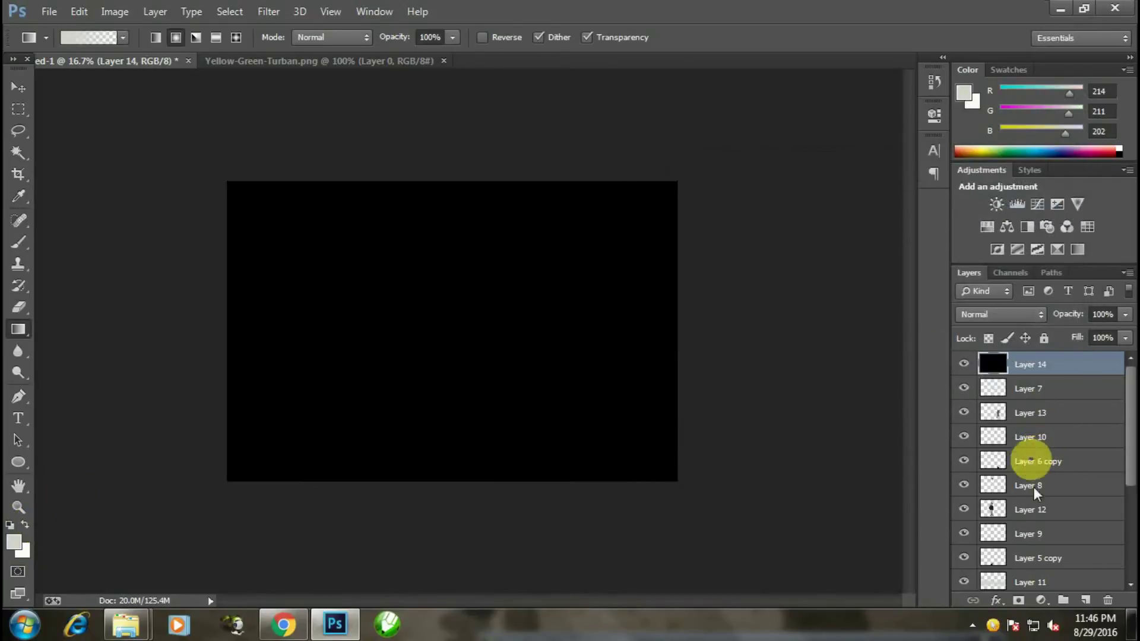
# Step: Give Layer 14 a radial-gradient mask, scaled to about 151% and shifted up-right
pyautogui.click(1018, 600)
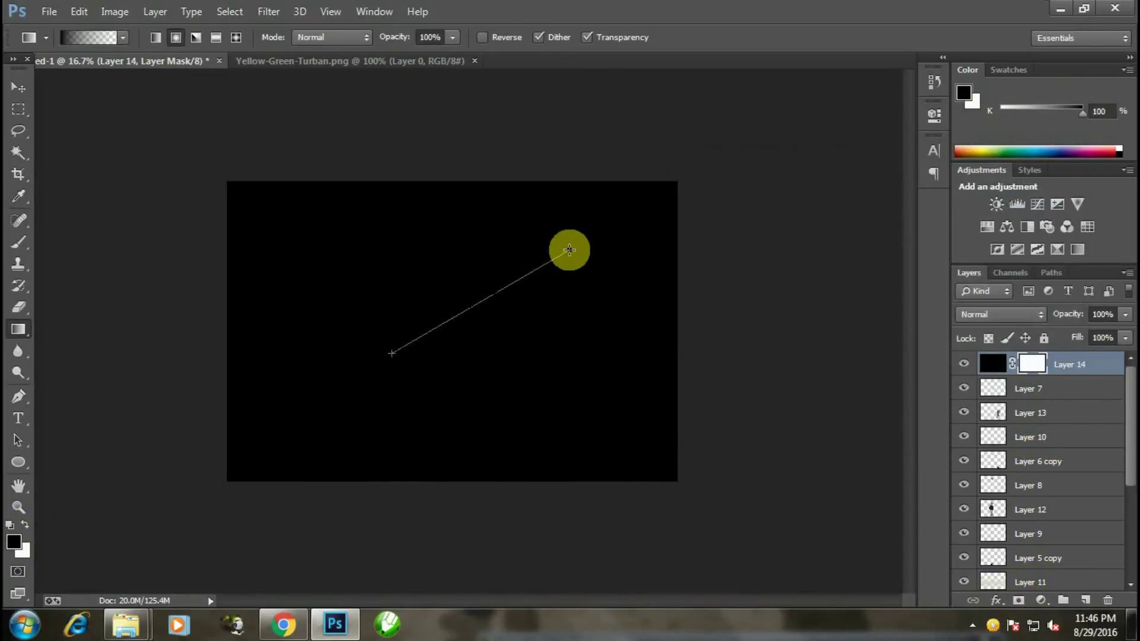
pyautogui.moveTo(392, 350); pyautogui.dragTo(554, 254)
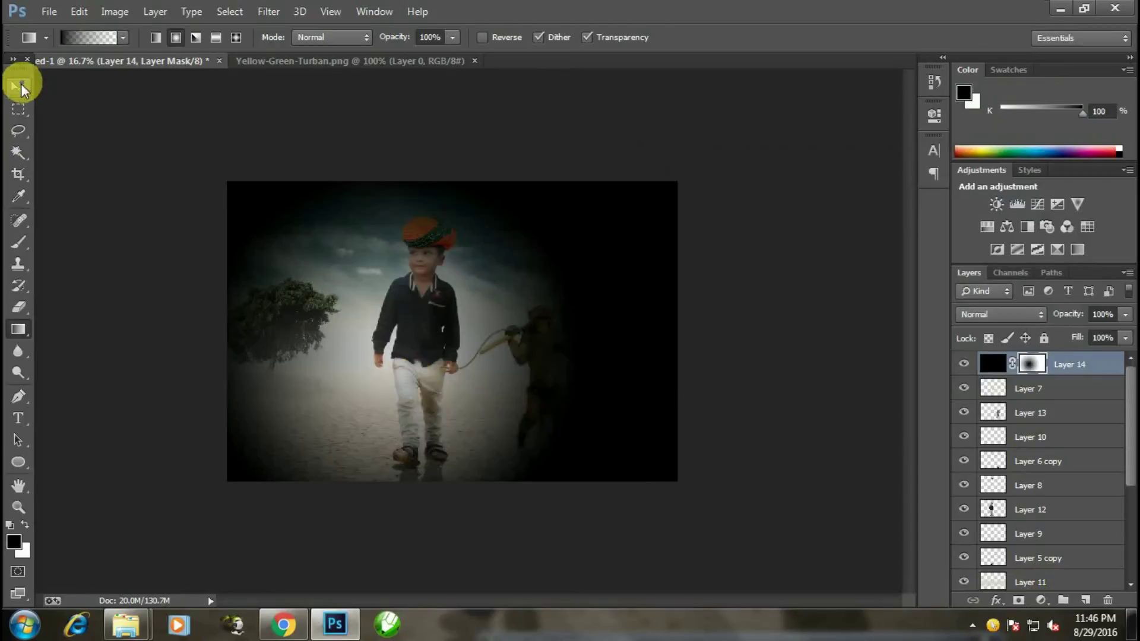
pyautogui.click(18, 87)
pyautogui.hotkey('ctrl', 't')
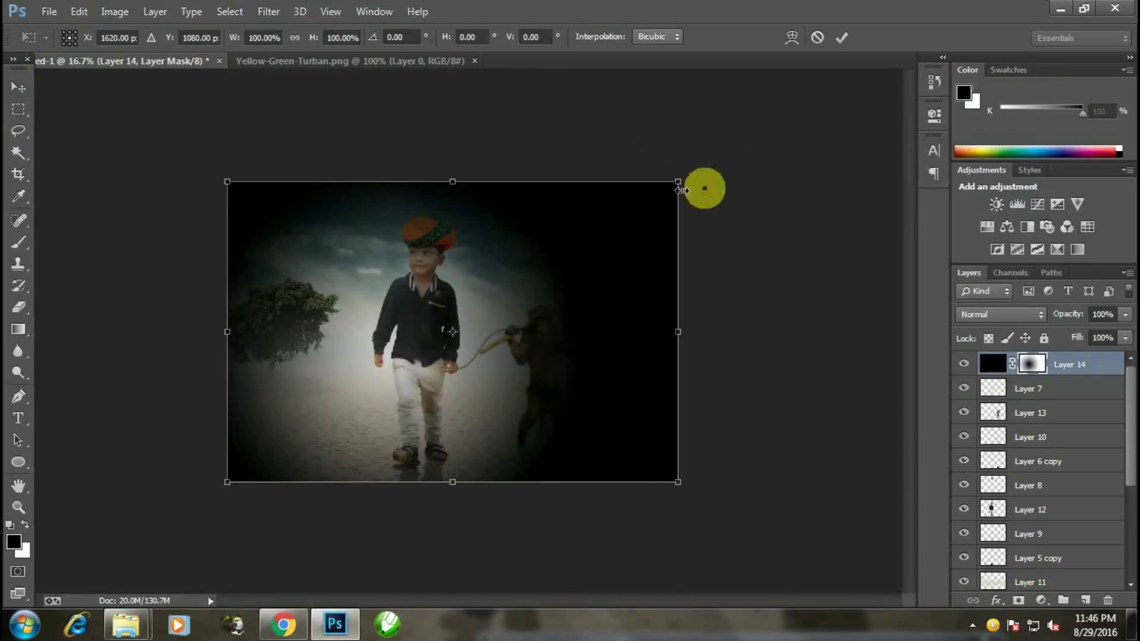
pyautogui.moveTo(678, 181); pyautogui.dragTo(750, 132)
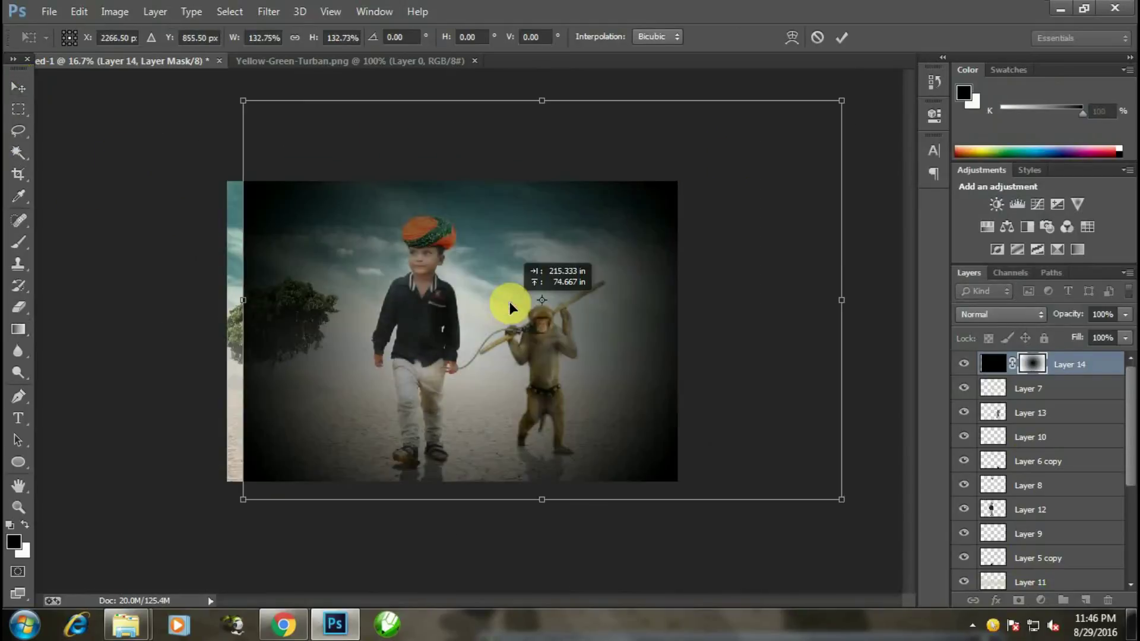
pyautogui.moveTo(434, 341); pyautogui.dragTo(486, 314)
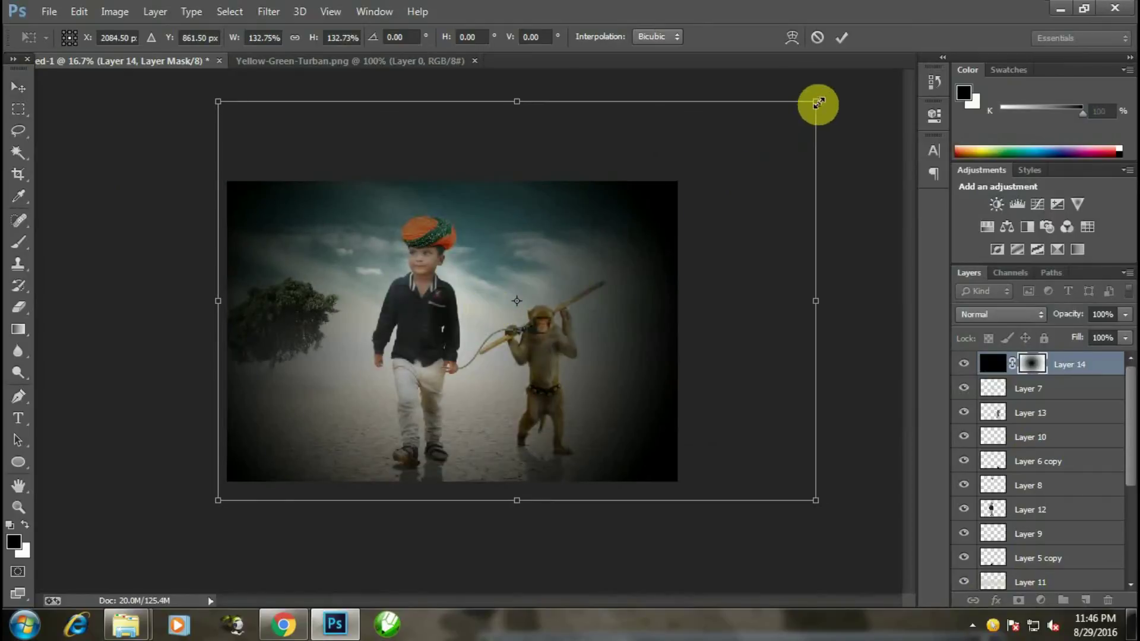
pyautogui.moveTo(818, 103); pyautogui.dragTo(835, 89)
pyautogui.moveTo(469, 308); pyautogui.dragTo(492, 298)
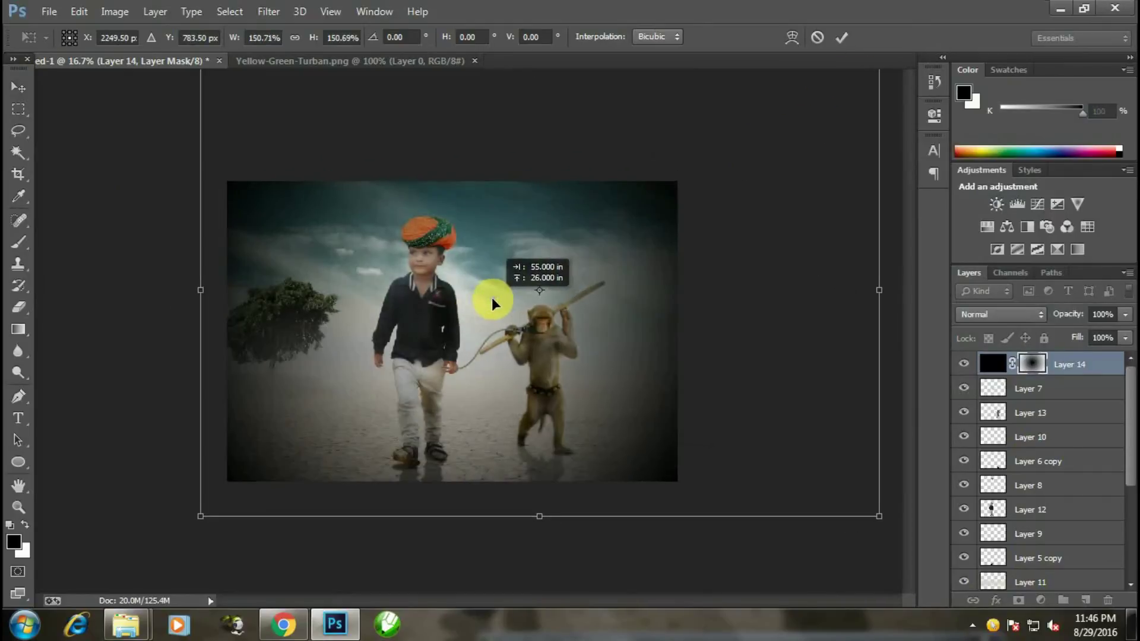
pyautogui.click(844, 39)
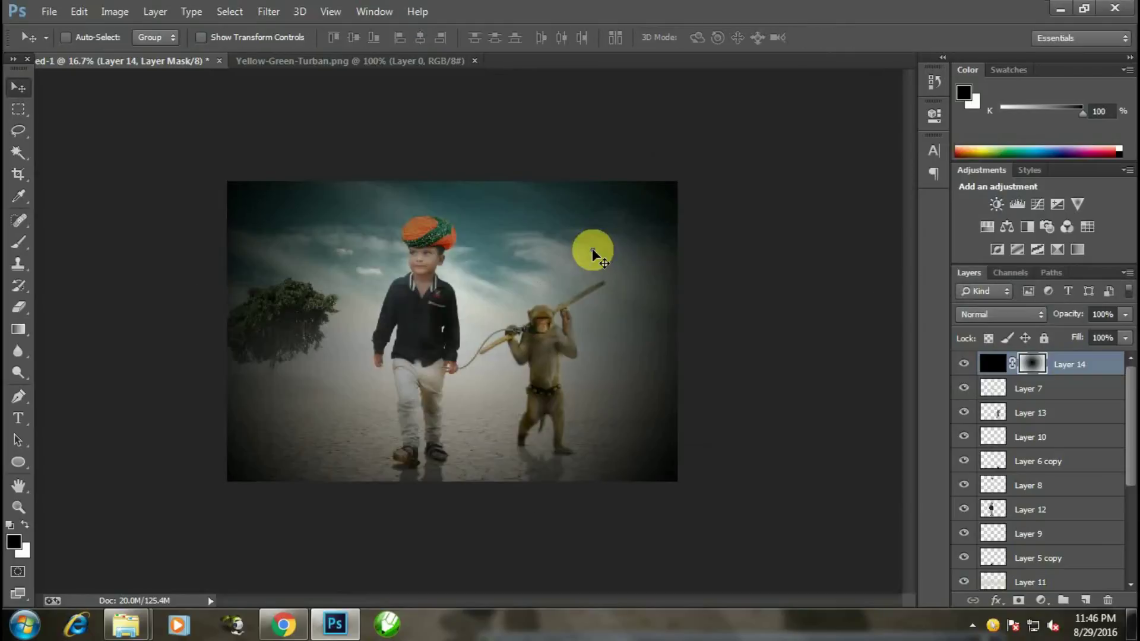
pyautogui.click(1125, 315)
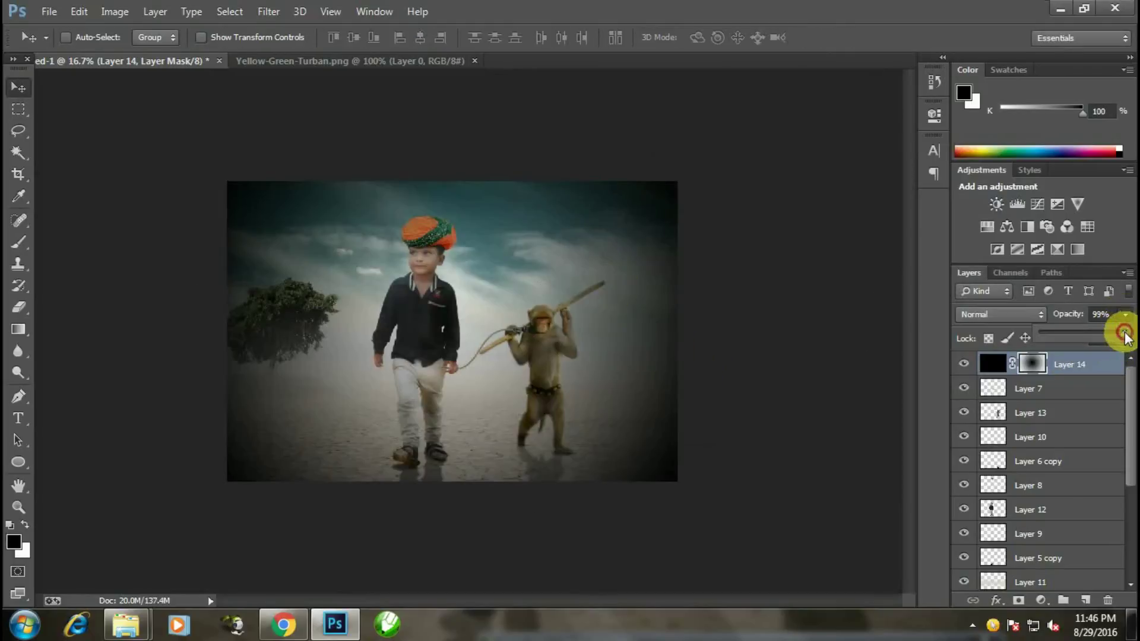
# Step: Lower Layer 14's opacity to about 63% to soften the vignette
pyautogui.moveTo(1123, 333); pyautogui.dragTo(1094, 338)
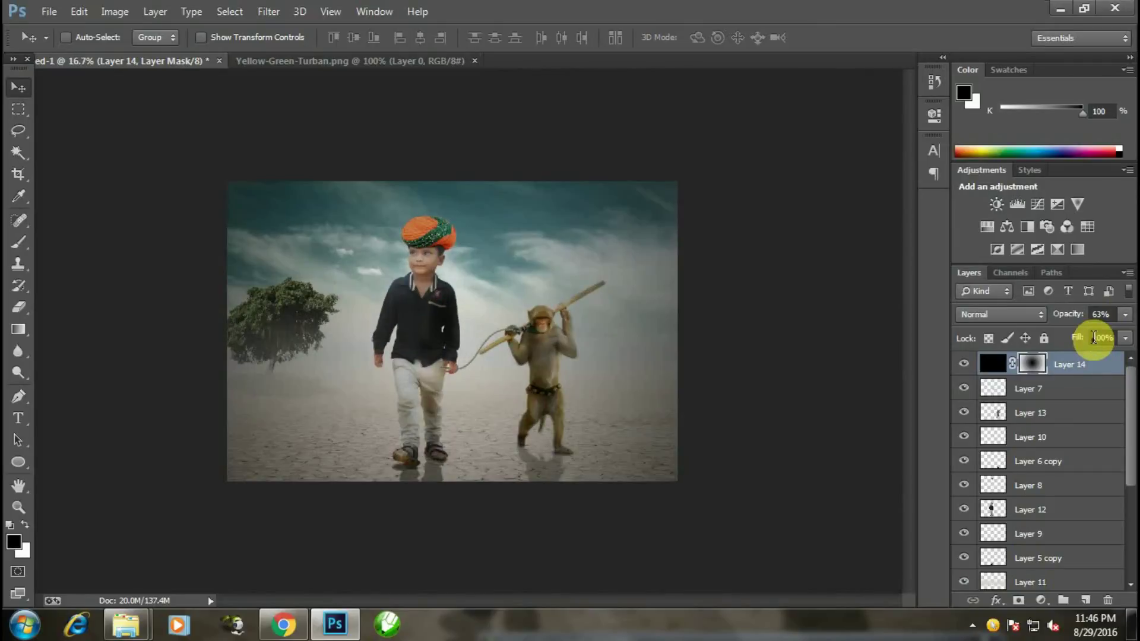
pyautogui.hotkey('ctrl', '+')
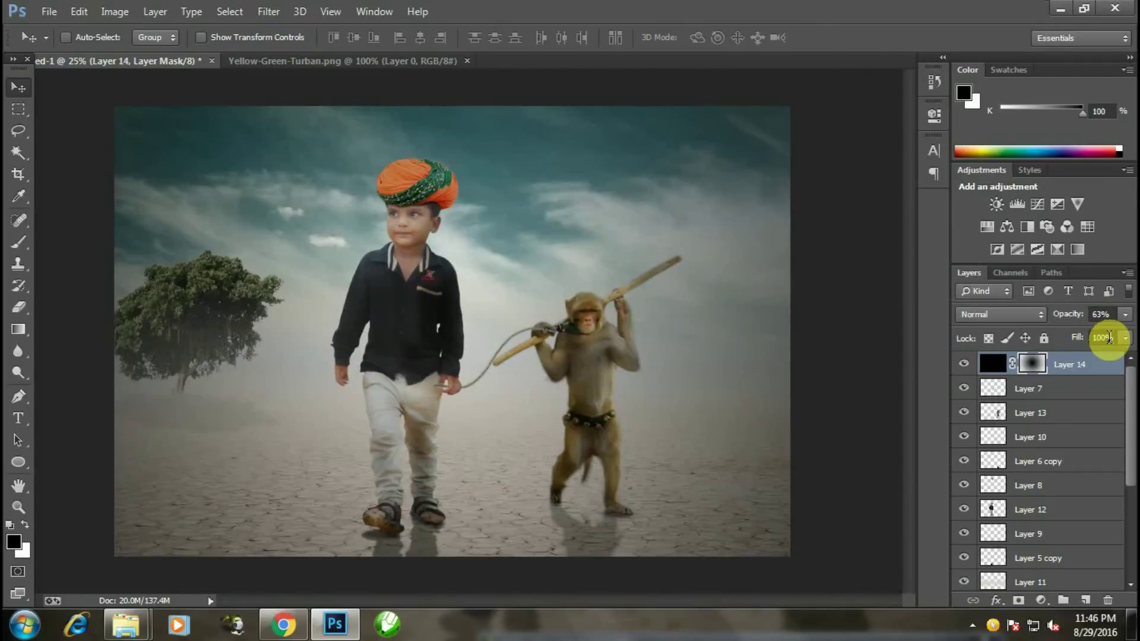
pyautogui.click(1125, 314)
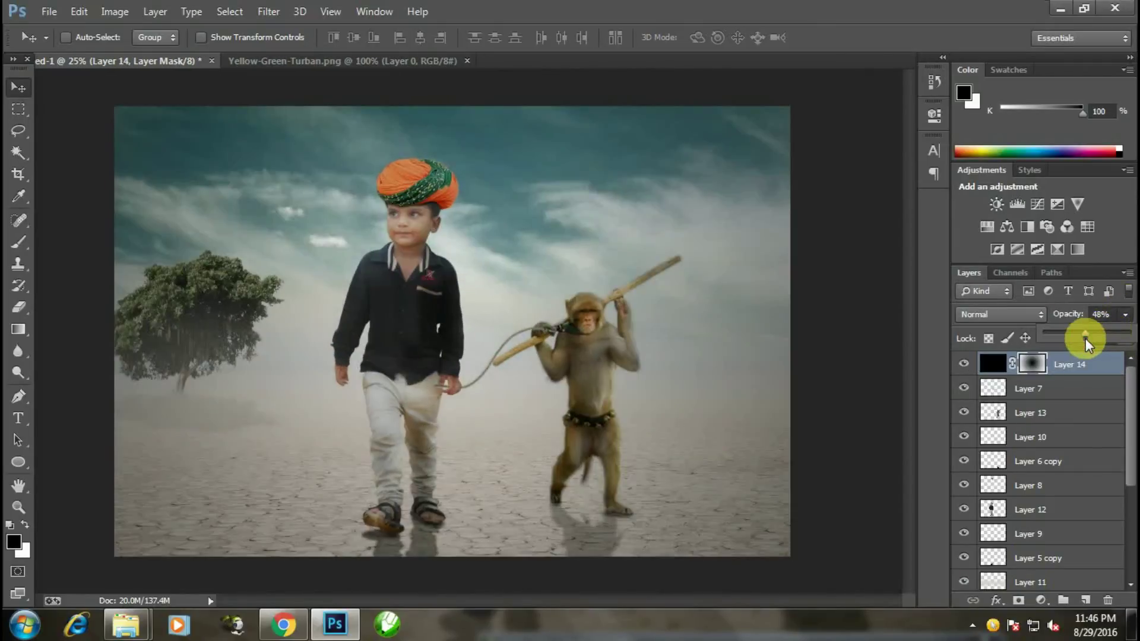
pyautogui.hotkey('ctrl', '-')
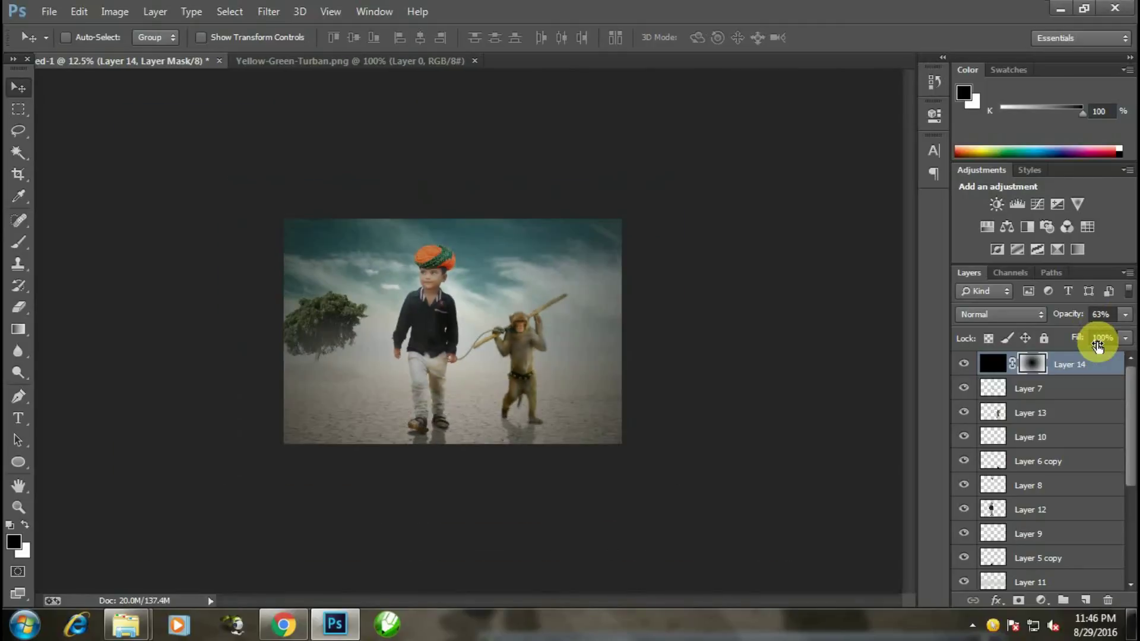
pyautogui.click(1127, 315)
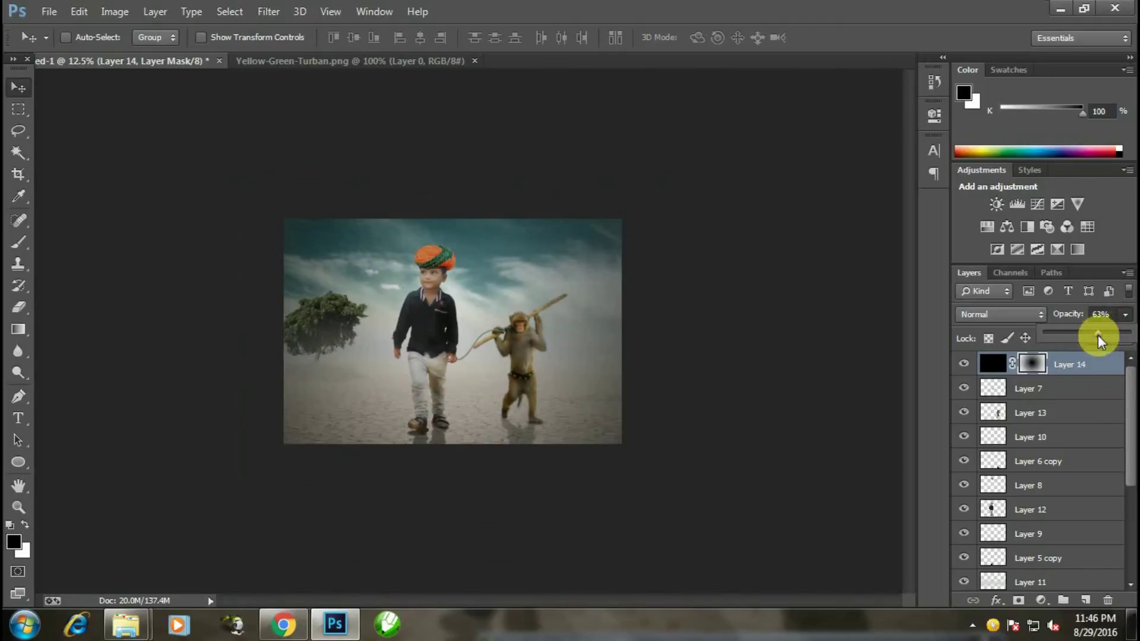
pyautogui.hotkey('ctrl', '+')
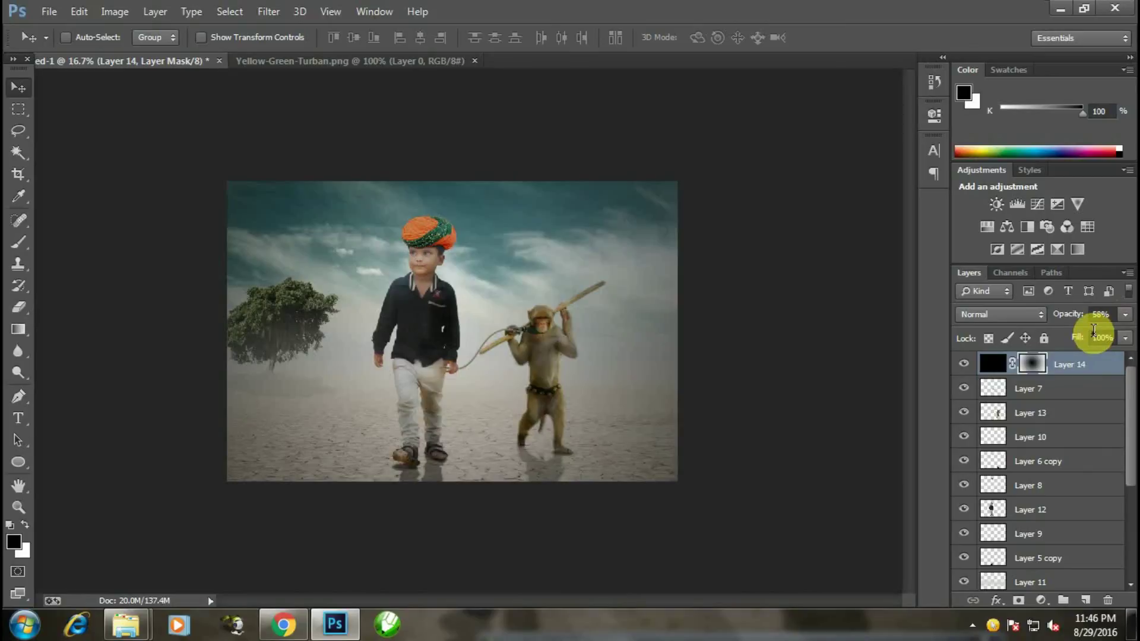
# Step: Select Layer 2 in the Layers panel
pyautogui.click(1021, 389)
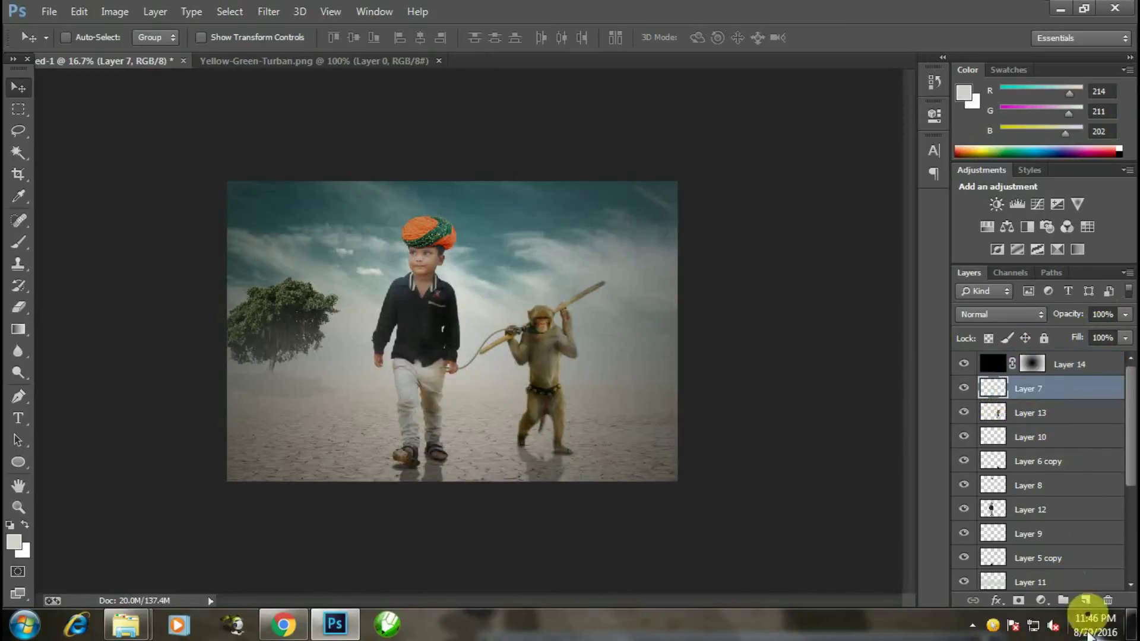
pyautogui.scroll(-5, 1062, 492)
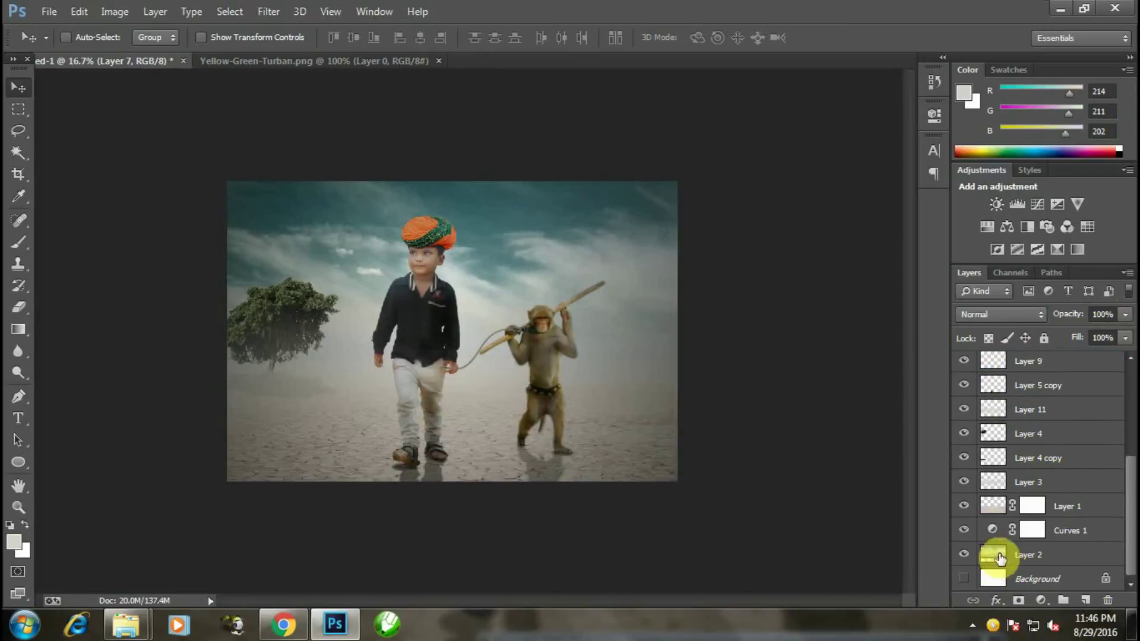
pyautogui.click(1021, 551)
# Step: Add Layer 15 above Layer 2 and draw a white gradient on it near the ground
pyautogui.click(1085, 599)
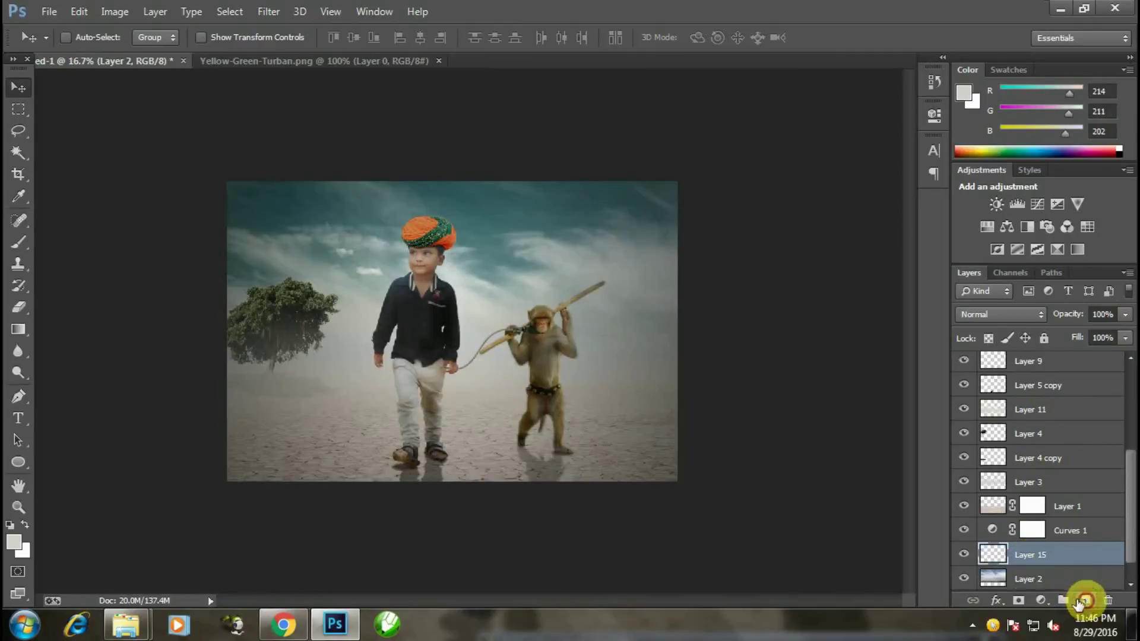
pyautogui.click(17, 330)
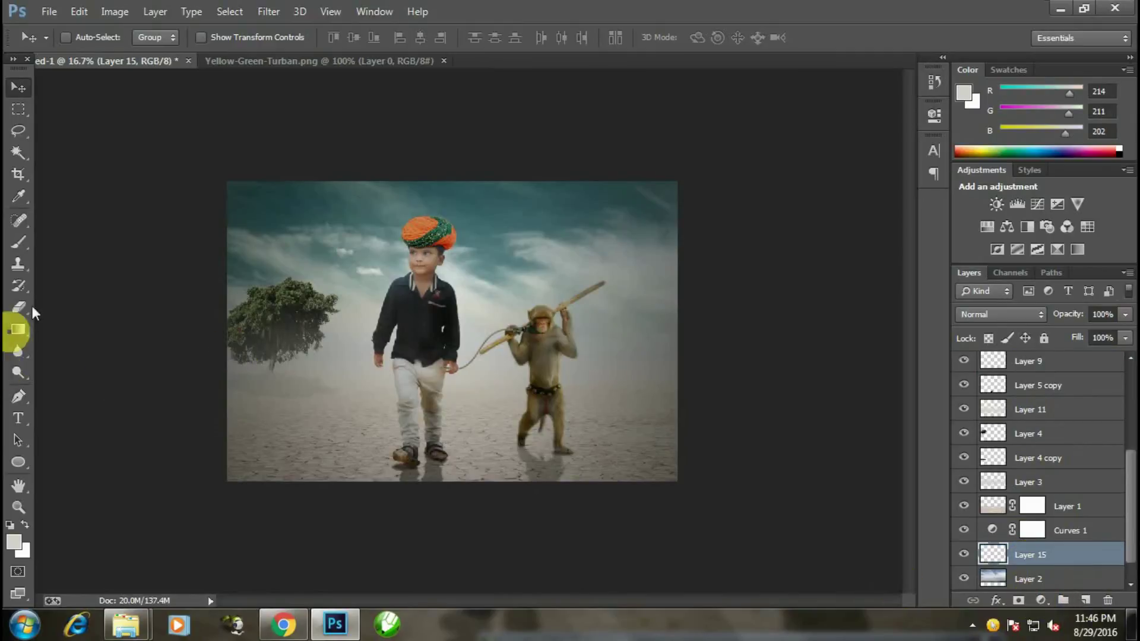
pyautogui.click(25, 525)
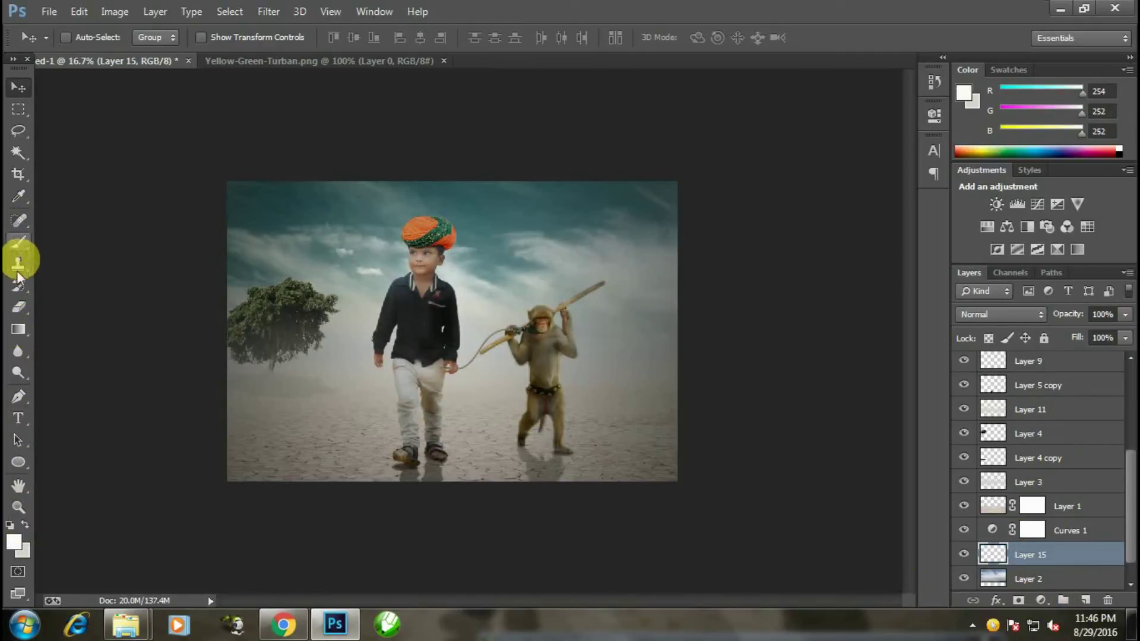
pyautogui.click(18, 330)
pyautogui.moveTo(501, 297)
pyautogui.mouseDown()
pyautogui.moveTo(355, 355)
pyautogui.moveTo(252, 358)
pyautogui.mouseUp()
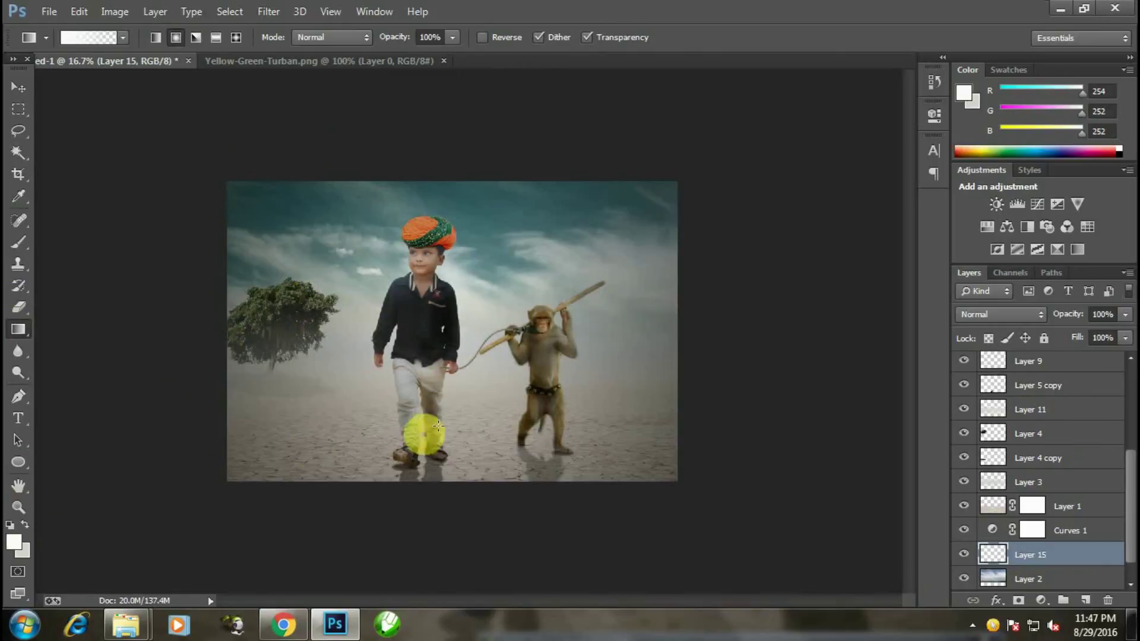
pyautogui.moveTo(435, 407)
pyautogui.mouseDown()
pyautogui.moveTo(527, 342)
pyautogui.moveTo(551, 362)
pyautogui.mouseUp()
# Step: Scale Layer 15's gradient to about 171% and move it up and to the right
pyautogui.click(19, 87)
pyautogui.click(355, 279)
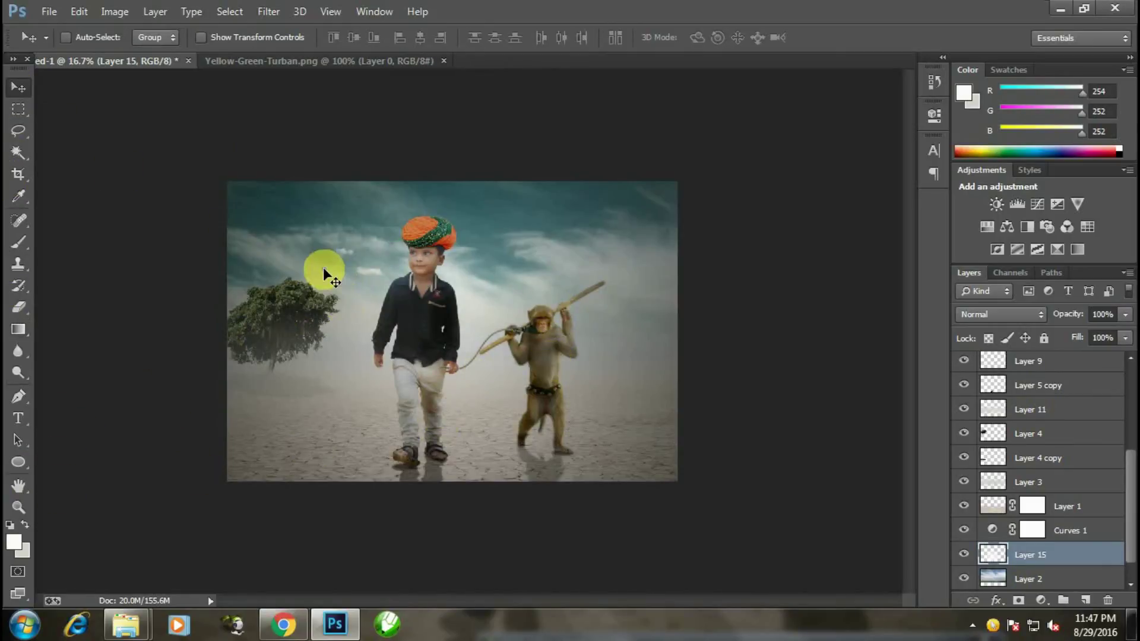
pyautogui.hotkey('ctrl', 't')
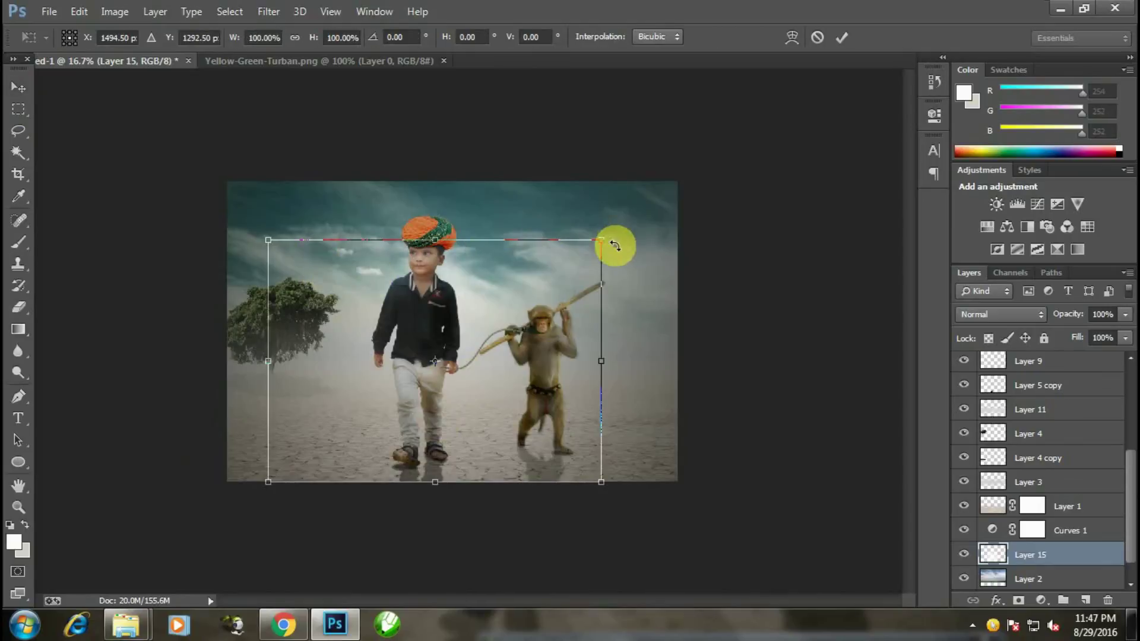
pyautogui.moveTo(601, 237); pyautogui.dragTo(669, 206)
pyautogui.moveTo(533, 270); pyautogui.dragTo(558, 224)
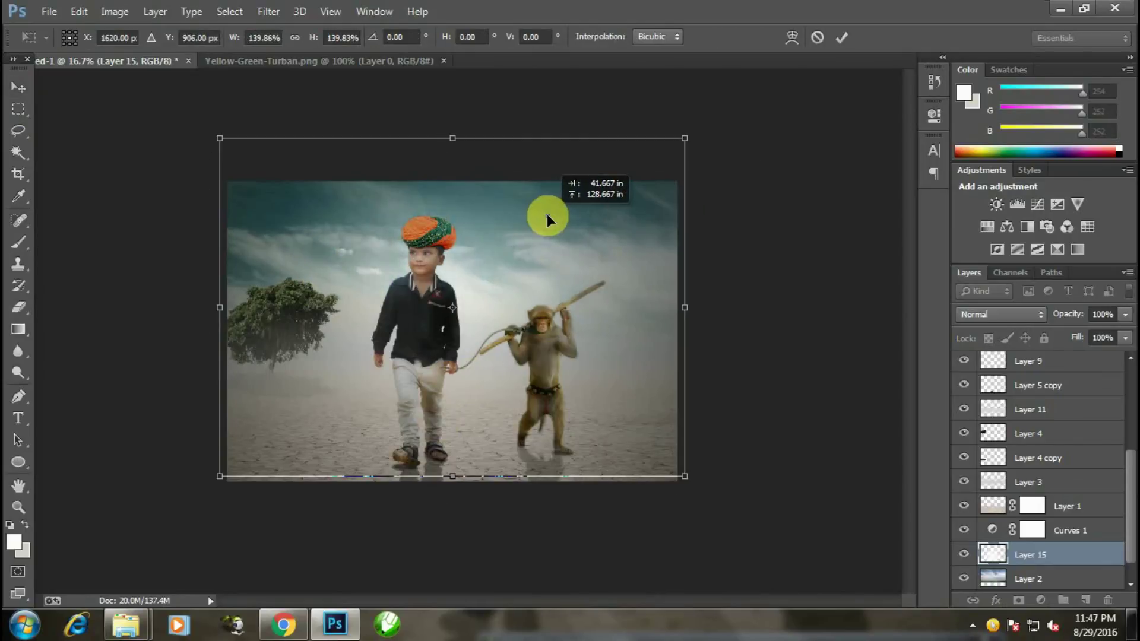
pyautogui.moveTo(705, 154); pyautogui.dragTo(756, 107)
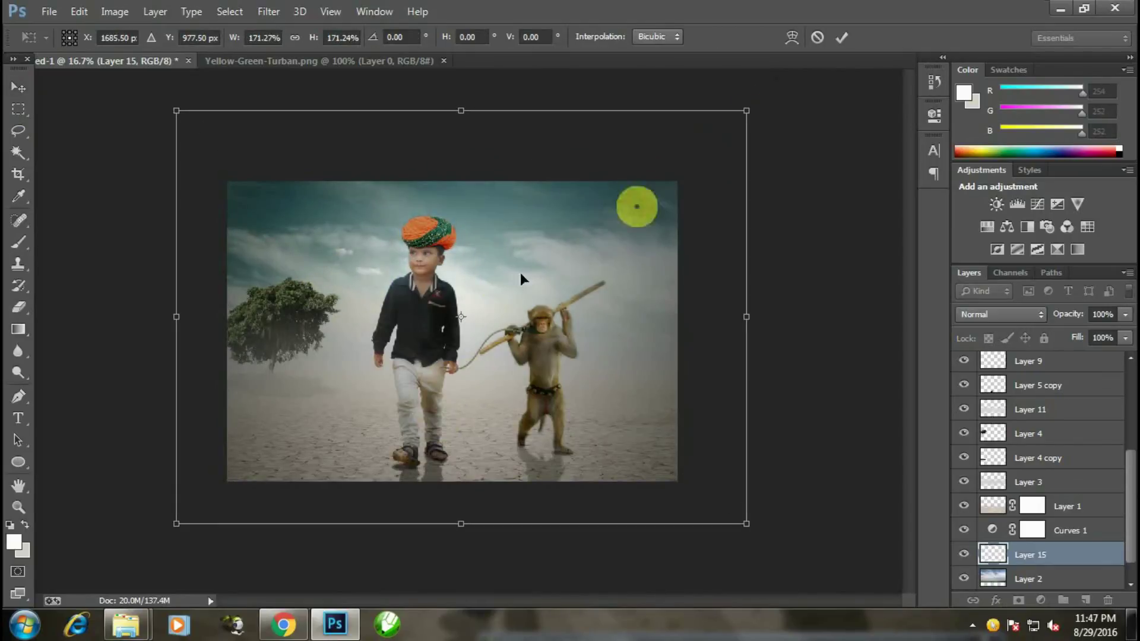
pyautogui.moveTo(509, 297); pyautogui.dragTo(526, 306)
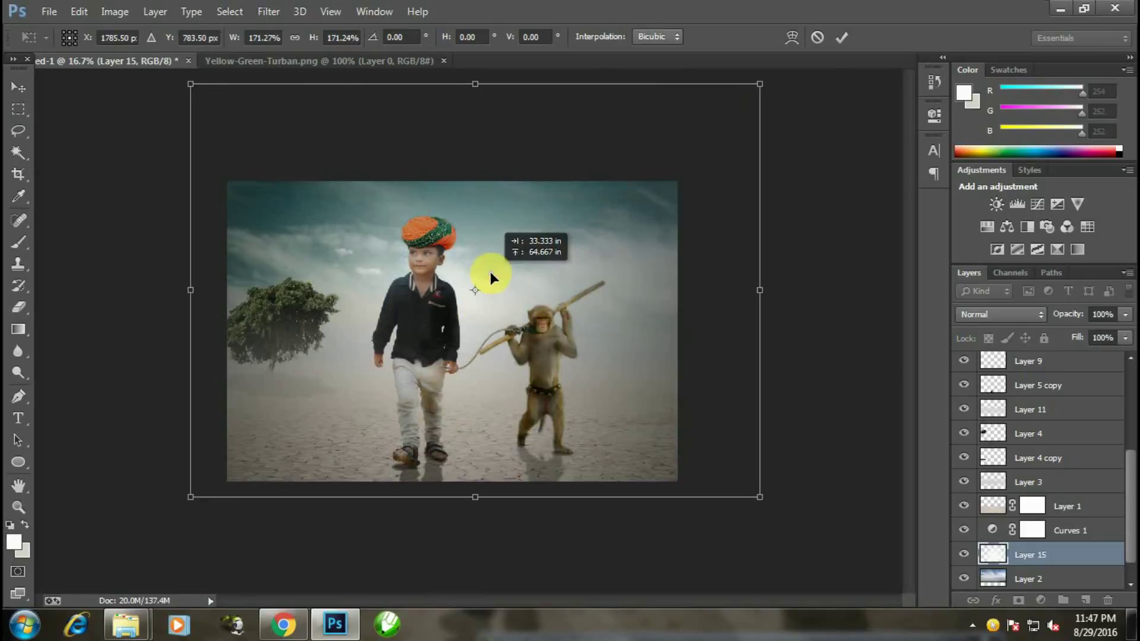
pyautogui.click(842, 38)
pyautogui.scroll(-1, 594, 306)
pyautogui.scroll(-1, 594, 305)
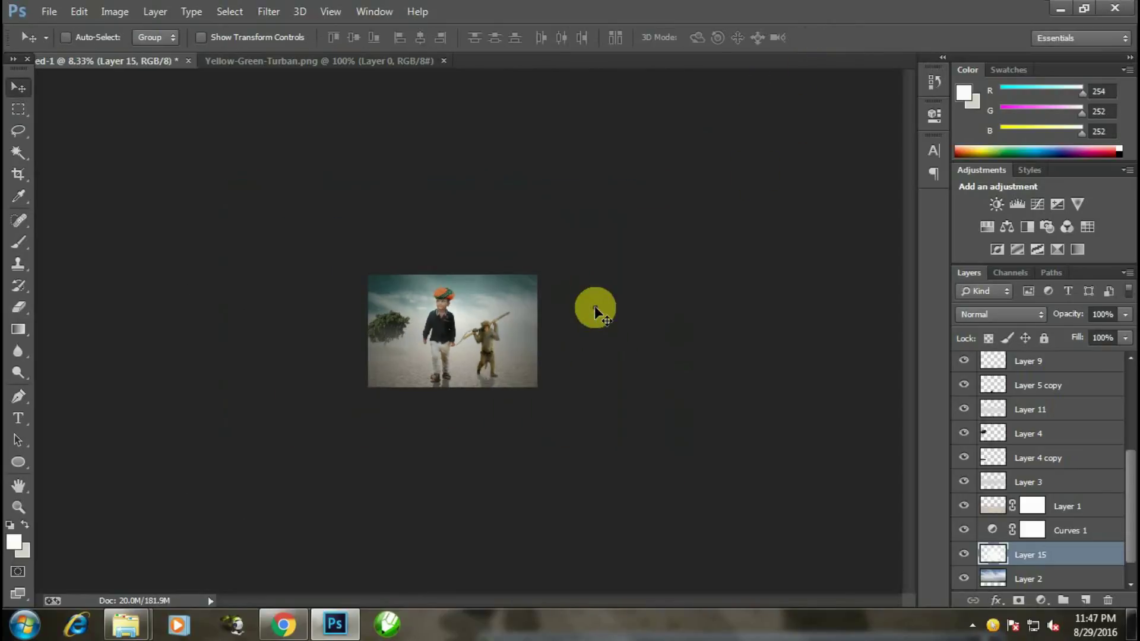
pyautogui.scroll(3, 594, 305)
pyautogui.scroll(-1, 594, 305)
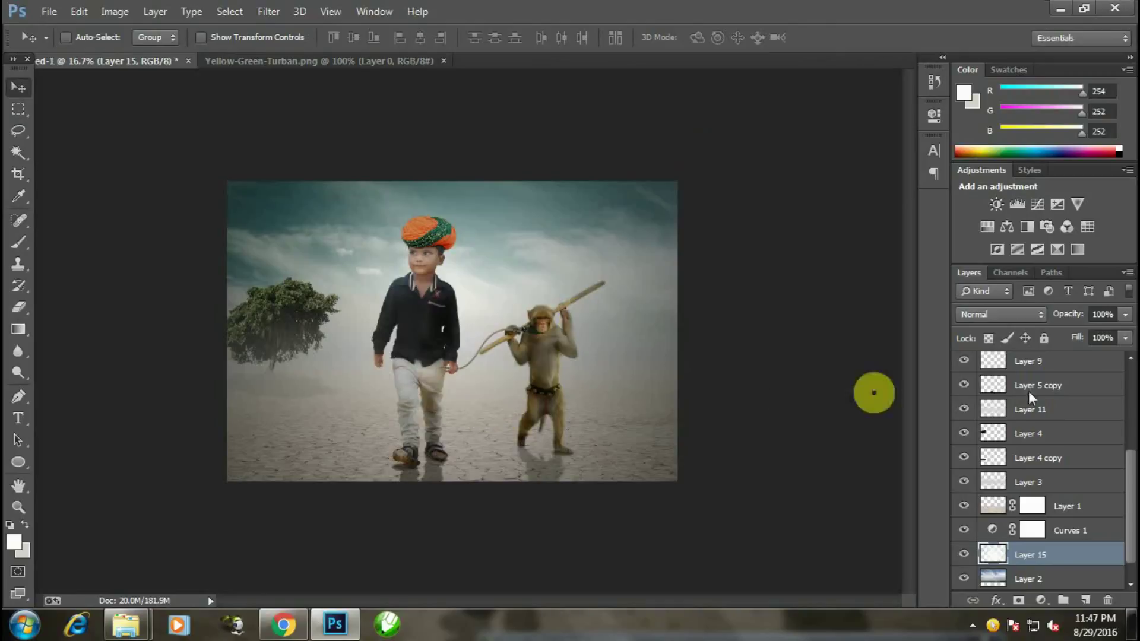
pyautogui.scroll(3, 1057, 418)
# Step: Set Layer 14 to 54% opacity and add Color Balance with midtones Red +13, Magenta −2, Yellow −13
pyautogui.click(1067, 366)
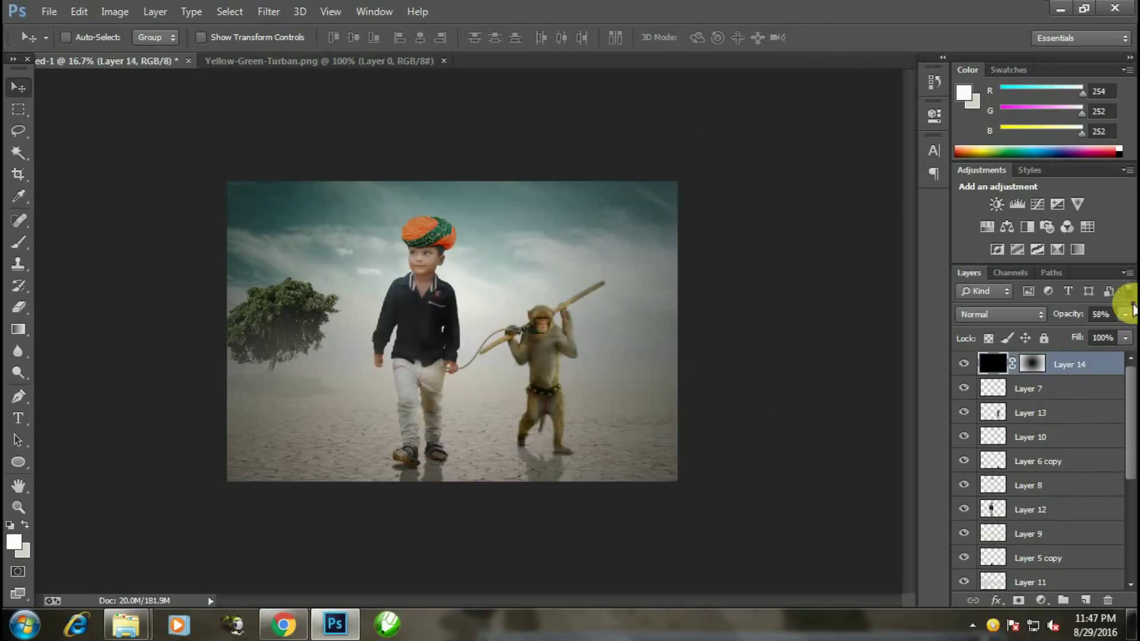
pyautogui.moveTo(1125, 314)
pyautogui.mouseDown()
pyautogui.moveTo(1121, 339)
pyautogui.moveTo(1080, 336)
pyautogui.moveTo(1090, 339)
pyautogui.mouseUp()
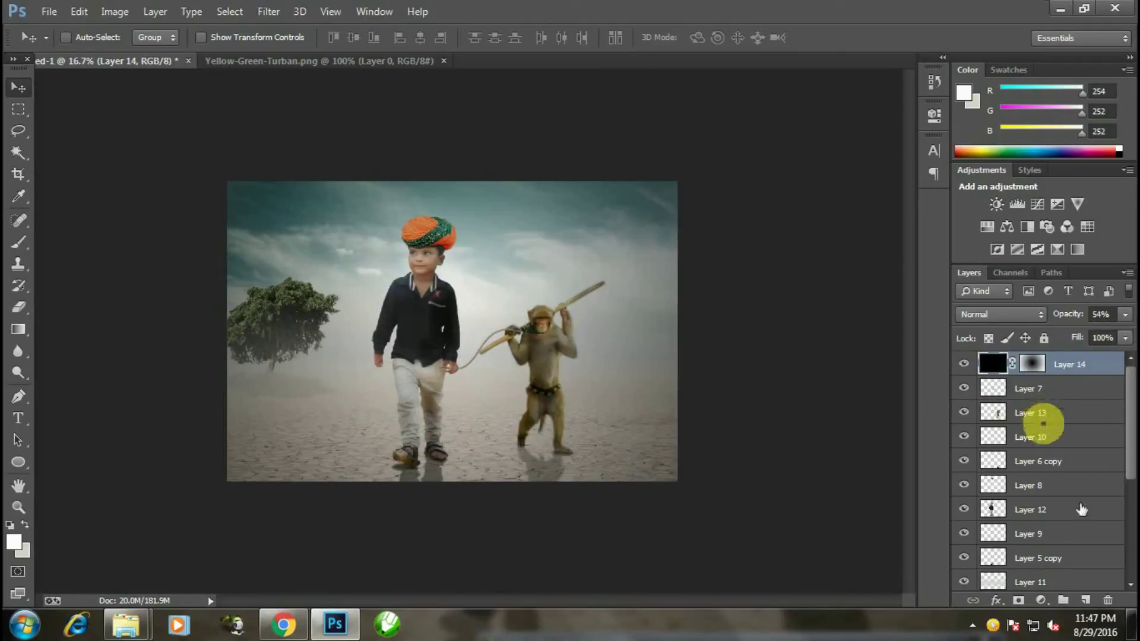
pyautogui.click(1041, 600)
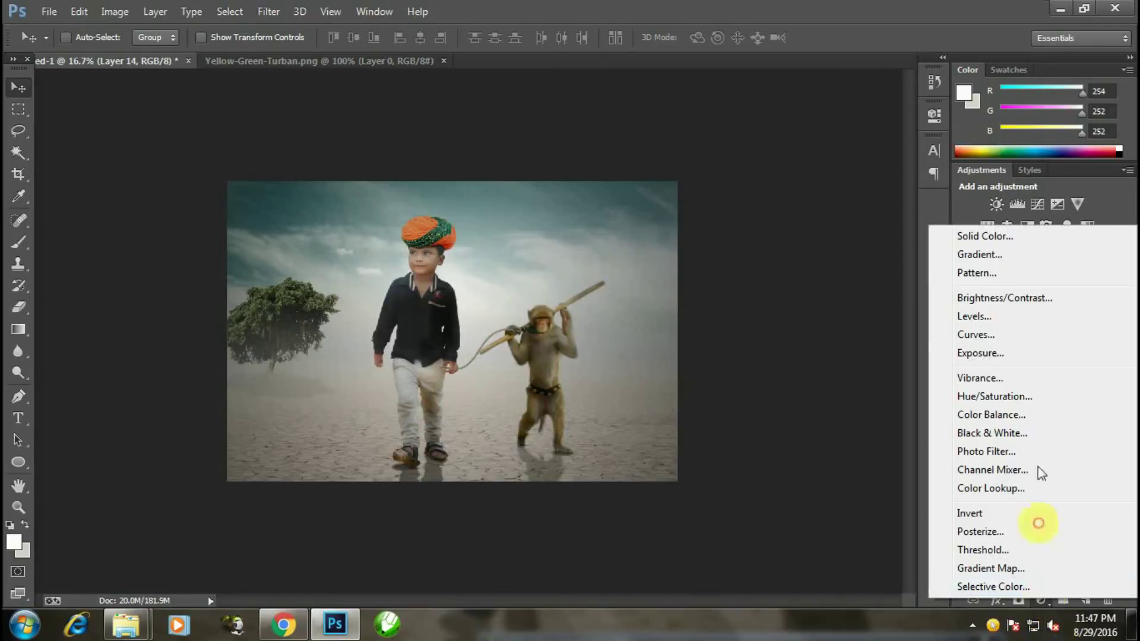
pyautogui.click(982, 414)
pyautogui.moveTo(770, 253)
pyautogui.mouseDown()
pyautogui.moveTo(754, 253)
pyautogui.moveTo(764, 256)
pyautogui.moveTo(767, 234)
pyautogui.mouseUp()
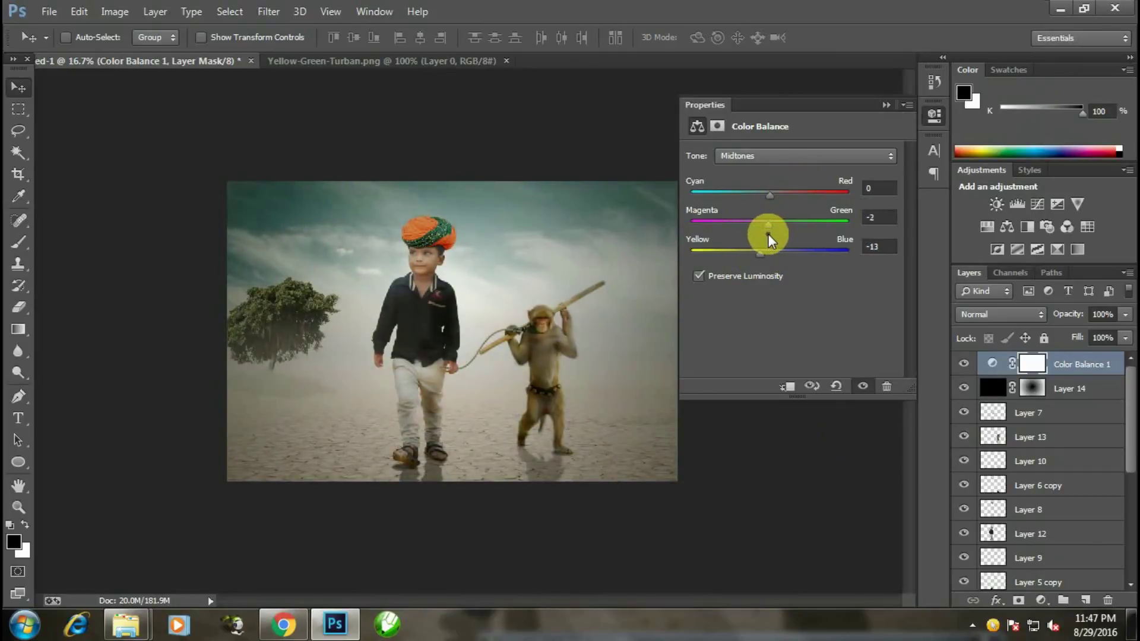
pyautogui.moveTo(771, 202); pyautogui.dragTo(780, 206)
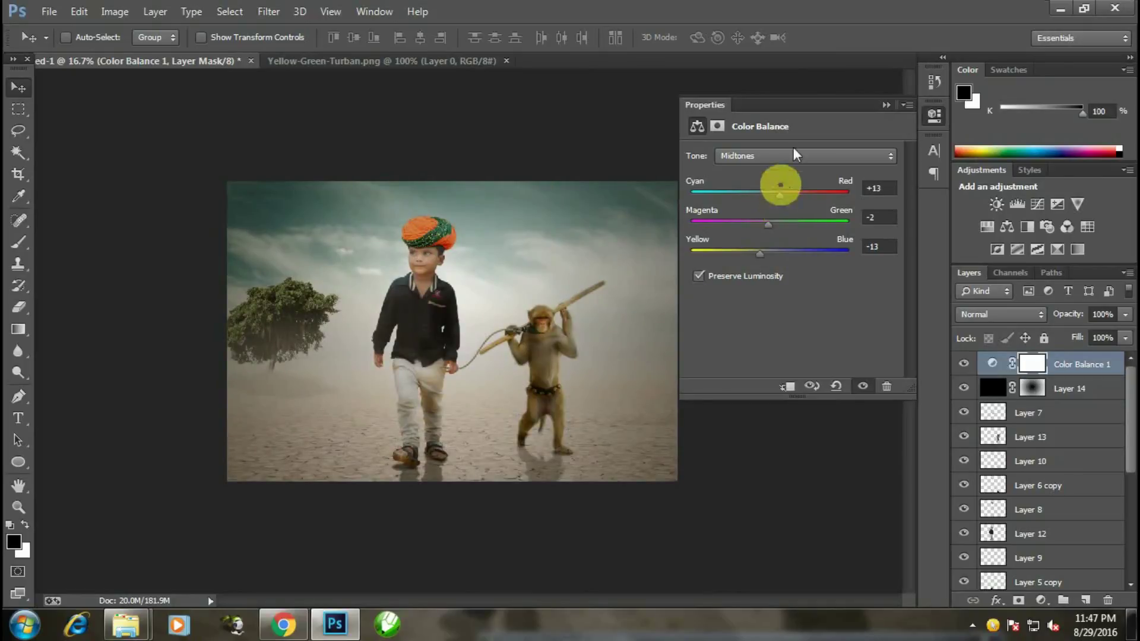
pyautogui.click(885, 104)
pyautogui.click(1042, 601)
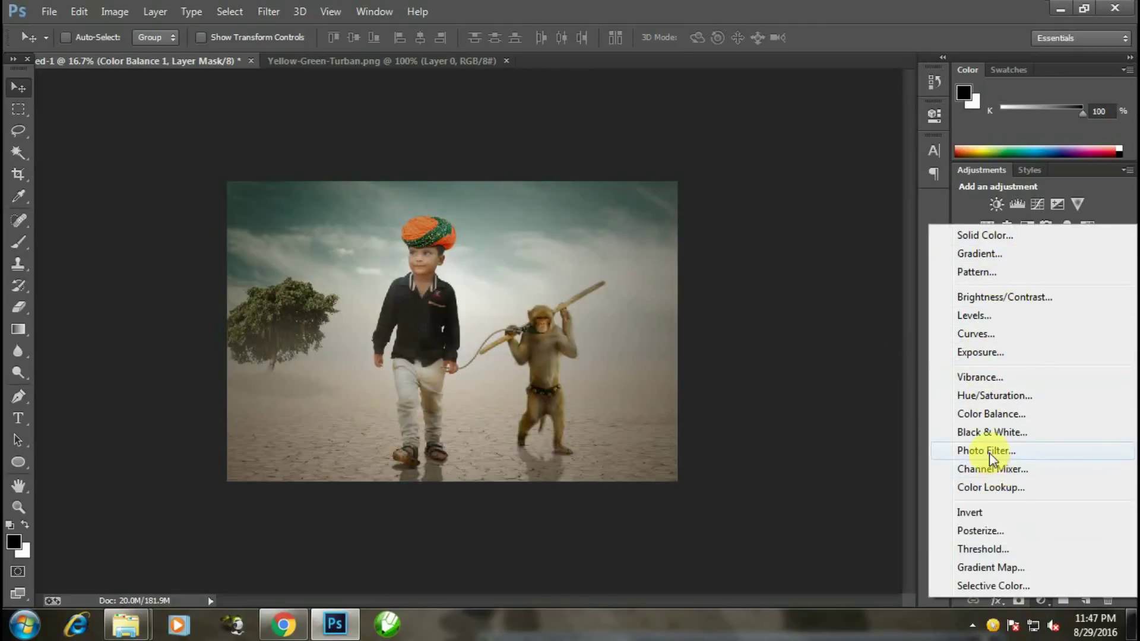
# Step: Add a Curves 2 layer pulling the RGB curve down, with small Red and Blue channel tweaks
pyautogui.click(984, 342)
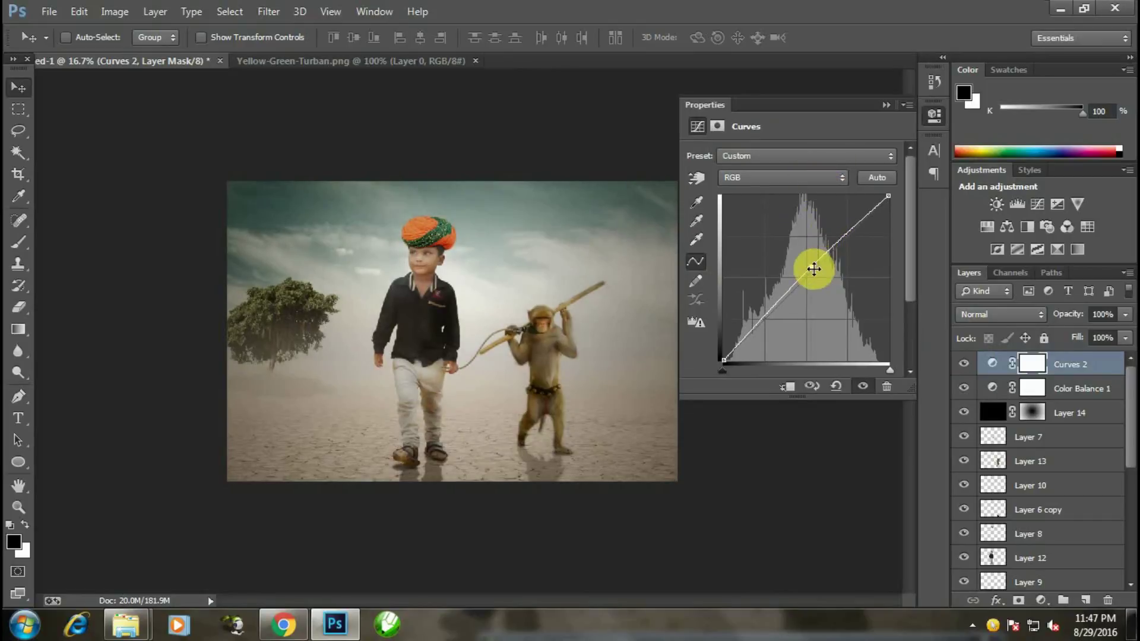
pyautogui.moveTo(809, 268)
pyautogui.mouseDown()
pyautogui.moveTo(830, 279)
pyautogui.moveTo(824, 264)
pyautogui.mouseUp()
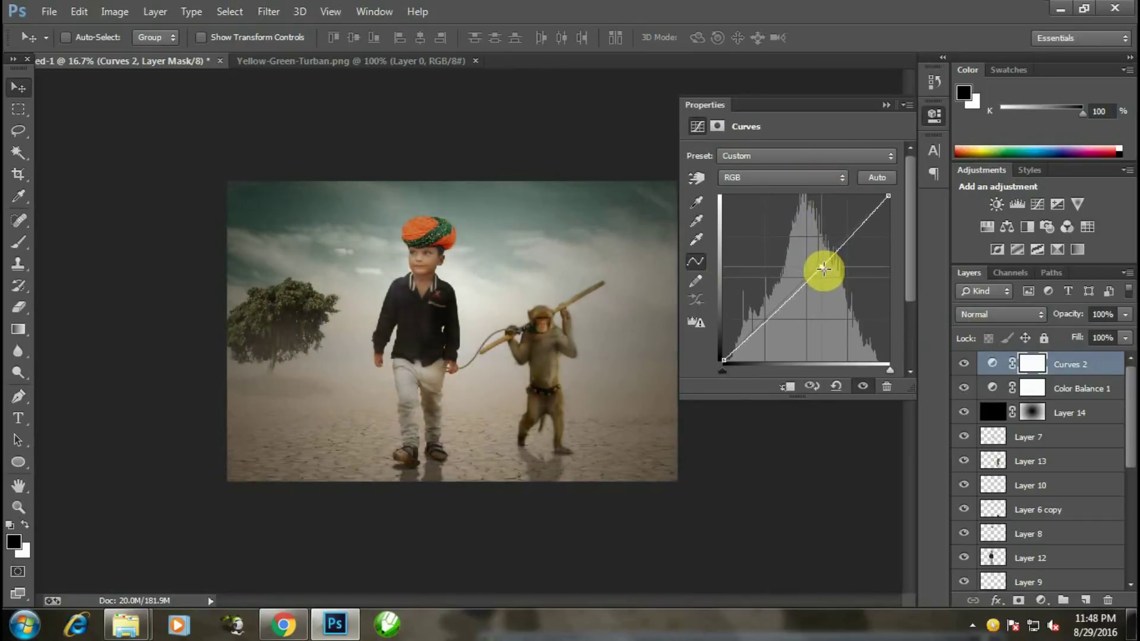
pyautogui.click(814, 177)
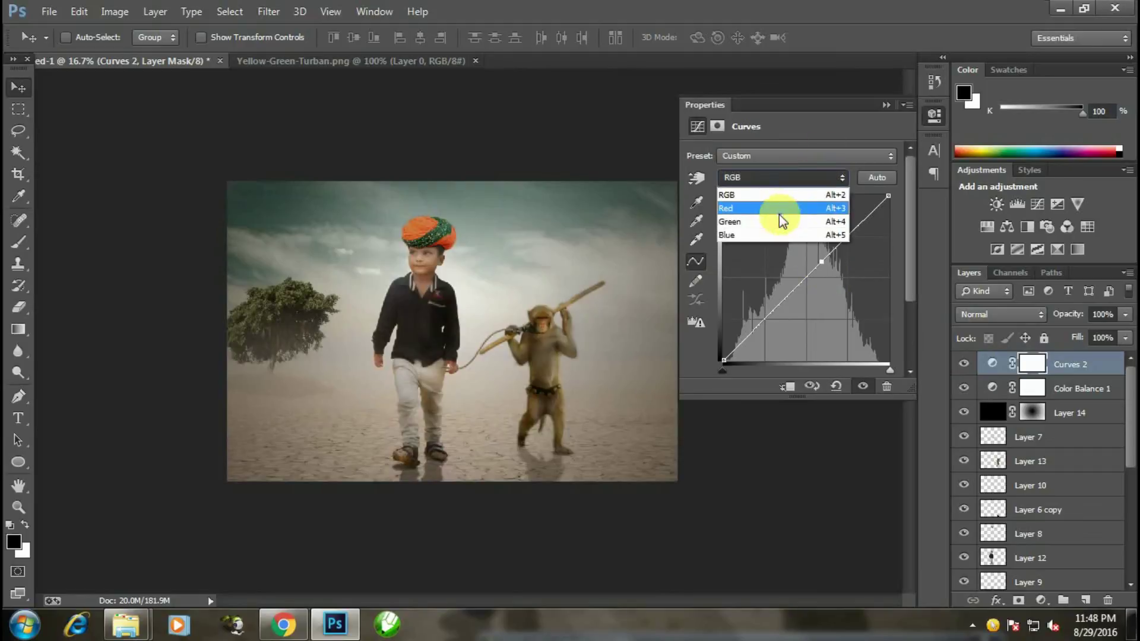
pyautogui.click(776, 214)
pyautogui.moveTo(838, 243); pyautogui.dragTo(824, 262)
pyautogui.click(806, 171)
pyautogui.click(764, 237)
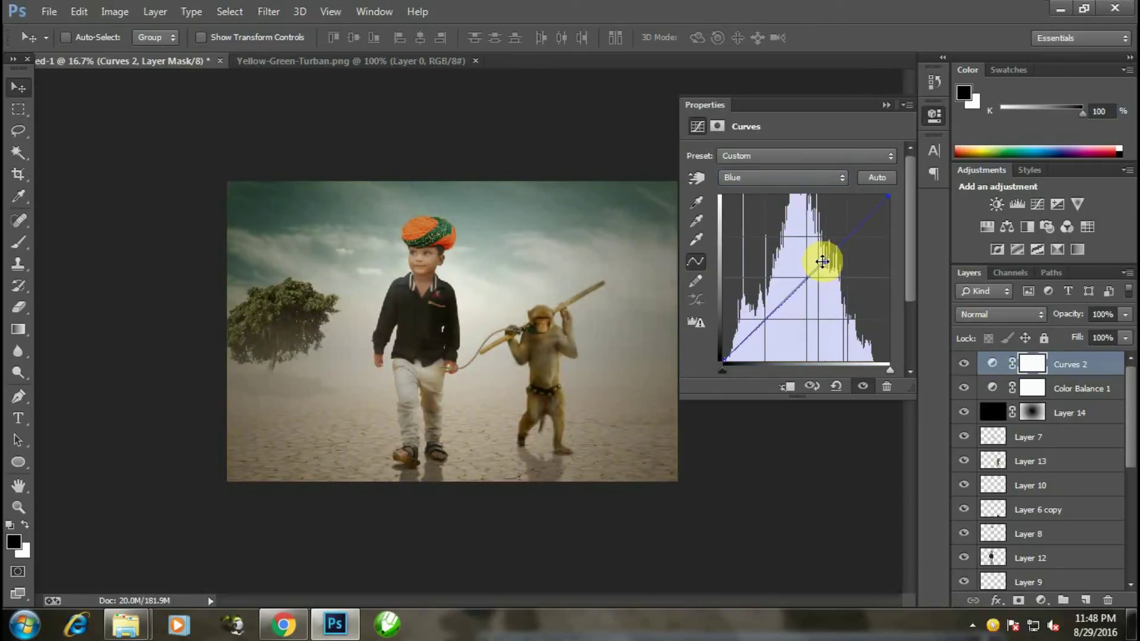
pyautogui.click(885, 104)
pyautogui.hotkey('ctrl', '-')
pyautogui.hotkey('ctrl', '+')
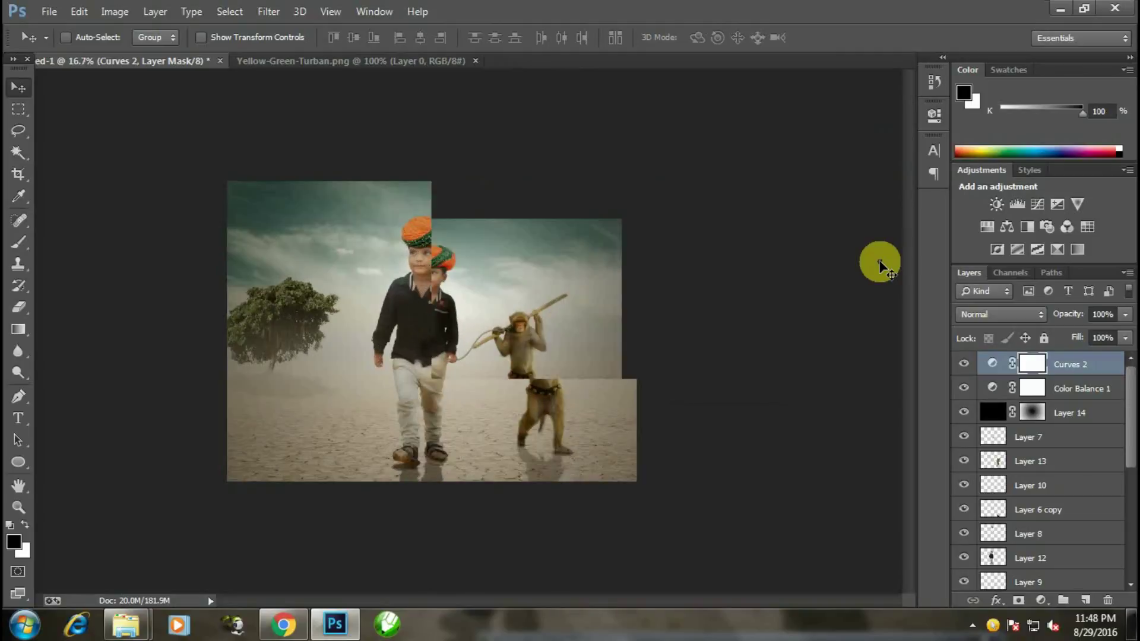
# Step: Merge all visible layers via the Layers panel menu
pyautogui.click(1124, 272)
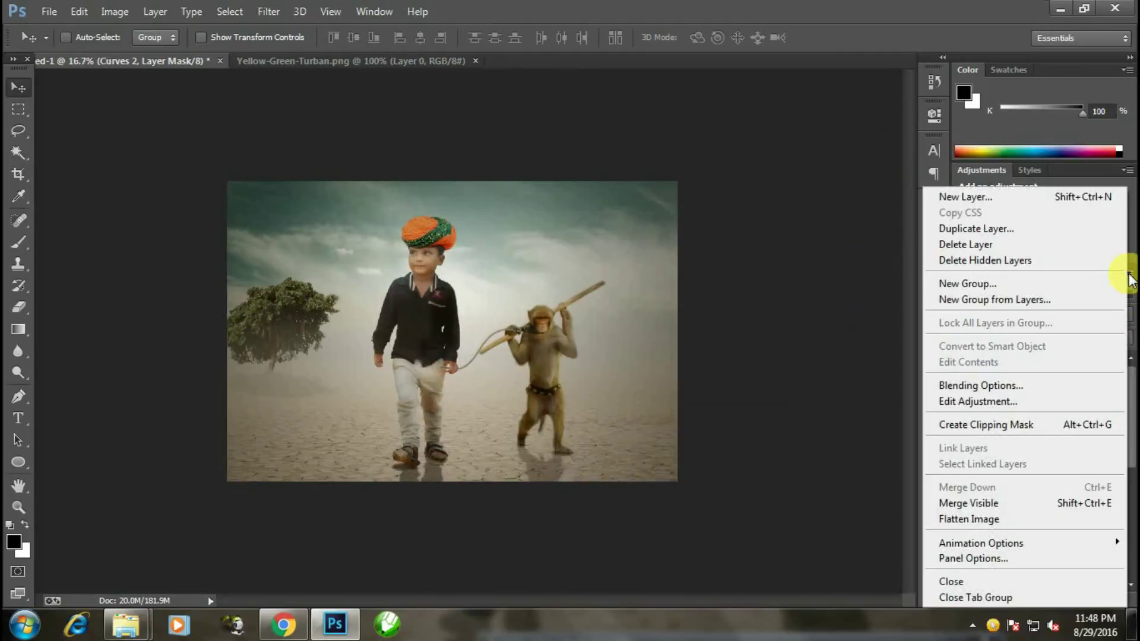
pyautogui.click(807, 462)
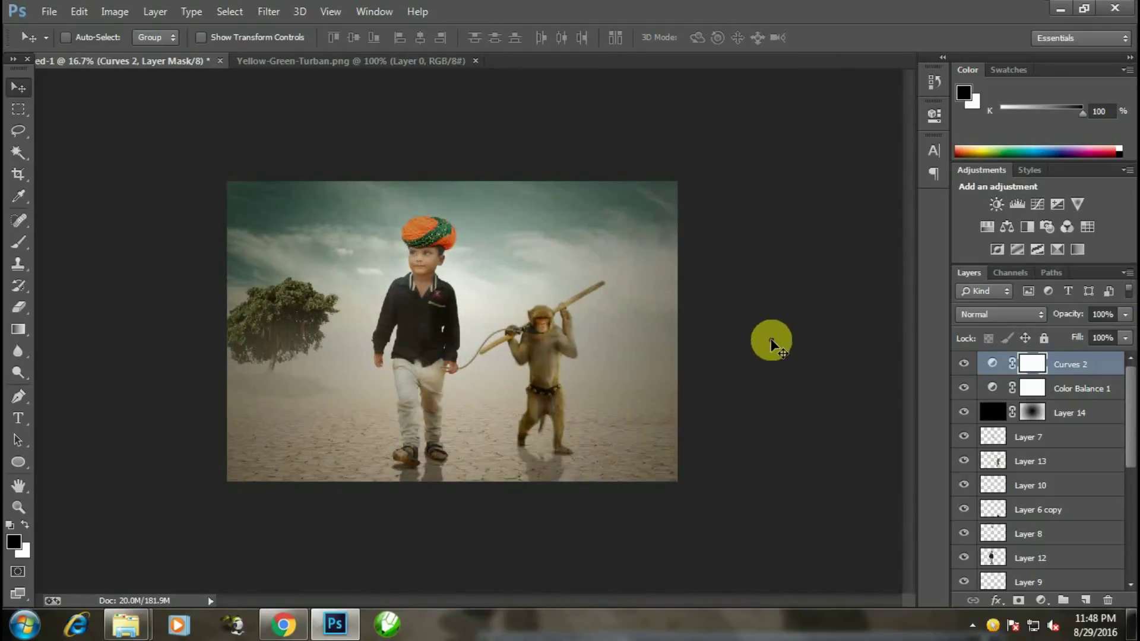
pyautogui.hotkey('ctrl', '+')
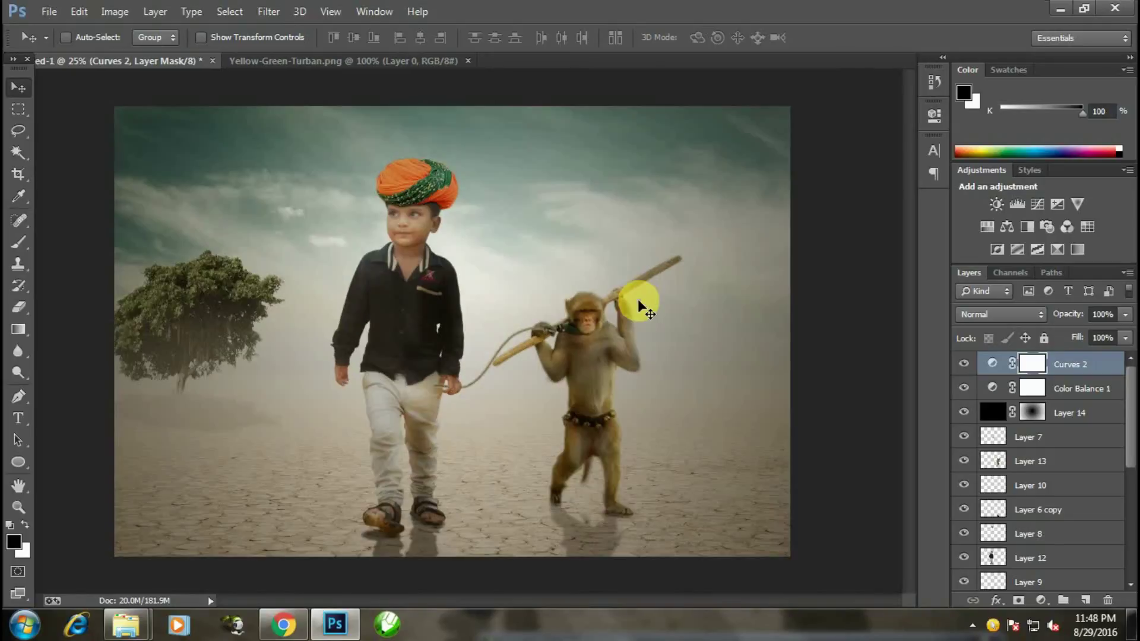
pyautogui.hotkey('ctrl', '-')
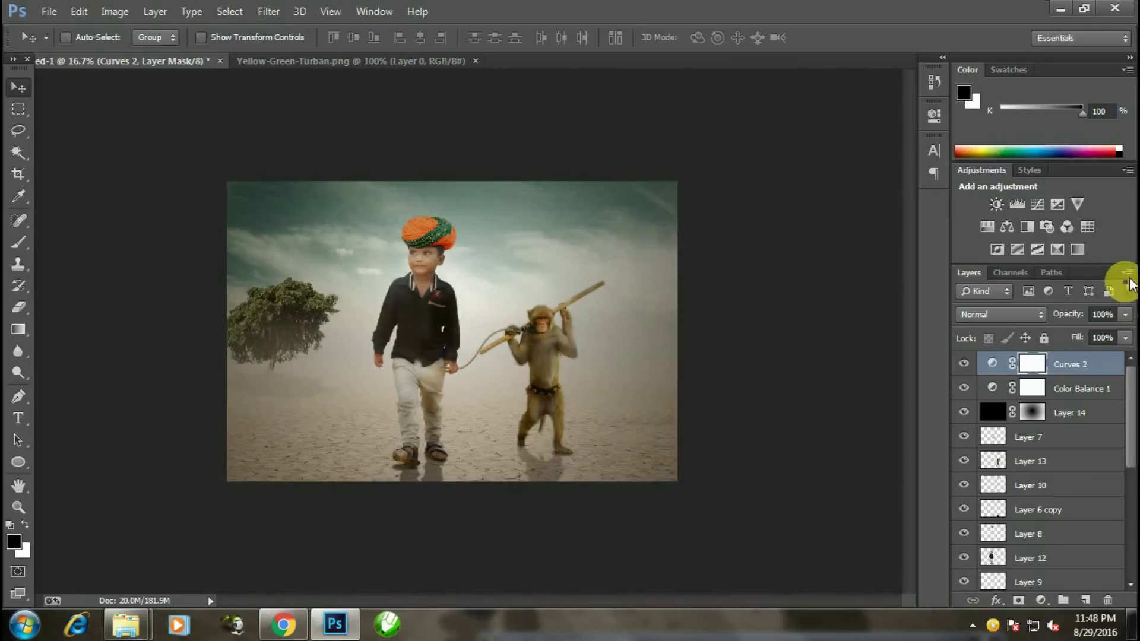
pyautogui.click(1123, 272)
pyautogui.click(973, 502)
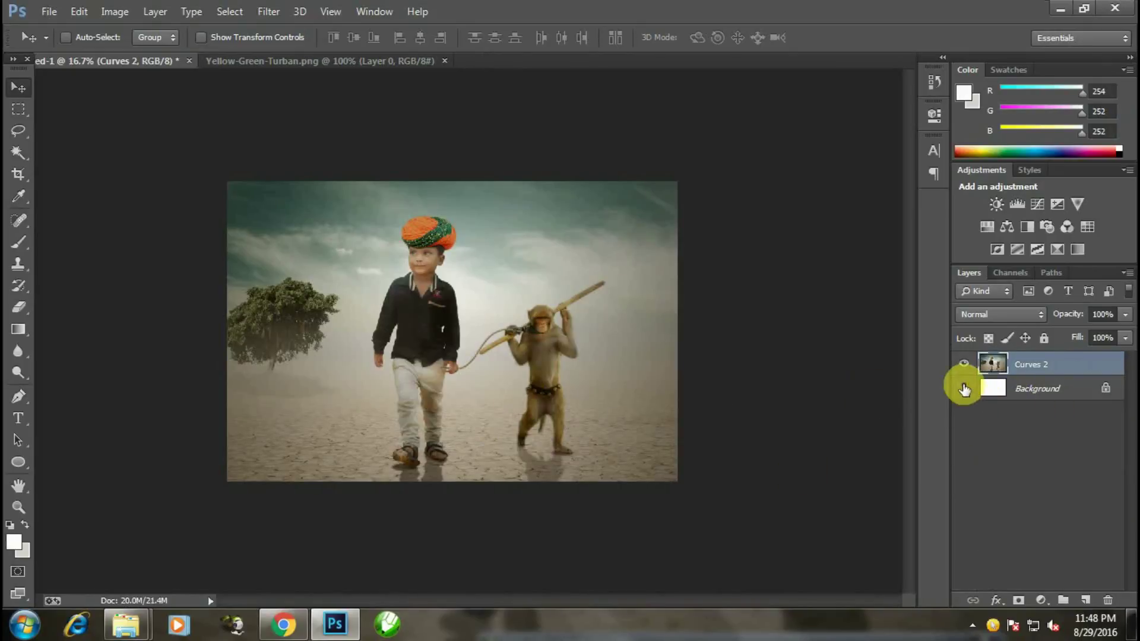
# Step: Select the two remaining layers and merge them into a single Background layer
pyautogui.keyDown('ctrl'); pyautogui.click(1037, 380); pyautogui.keyUp('ctrl')
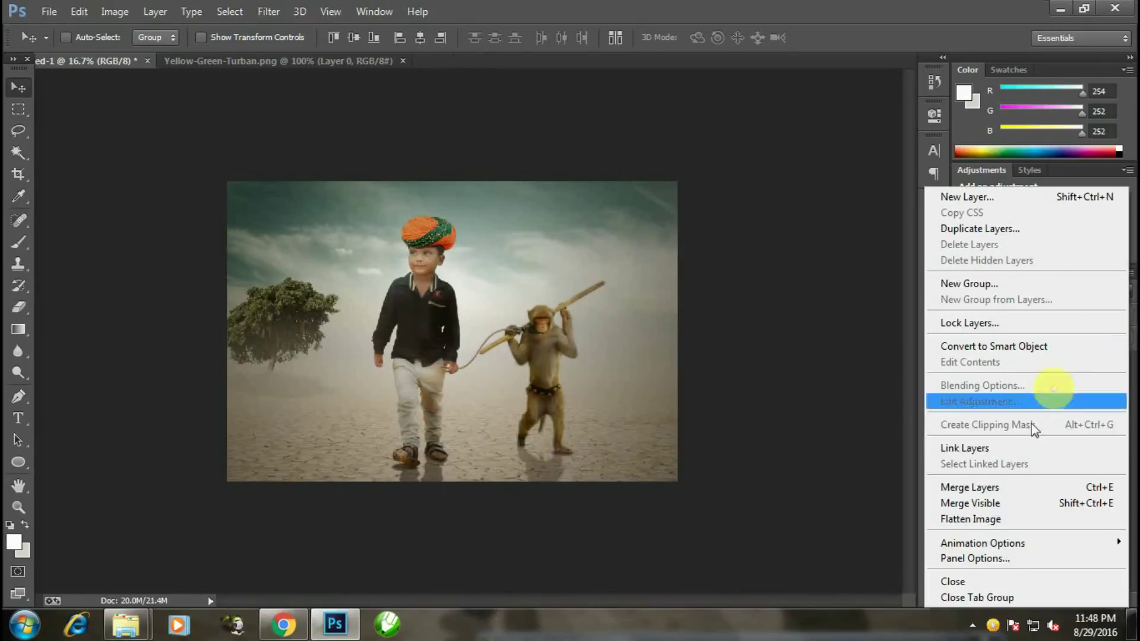
pyautogui.click(1123, 273)
pyautogui.click(980, 504)
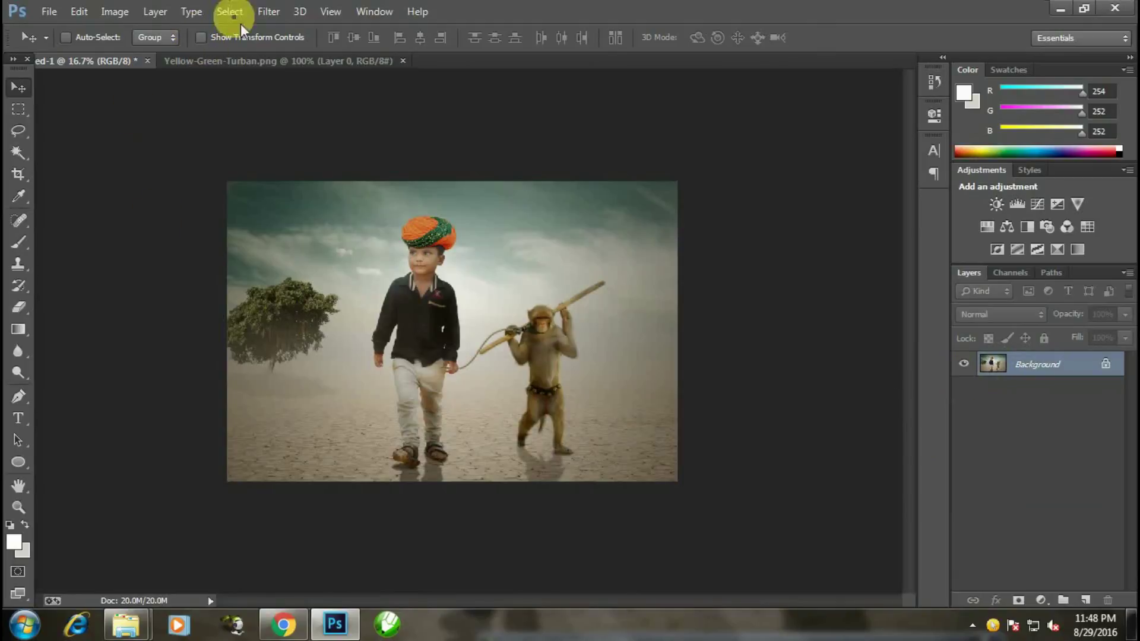
pyautogui.click(268, 11)
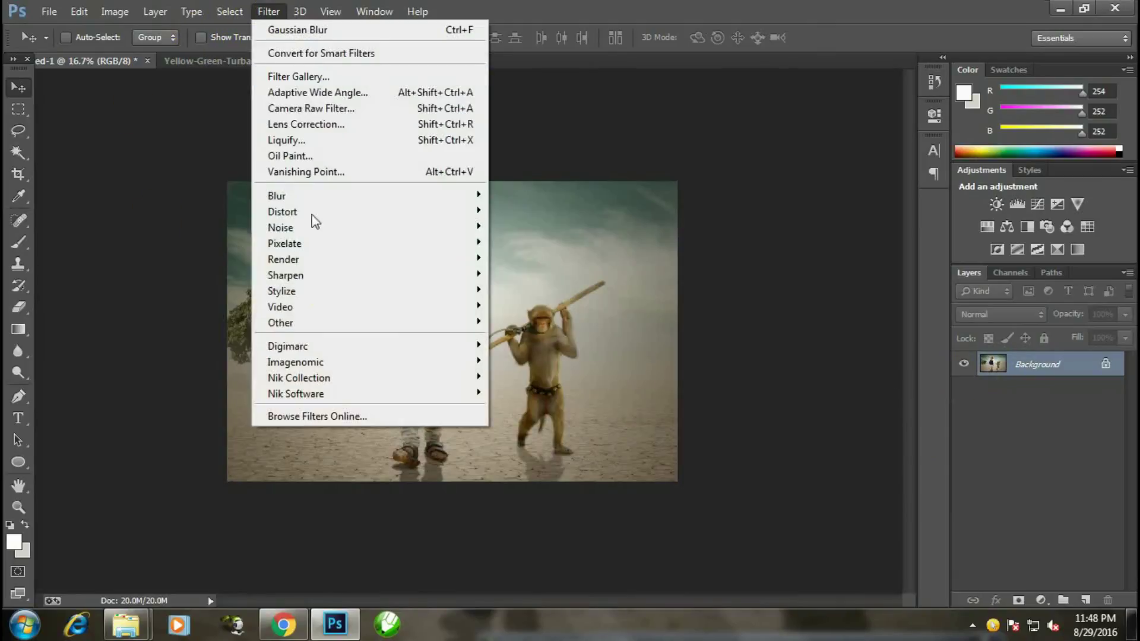
# Step: In the Camera Raw Filter, set Clarity +13, Shadows +23, Exposure −0.05 and Temperature +7
pyautogui.click(302, 108)
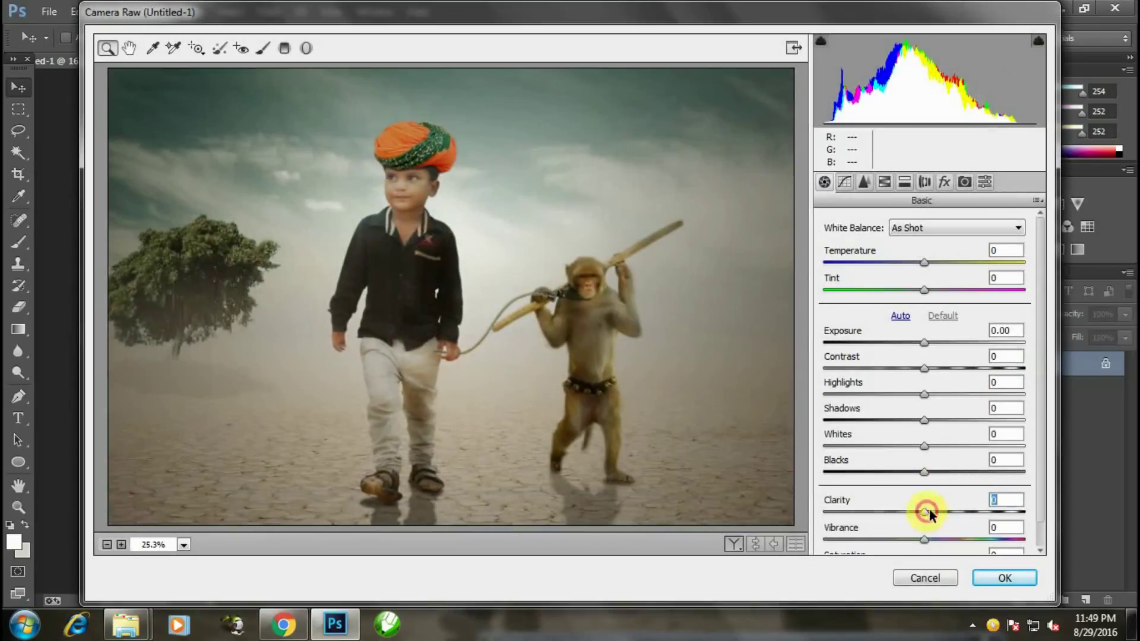
pyautogui.moveTo(927, 511); pyautogui.dragTo(939, 519)
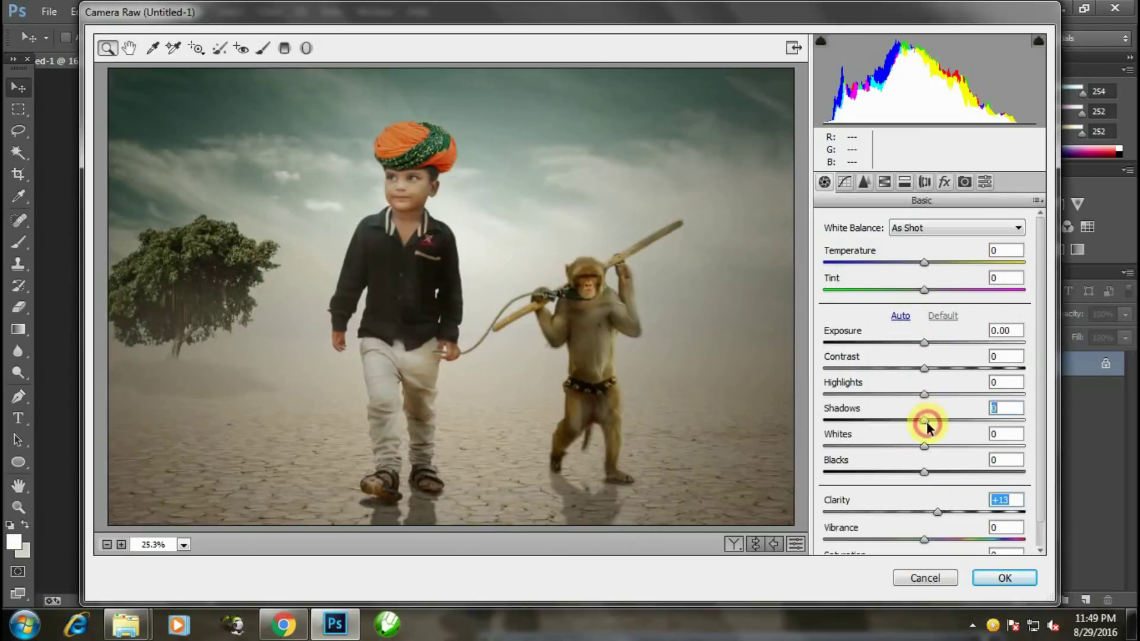
pyautogui.moveTo(927, 423); pyautogui.dragTo(948, 439)
pyautogui.moveTo(924, 342); pyautogui.dragTo(925, 354)
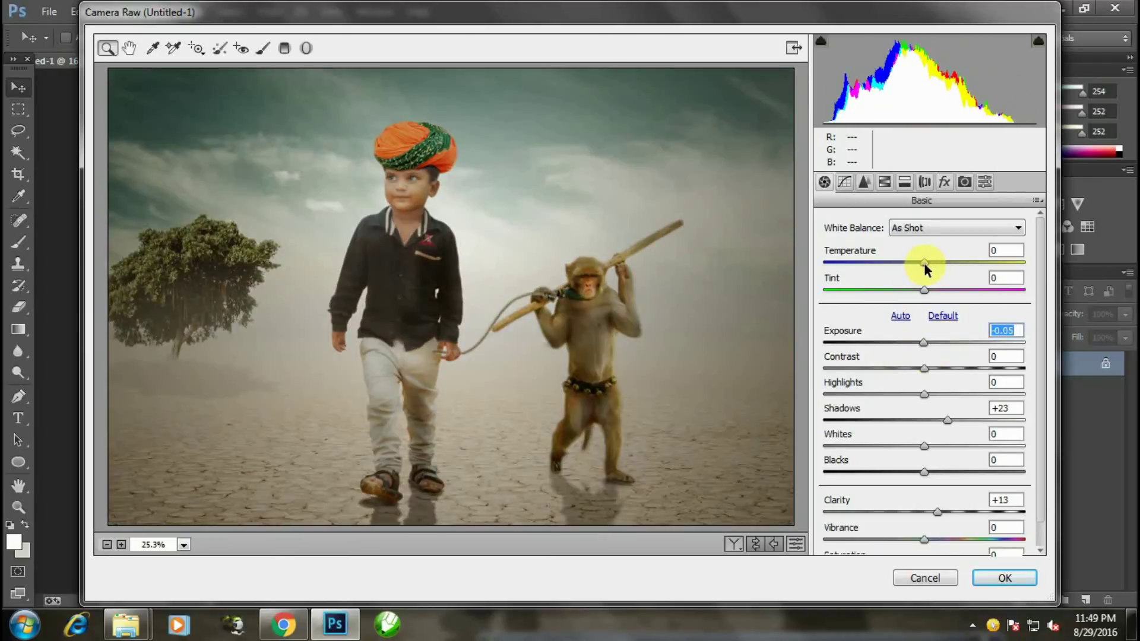
pyautogui.moveTo(924, 263); pyautogui.dragTo(928, 280)
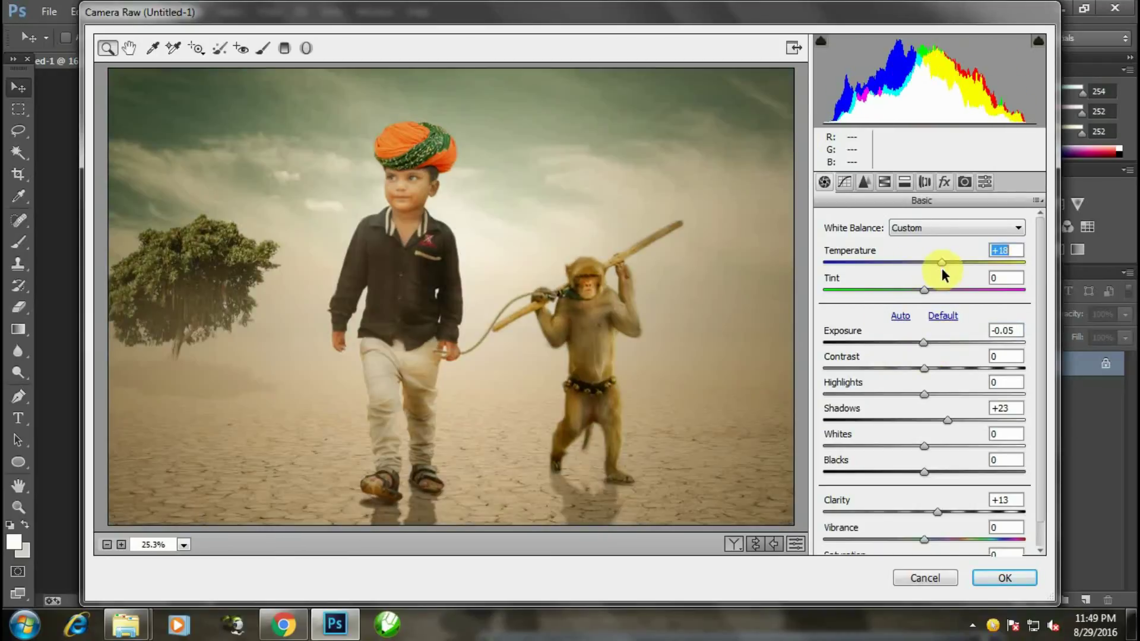
pyautogui.hotkey('ctrl', '-')
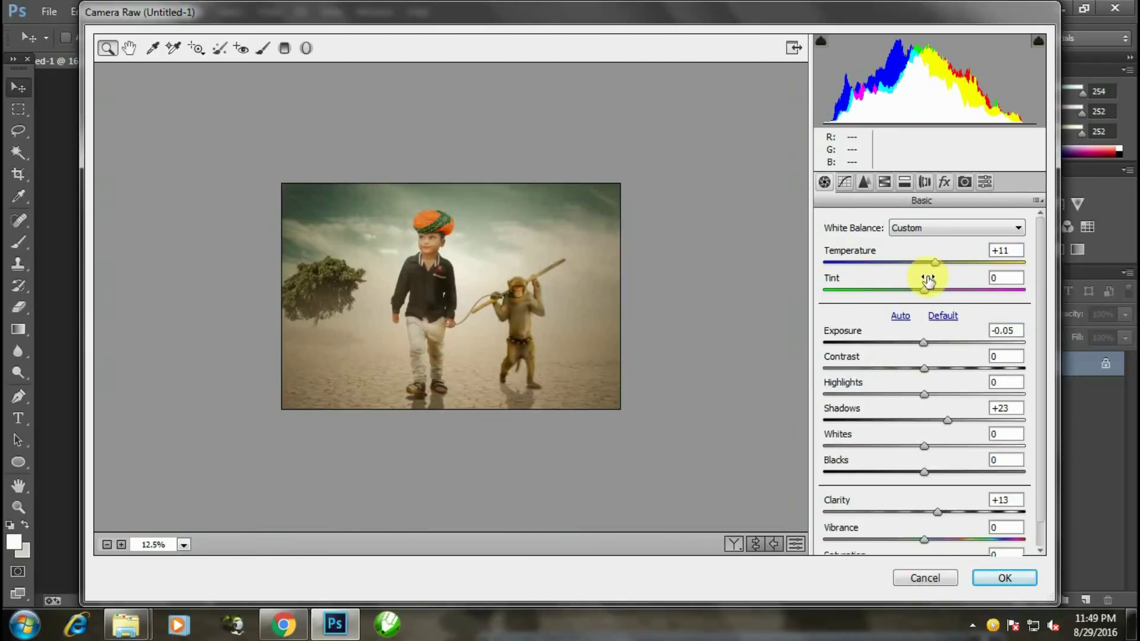
pyautogui.moveTo(938, 262); pyautogui.dragTo(931, 262)
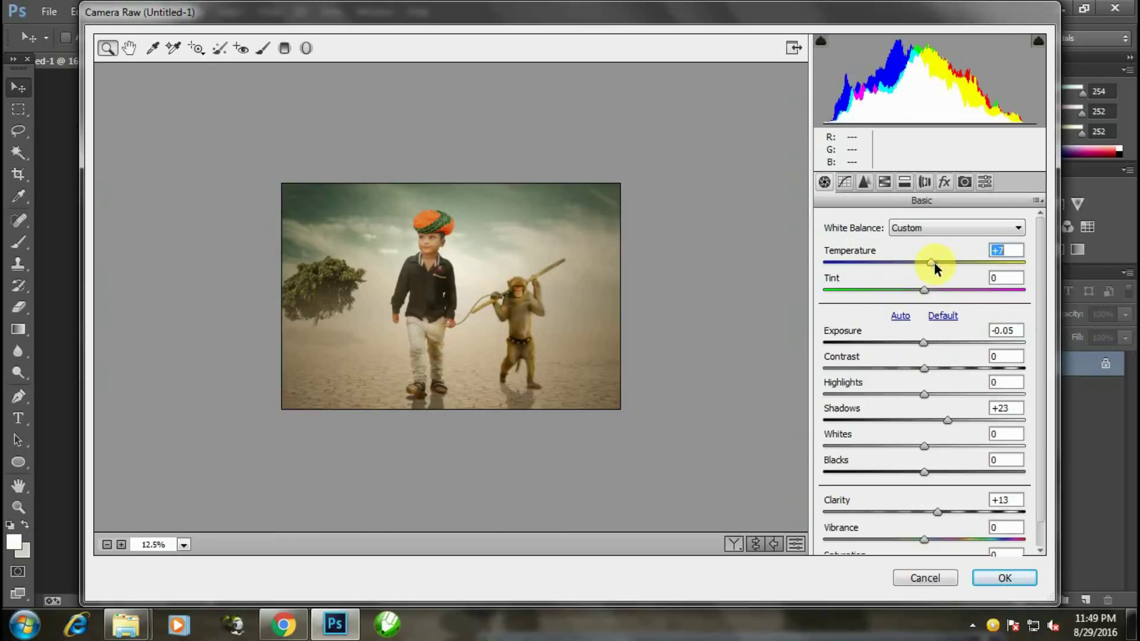
# Step: Add a −8 edge vignette in the fx settings and apply the filter
pyautogui.click(943, 182)
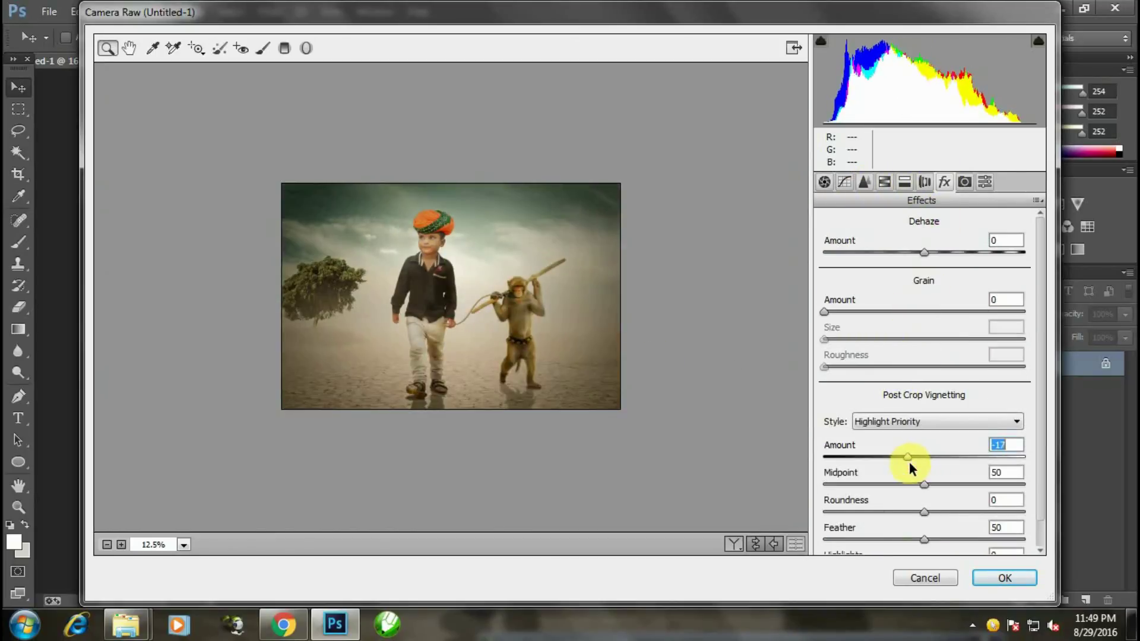
pyautogui.moveTo(920, 458); pyautogui.dragTo(917, 463)
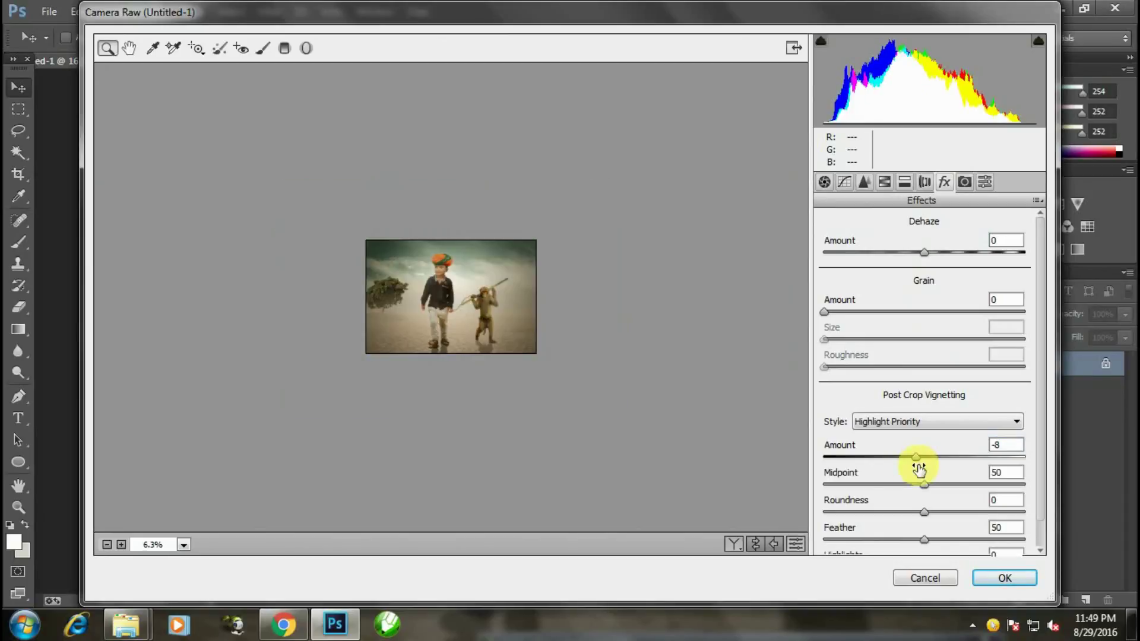
pyautogui.click(1004, 579)
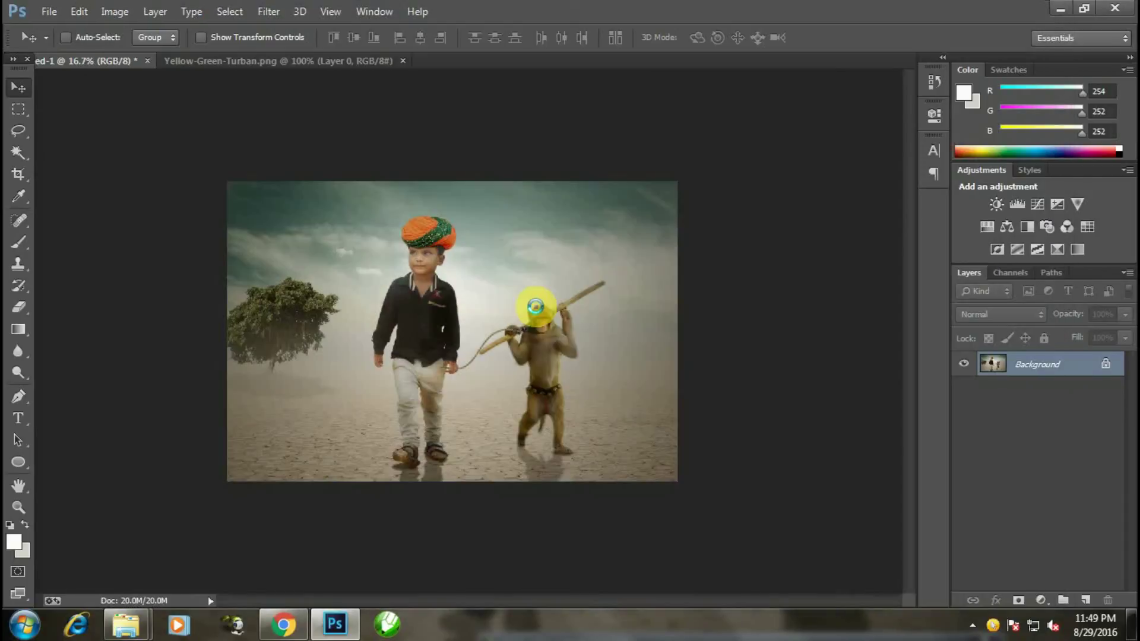
pyautogui.hotkey('ctrl', '-')
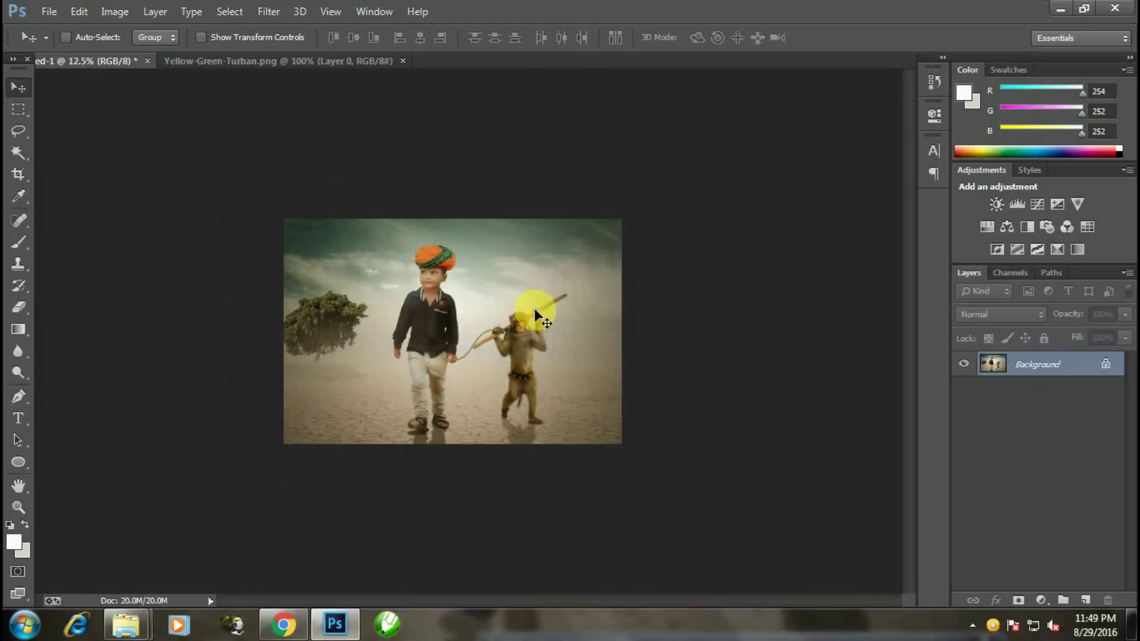